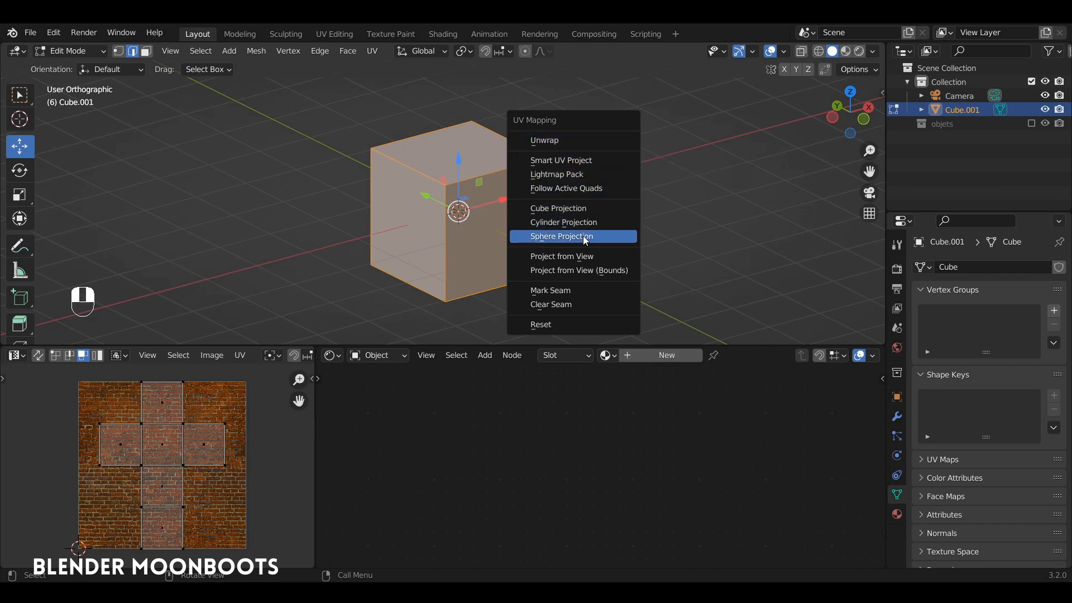
- Examine how the cube's default UV layout lies over the brick image, selecting all of its UV faces
{"action": "left_click", "coordinate": [585, 292]}
{"action": "key", "text": "Tab"}
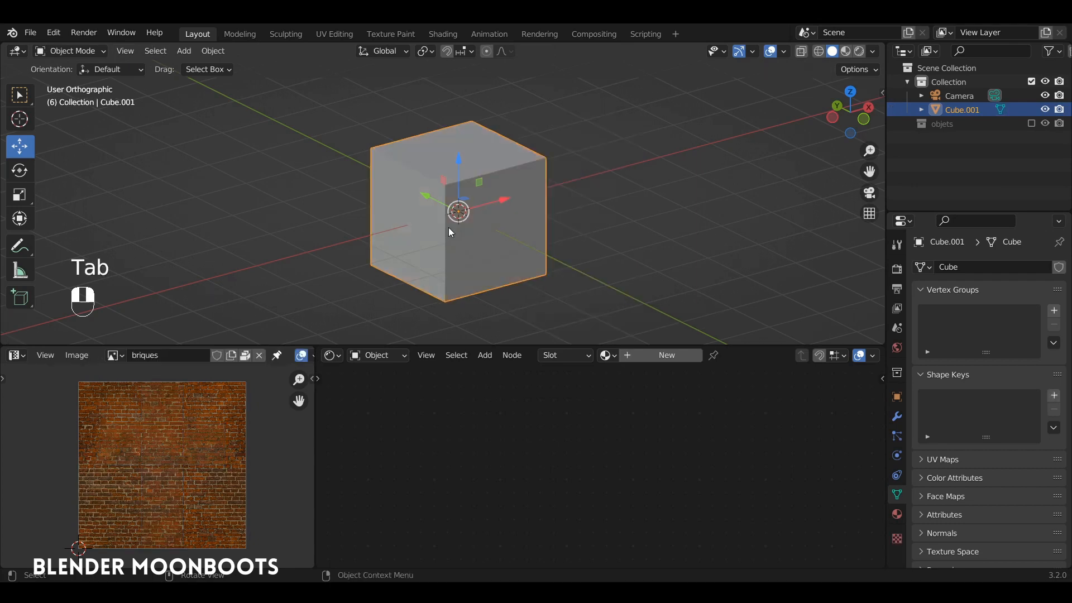
{"action": "middle_click_drag", "start_coordinate": [448, 227], "coordinate": [514, 226], "text": "alt"}
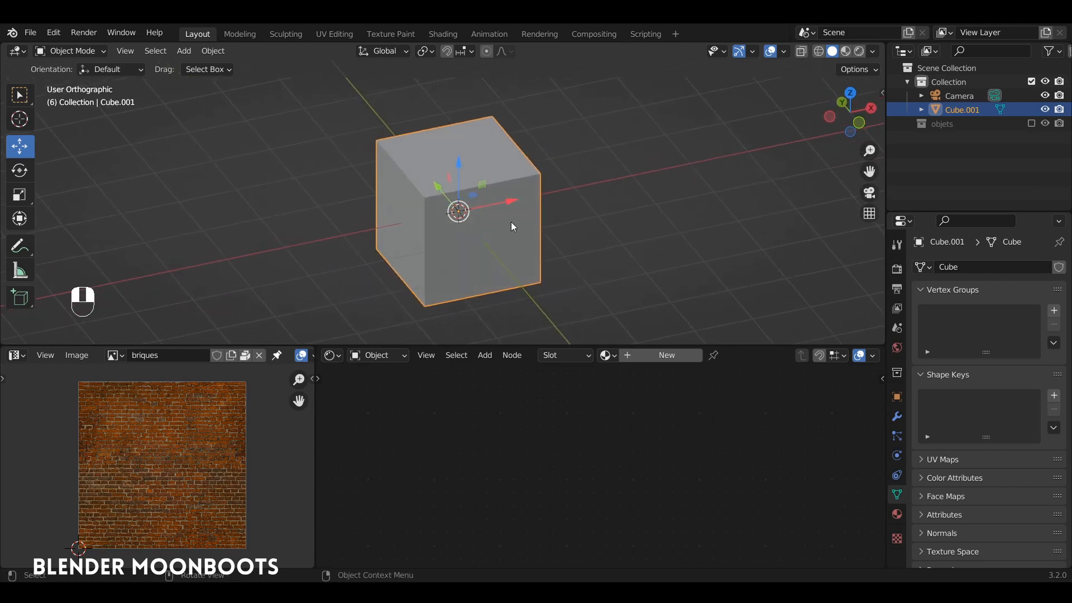
{"action": "key", "text": "Tab"}
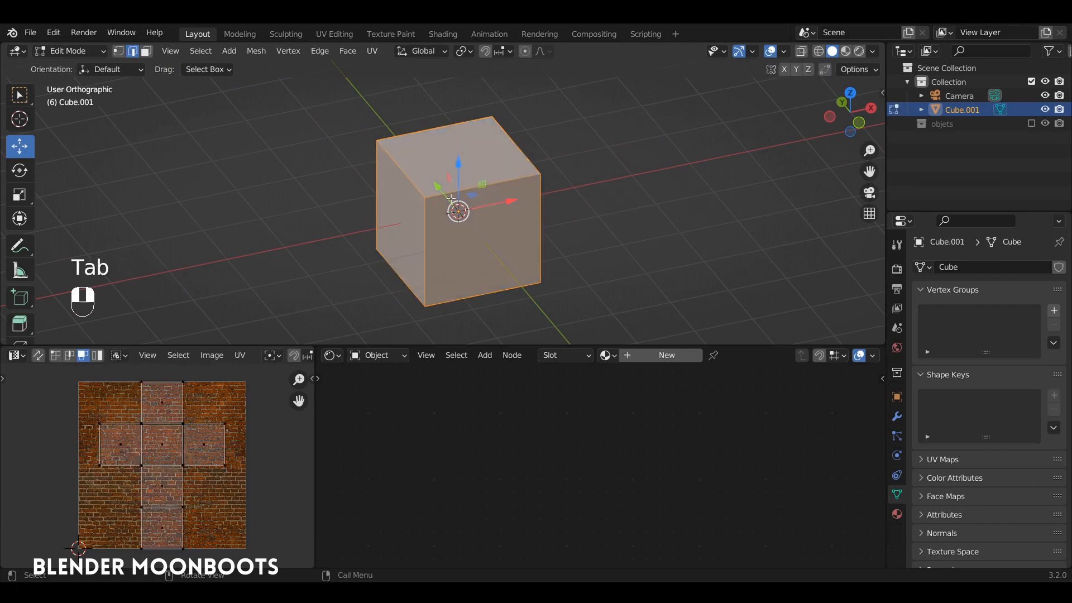
{"action": "key", "text": "a"}
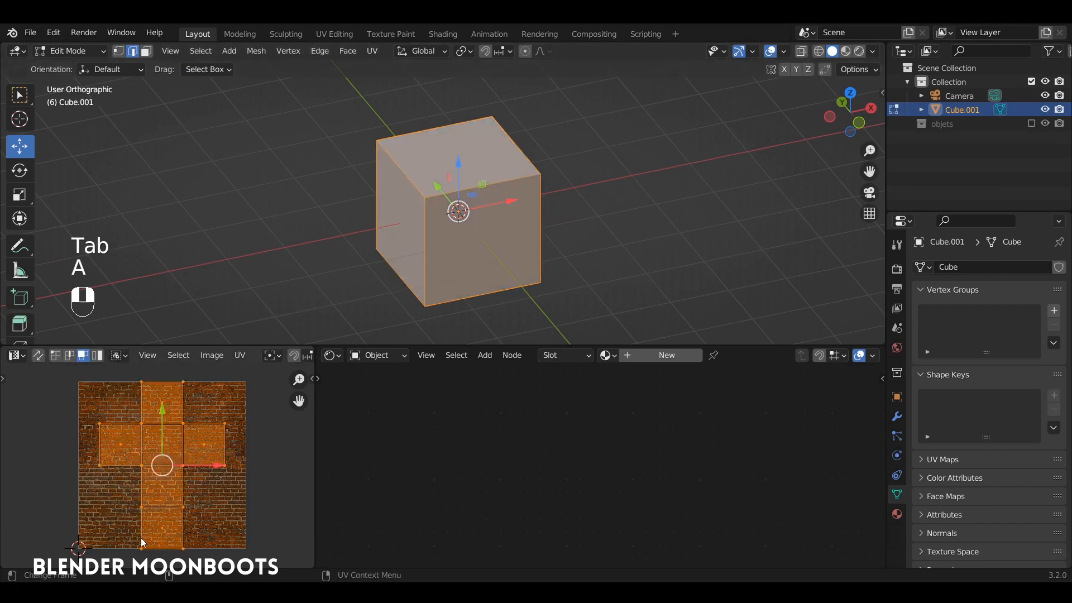
{"action": "key", "text": "Tab"}
- Create a new material for the cube and enlarge the shader node area
{"action": "left_click", "coordinate": [645, 355]}
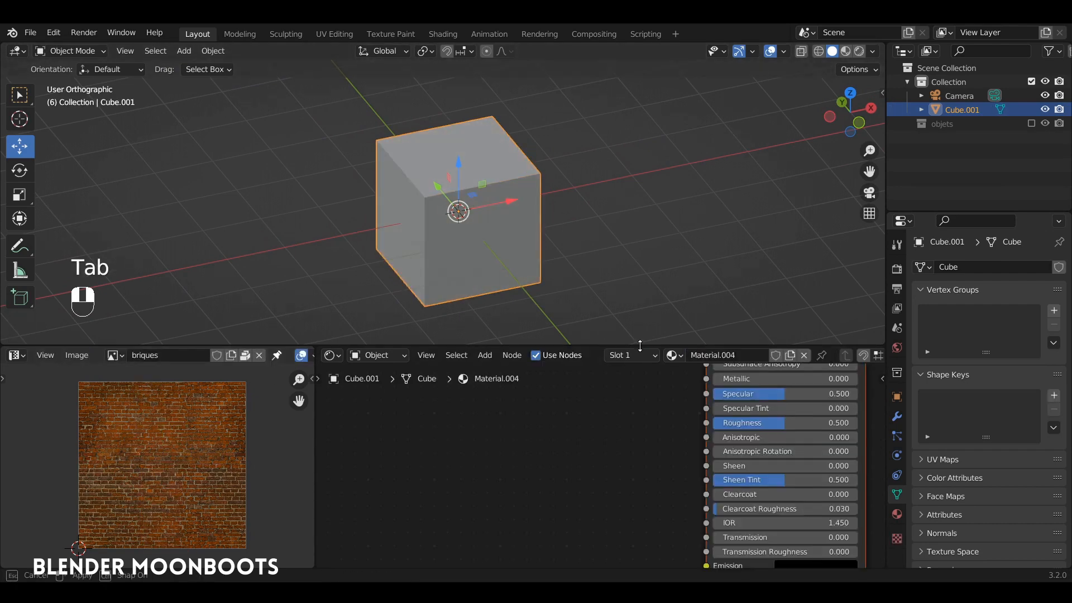
{"action": "left_click_drag", "start_coordinate": [648, 348], "coordinate": [650, 253]}
{"action": "left_click_drag", "start_coordinate": [631, 299], "coordinate": [597, 456], "text": "ctrl+alt"}
- Add an image texture setup with mapping to the Principled BSDF base color and assign the briques image to it
{"action": "left_click", "coordinate": [685, 350]}
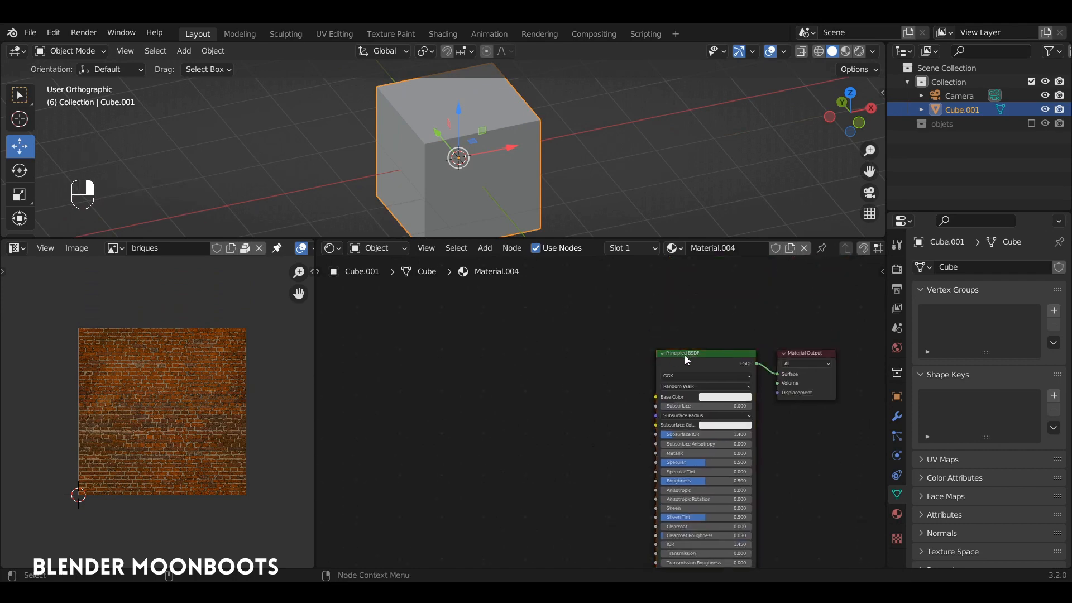
{"action": "left_click", "coordinate": [685, 355]}
{"action": "key", "text": "ctrl+t"}
{"action": "key", "text": "g"}
{"action": "left_click", "coordinate": [563, 407]}
{"action": "left_click_drag", "start_coordinate": [598, 411], "coordinate": [558, 313], "text": "alt+shift"}
{"action": "left_click", "coordinate": [496, 448]}
{"action": "left_click", "coordinate": [564, 340]}
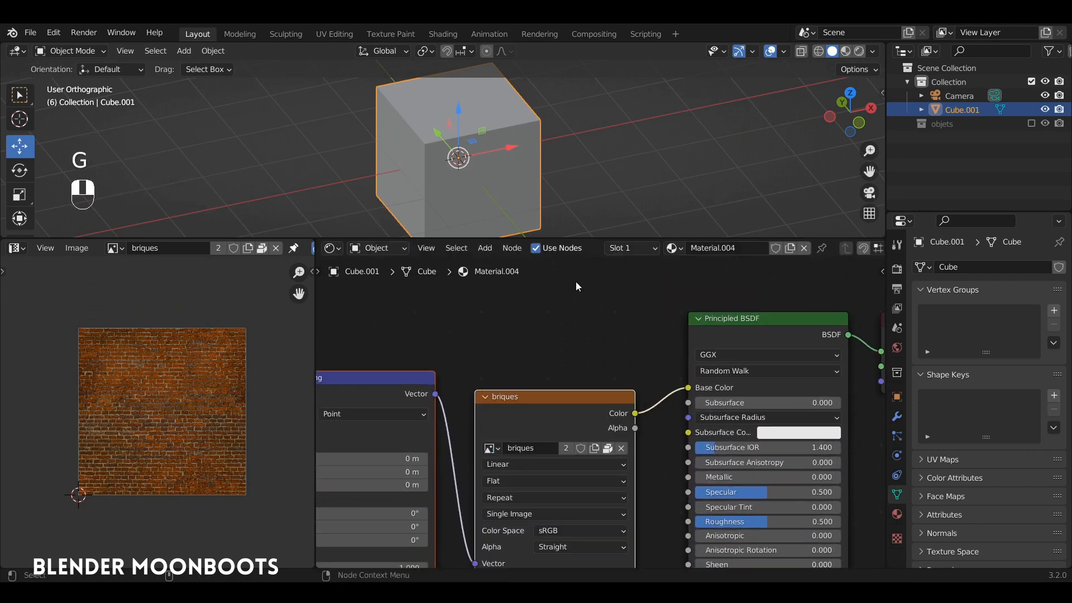
- Show the cube in Material Preview, enlarge the 3D viewport and inspect the brick texture in Edit Mode
{"action": "left_click", "coordinate": [848, 54]}
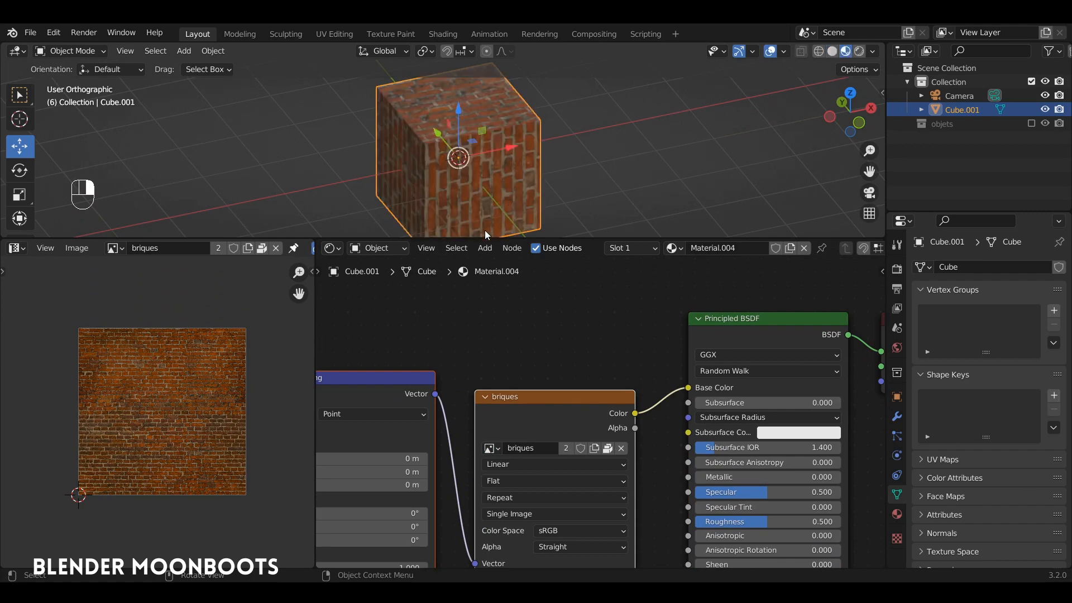
{"action": "left_click_drag", "start_coordinate": [488, 240], "coordinate": [492, 322]}
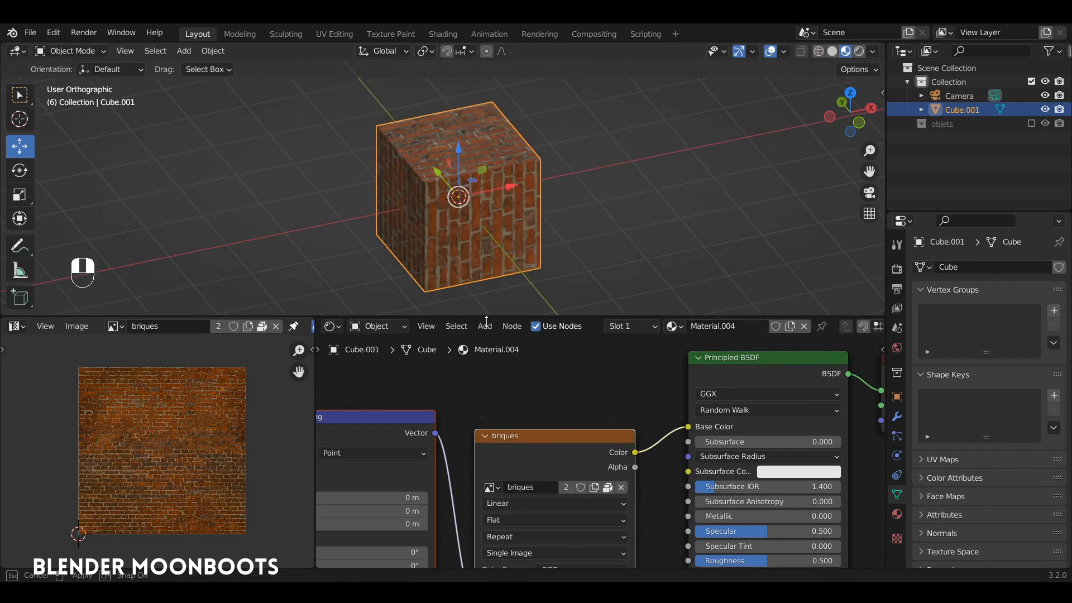
{"action": "scroll", "coordinate": [510, 203], "scroll_direction": "up", "scroll_amount": 4}
{"action": "key", "text": "Tab"}
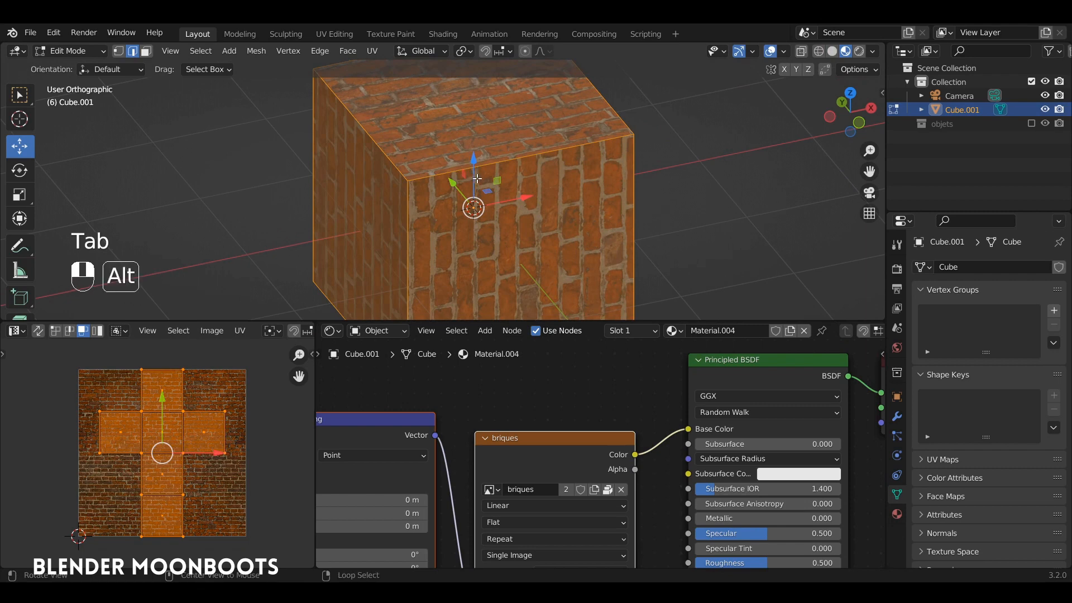
{"action": "left_click_drag", "start_coordinate": [493, 194], "coordinate": [448, 224], "text": "alt"}
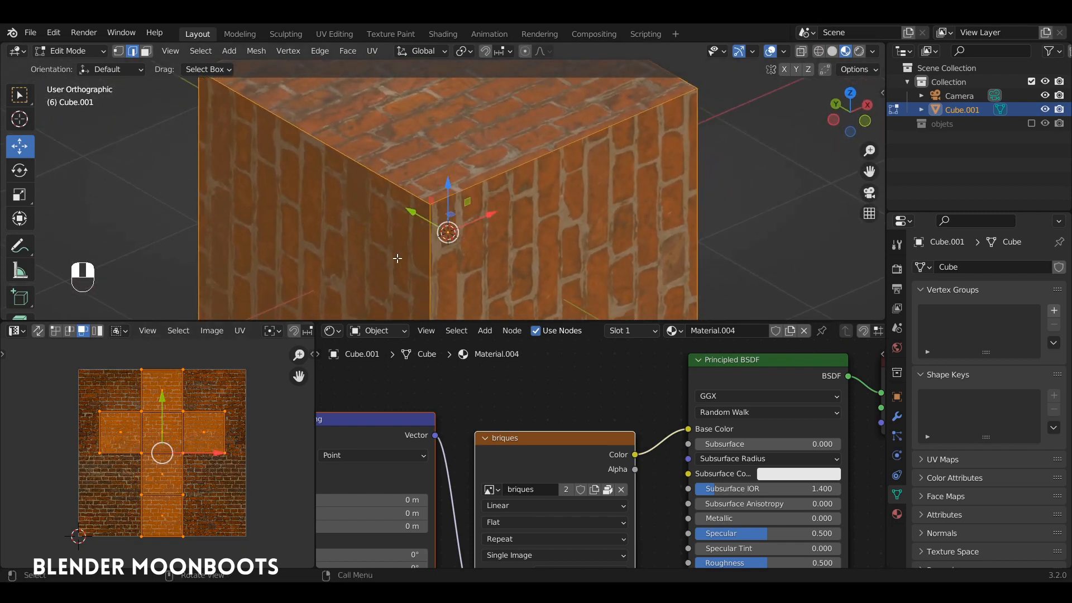
- Select the cube's top face and an adjoining side face to examine how they connect in the UV layout
{"action": "left_click", "coordinate": [199, 431]}
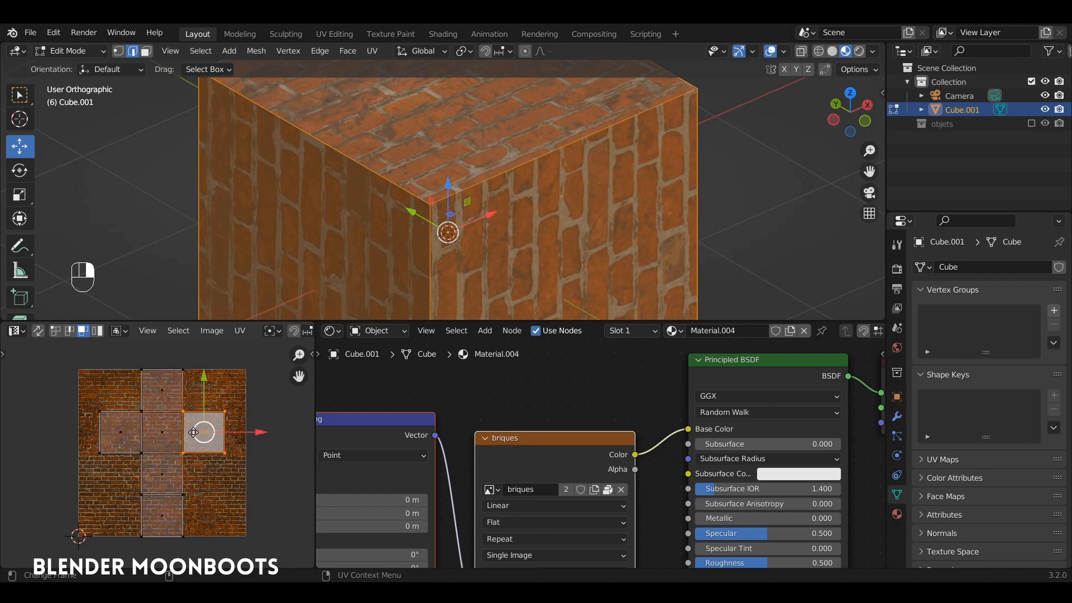
{"action": "left_click", "coordinate": [166, 431], "text": "shift"}
{"action": "left_click_drag", "start_coordinate": [513, 224], "coordinate": [369, 220], "text": "alt"}
{"action": "left_click", "coordinate": [499, 221]}
{"action": "left_click_drag", "start_coordinate": [770, 234], "coordinate": [531, 221], "text": "ctrl+alt"}
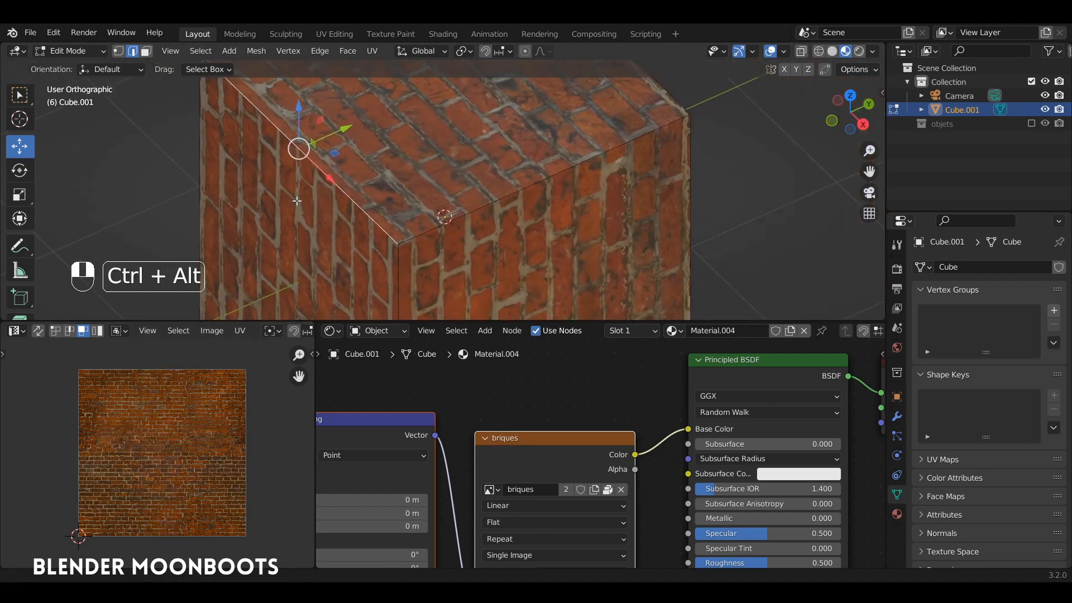
{"action": "key", "text": "3"}
{"action": "left_click", "coordinate": [567, 256]}
{"action": "left_click", "coordinate": [500, 188], "text": "shift"}
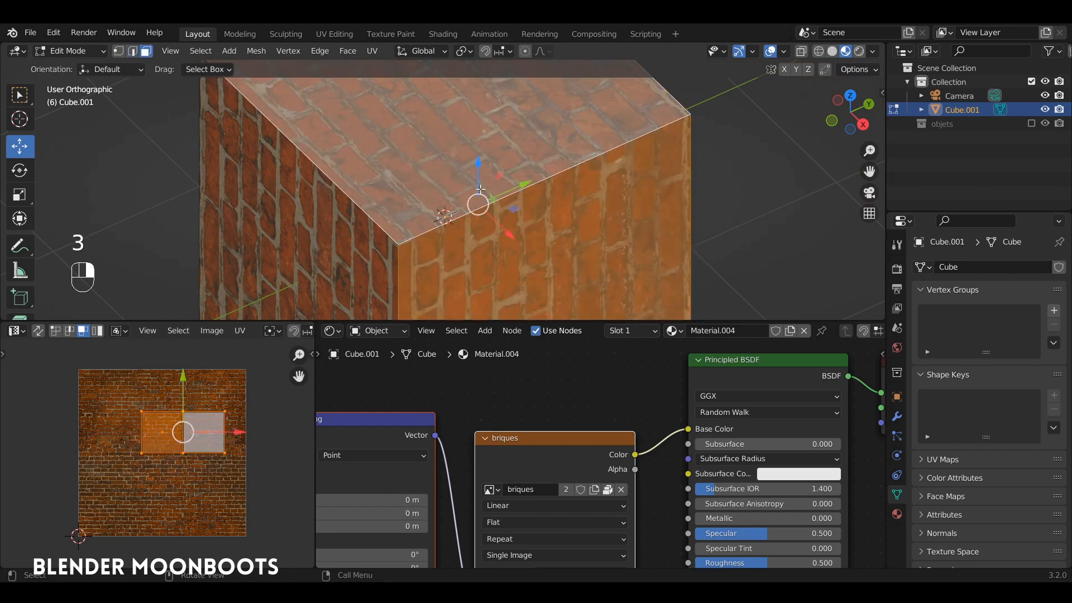
{"action": "left_click_drag", "start_coordinate": [466, 163], "coordinate": [473, 192], "text": "alt"}
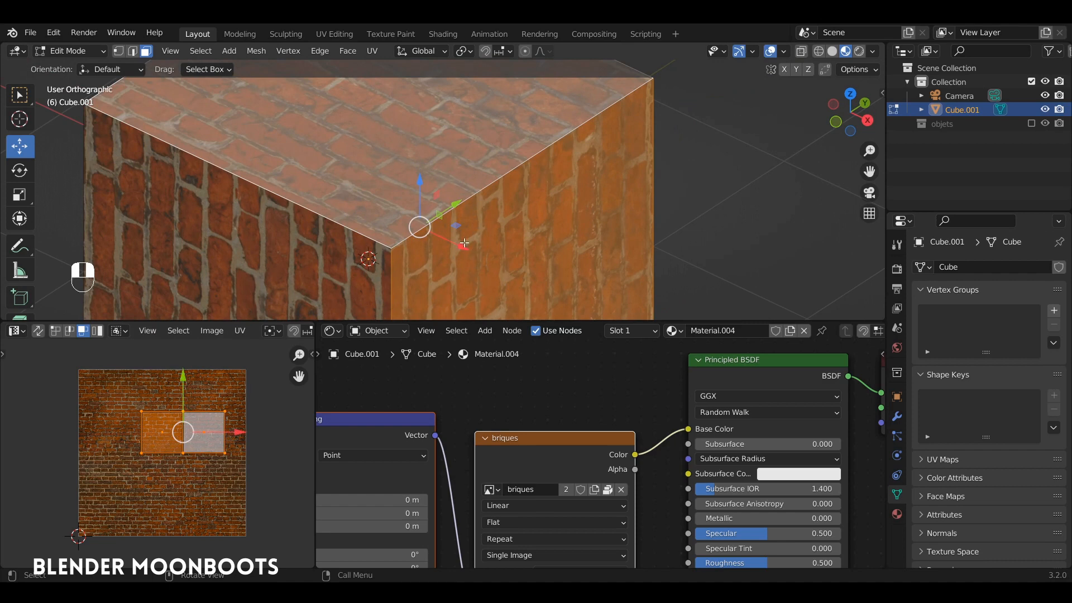
{"action": "left_click_drag", "start_coordinate": [464, 263], "coordinate": [466, 299], "text": "alt+shift"}
{"action": "left_click_drag", "start_coordinate": [491, 257], "coordinate": [416, 193], "text": "alt"}
- In Object Mode, annotate a line from the top face over the edge and down the side face, then erase it
{"action": "key", "text": "Tab"}
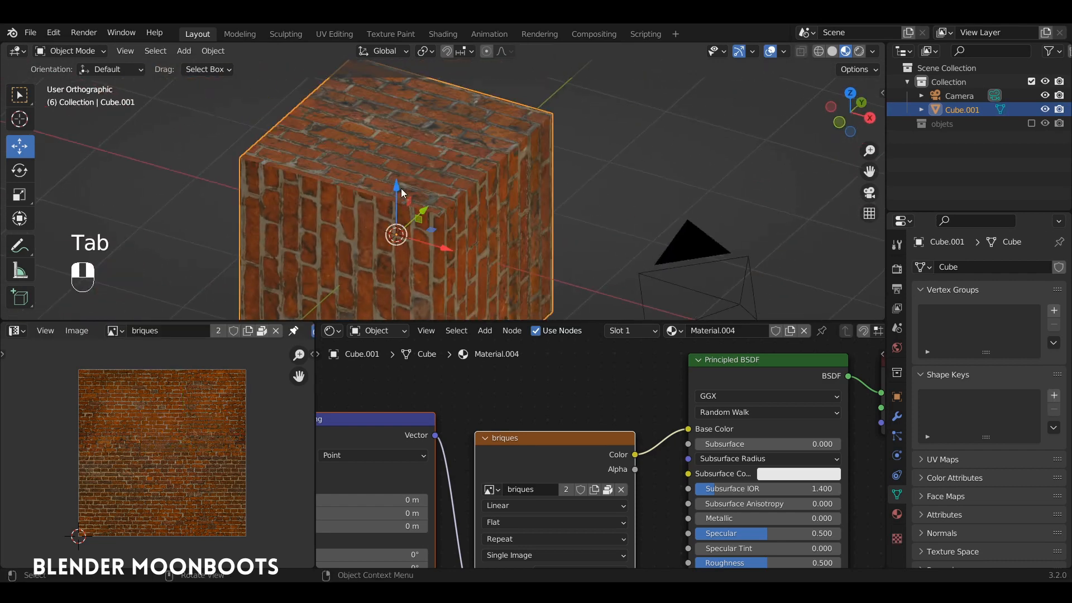
{"action": "key", "text": "alt+a"}
{"action": "key", "text": "d"}
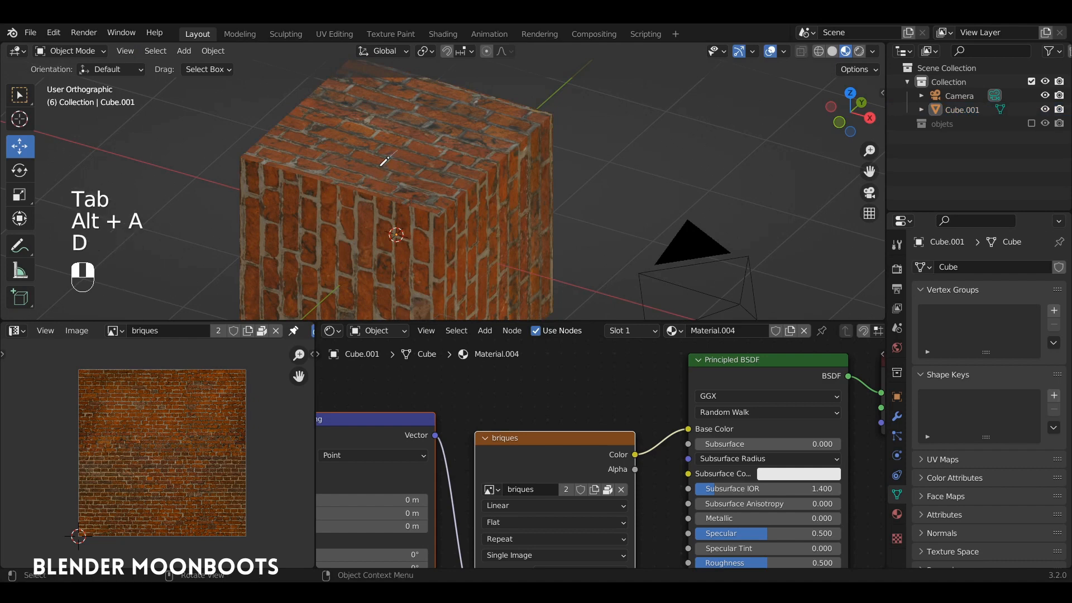
{"action": "left_click_drag", "start_coordinate": [404, 141], "coordinate": [364, 179]}
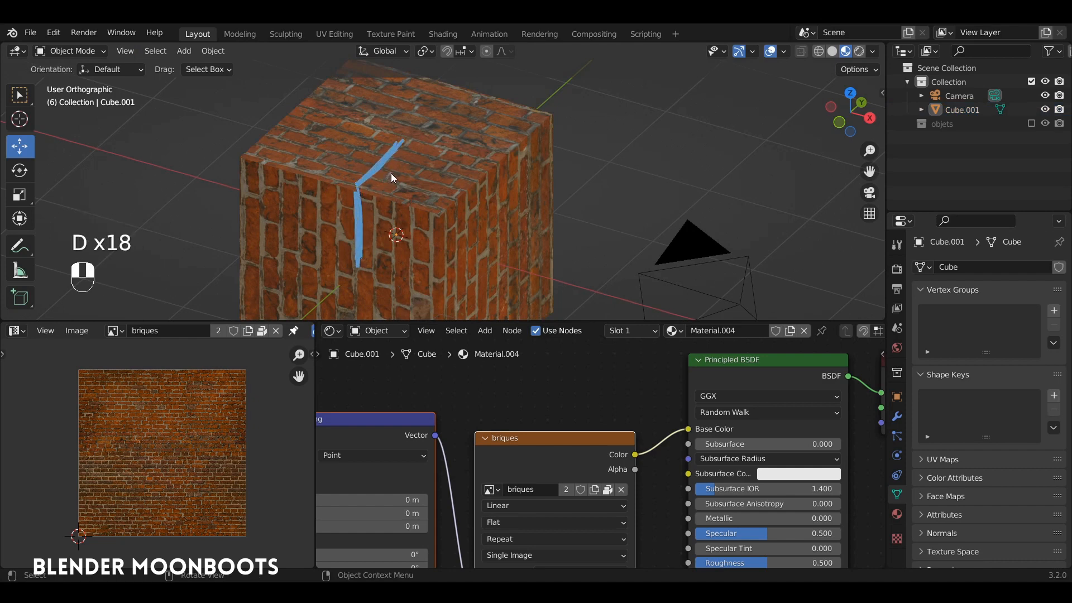
{"action": "key", "text": "d"}
{"action": "left_click_drag", "start_coordinate": [378, 254], "coordinate": [487, 186], "text": "alt"}
- Mark seams along the cube's left, back and right top edges, both front vertical edges and the matching bottom edges
{"action": "key", "text": "Tab"}
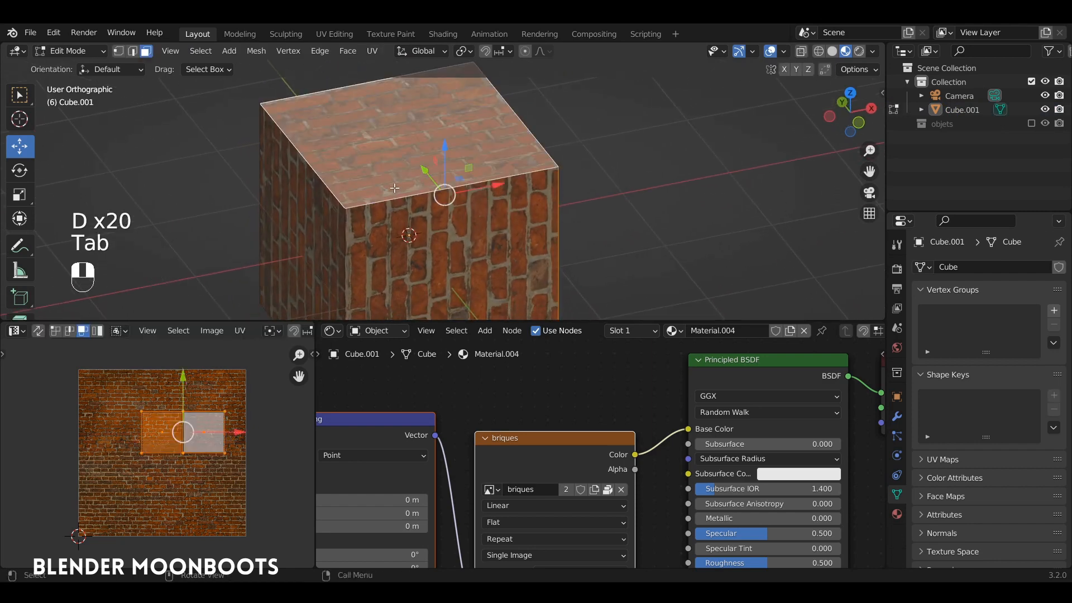
{"action": "key", "text": "2"}
{"action": "left_click", "coordinate": [302, 154]}
{"action": "left_click_drag", "start_coordinate": [332, 167], "coordinate": [364, 166], "text": "ctrl+alt"}
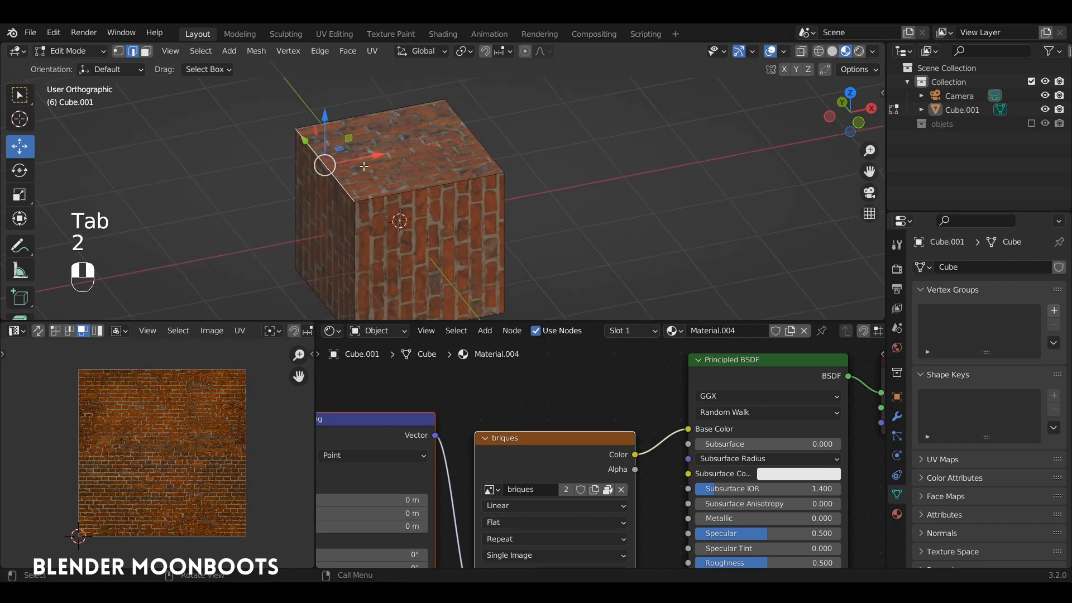
{"action": "left_click", "coordinate": [357, 115], "text": "shift"}
{"action": "left_click", "coordinate": [466, 126], "text": "shift"}
{"action": "left_click", "coordinate": [361, 235], "text": "shift"}
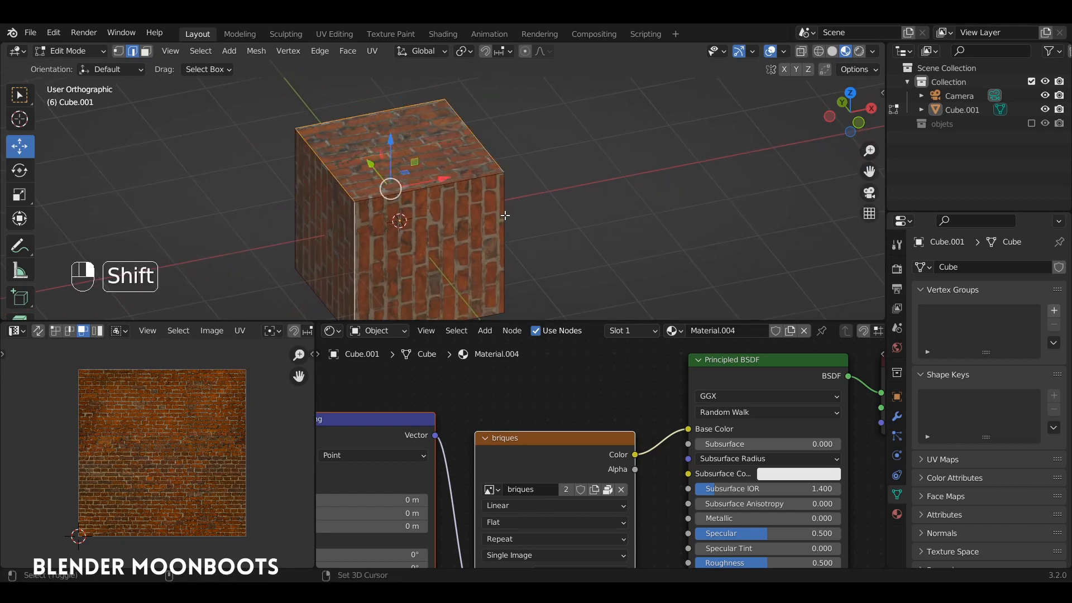
{"action": "left_click", "coordinate": [505, 216], "text": "shift"}
{"action": "left_click_drag", "start_coordinate": [502, 217], "coordinate": [510, 139], "text": "alt"}
{"action": "left_click", "coordinate": [350, 211], "text": "shift"}
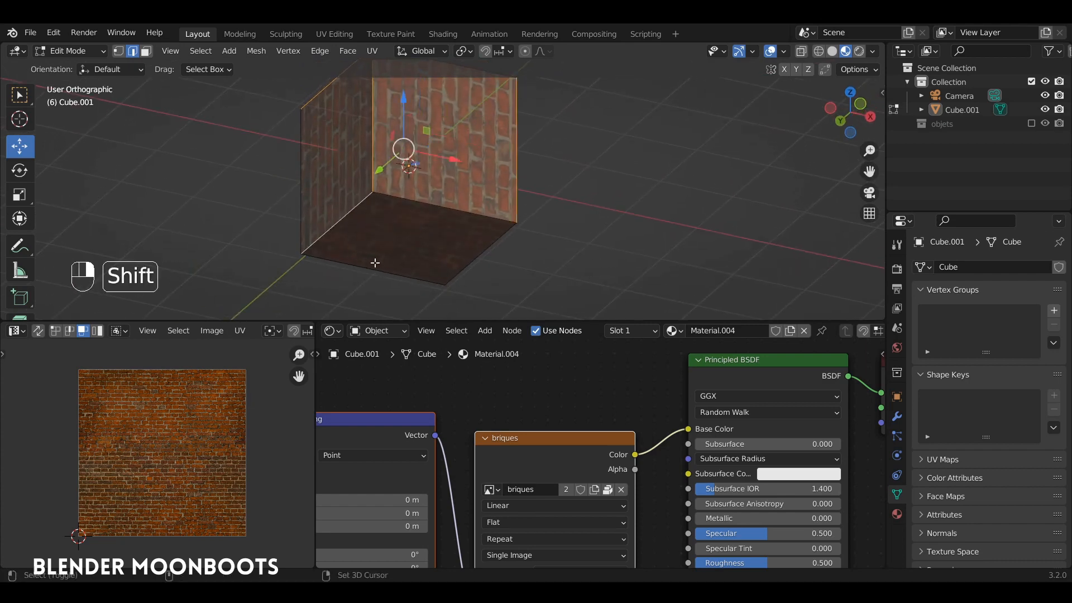
{"action": "left_click", "coordinate": [375, 263], "text": "shift"}
{"action": "left_click_drag", "start_coordinate": [492, 240], "coordinate": [574, 167], "text": "alt"}
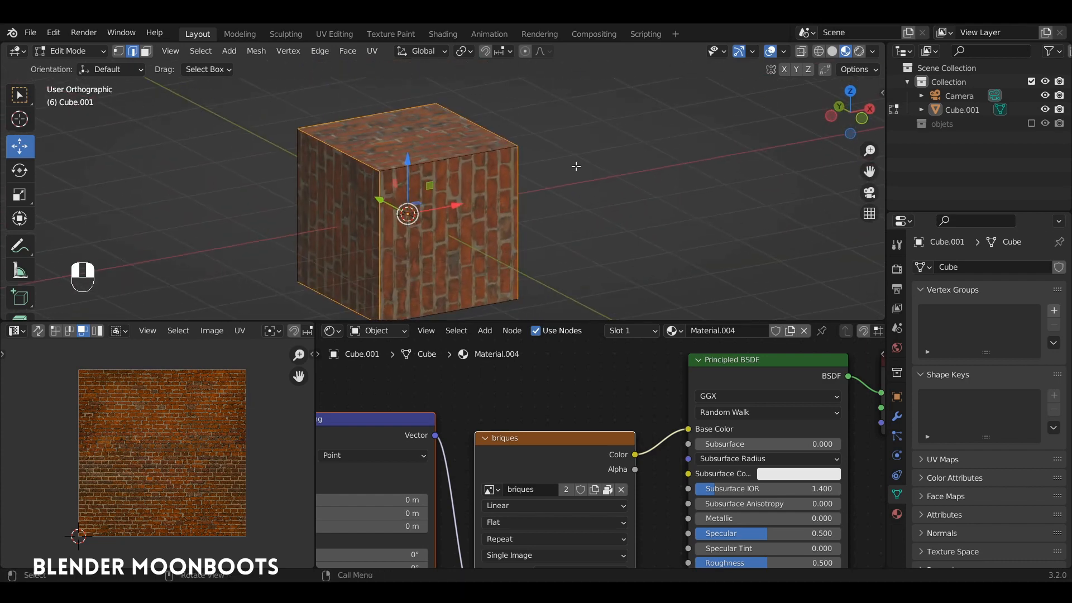
{"action": "key", "text": "u"}
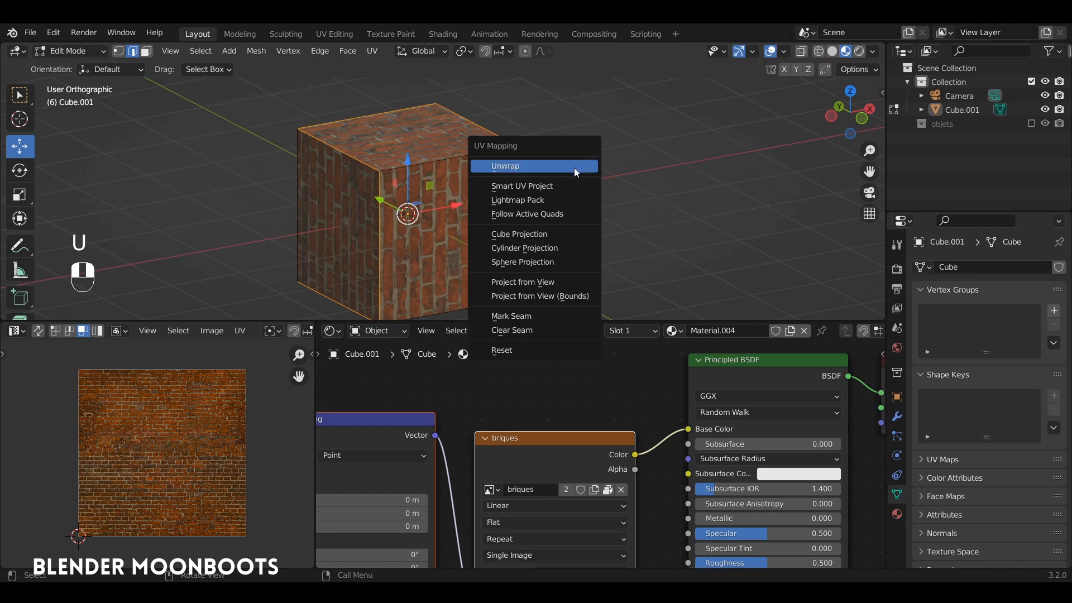
{"action": "left_click", "coordinate": [552, 317]}
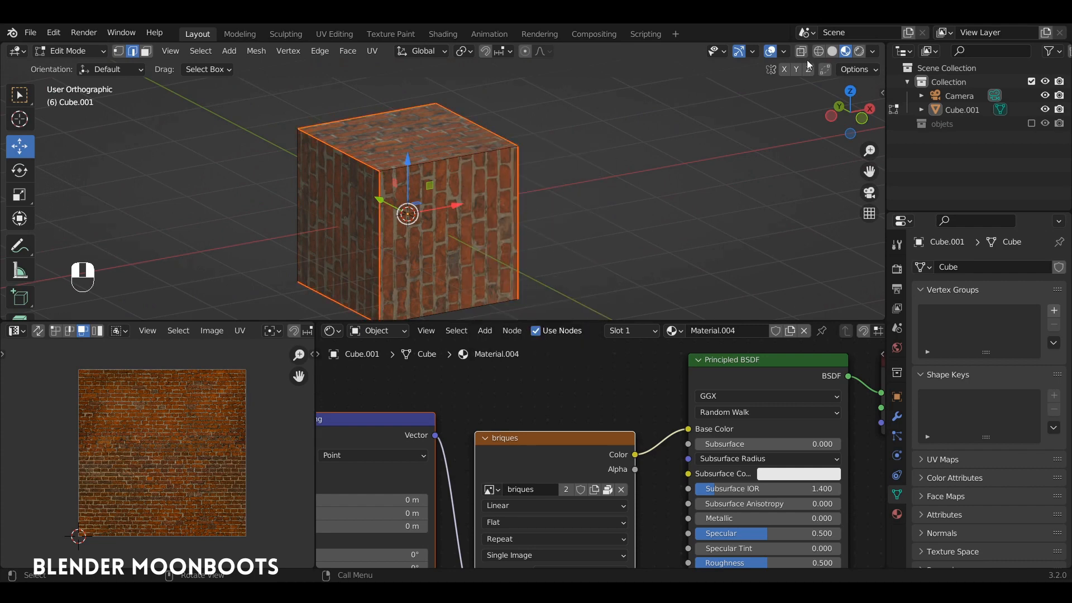
- Show the cube in Solid shading with nothing selected and examine the marked seams
{"action": "left_click", "coordinate": [832, 51]}
{"action": "key", "text": "a"}
{"action": "key", "text": "a"}
{"action": "middle_click_drag", "start_coordinate": [445, 192], "coordinate": [421, 204], "text": "alt"}
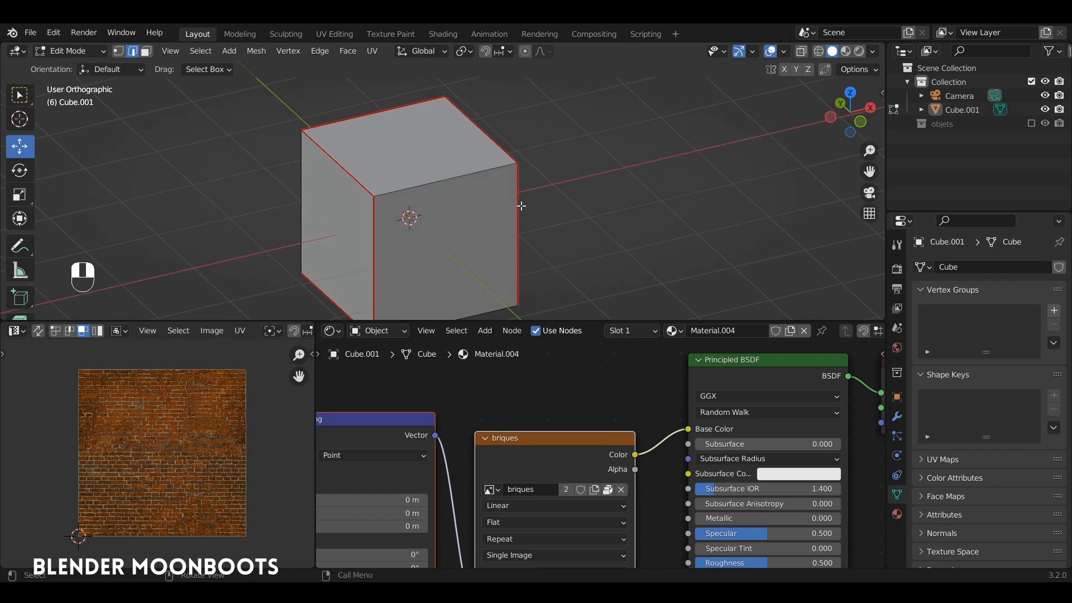
{"action": "middle_click_drag", "start_coordinate": [521, 206], "coordinate": [534, 205], "text": "ctrl+alt"}
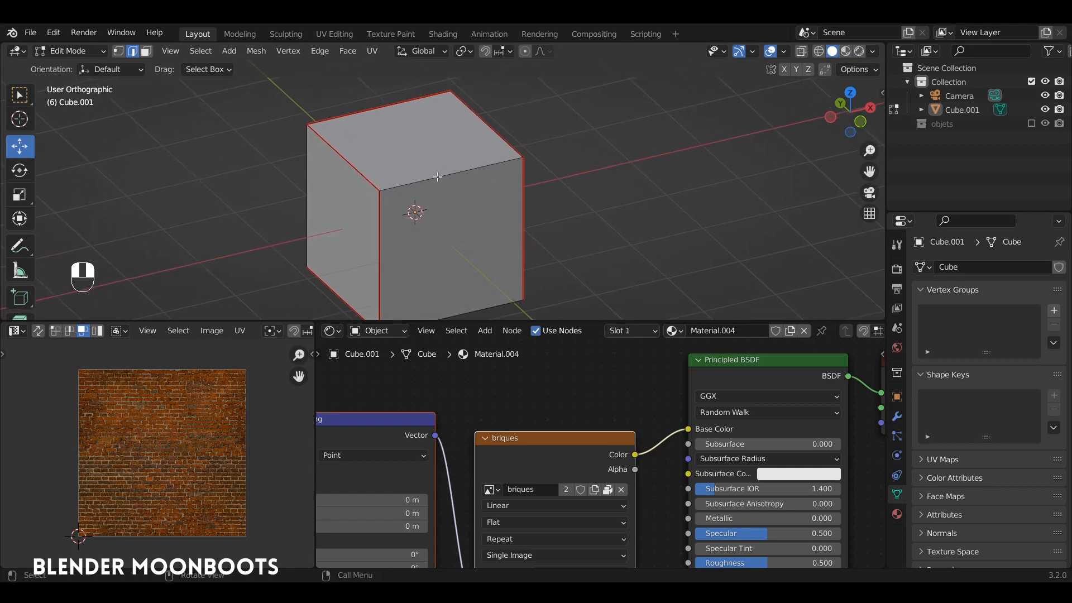
- Unwrap the whole cube along its seams and show the result in Material Preview
{"action": "key", "text": "a"}
{"action": "key", "text": "u"}
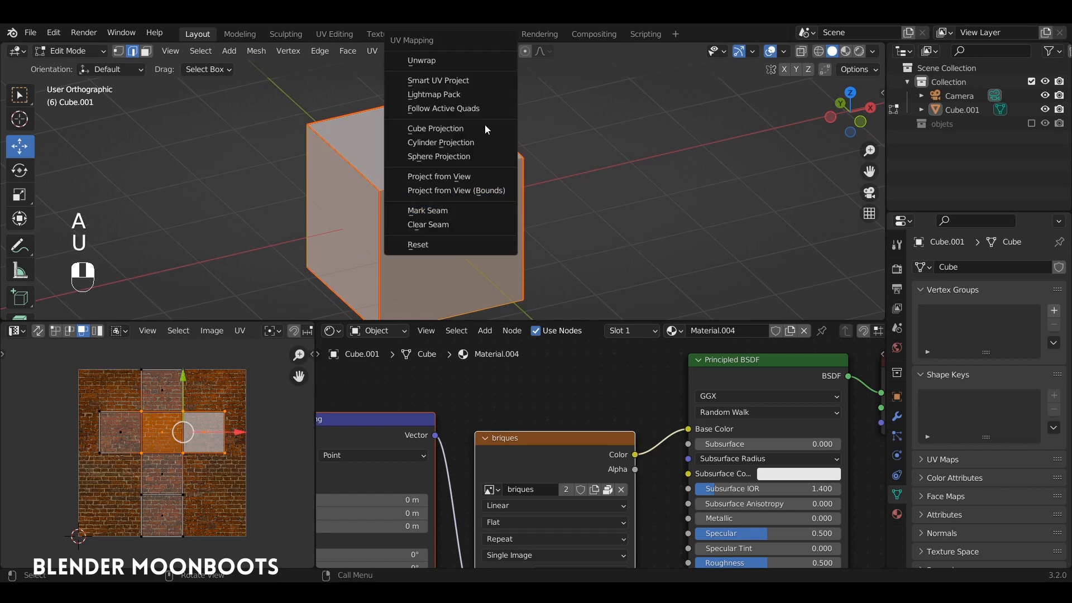
{"action": "left_click", "coordinate": [477, 60]}
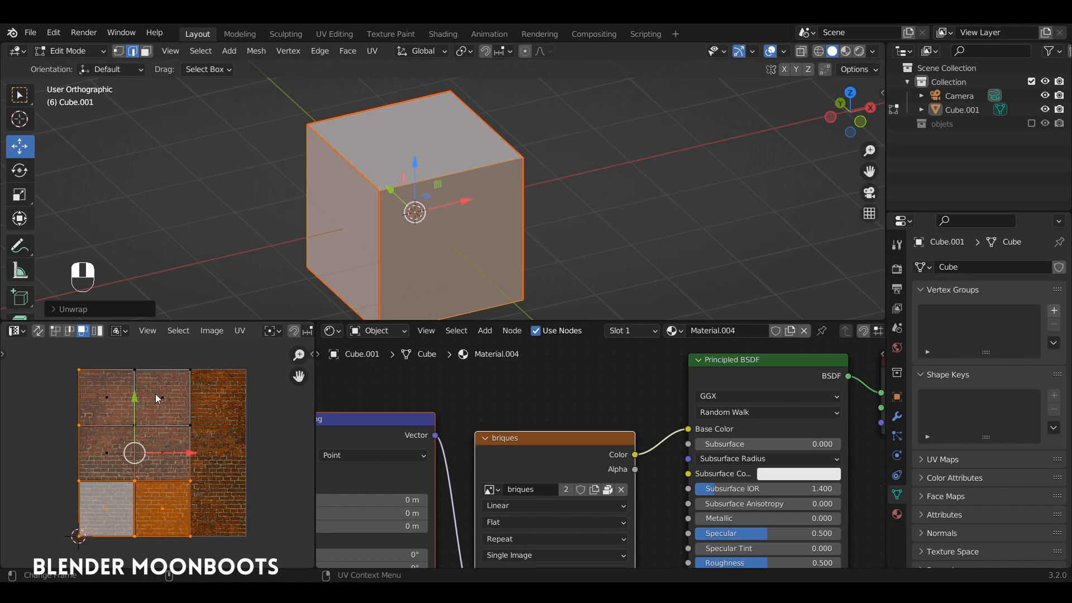
{"action": "left_click", "coordinate": [846, 51]}
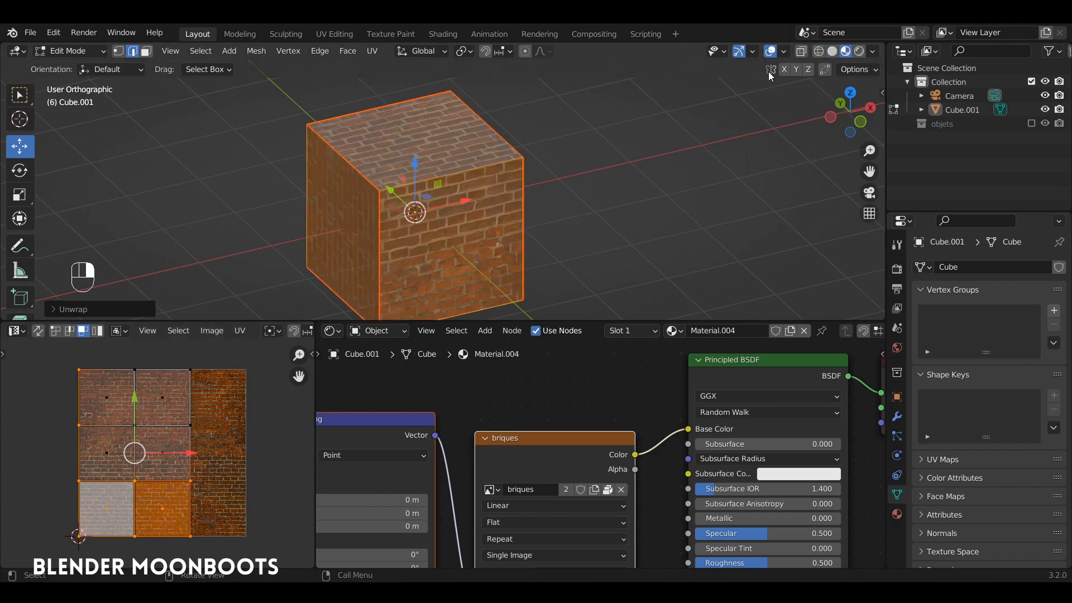
{"action": "left_click_drag", "start_coordinate": [476, 213], "coordinate": [408, 215], "text": "alt"}
{"action": "scroll", "coordinate": [439, 215], "scroll_direction": "up", "scroll_amount": 2}
{"action": "scroll", "coordinate": [409, 215], "scroll_direction": "up", "scroll_amount": 1}
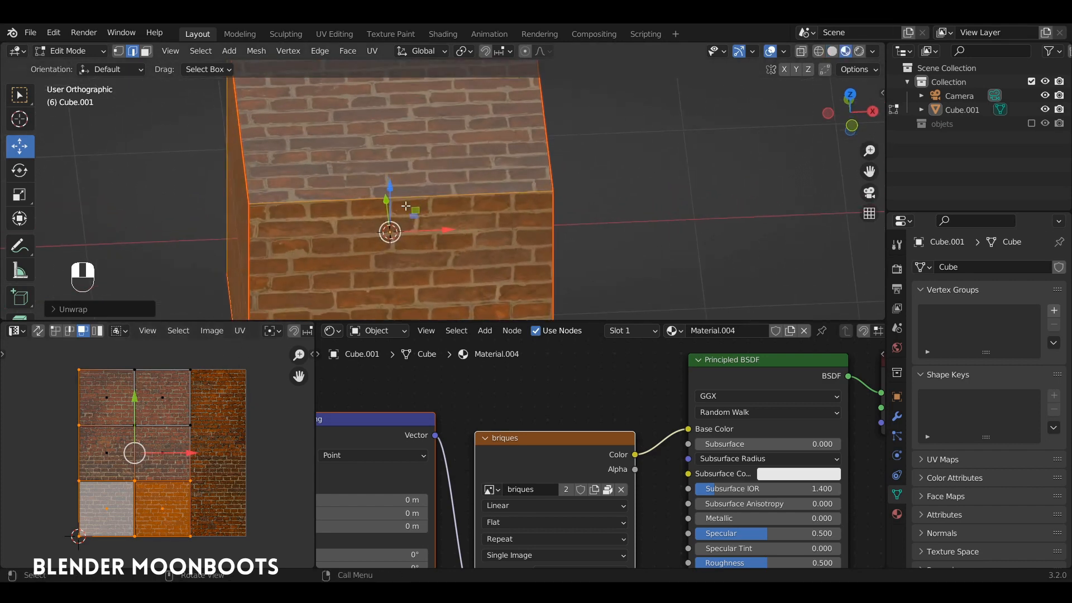
- Select the cube's top, front and bottom faces in face select mode to isolate their strip in the UV layout
{"action": "key", "text": "3"}
{"action": "left_click", "coordinate": [404, 162]}
{"action": "left_click", "coordinate": [411, 252], "text": "shift"}
{"action": "mouse_move", "coordinate": [414, 279]}
{"action": "left_mouse_down", "text": "alt"}
{"action": "mouse_move", "coordinate": [430, 239]}
{"action": "mouse_move", "coordinate": [418, 290]}
{"action": "left_mouse_up", "text": "alt"}
{"action": "left_click", "coordinate": [428, 271], "text": "shift"}
{"action": "left_click_drag", "start_coordinate": [415, 229], "coordinate": [426, 277], "text": "alt+shift"}
{"action": "left_click_drag", "start_coordinate": [427, 268], "coordinate": [422, 290], "text": "alt"}
{"action": "left_click_drag", "start_coordinate": [403, 224], "coordinate": [391, 233], "text": "alt"}
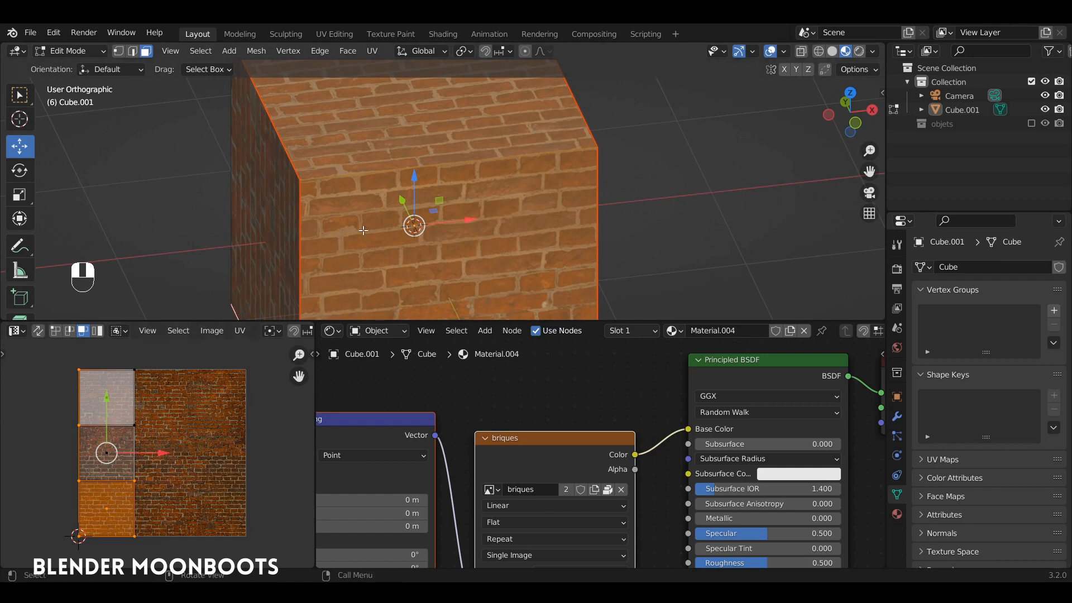
{"action": "left_click_drag", "start_coordinate": [419, 186], "coordinate": [429, 209], "text": "ctrl+alt"}
- Rotate all UVs of the three-face strip 90 degrees clockwise and inspect the brick direction on the cube
{"action": "key", "text": "r"}
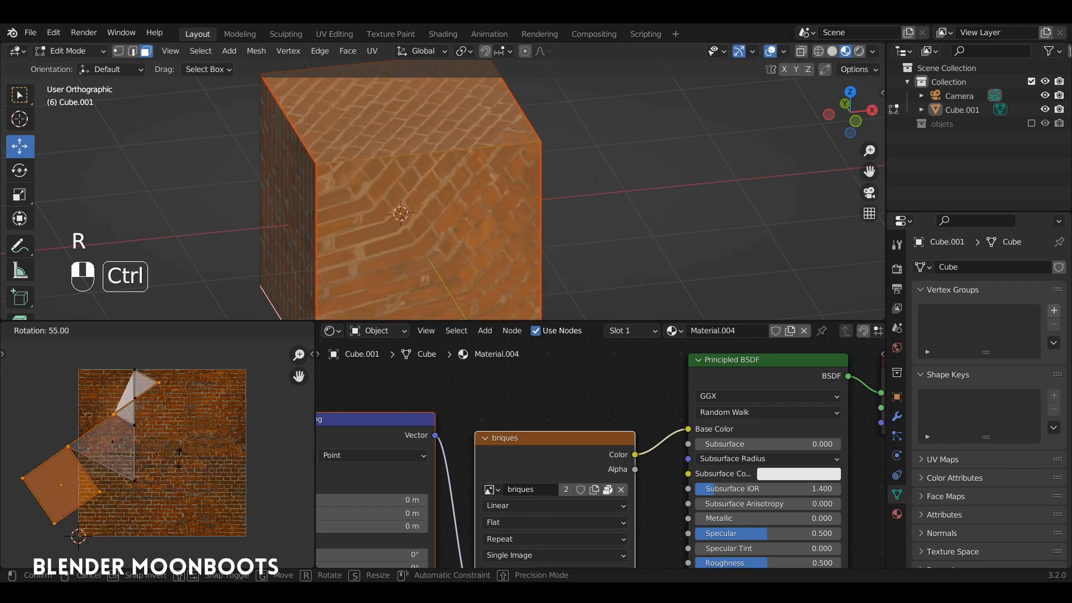
{"action": "key", "text": "ctrl+z"}
{"action": "key", "text": "a"}
{"action": "key", "text": "r"}
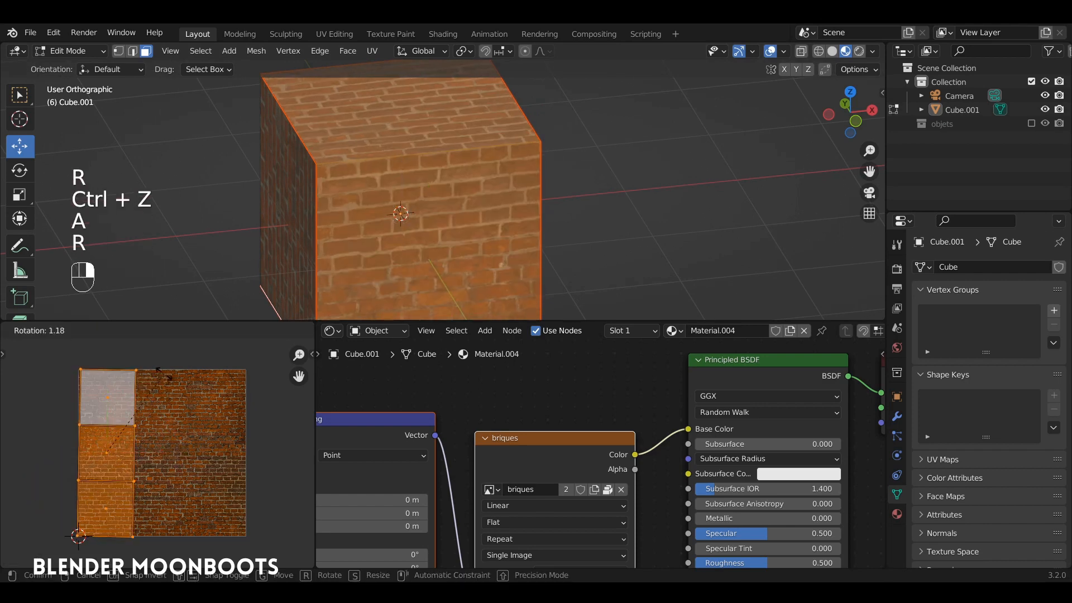
{"action": "left_click", "coordinate": [178, 497]}
{"action": "left_click_drag", "start_coordinate": [403, 211], "coordinate": [395, 230], "text": "alt"}
{"action": "scroll", "coordinate": [427, 187], "scroll_direction": "up", "scroll_amount": 4}
{"action": "mouse_move", "coordinate": [427, 187]}
{"action": "left_mouse_down", "text": "alt+shift"}
{"action": "mouse_move", "coordinate": [407, 187]}
{"action": "mouse_move", "coordinate": [421, 174]}
{"action": "left_mouse_up", "text": "alt+shift"}
{"action": "key", "text": "Tab"}
{"action": "key", "text": "Tab"}
{"action": "scroll", "coordinate": [400, 162], "scroll_direction": "down", "scroll_amount": 3}
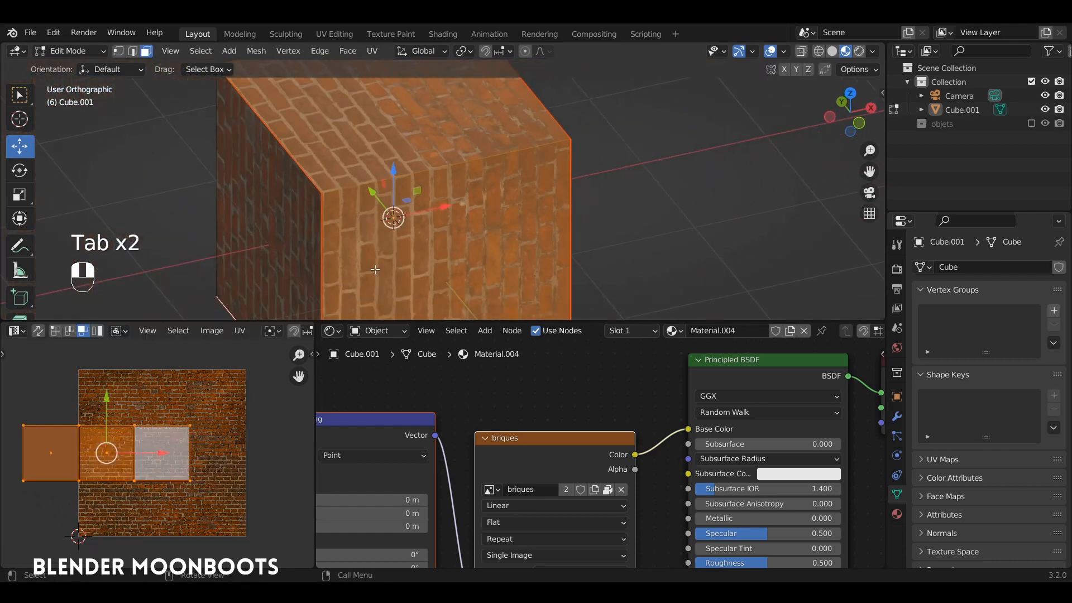
- Undo the 90-degree rotation of the three-face UV strip
{"action": "key", "text": "ctrl+z"}
{"action": "key", "text": "ctrl+z"}
{"action": "key", "text": "ctrl+z"}
{"action": "left_click_drag", "start_coordinate": [500, 202], "coordinate": [405, 209], "text": "alt"}
- Select neighbouring cube faces singly and in pairs to examine where they lie in the UV layout and how their bricks meet
{"action": "left_click", "coordinate": [481, 248]}
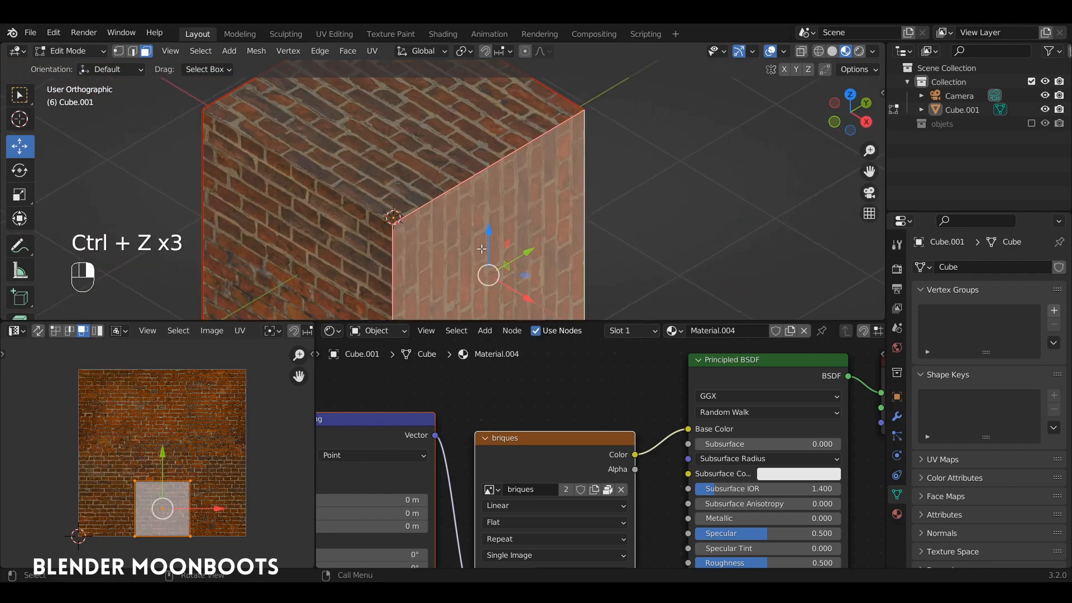
{"action": "left_click", "coordinate": [427, 162]}
{"action": "left_click", "coordinate": [432, 188], "text": "shift"}
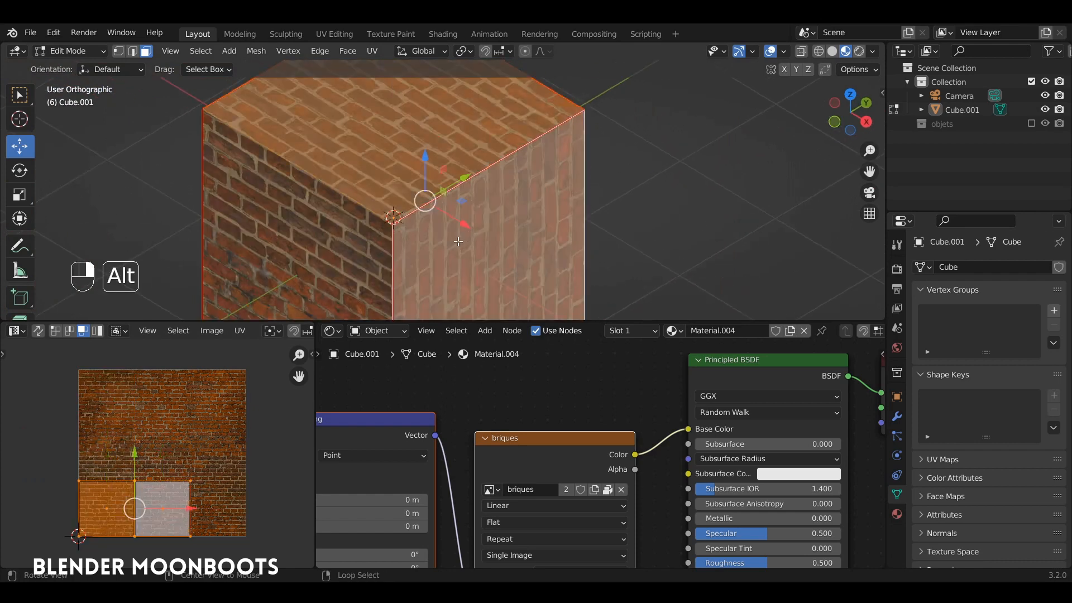
{"action": "left_click_drag", "start_coordinate": [432, 188], "coordinate": [470, 239], "text": "alt"}
{"action": "scroll", "coordinate": [471, 192], "scroll_direction": "up", "scroll_amount": 2}
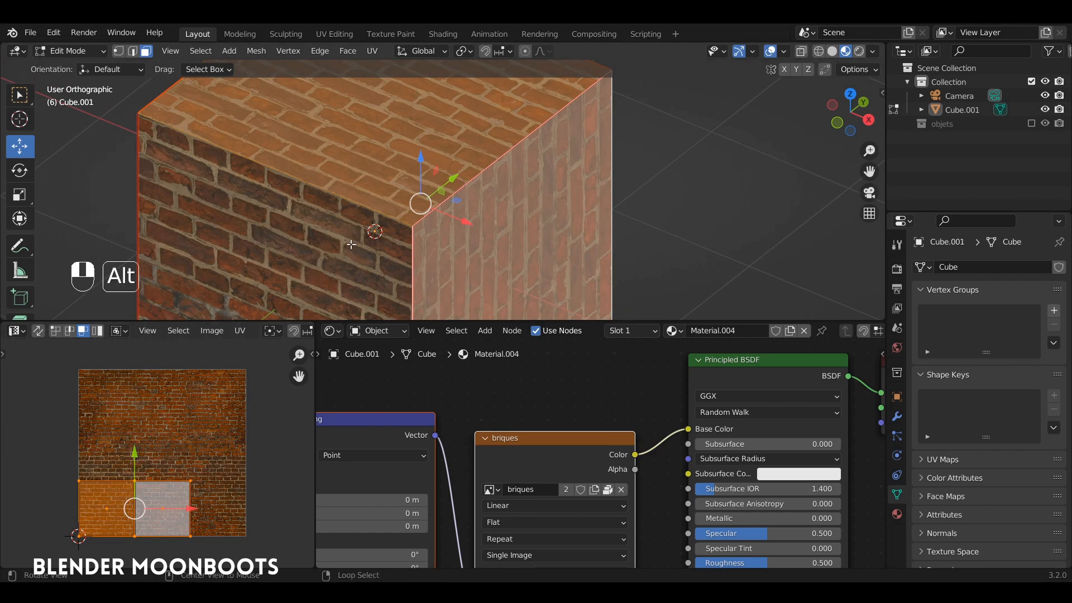
{"action": "left_click_drag", "start_coordinate": [224, 232], "coordinate": [333, 214], "text": "alt"}
{"action": "left_click", "coordinate": [333, 214]}
{"action": "left_click", "coordinate": [369, 167], "text": "shift"}
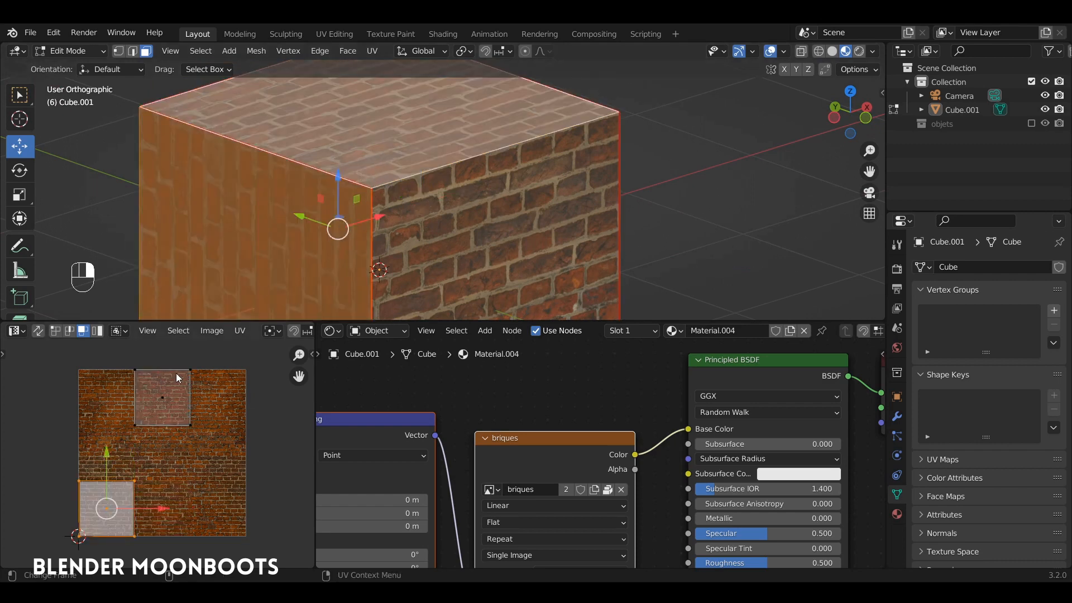
{"action": "left_click", "coordinate": [436, 247]}
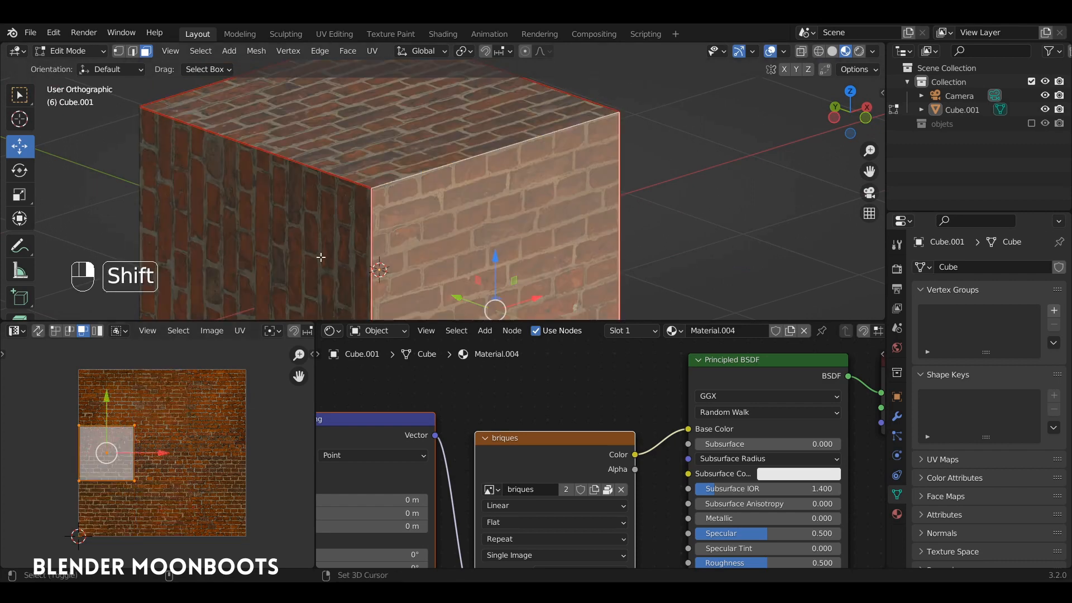
{"action": "left_click", "coordinate": [315, 257], "text": "shift"}
- Scale up the UVs of all cube faces to more than double size and inspect the smaller bricks in Object Mode
{"action": "left_click_drag", "start_coordinate": [424, 226], "coordinate": [408, 319], "text": "alt"}
{"action": "key", "text": "a"}
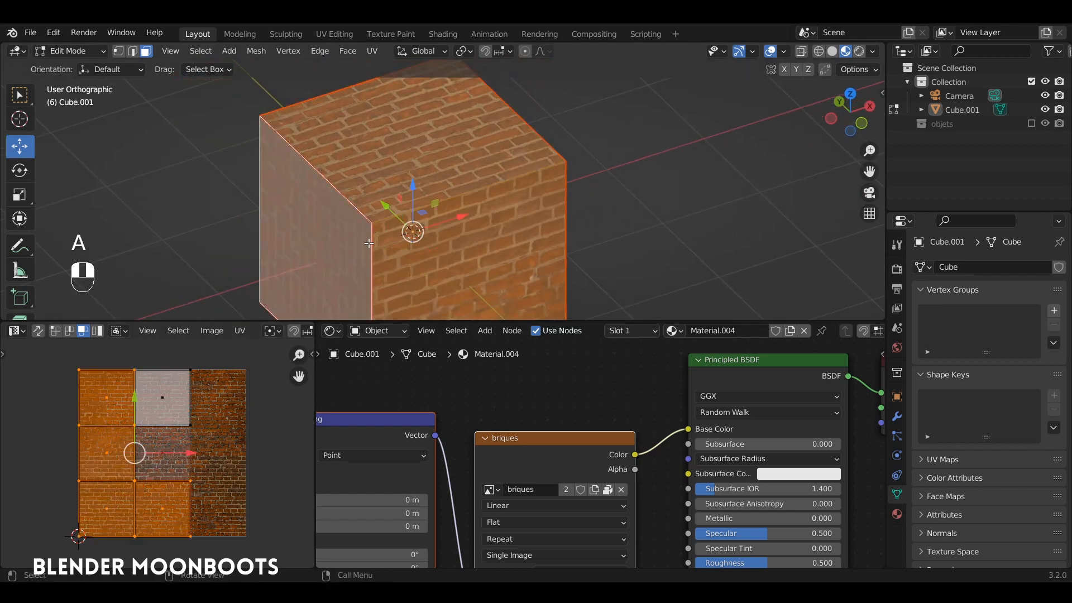
{"action": "key", "text": "a"}
{"action": "key", "text": "s"}
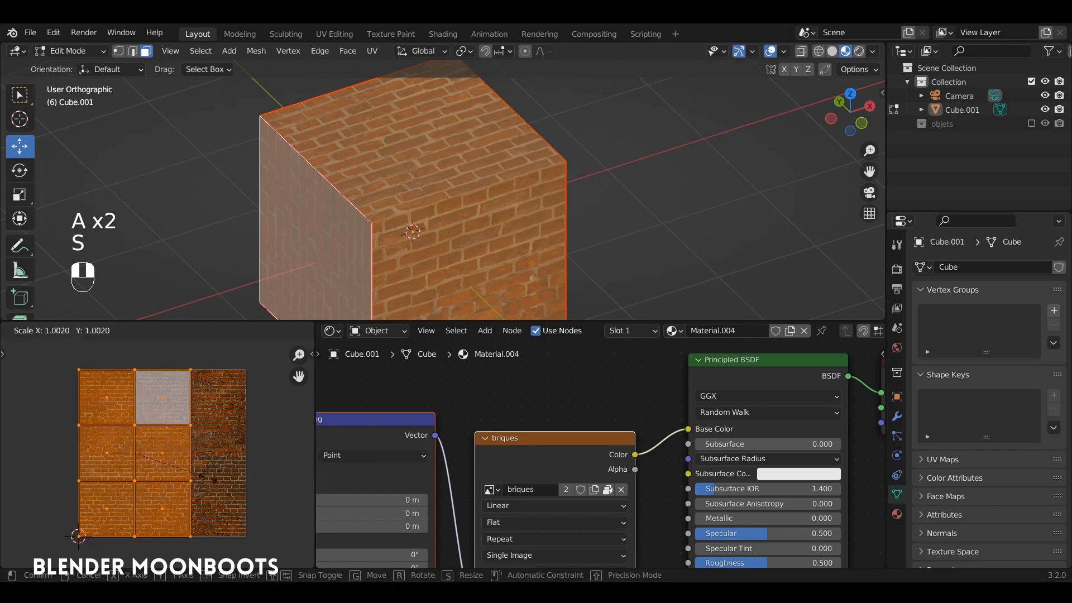
{"action": "left_click", "coordinate": [300, 403]}
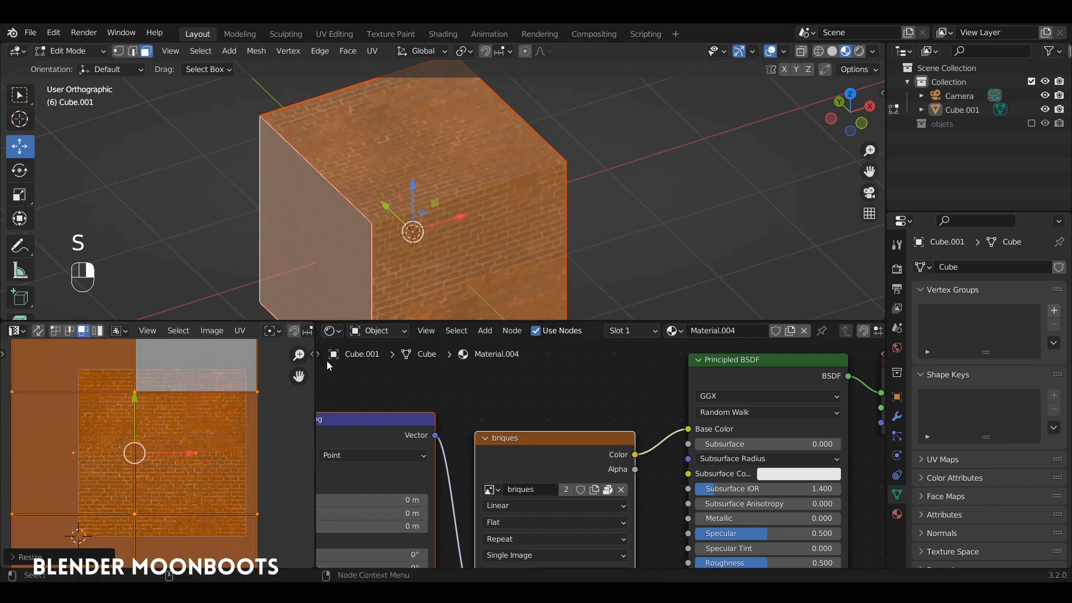
{"action": "left_click_drag", "start_coordinate": [480, 254], "coordinate": [460, 225], "text": "alt+shift"}
{"action": "left_click_drag", "start_coordinate": [459, 201], "coordinate": [459, 225], "text": "ctrl+alt"}
{"action": "key", "text": "Tab"}
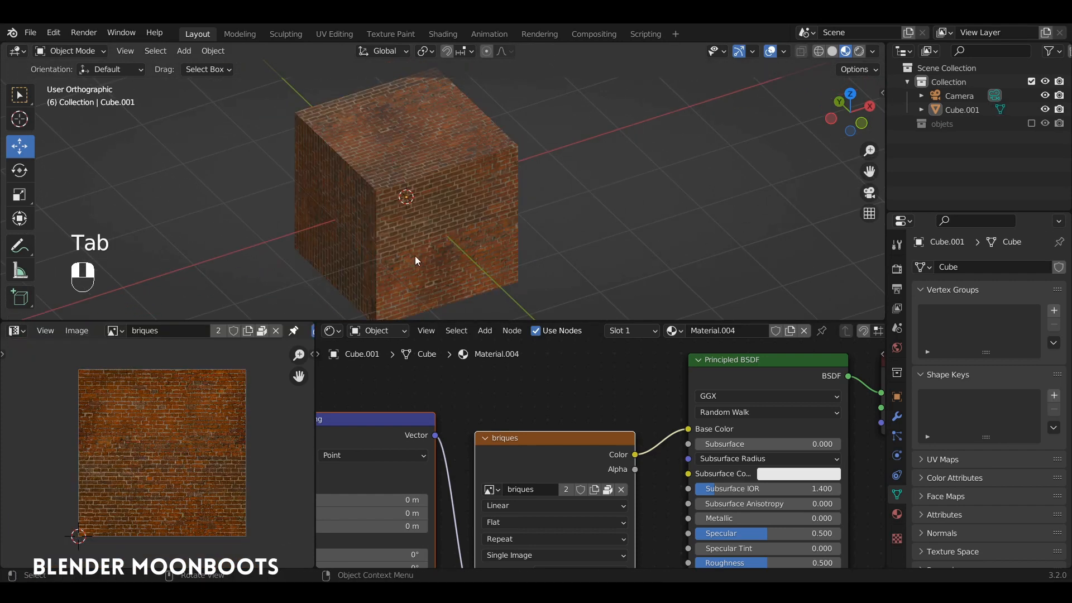
- Try rescaling the cube's whole UV layout in Edit Mode, and undo that scaling
{"action": "key", "text": "Tab"}
{"action": "key", "text": "s"}
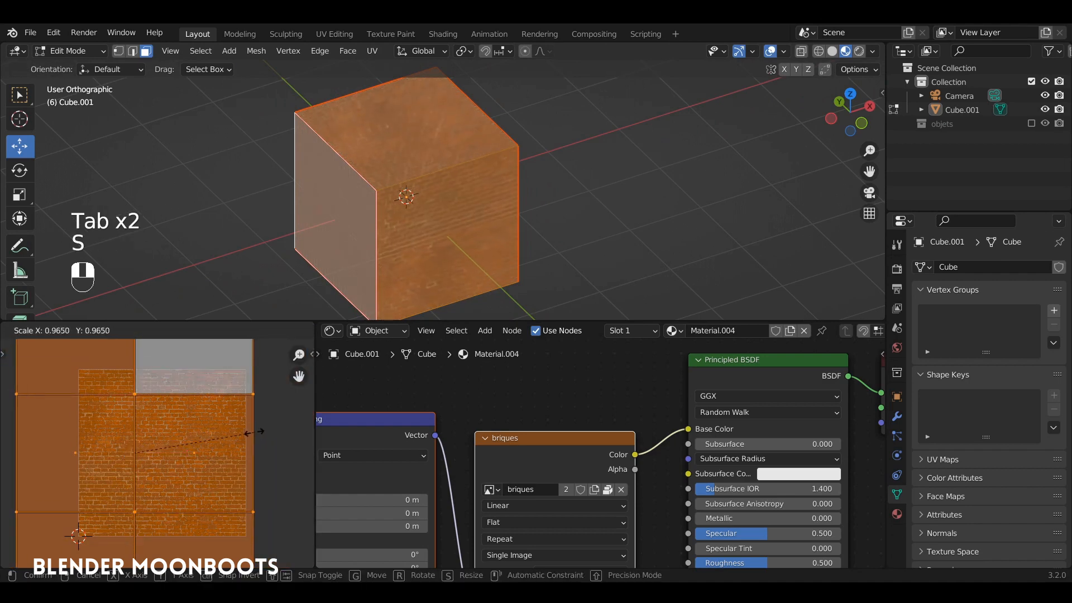
{"action": "left_click", "coordinate": [280, 425]}
{"action": "key", "text": "ctrl+z"}
- Enlarge the node editor, add a Value node below Texture Coordinate and connect it to the Mapping node's Scale input
{"action": "left_click_drag", "start_coordinate": [465, 388], "coordinate": [640, 360], "text": "ctrl+alt"}
{"action": "left_click_drag", "start_coordinate": [640, 361], "coordinate": [593, 386], "text": "alt+shift"}
{"action": "left_click_drag", "start_coordinate": [593, 387], "coordinate": [584, 373], "text": "ctrl+alt"}
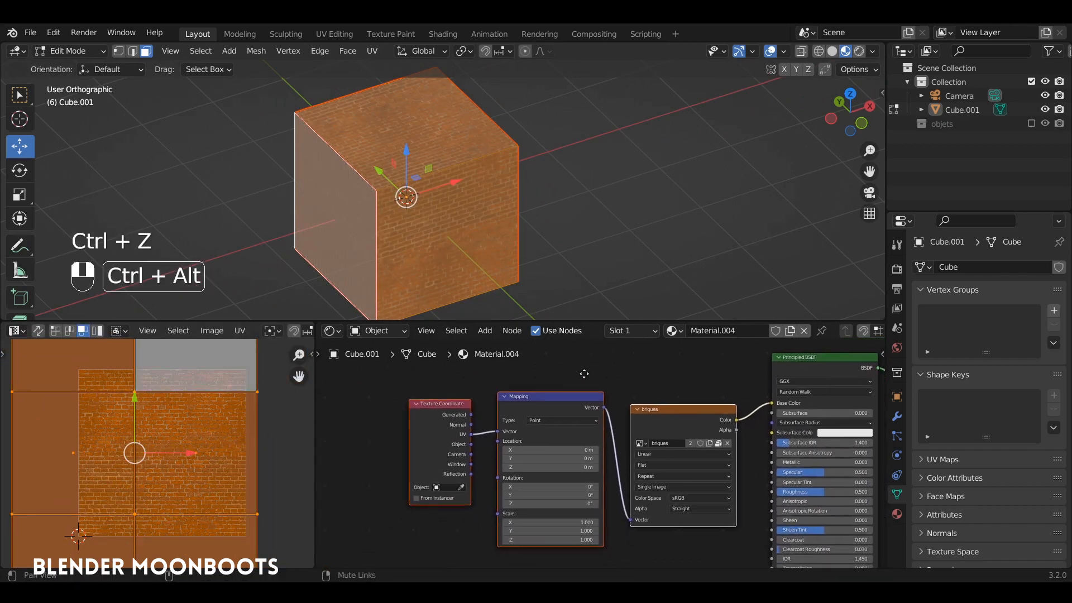
{"action": "left_click_drag", "start_coordinate": [547, 321], "coordinate": [551, 249]}
{"action": "left_click_drag", "start_coordinate": [559, 357], "coordinate": [537, 387], "text": "ctrl+alt"}
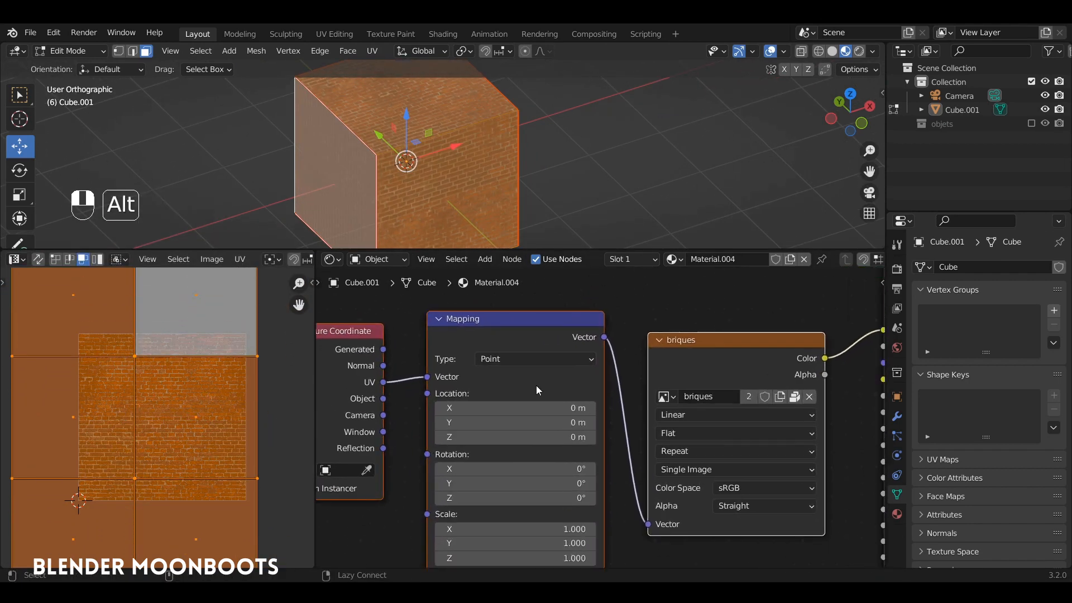
{"action": "left_click_drag", "start_coordinate": [486, 334], "coordinate": [507, 403], "text": "ctrl+alt"}
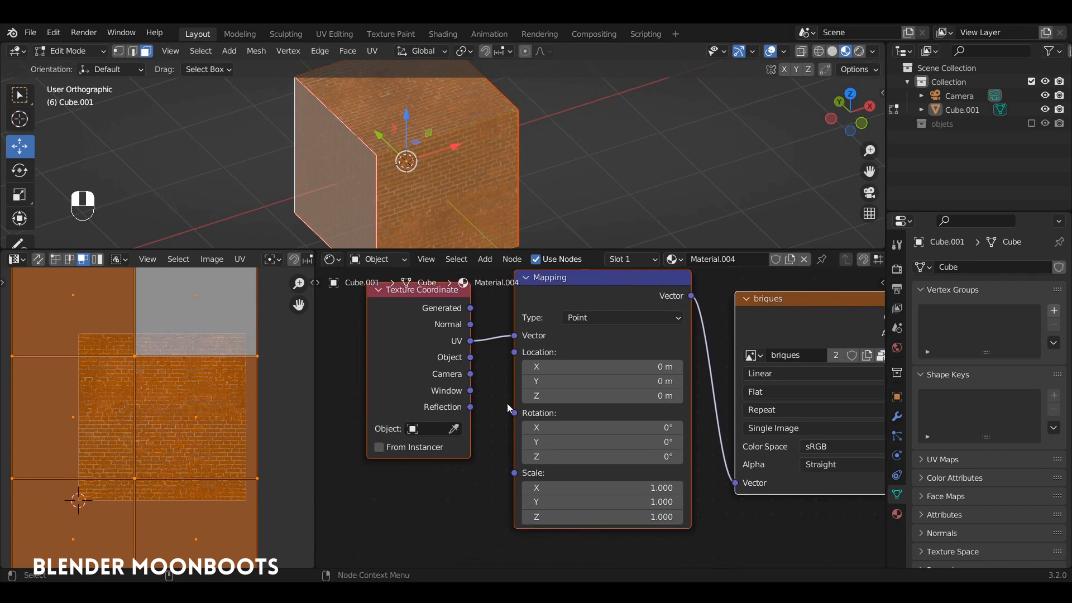
{"action": "key", "text": "shift+a"}
{"action": "mouse_move", "coordinate": [374, 442]}
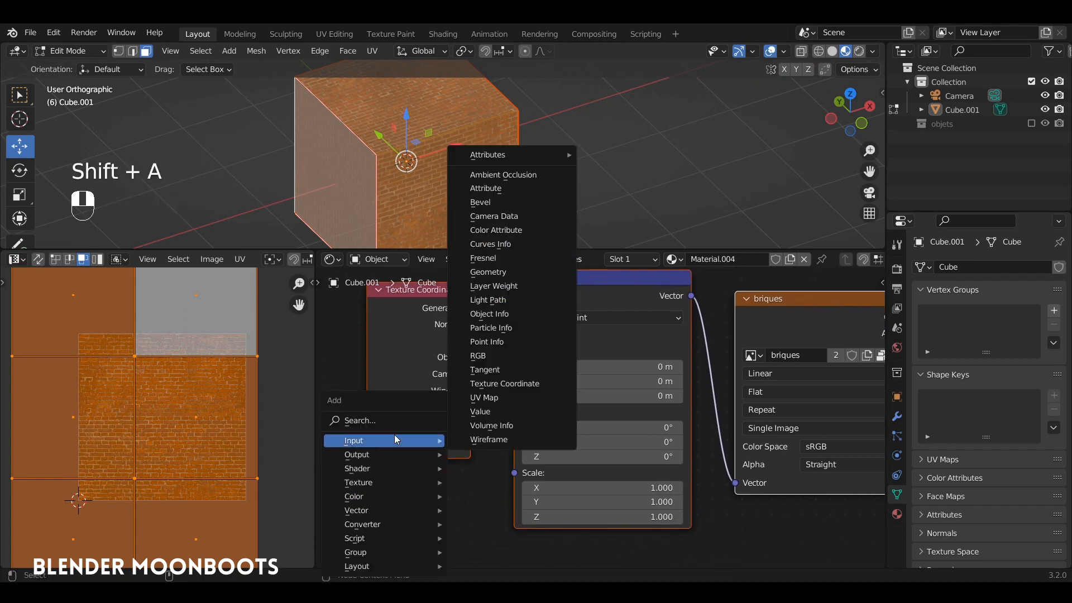
{"action": "left_click", "coordinate": [495, 412]}
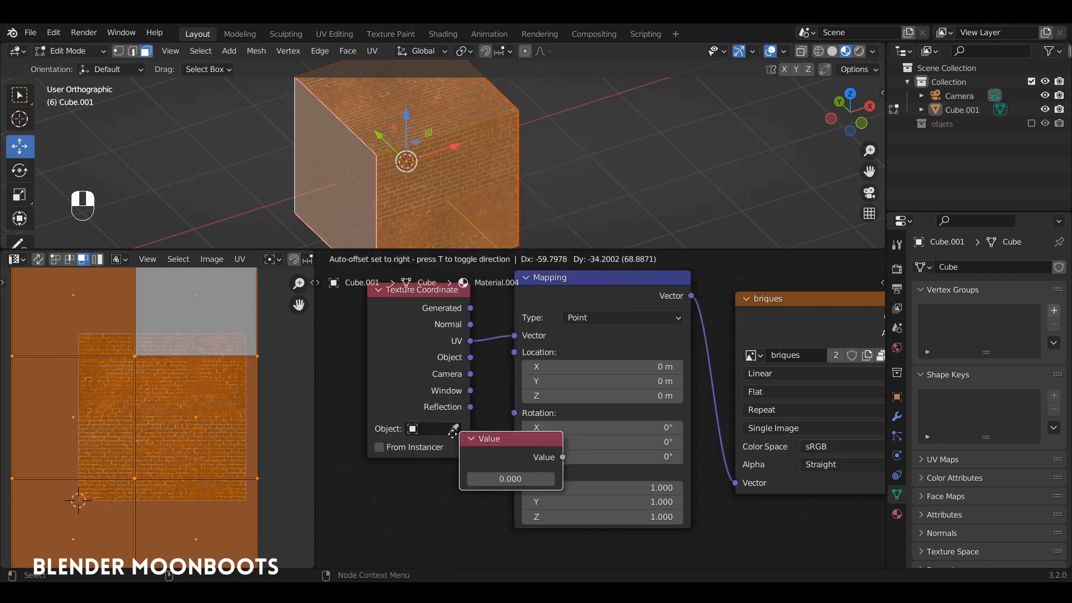
{"action": "left_click", "coordinate": [416, 483]}
{"action": "left_click_drag", "start_coordinate": [468, 505], "coordinate": [515, 473]}
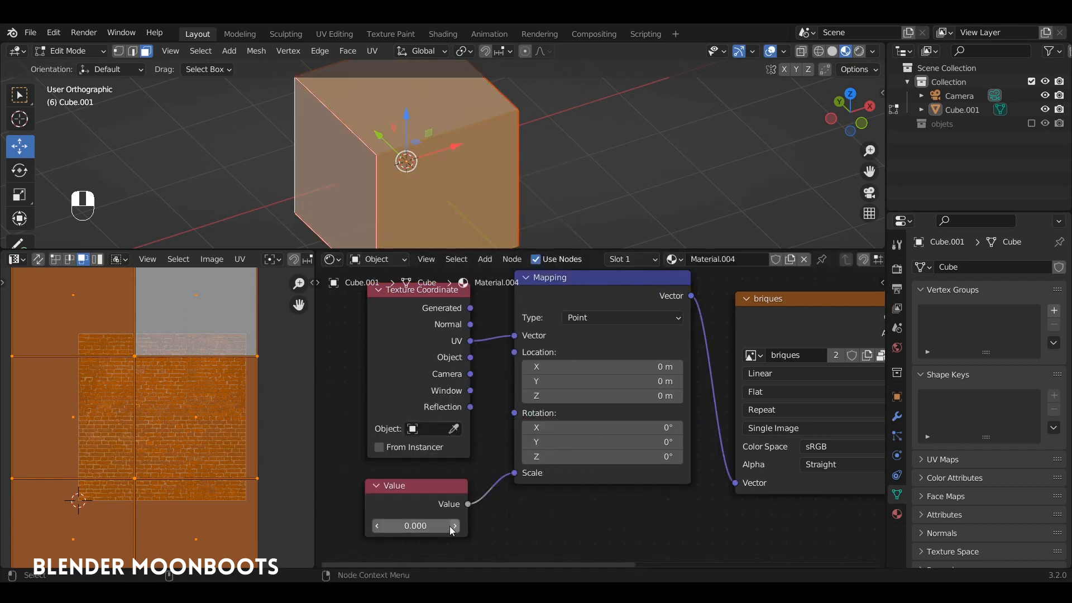
- Set the Value node to about 1.896 and inspect the cube's brick texture in Object Mode
{"action": "left_click_drag", "start_coordinate": [450, 527], "coordinate": [517, 505]}
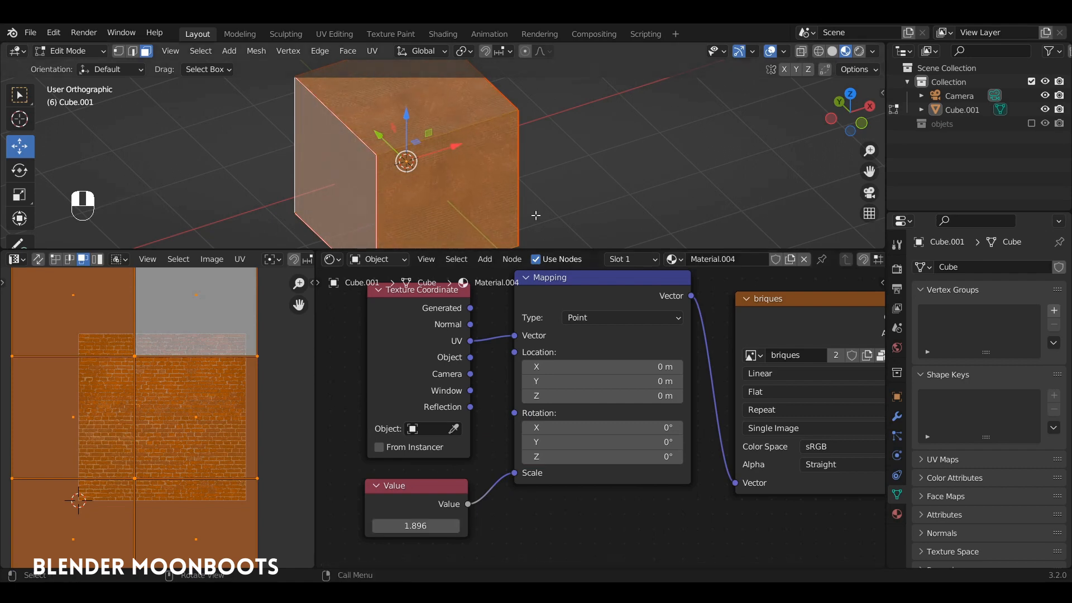
{"action": "key", "text": "Tab"}
{"action": "left_click_drag", "start_coordinate": [473, 249], "coordinate": [475, 314]}
{"action": "scroll", "coordinate": [485, 219], "scroll_direction": "up", "scroll_amount": 4}
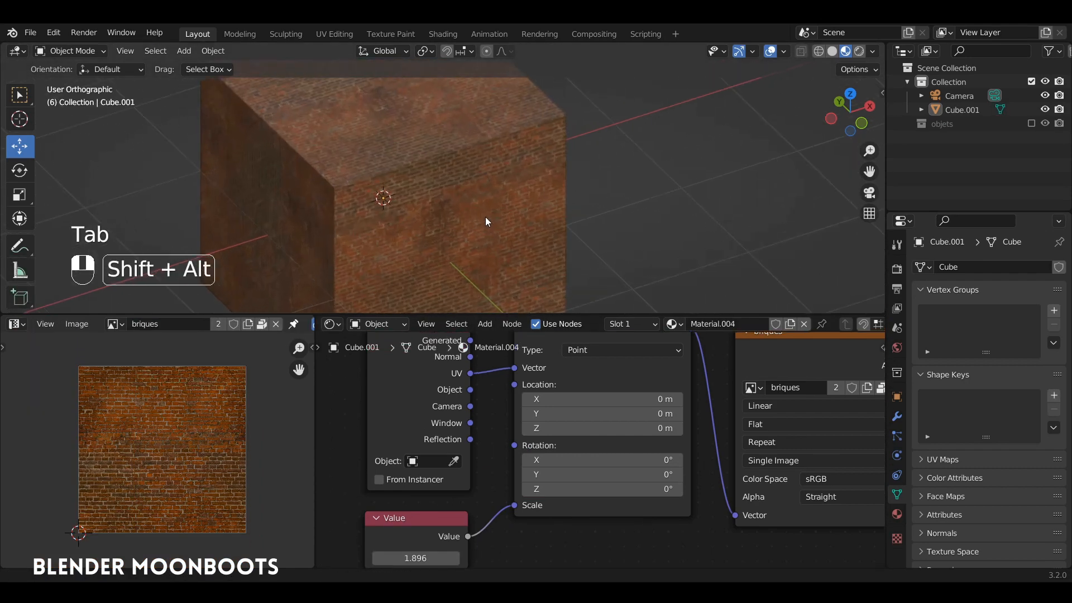
{"action": "left_click_drag", "start_coordinate": [485, 219], "coordinate": [472, 171], "text": "alt"}
- Raise the Value node to about 3.587 and examine the texture's repetition on the cube up close
{"action": "left_click_drag", "start_coordinate": [480, 468], "coordinate": [508, 436], "text": "ctrl+alt"}
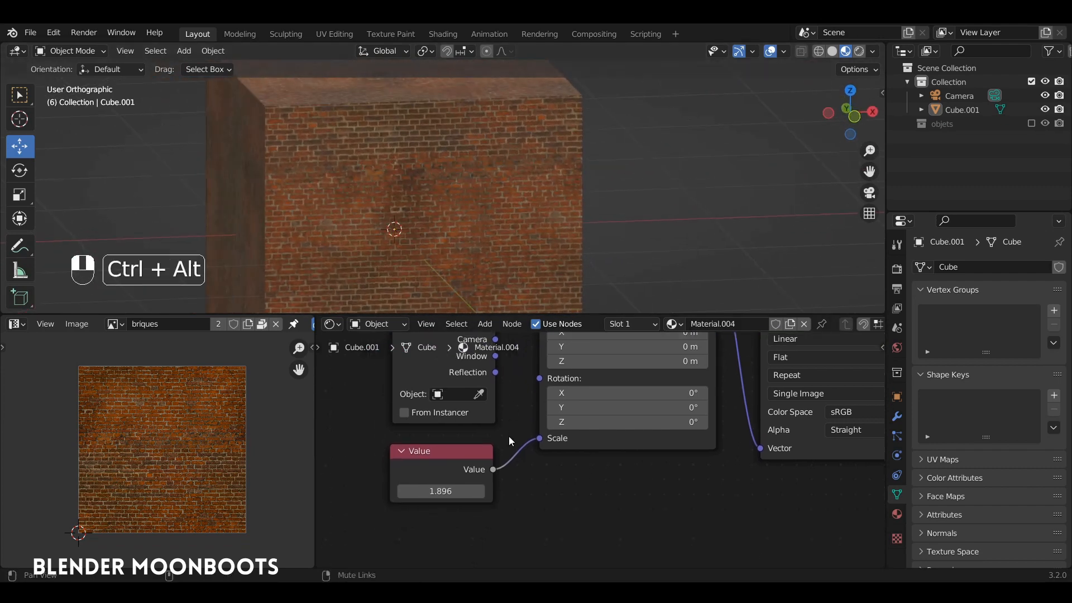
{"action": "left_click_drag", "start_coordinate": [491, 491], "coordinate": [545, 474]}
{"action": "left_click_drag", "start_coordinate": [528, 268], "coordinate": [481, 162], "text": "alt"}
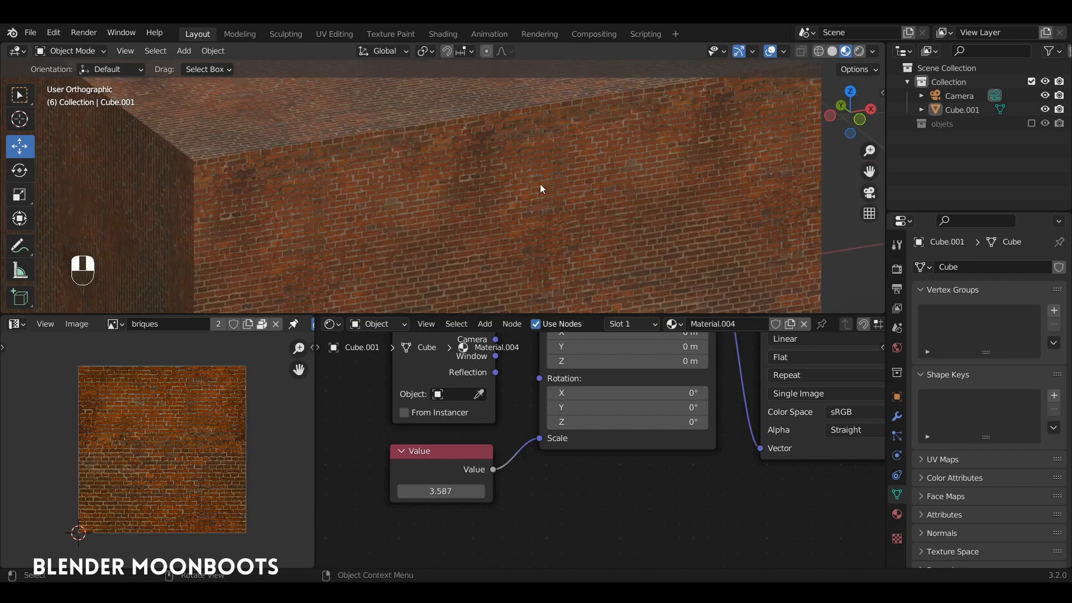
{"action": "left_click_drag", "start_coordinate": [706, 121], "coordinate": [580, 225], "text": "alt+shift"}
{"action": "left_click_drag", "start_coordinate": [566, 216], "coordinate": [560, 186], "text": "ctrl+alt"}
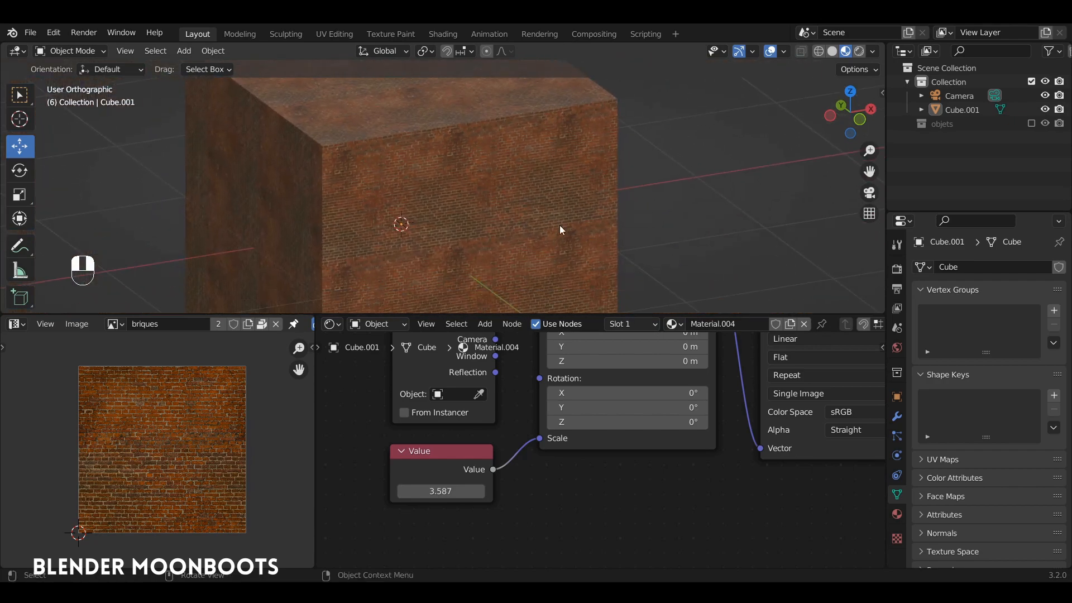
- Set the Value node feeding the texture scale to 1.000 with the whole cube in view
{"action": "left_click_drag", "start_coordinate": [560, 225], "coordinate": [531, 231], "text": "alt+shift"}
{"action": "left_click_drag", "start_coordinate": [531, 231], "coordinate": [508, 233], "text": "ctrl+alt"}
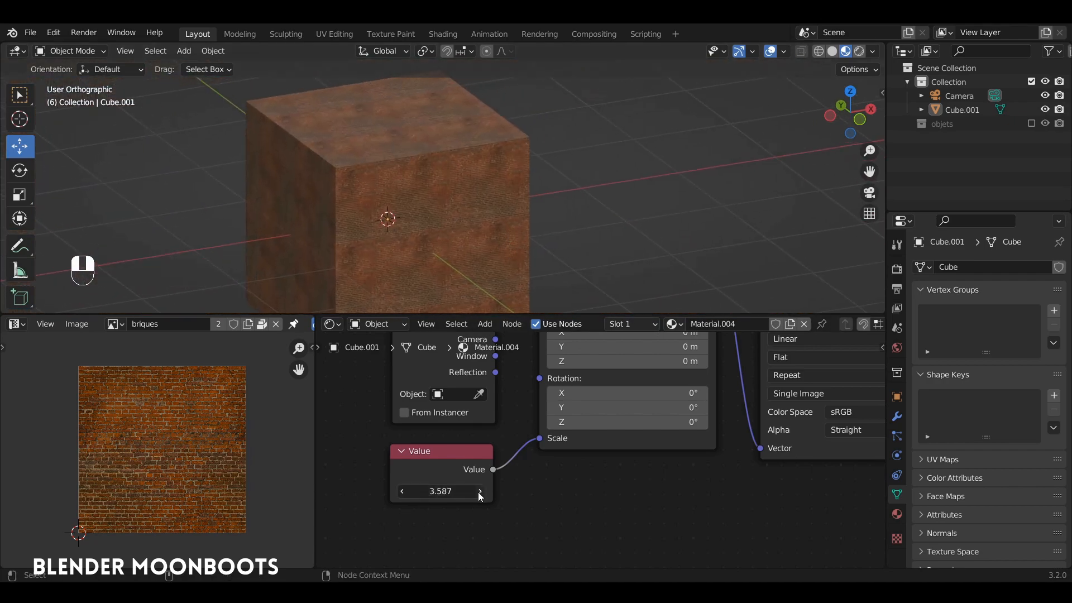
{"action": "left_click_drag", "start_coordinate": [479, 491], "coordinate": [403, 496], "text": "shift"}
{"action": "right_click", "coordinate": [403, 496]}
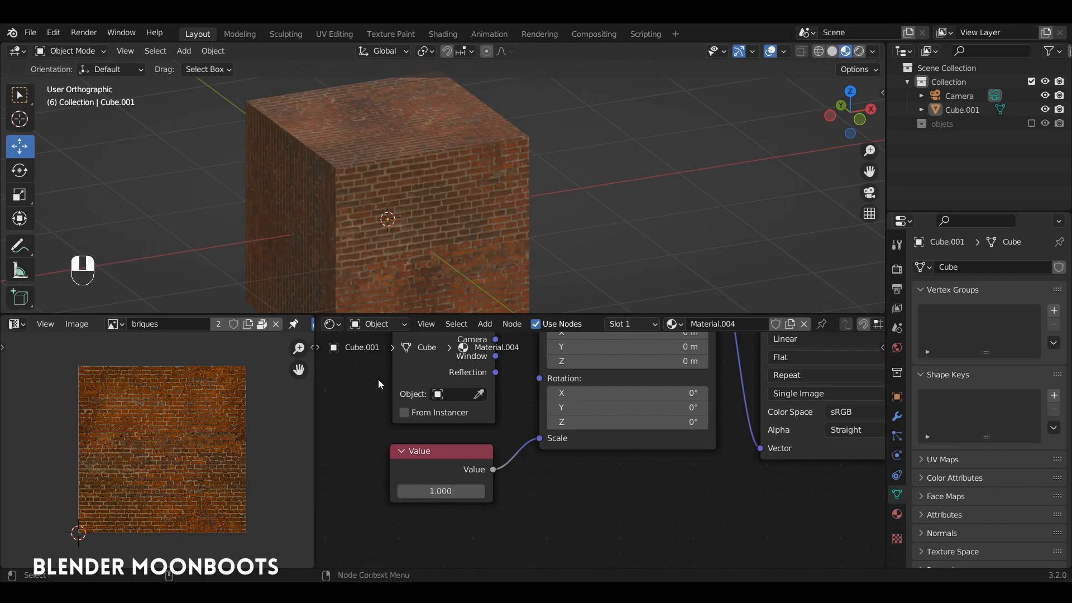
- Widen the image editor and toggle Repeat Image in its display options to examine how the briques texture tiles
{"action": "left_click_drag", "start_coordinate": [318, 372], "coordinate": [390, 384]}
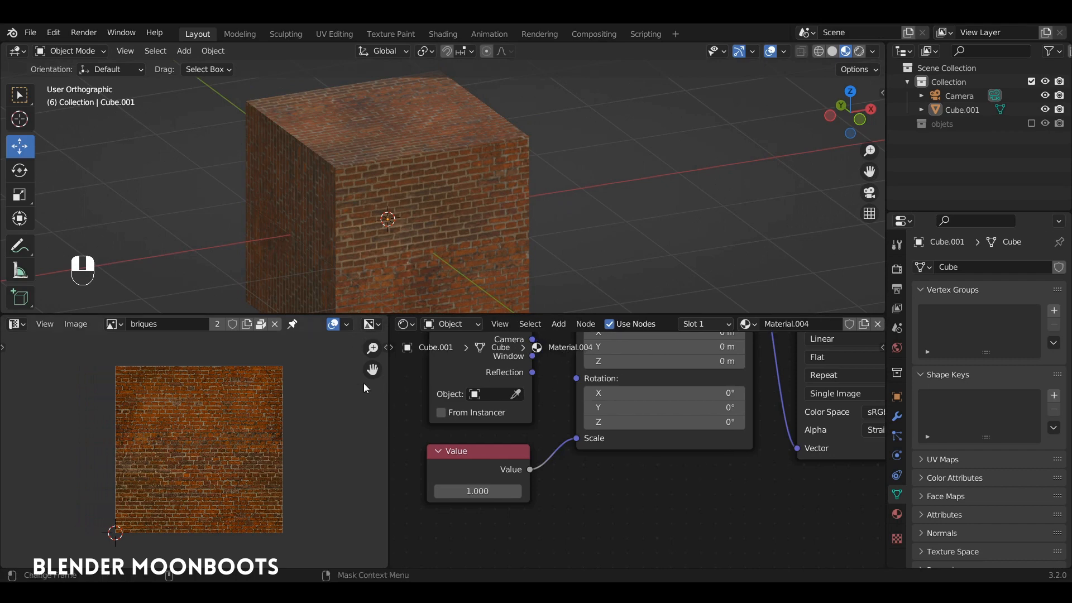
{"action": "middle_click_drag", "start_coordinate": [296, 384], "coordinate": [265, 388], "text": "ctrl+alt"}
{"action": "key", "text": "n"}
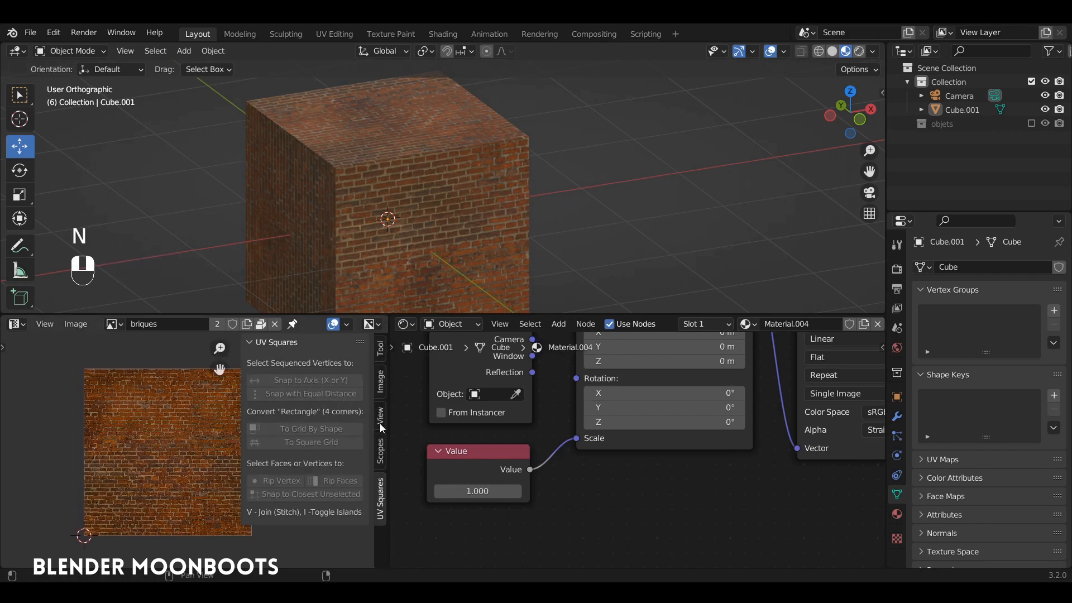
{"action": "left_click", "coordinate": [380, 423]}
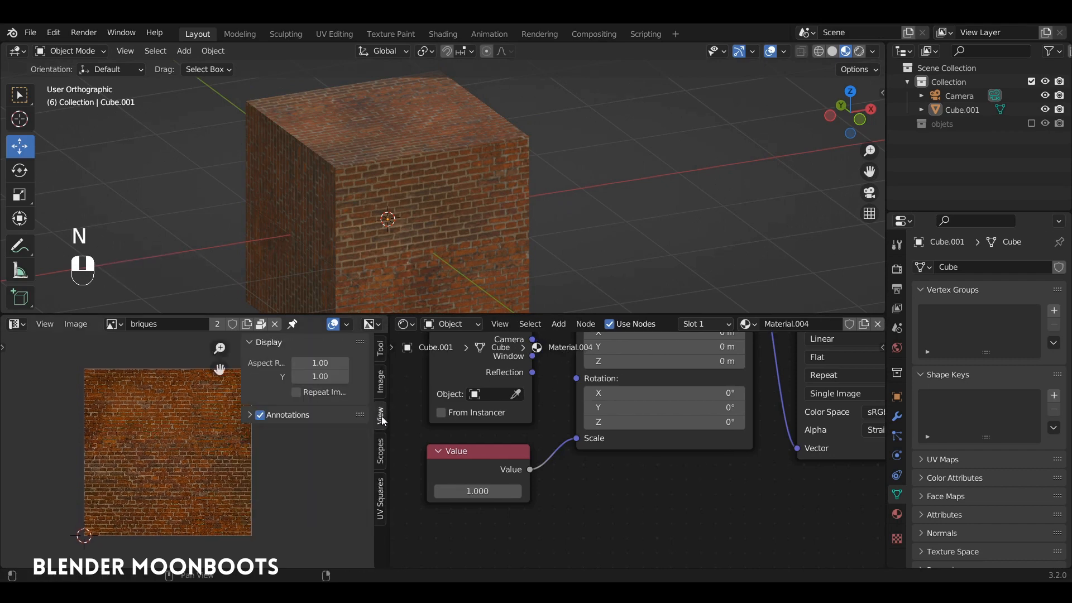
{"action": "left_click", "coordinate": [300, 393]}
{"action": "left_click_drag", "start_coordinate": [195, 413], "coordinate": [160, 433], "text": "alt+shift"}
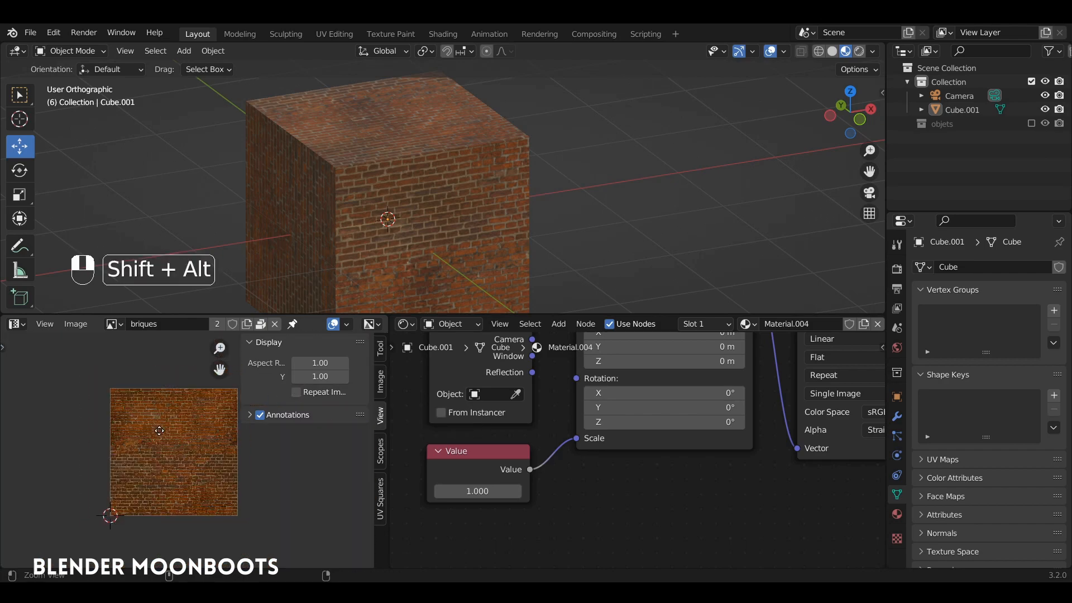
{"action": "left_click", "coordinate": [295, 394]}
{"action": "scroll", "coordinate": [188, 442], "scroll_direction": "down", "scroll_amount": 3}
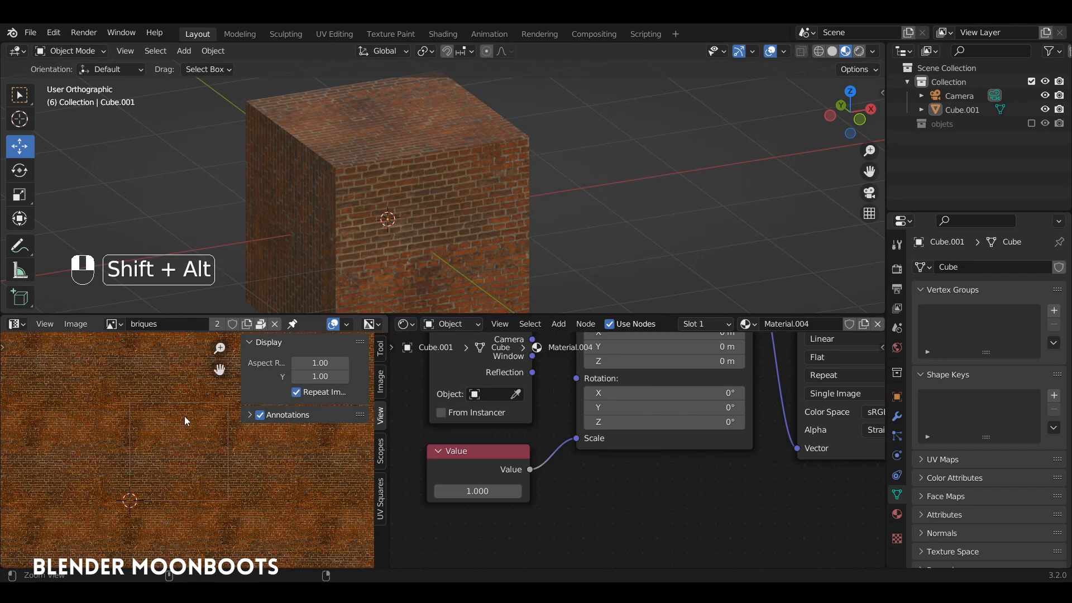
{"action": "left_click_drag", "start_coordinate": [174, 451], "coordinate": [154, 444], "text": "alt+shift"}
{"action": "left_click", "coordinate": [299, 393]}
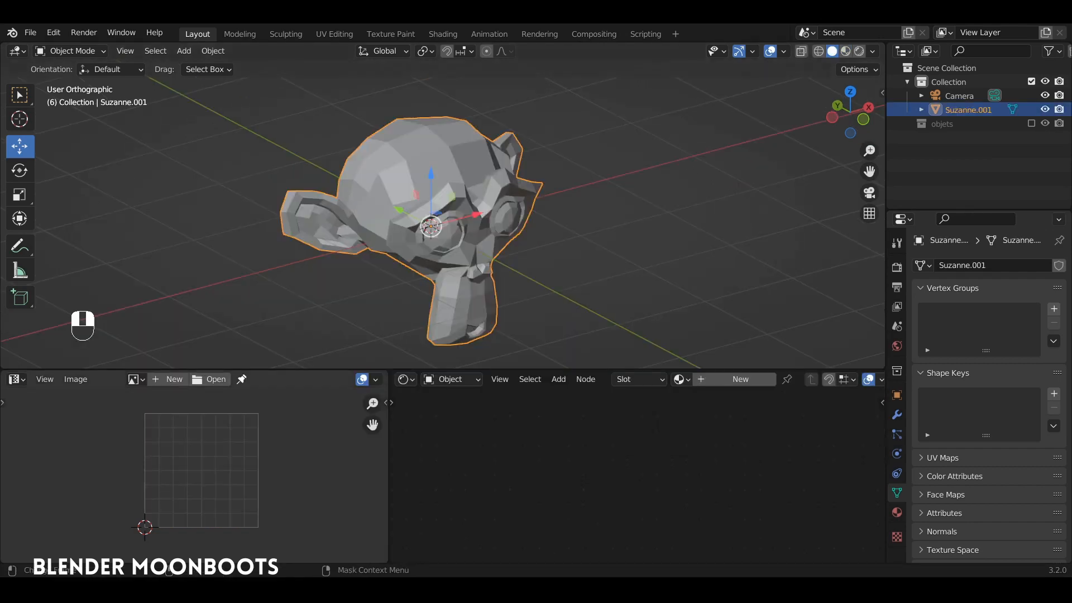
- Enter Edit Mode on the Suzanne monkey head with all of its faces selected
{"action": "key", "text": "Tab"}
{"action": "key", "text": "u"}
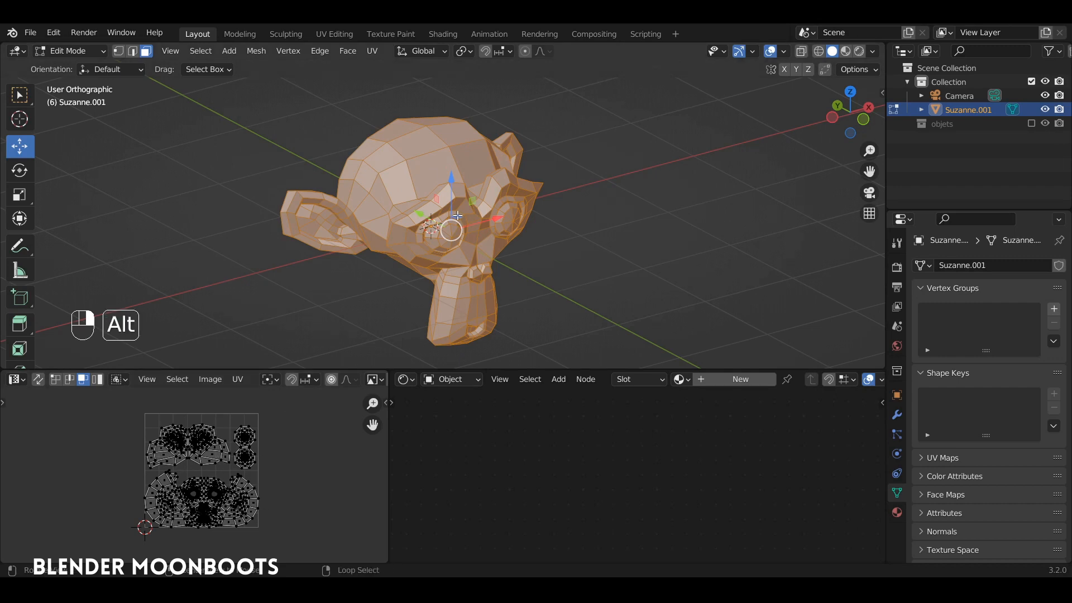
{"action": "left_click_drag", "start_coordinate": [485, 209], "coordinate": [509, 226], "text": "alt"}
{"action": "left_click_drag", "start_coordinate": [508, 227], "coordinate": [511, 221], "text": "ctrl+alt"}
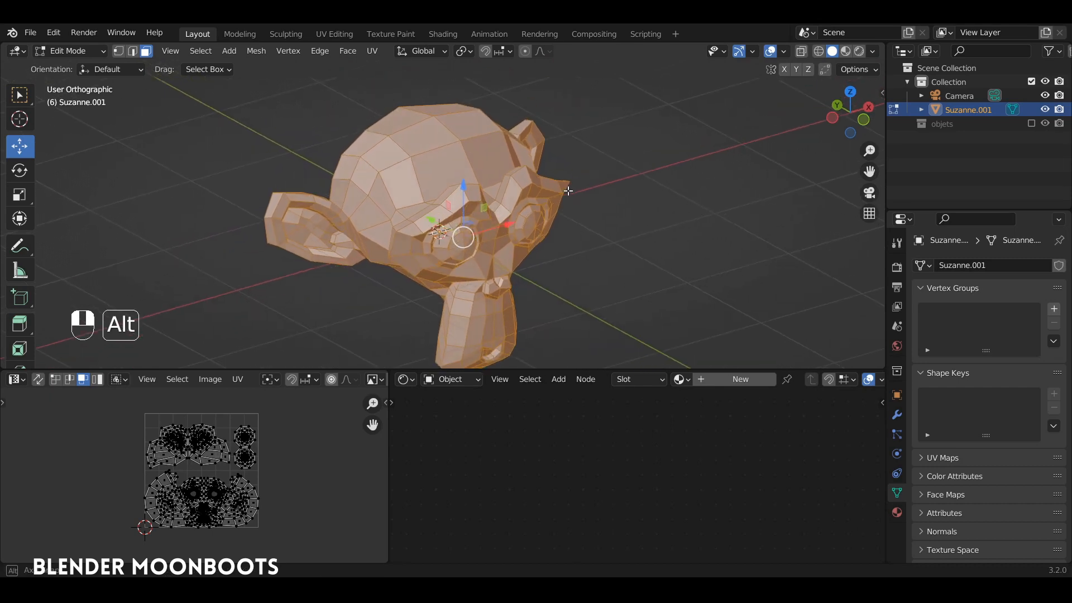
- Unwrap the selected Suzanne faces with Smart UV Project, using an island margin of 0.01
{"action": "key", "text": "u"}
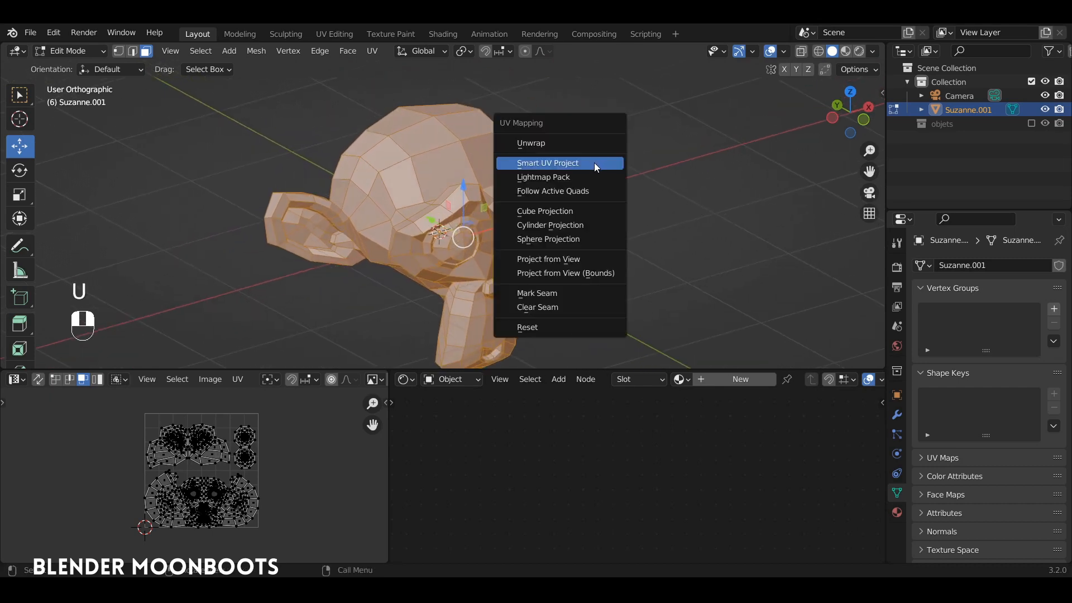
{"action": "left_click", "coordinate": [594, 163]}
{"action": "left_click_drag", "start_coordinate": [596, 165], "coordinate": [649, 183]}
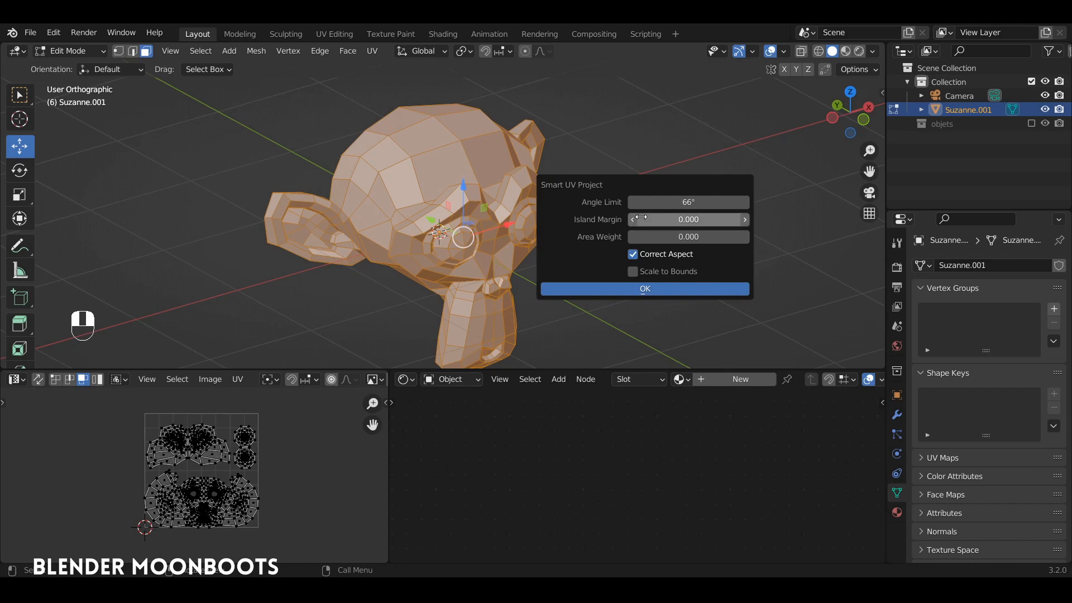
{"action": "left_click", "coordinate": [677, 217]}
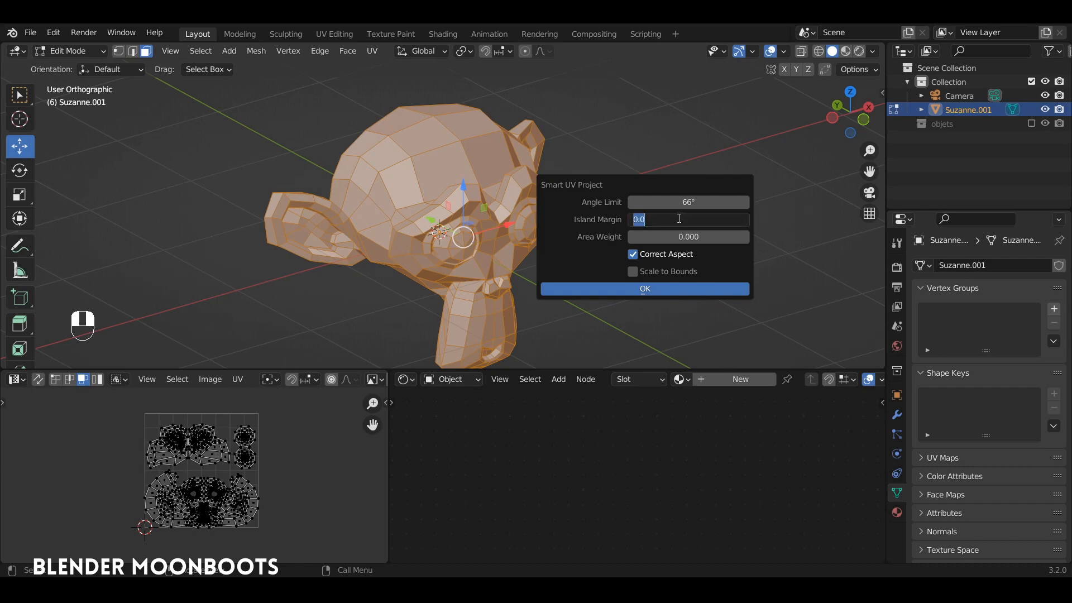
{"action": "type", "text": "0.01"}
{"action": "key", "text": "Return"}
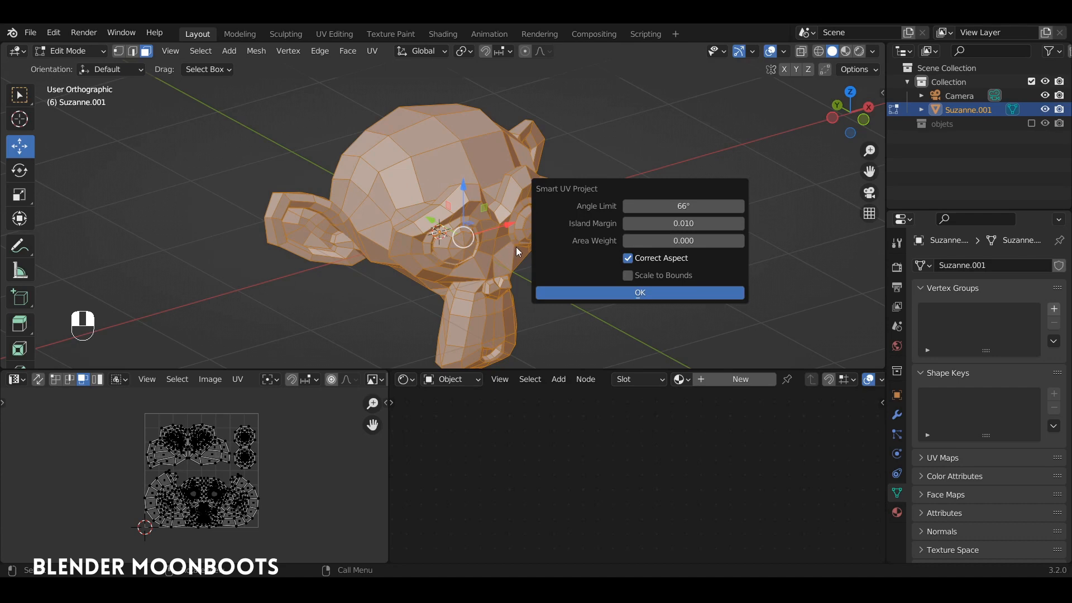
{"action": "left_click", "coordinate": [593, 291]}
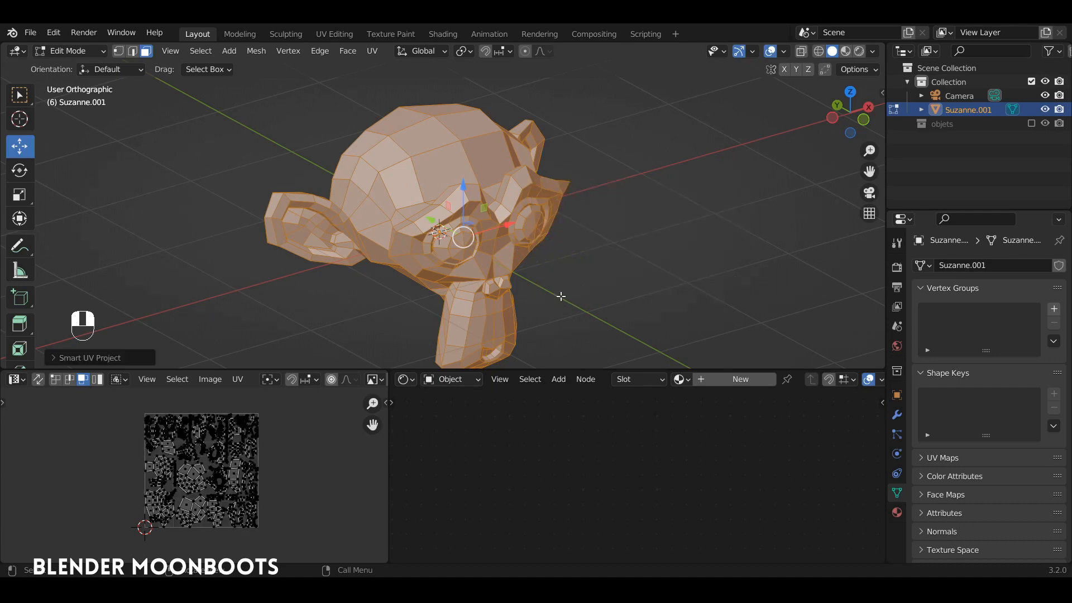
- Examine the layout of Suzanne's UV islands up close with the UV editor maximized
{"action": "scroll", "coordinate": [224, 449], "scroll_direction": "up", "scroll_amount": 1}
{"action": "key", "text": "ctrl+space"}
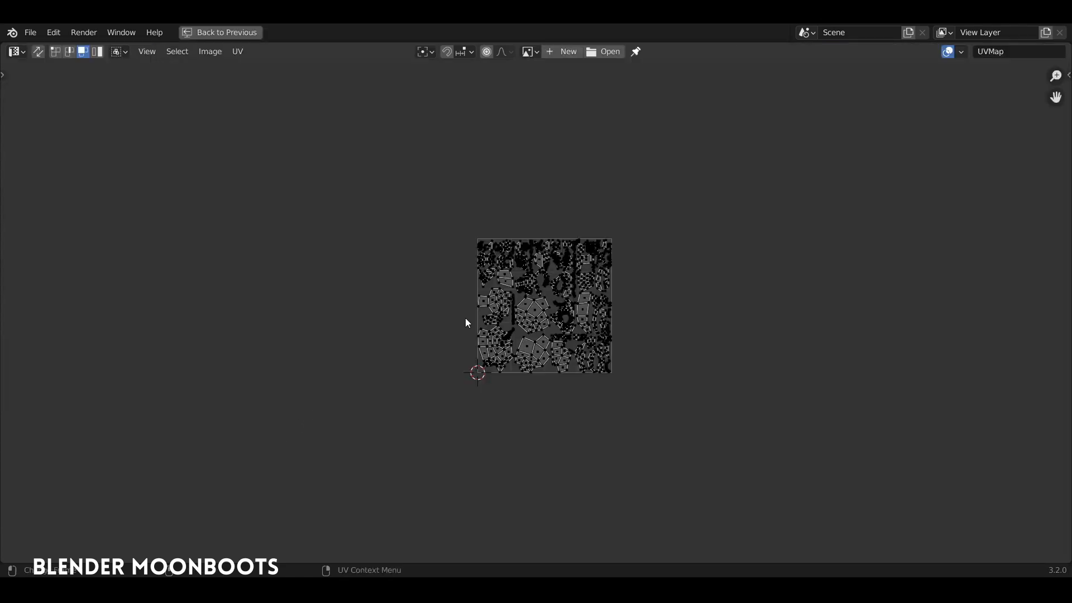
{"action": "scroll", "coordinate": [464, 317], "scroll_direction": "up", "scroll_amount": 5}
{"action": "left_click_drag", "start_coordinate": [621, 225], "coordinate": [634, 211], "text": "ctrl+alt"}
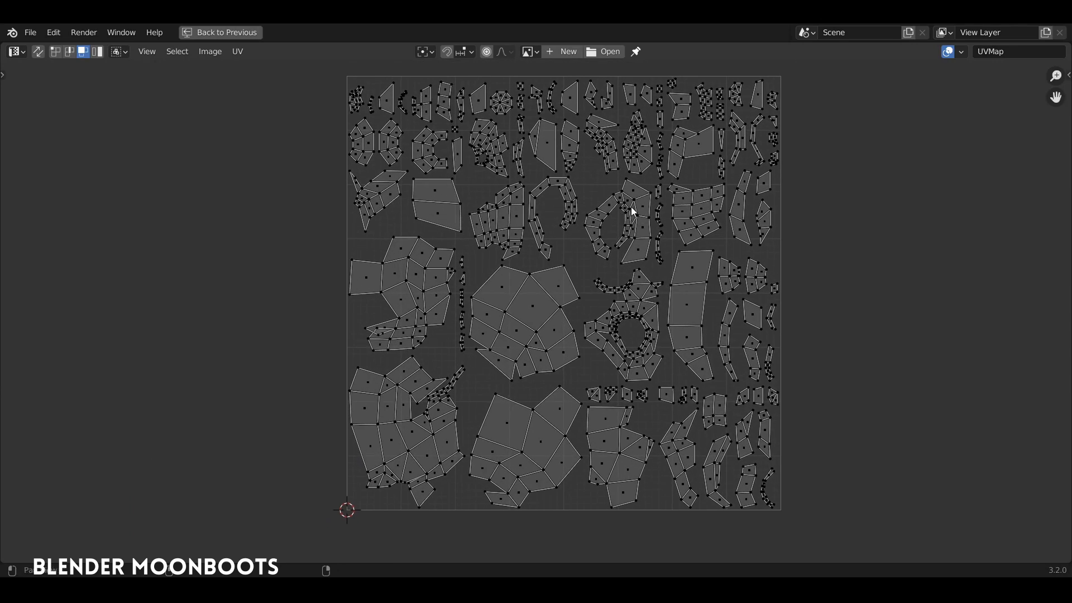
{"action": "left_click_drag", "start_coordinate": [558, 254], "coordinate": [541, 269], "text": "alt+shift"}
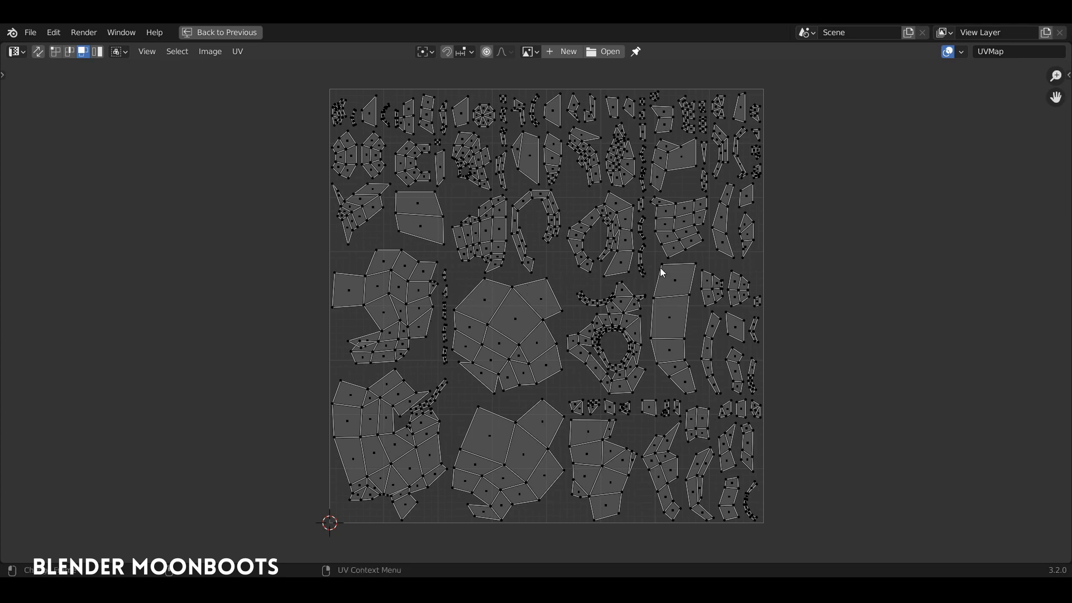
{"action": "key", "text": "ctrl+space"}
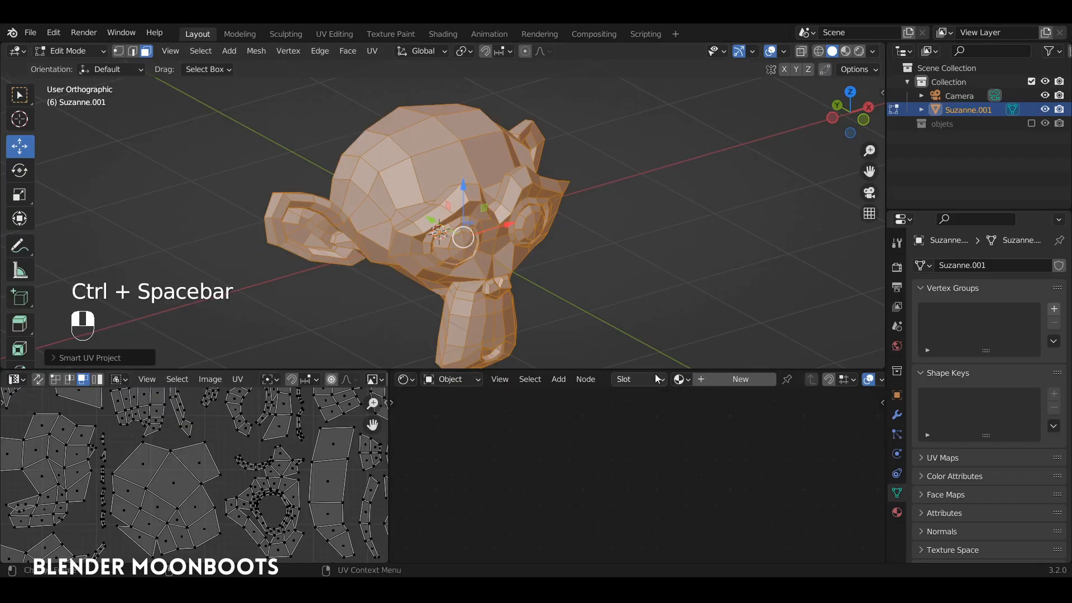
- Create a new material for Suzanne and add an Image Texture with mapping nodes feeding the Principled BSDF's Base Color
{"action": "left_click", "coordinate": [721, 381]}
{"action": "left_click_drag", "start_coordinate": [706, 371], "coordinate": [708, 266]}
{"action": "left_click_drag", "start_coordinate": [746, 382], "coordinate": [526, 490], "text": "alt"}
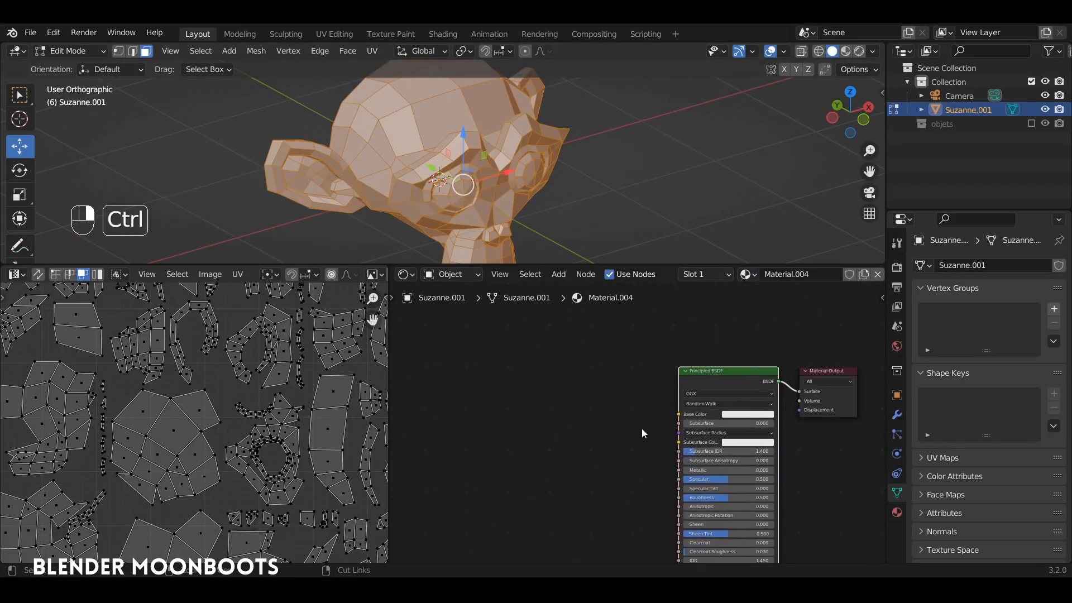
{"action": "key", "text": "ctrl+t"}
{"action": "key", "text": "g"}
{"action": "left_click", "coordinate": [571, 425]}
{"action": "scroll", "coordinate": [571, 425], "scroll_direction": "up", "scroll_amount": 2}
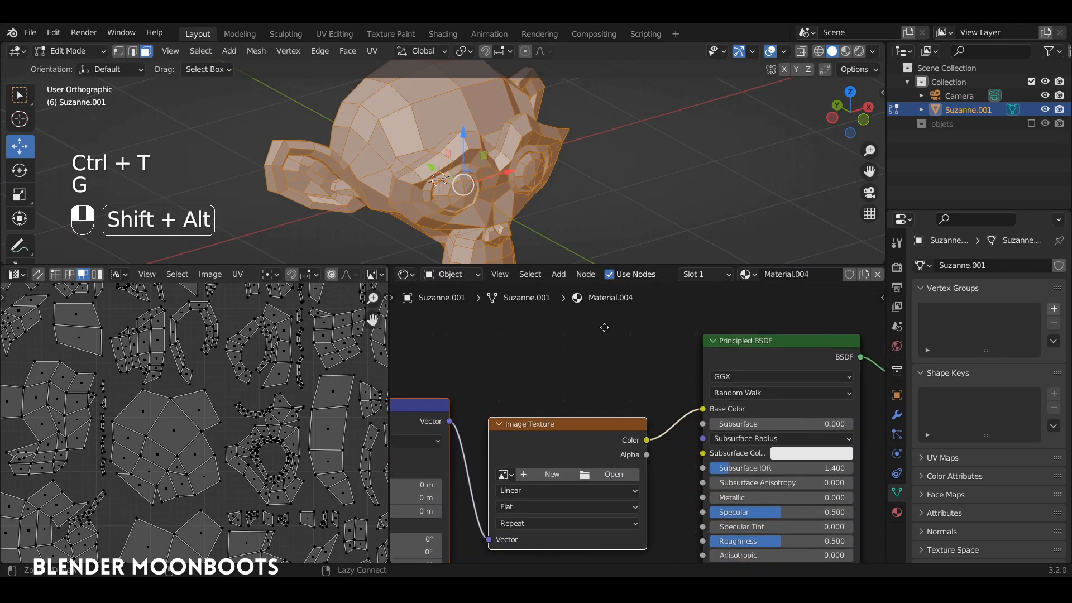
- Create a new image named peinture in the Image Texture node and move the texture nodes up slightly
{"action": "left_click", "coordinate": [552, 477]}
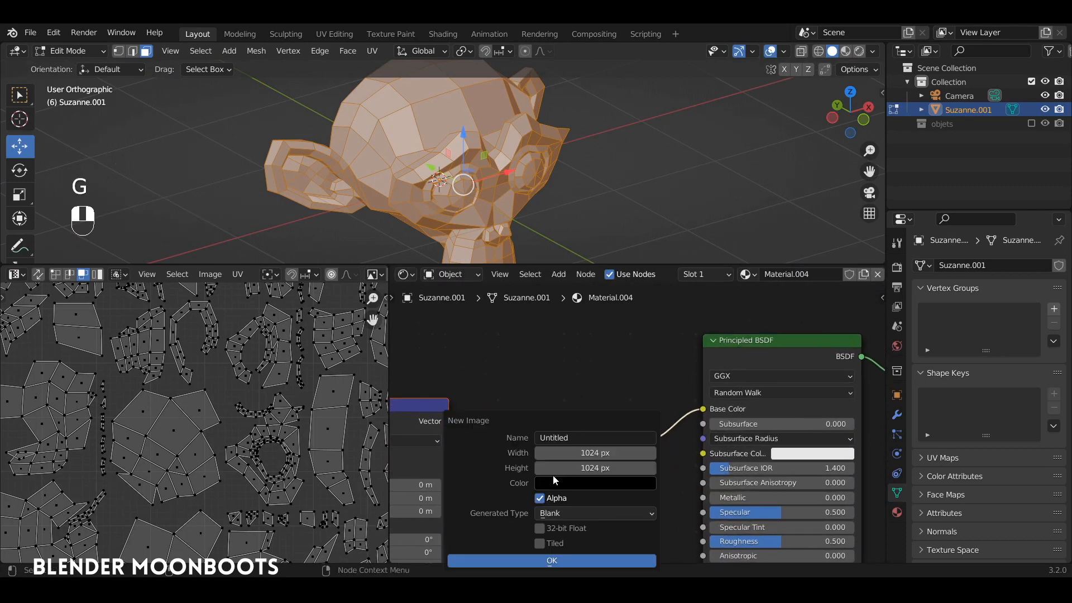
{"action": "left_click_drag", "start_coordinate": [564, 427], "coordinate": [601, 370]}
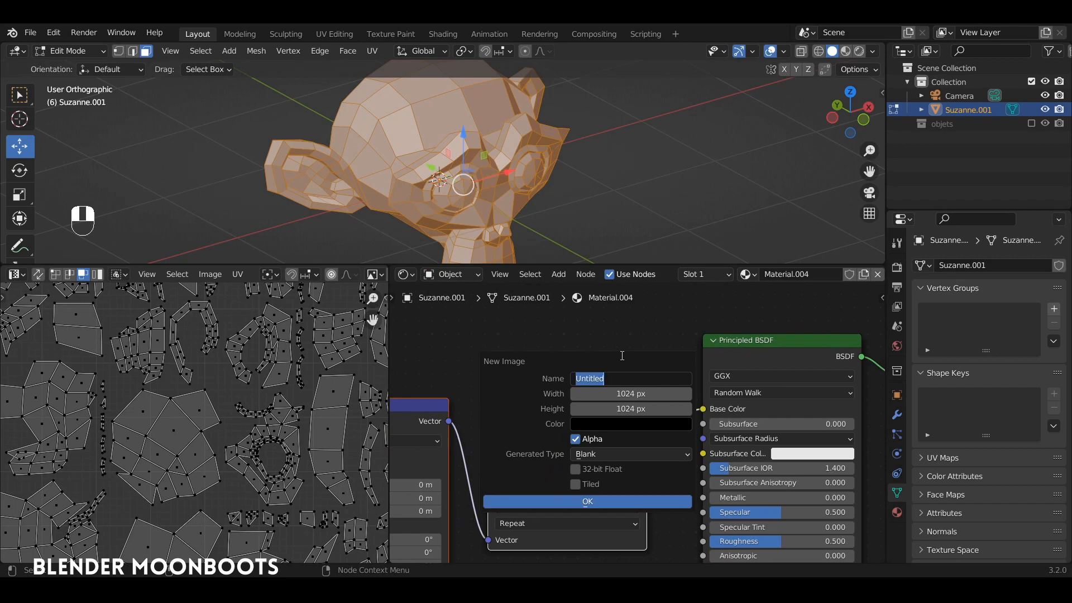
{"action": "type", "text": "peinture"}
{"action": "left_click", "coordinate": [574, 501]}
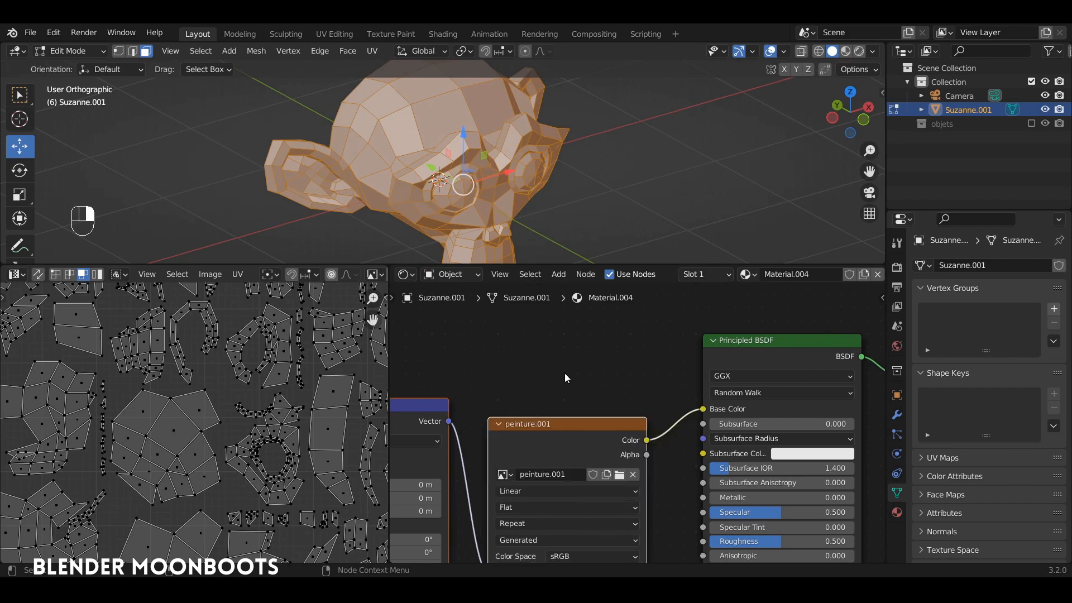
{"action": "left_click_drag", "start_coordinate": [557, 420], "coordinate": [577, 376]}
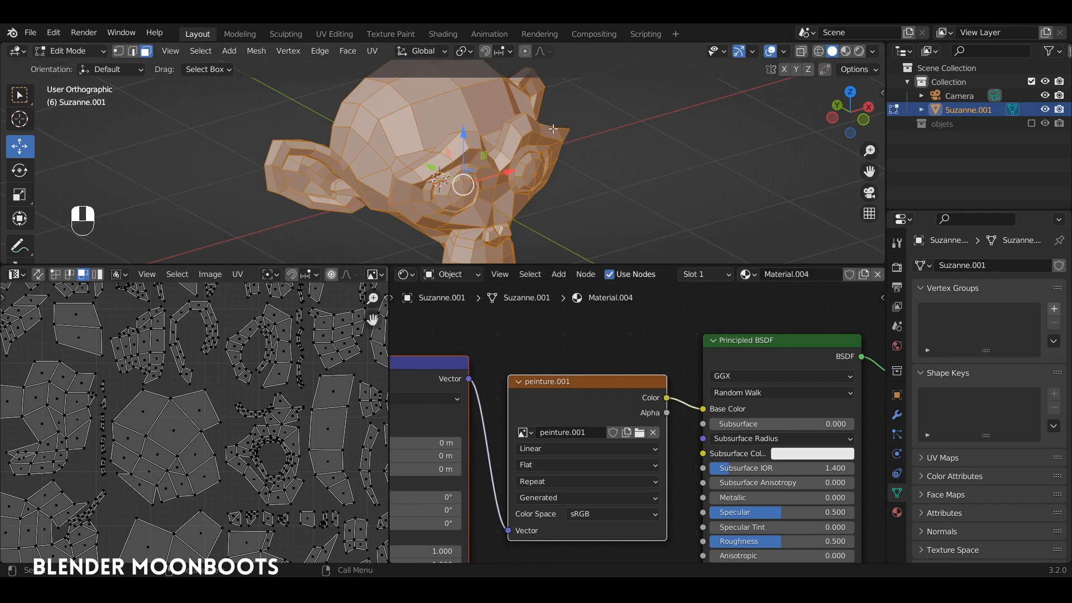
- Enlarge the 3D viewport and switch Suzanne from Edit Mode to Texture Paint mode
{"action": "left_click_drag", "start_coordinate": [498, 262], "coordinate": [498, 366]}
{"action": "key", "text": "Tab"}
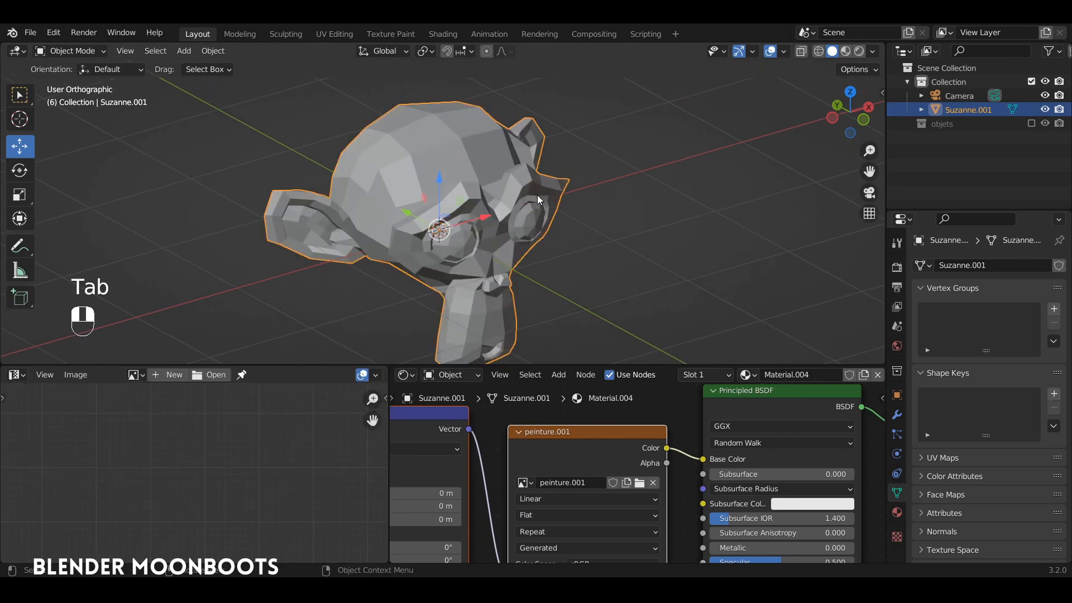
{"action": "key", "text": "ctrl+Tab"}
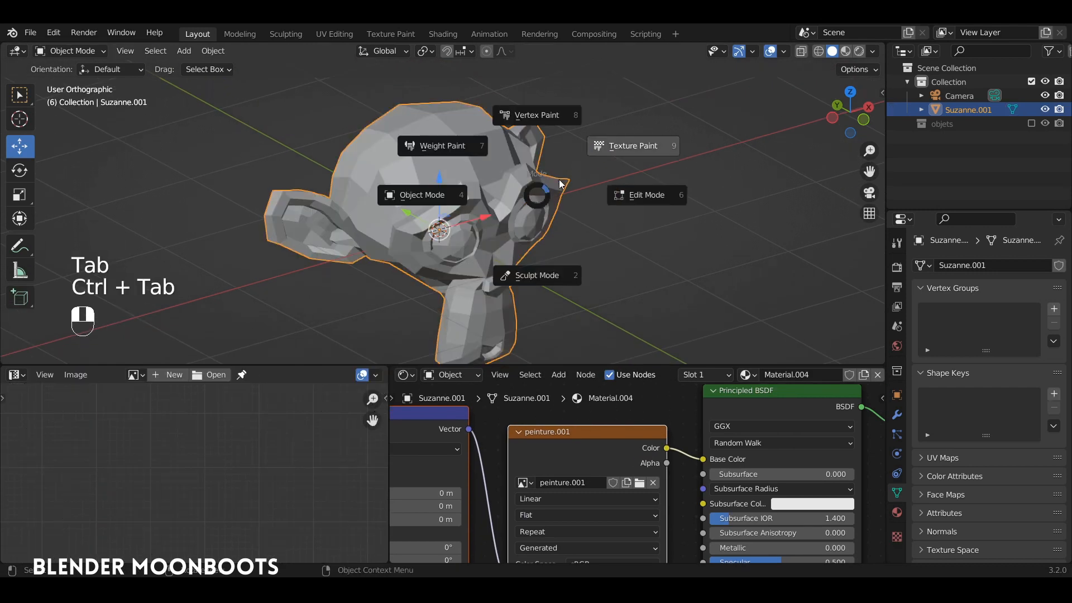
{"action": "left_click", "coordinate": [622, 146]}
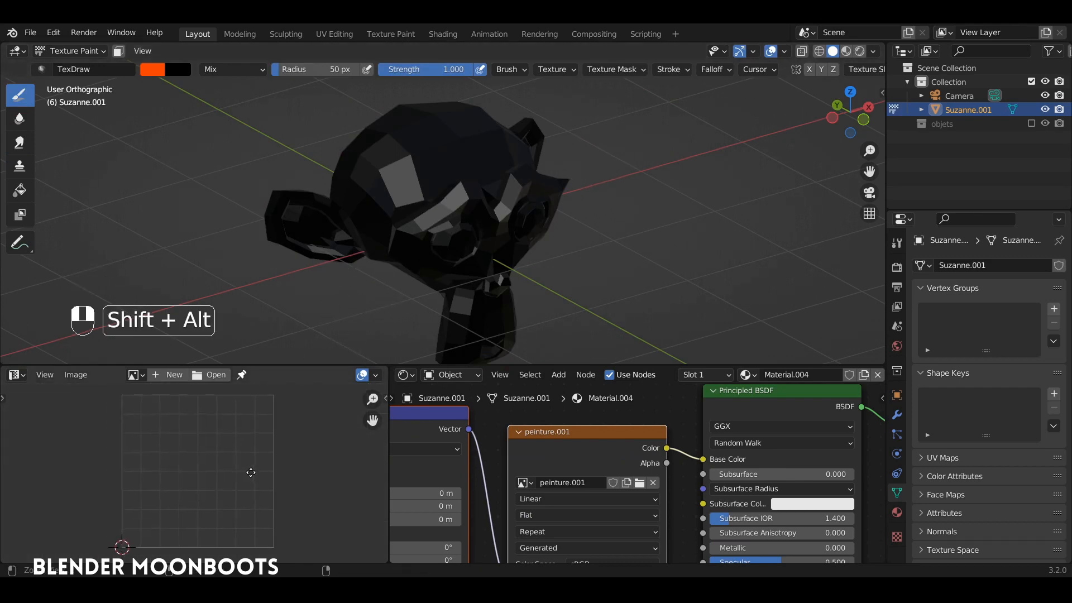
- Show the peinture.001 image in the image editor with the whole canvas in view
{"action": "left_click", "coordinate": [135, 375]}
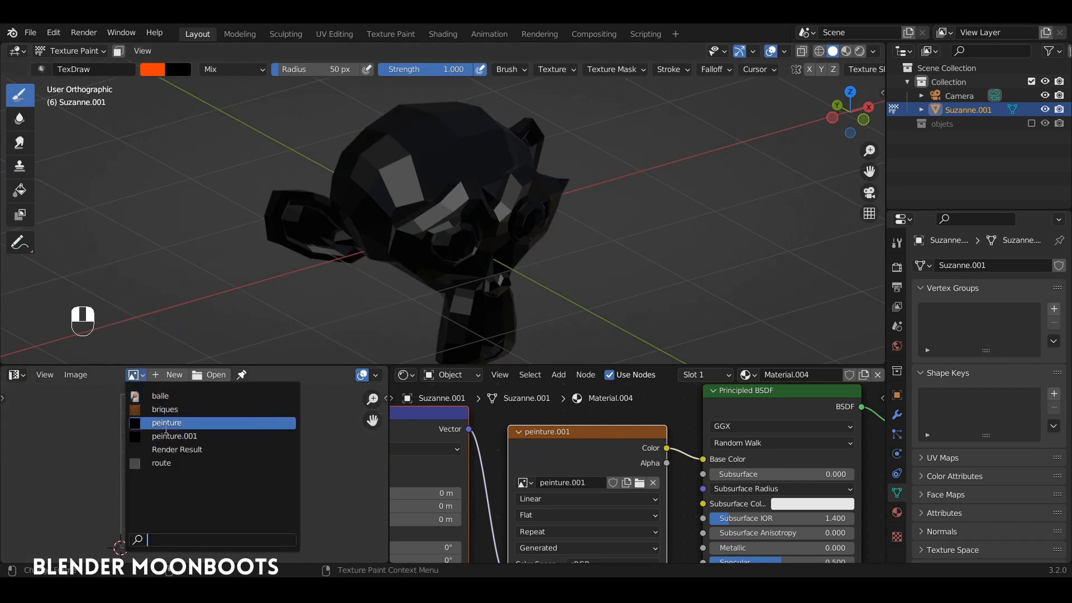
{"action": "left_click", "coordinate": [170, 436]}
{"action": "scroll", "coordinate": [183, 441], "scroll_direction": "down", "scroll_amount": 3}
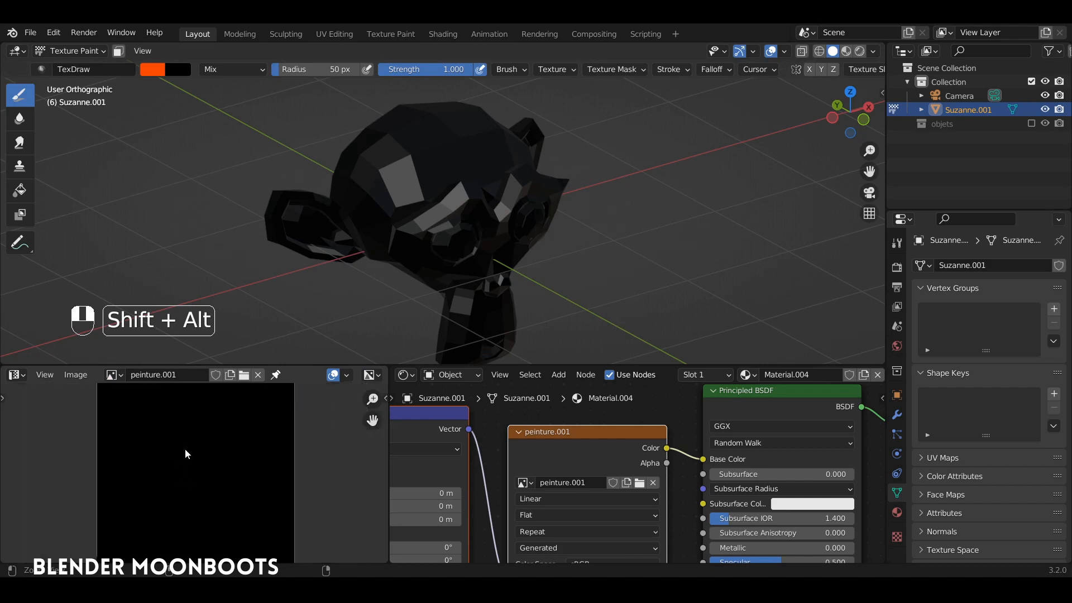
- Paint a diagonal orange stroke across Suzanne's forehead and look at the brush colour picker
{"action": "mouse_move", "coordinate": [480, 134]}
{"action": "left_mouse_down"}
{"action": "mouse_move", "coordinate": [388, 217]}
{"action": "mouse_move", "coordinate": [443, 192]}
{"action": "mouse_move", "coordinate": [391, 232]}
{"action": "left_mouse_up"}
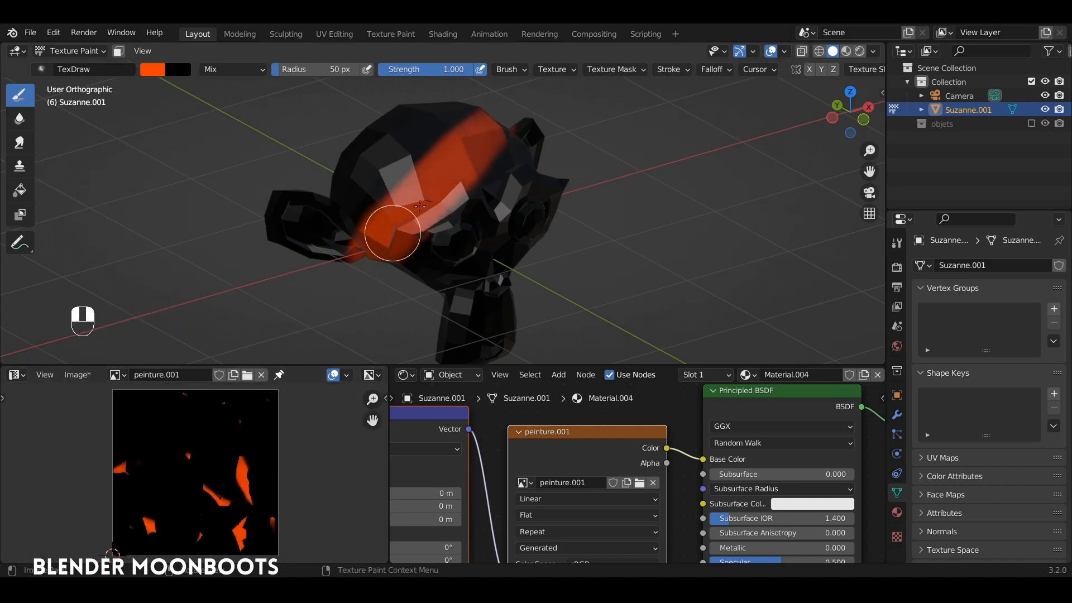
{"action": "left_click", "coordinate": [151, 72]}
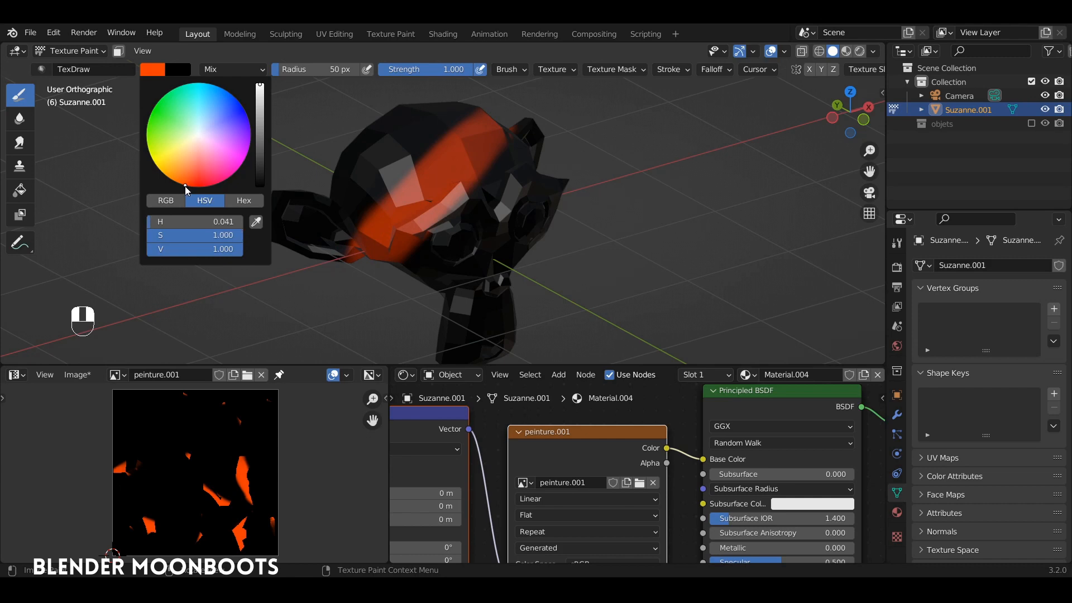
{"action": "left_click_drag", "start_coordinate": [425, 161], "coordinate": [446, 177], "text": "alt"}
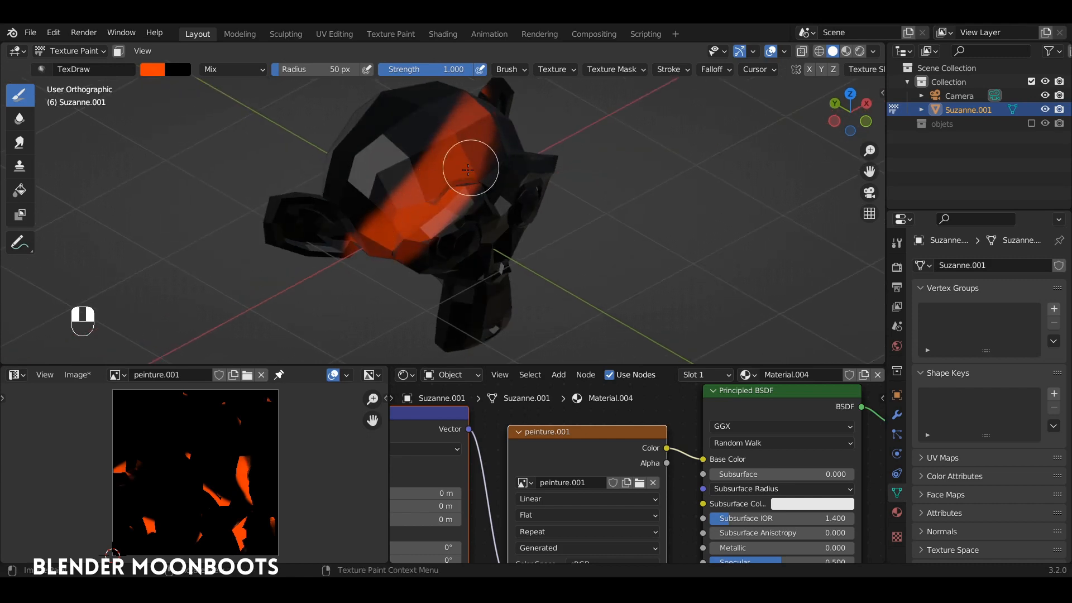
- Set the brush radius to 82 px and paint Suzanne's face orange, with the image editor enlarged
{"action": "key", "text": "f"}
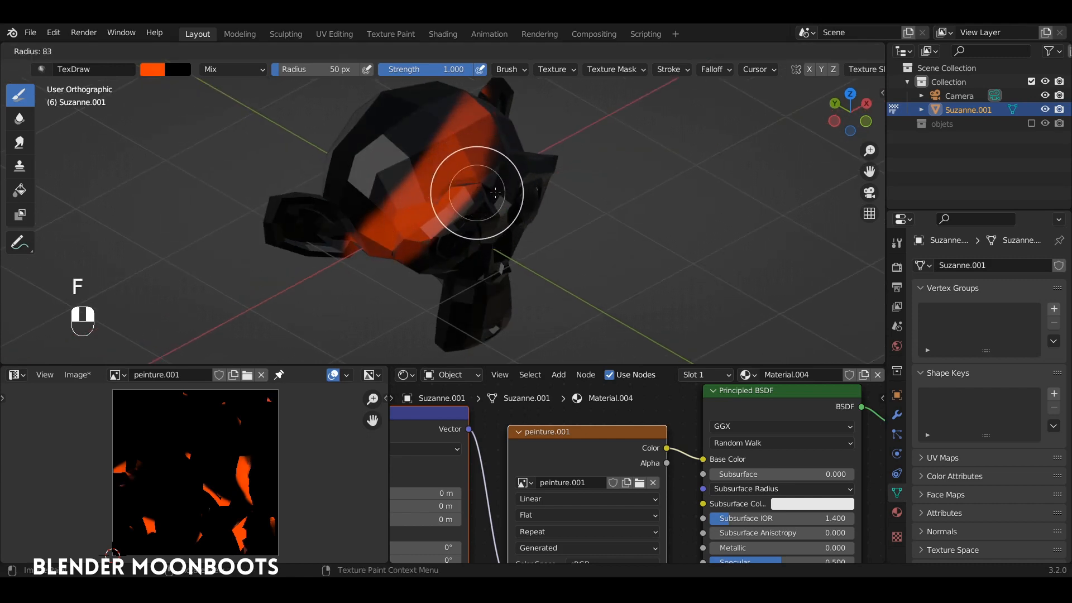
{"action": "left_click", "coordinate": [466, 193]}
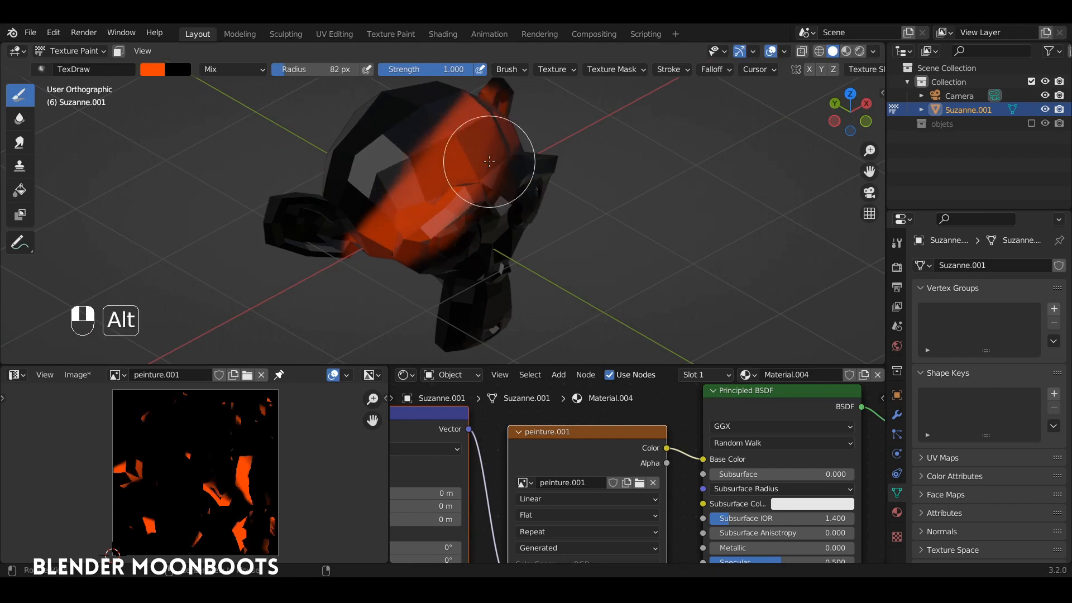
{"action": "left_click_drag", "start_coordinate": [496, 156], "coordinate": [606, 280], "text": "alt"}
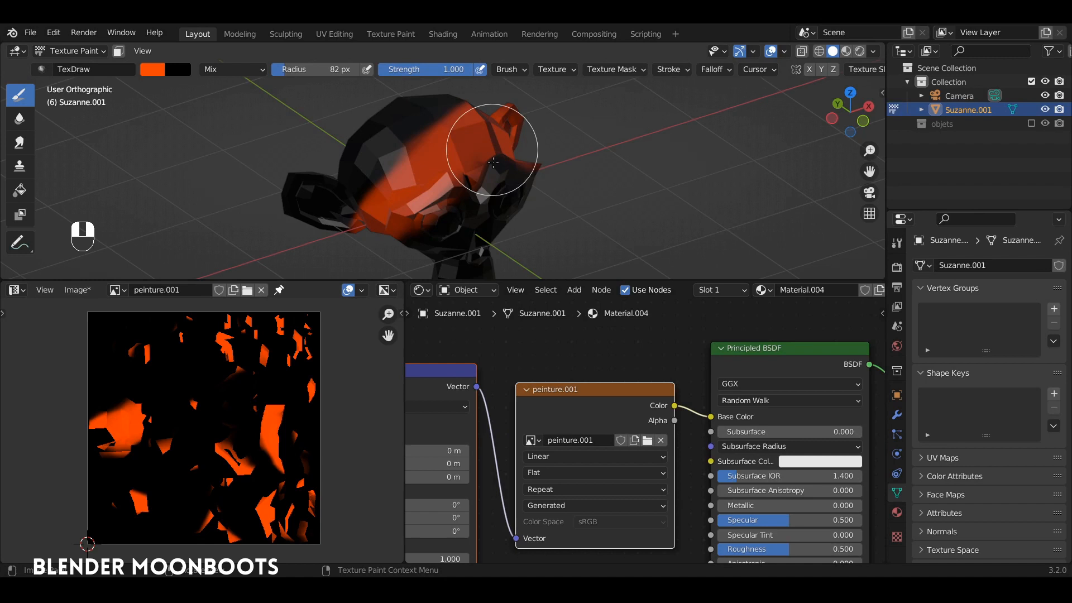
{"action": "mouse_move", "coordinate": [494, 162]}
{"action": "left_mouse_down"}
{"action": "mouse_move", "coordinate": [503, 180]}
{"action": "mouse_move", "coordinate": [396, 277]}
{"action": "left_mouse_up"}
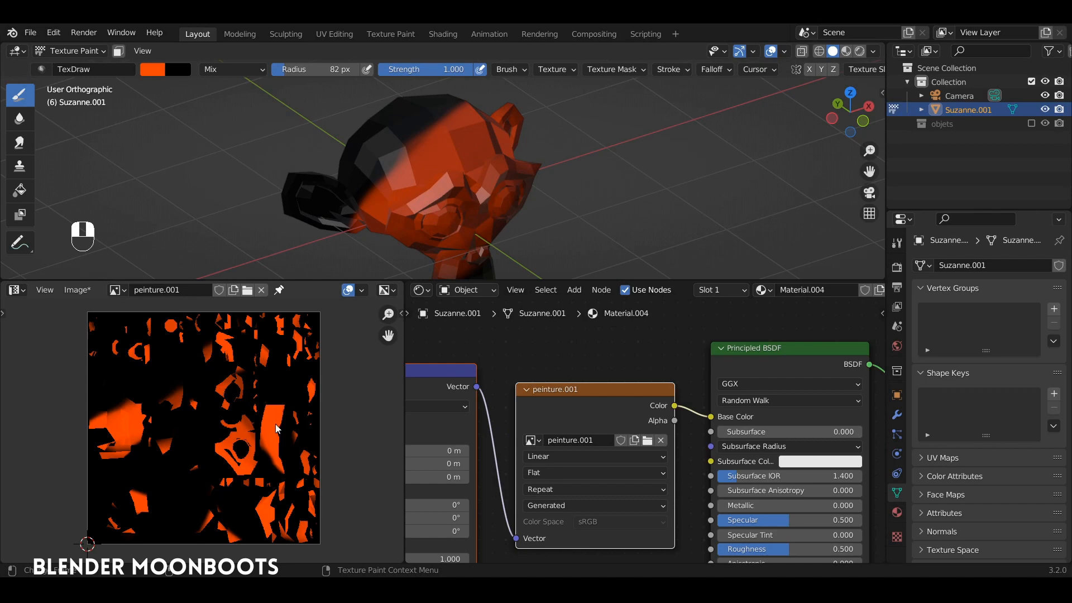
- Compare the painted image with the UV islands in Edit Mode and view the painted image's file commands
{"action": "key", "text": "Tab"}
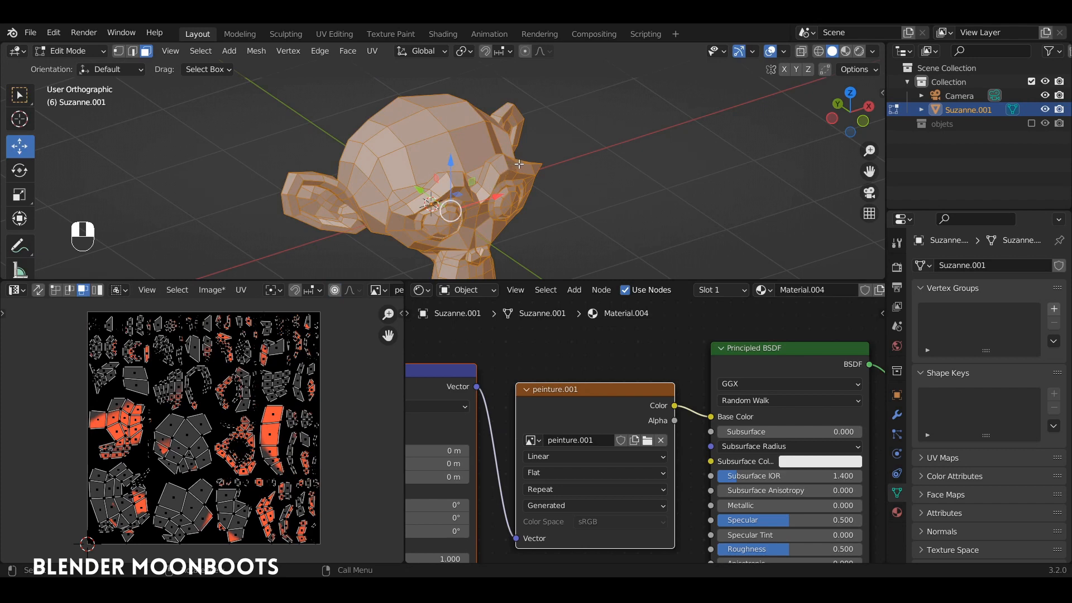
{"action": "key", "text": "Tab"}
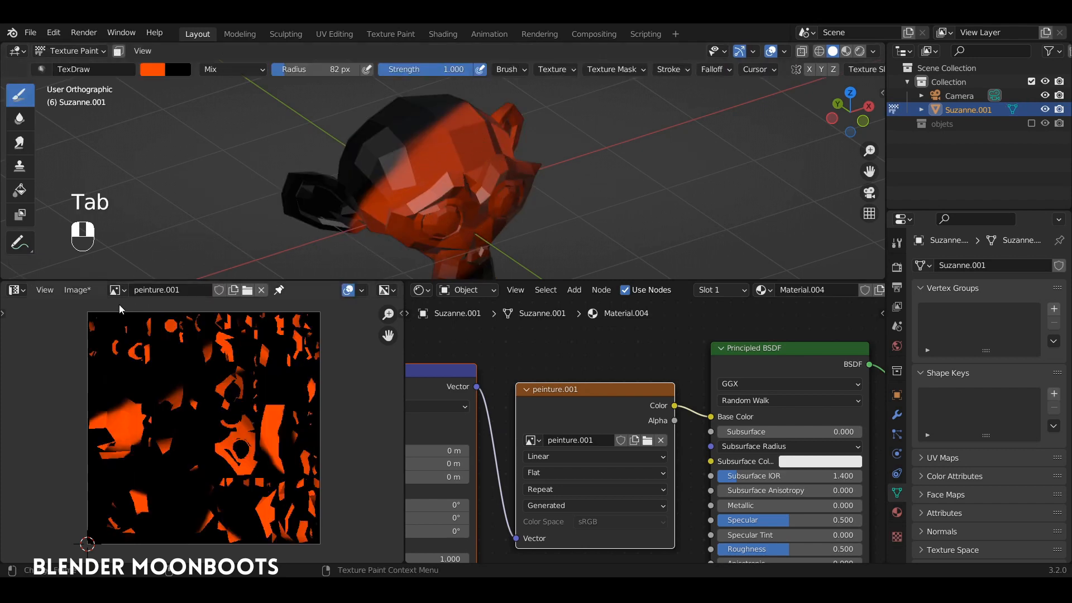
{"action": "left_click", "coordinate": [78, 290]}
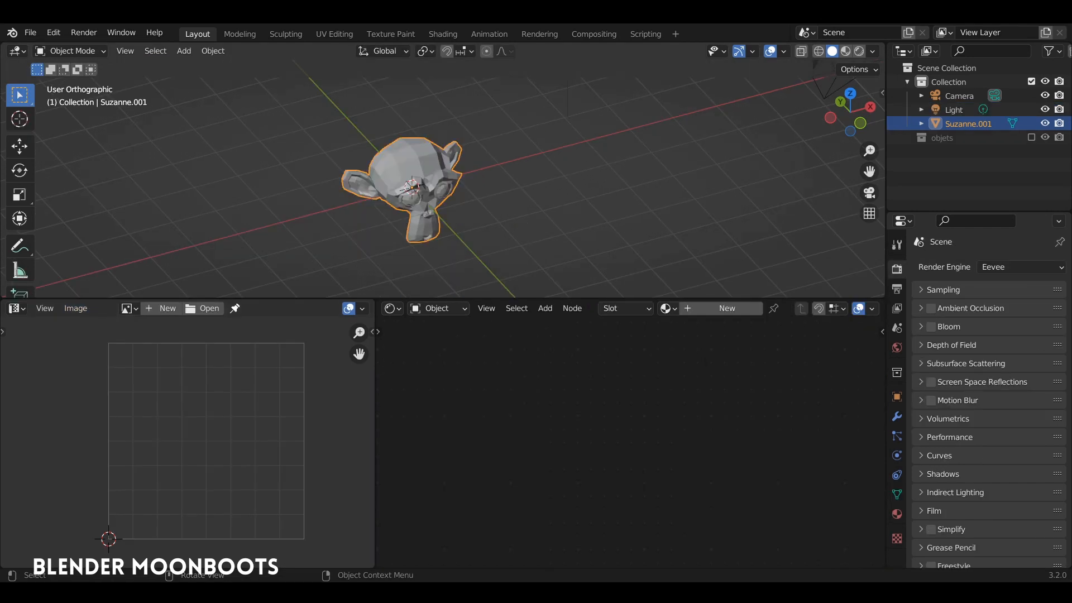
- Unwrap the whole Suzanne mesh with Lightmap Pack at its default settings and select all the packed UVs
{"action": "key", "text": "Tab"}
{"action": "key", "text": "u"}
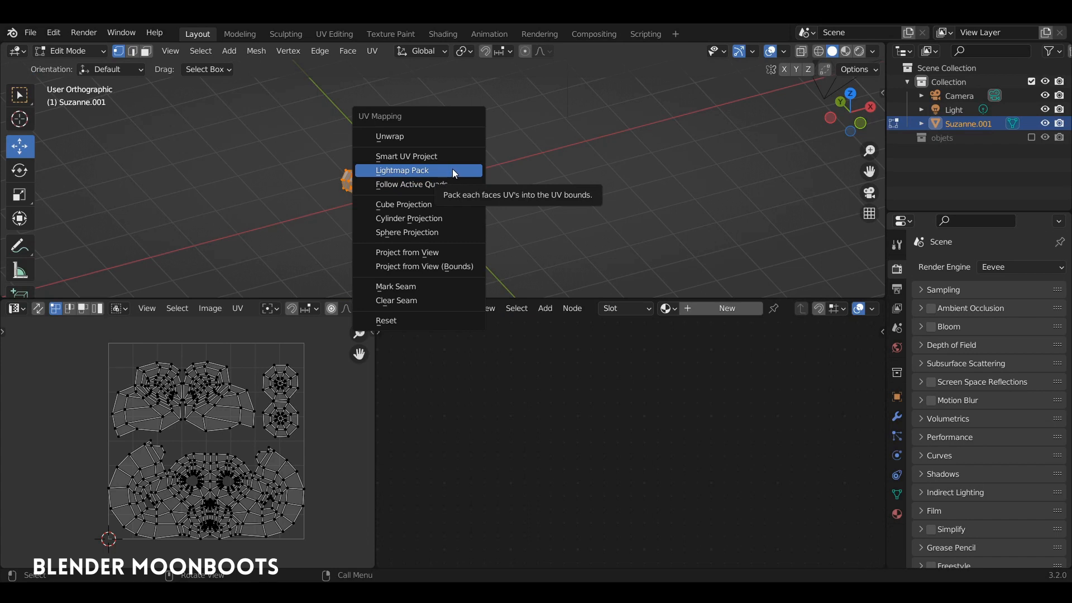
{"action": "left_click", "coordinate": [453, 170]}
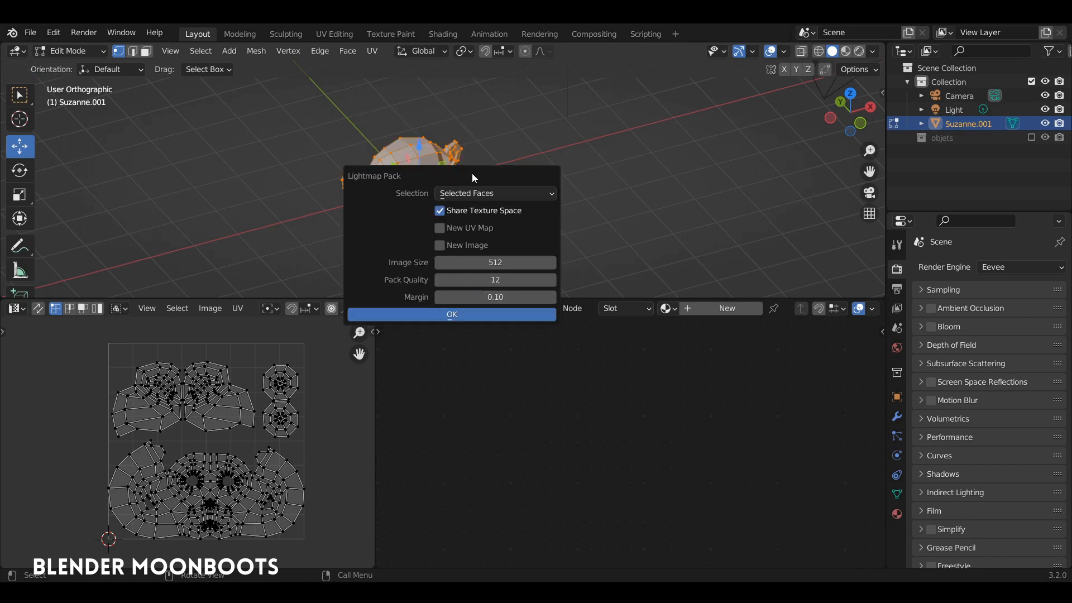
{"action": "left_click_drag", "start_coordinate": [471, 173], "coordinate": [648, 148]}
{"action": "left_click", "coordinate": [614, 286]}
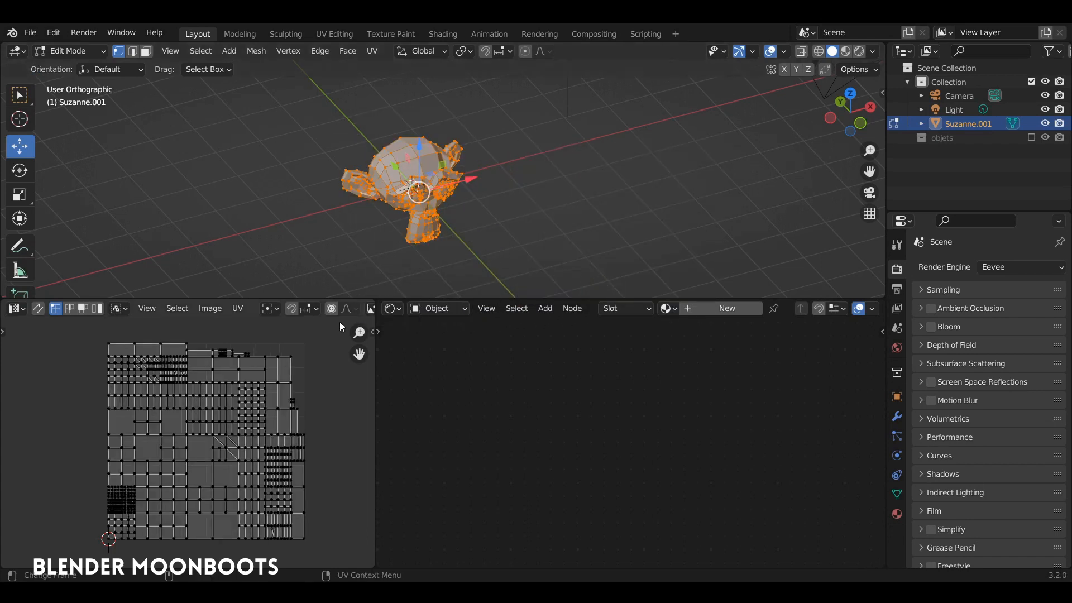
{"action": "key", "text": "a"}
{"action": "mouse_move", "coordinate": [273, 376]}
{"action": "middle_mouse_down", "text": "ctrl"}
{"action": "mouse_move", "coordinate": [287, 346]}
{"action": "mouse_move", "coordinate": [290, 384]}
{"action": "middle_mouse_up", "text": "ctrl"}
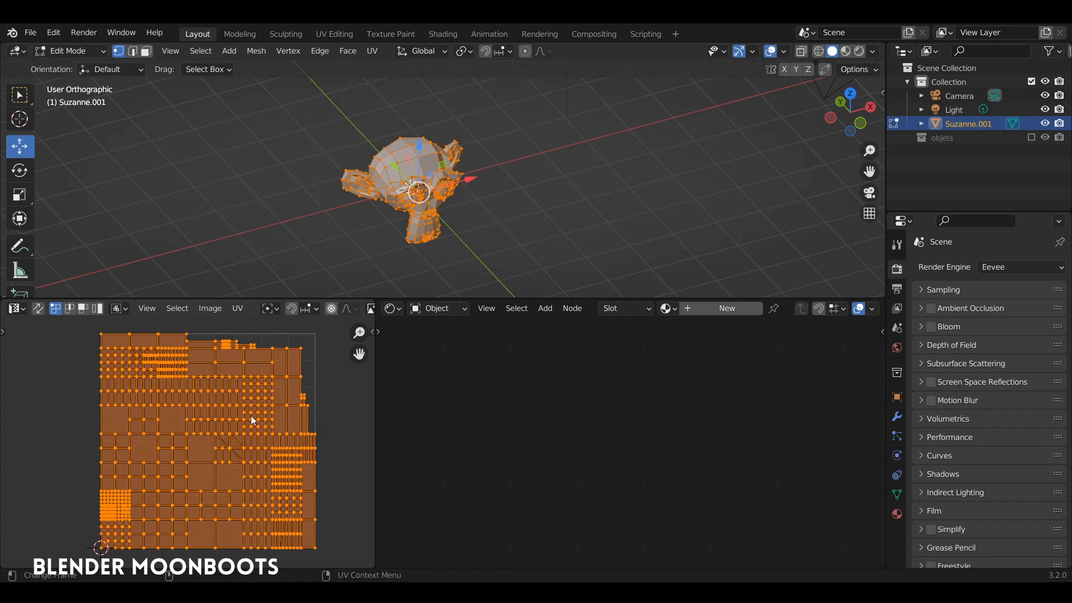
- Delete the Suzanne object and add a plane mesh in its place
{"action": "key", "text": "Tab"}
{"action": "key", "text": "x"}
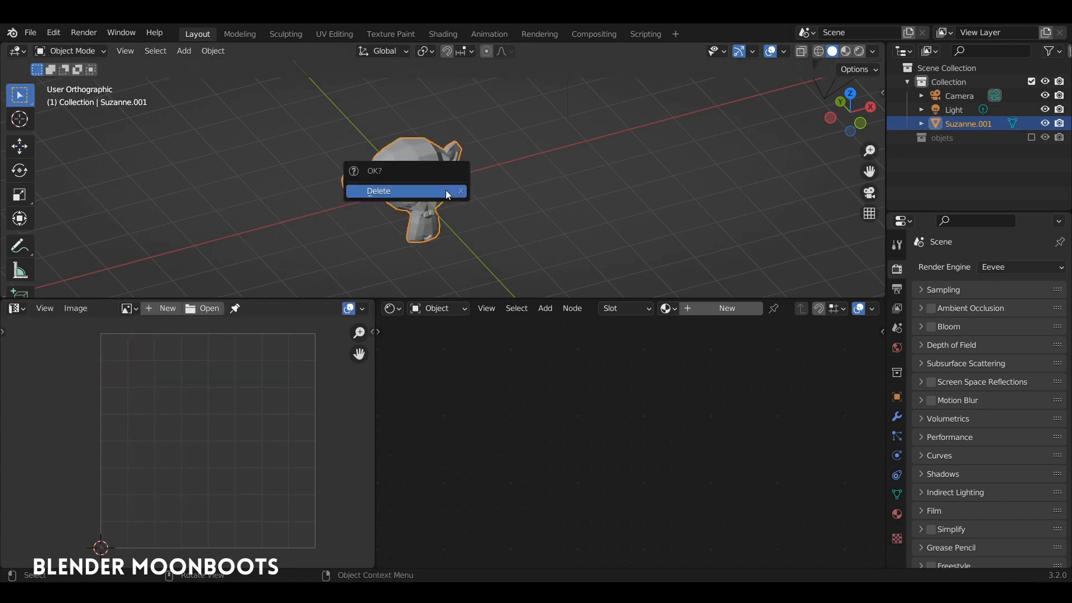
{"action": "left_click", "coordinate": [444, 190]}
{"action": "key", "text": "shift+a"}
{"action": "mouse_move", "coordinate": [444, 188]}
{"action": "left_click", "coordinate": [510, 195]}
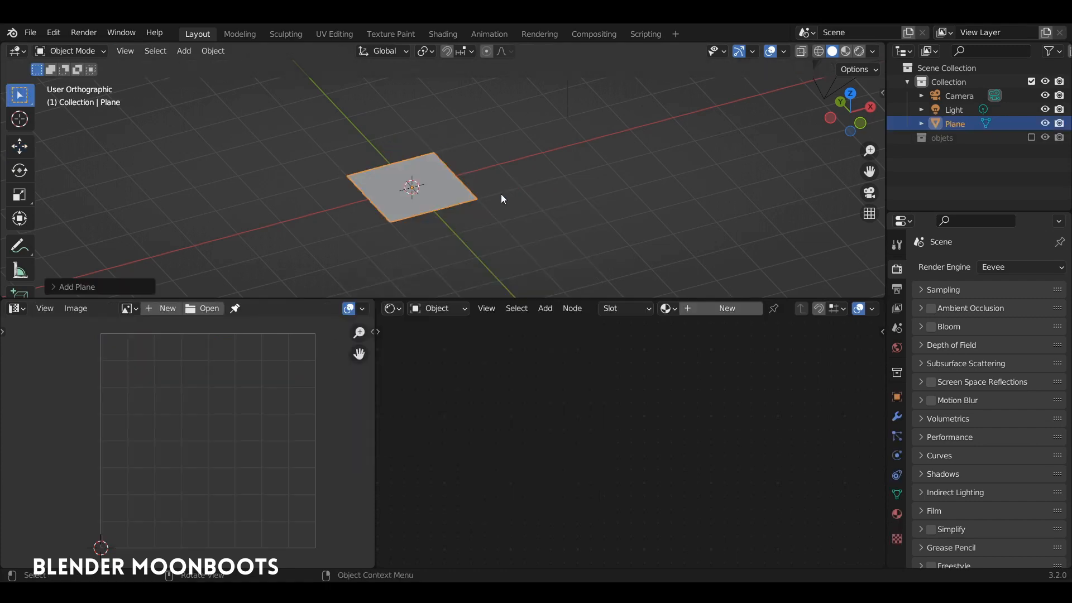
- In top view, reshape the plane into an irregular quad by moving its upper-right and lower-left vertices
{"action": "key", "text": "Tab"}
{"action": "scroll", "coordinate": [491, 213], "scroll_direction": "up", "scroll_amount": 2}
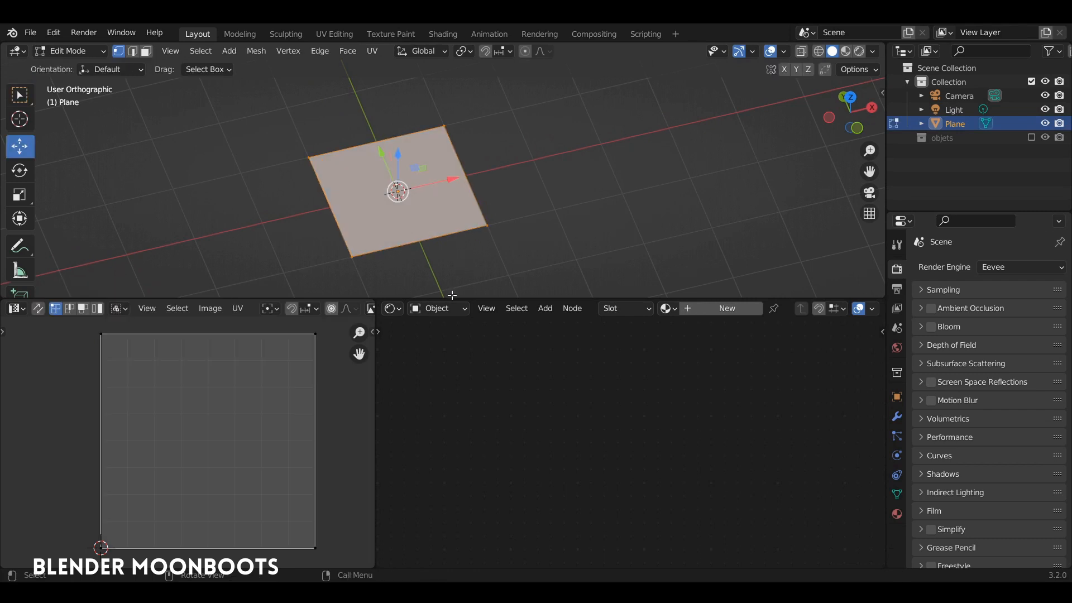
{"action": "key", "text": "KP_7"}
{"action": "left_click", "coordinate": [472, 127]}
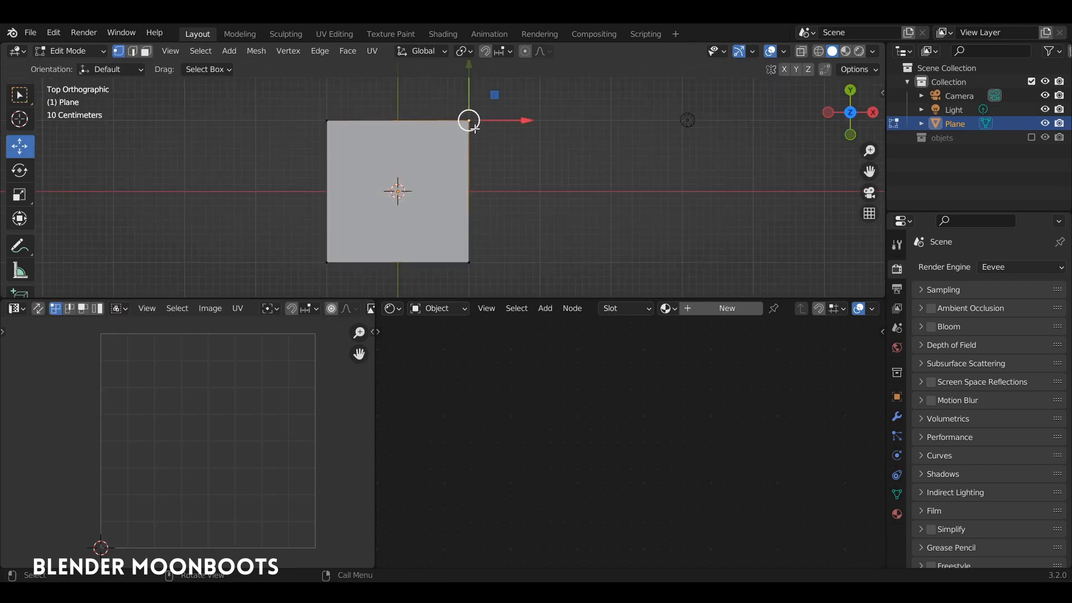
{"action": "left_click_drag", "start_coordinate": [469, 140], "coordinate": [454, 155]}
{"action": "left_click", "coordinate": [324, 262]}
{"action": "left_click_drag", "start_coordinate": [327, 262], "coordinate": [296, 265]}
- Try to unwrap the whole reshaped plane with Follow Active Quads
{"action": "scroll", "coordinate": [426, 199], "scroll_direction": "down", "scroll_amount": 2}
{"action": "key", "text": "a"}
{"action": "key", "text": "u"}
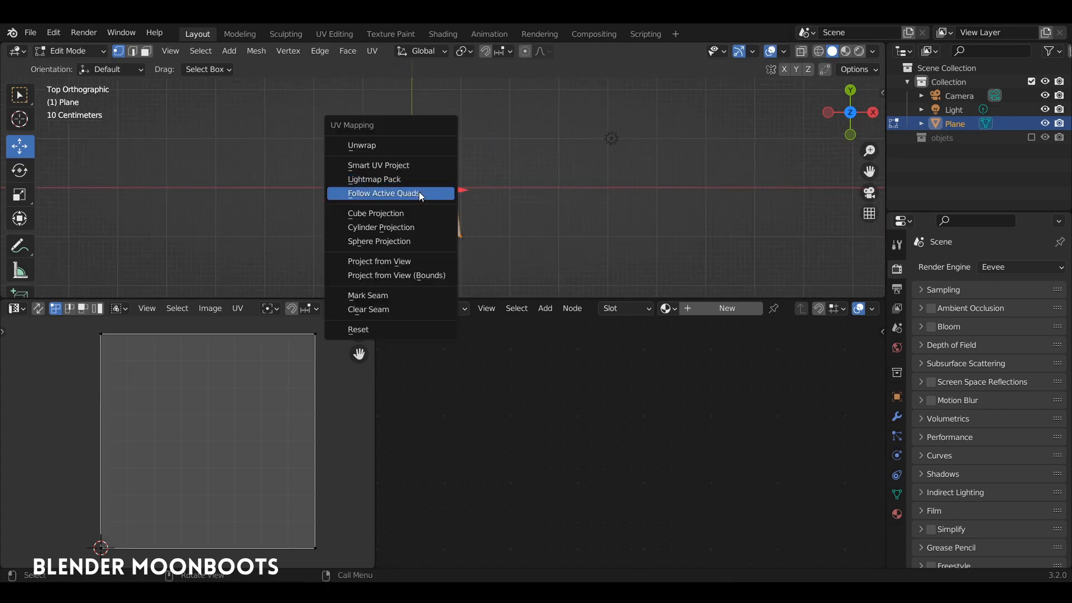
{"action": "left_click", "coordinate": [419, 193]}
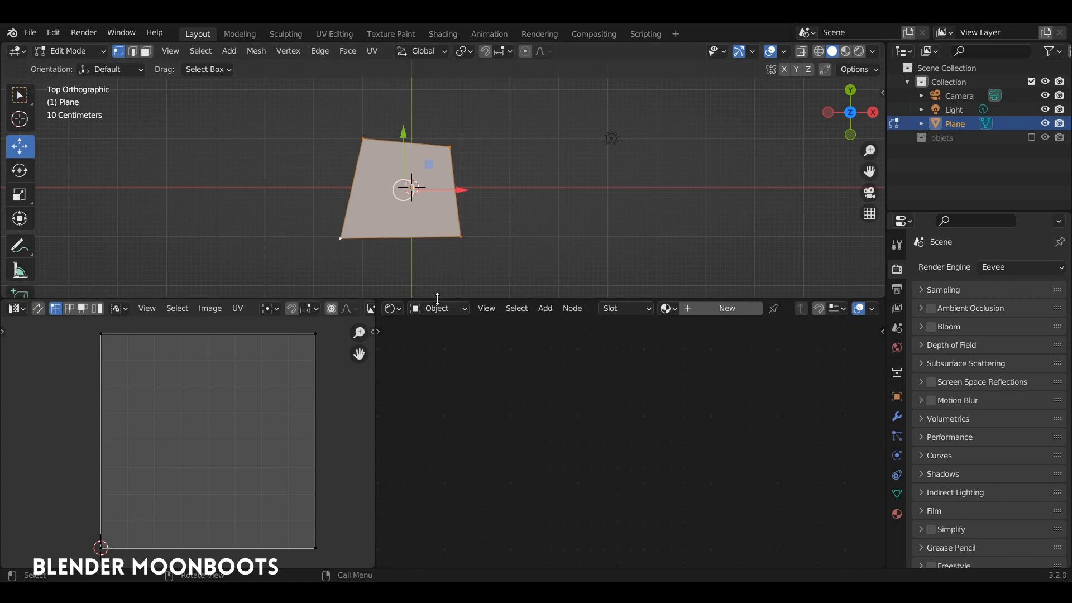
- Enlarge the 3D viewport and extrude the quad's left edge diagonally up and left into a second face
{"action": "left_click_drag", "start_coordinate": [438, 299], "coordinate": [429, 373]}
{"action": "middle_click_drag", "start_coordinate": [414, 228], "coordinate": [480, 265], "text": "shift"}
{"action": "left_click", "coordinate": [431, 215]}
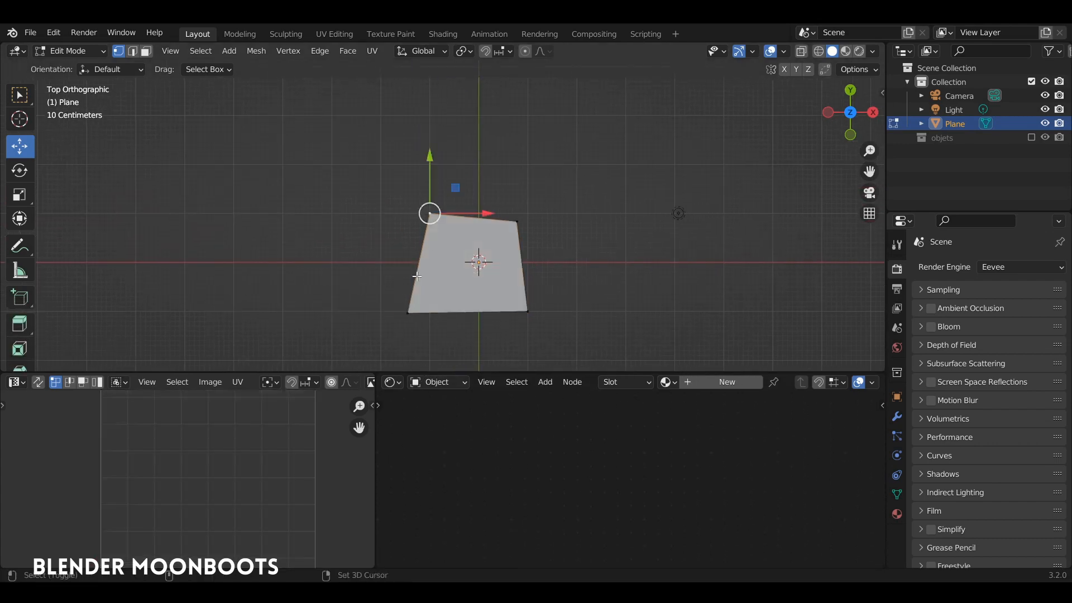
{"action": "left_click", "coordinate": [409, 313], "text": "shift"}
{"action": "middle_click_drag", "start_coordinate": [346, 183], "coordinate": [380, 186], "text": "shift"}
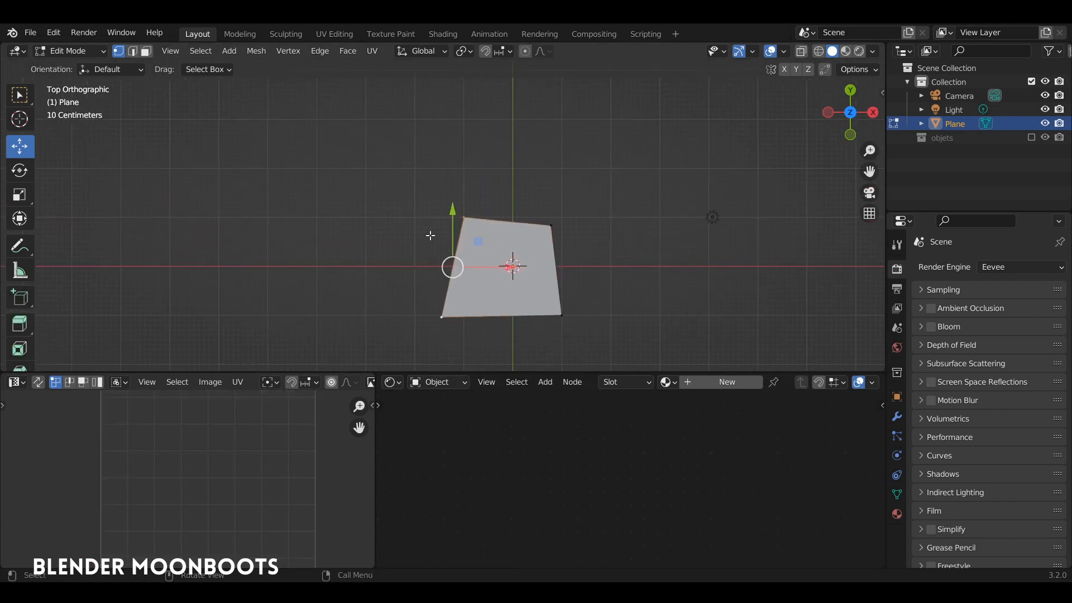
{"action": "right_click", "coordinate": [372, 189], "text": "ctrl"}
{"action": "middle_click_drag", "start_coordinate": [339, 109], "coordinate": [366, 127], "text": "shift"}
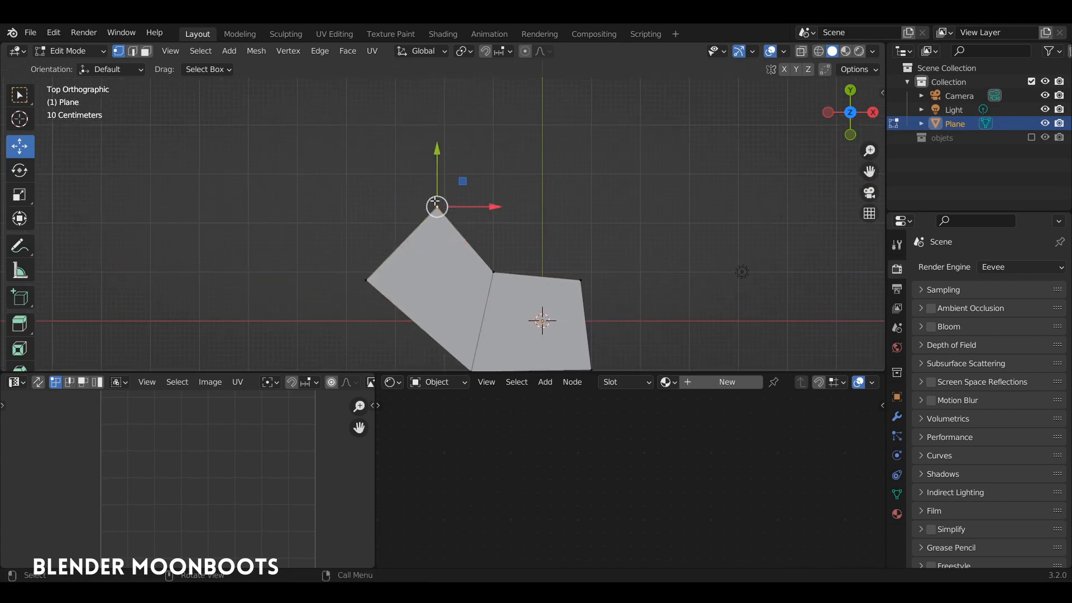
- Extrude the strip's end edge upward twice more, rotating and shifting the first new edge to form a curved road
{"action": "scroll", "coordinate": [405, 242], "scroll_direction": "down", "scroll_amount": 4}
{"action": "key", "text": "e"}
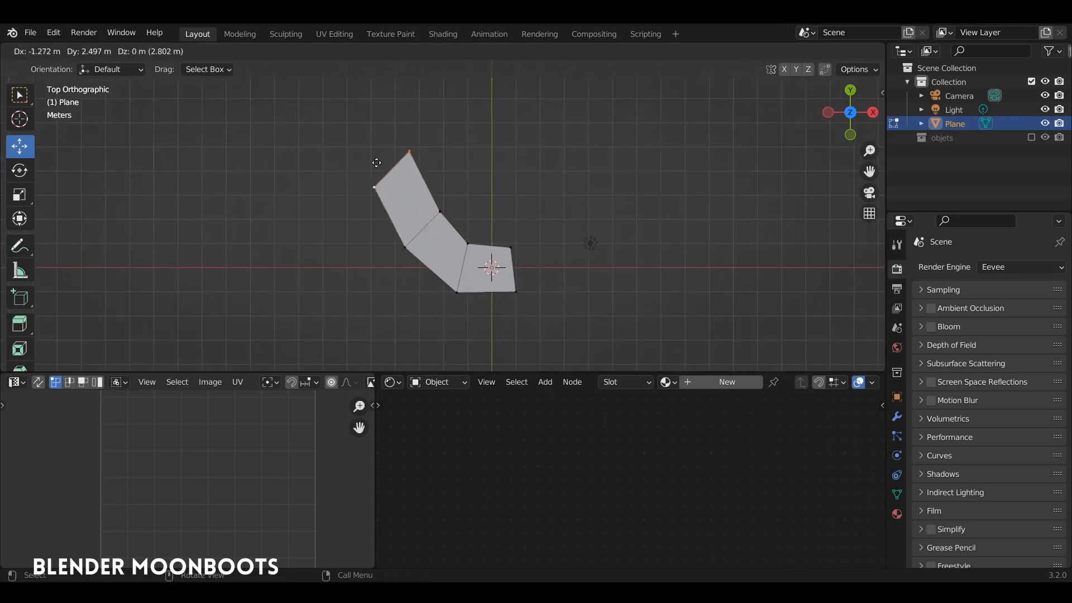
{"action": "left_click", "coordinate": [382, 187]}
{"action": "key", "text": "r"}
{"action": "left_click", "coordinate": [446, 169]}
{"action": "left_click_drag", "start_coordinate": [456, 175], "coordinate": [464, 176]}
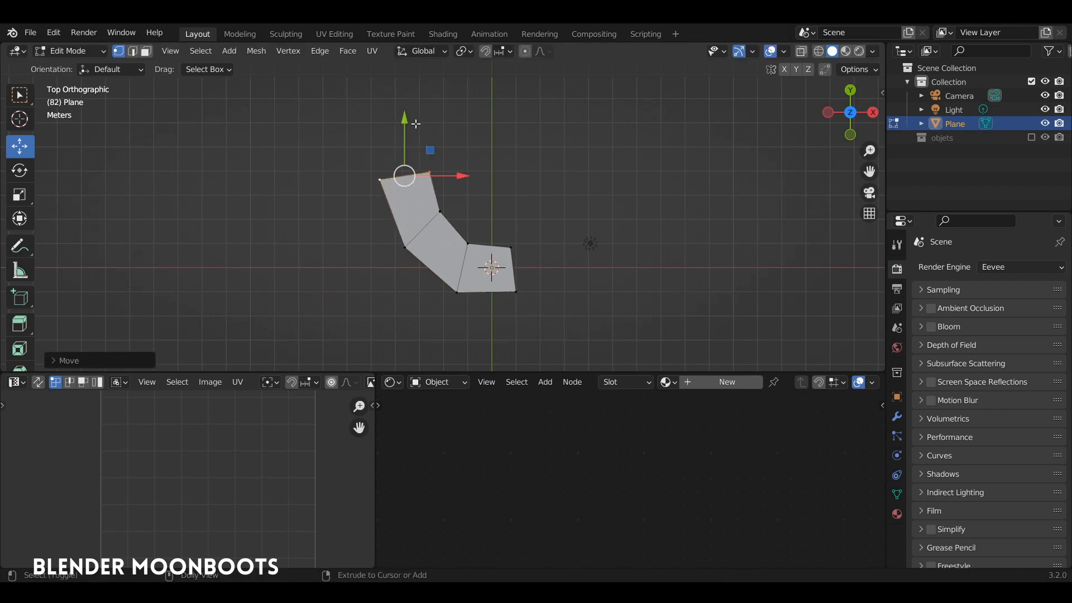
{"action": "right_click", "coordinate": [414, 108], "text": "ctrl"}
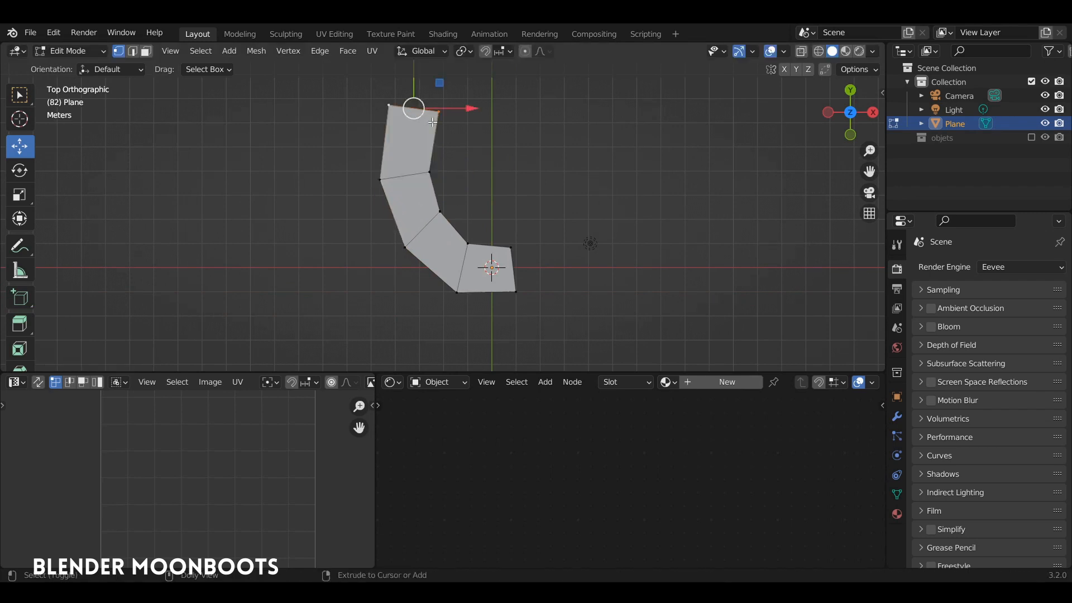
- Move the outer vertex at the lower bend of the strip slightly outward to smooth the curve
{"action": "middle_click_drag", "start_coordinate": [459, 194], "coordinate": [385, 206], "text": "shift"}
{"action": "left_click", "coordinate": [438, 259]}
{"action": "left_click", "coordinate": [334, 256]}
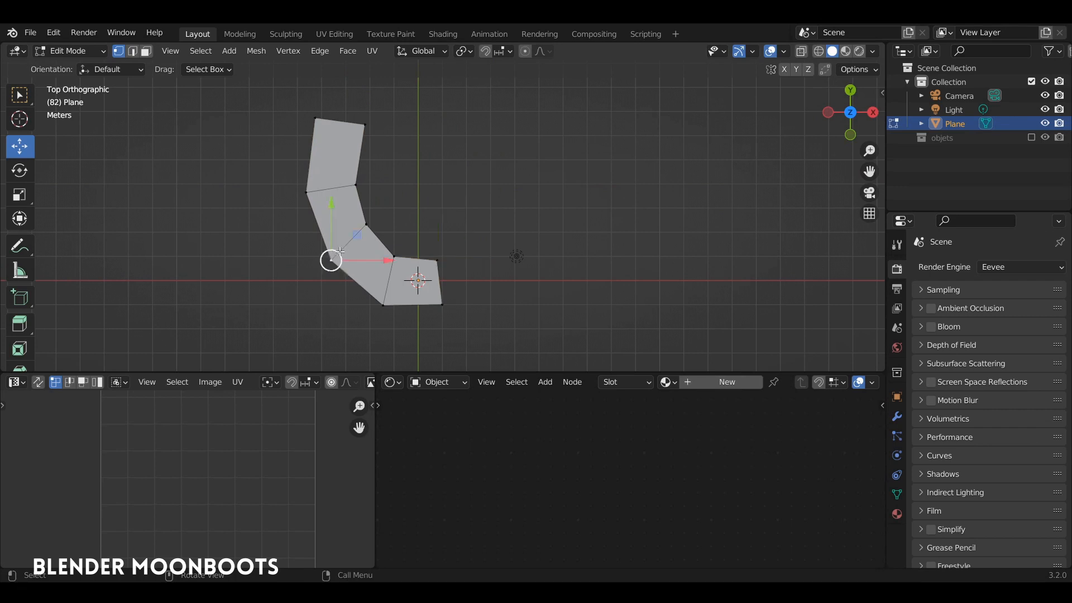
{"action": "key", "text": "g"}
{"action": "left_click", "coordinate": [324, 247]}
- Select the whole curved strip and unwrap it with the standard Unwrap method
{"action": "key", "text": "a"}
{"action": "scroll", "coordinate": [387, 171], "scroll_direction": "up", "scroll_amount": 2}
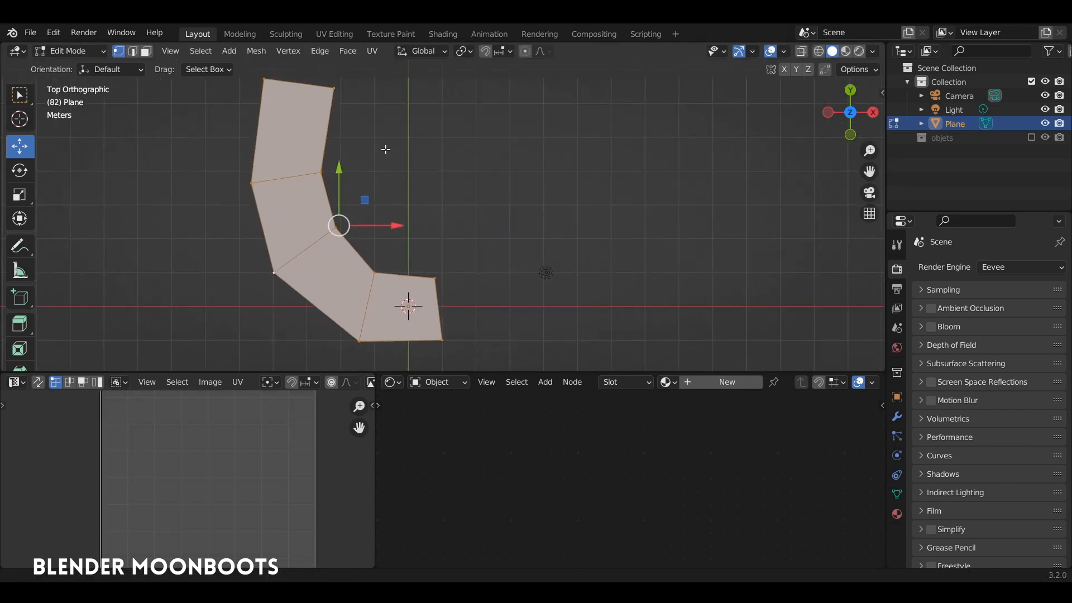
{"action": "key", "text": "u"}
{"action": "left_click", "coordinate": [357, 136]}
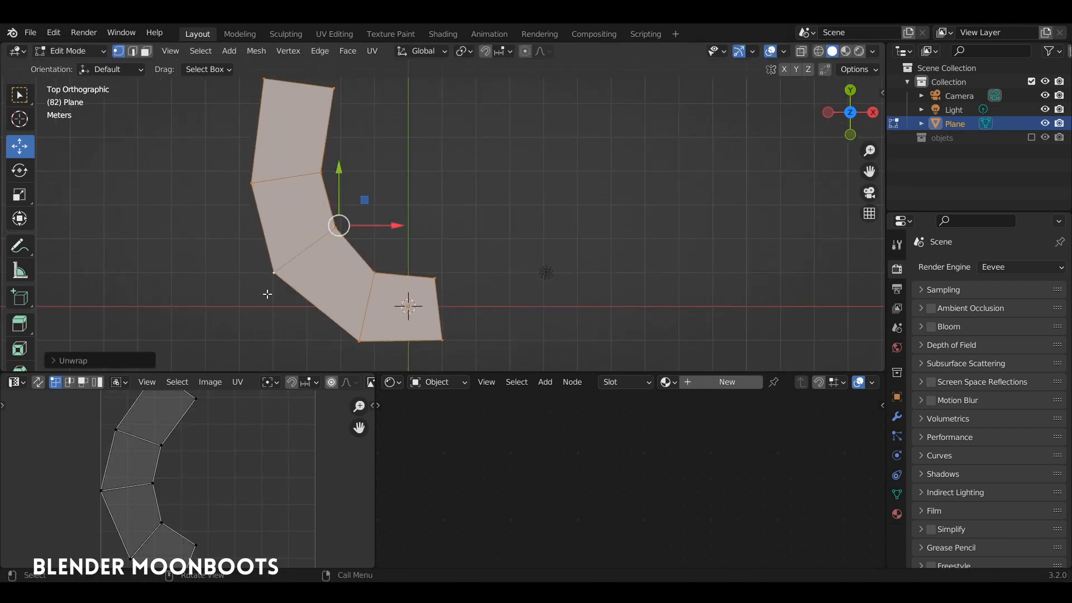
- Enlarge the UV editor and display Road007_1K_Color.jpg behind the strip's UVs
{"action": "scroll", "coordinate": [192, 491], "scroll_direction": "down", "scroll_amount": 1}
{"action": "left_click_drag", "start_coordinate": [203, 371], "coordinate": [203, 326]}
{"action": "left_click_drag", "start_coordinate": [375, 394], "coordinate": [423, 396]}
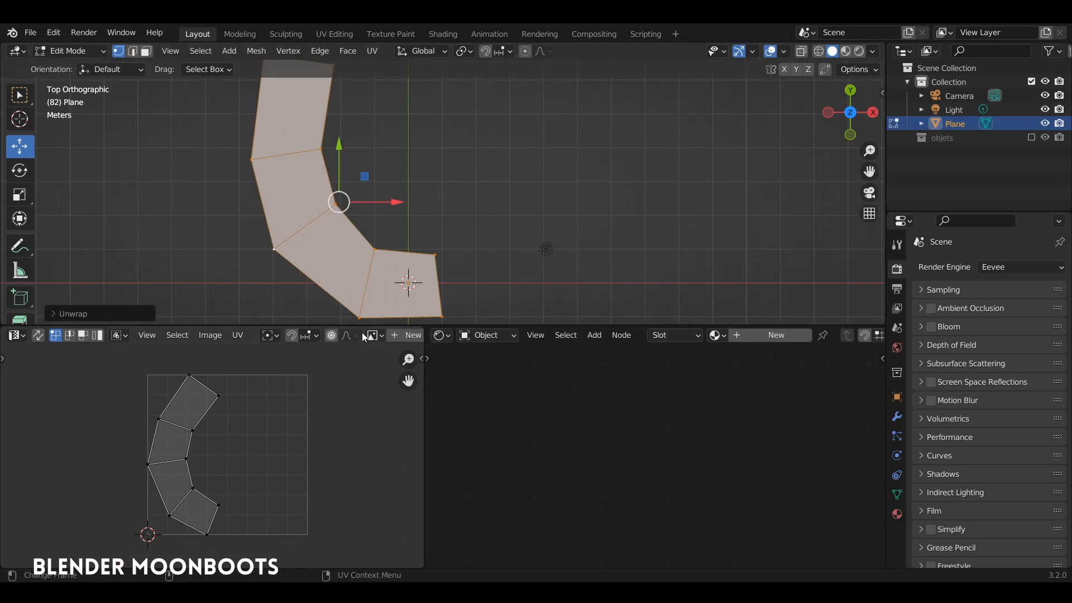
{"action": "scroll", "coordinate": [351, 336], "scroll_direction": "down", "scroll_amount": 2}
{"action": "left_click", "coordinate": [330, 335]}
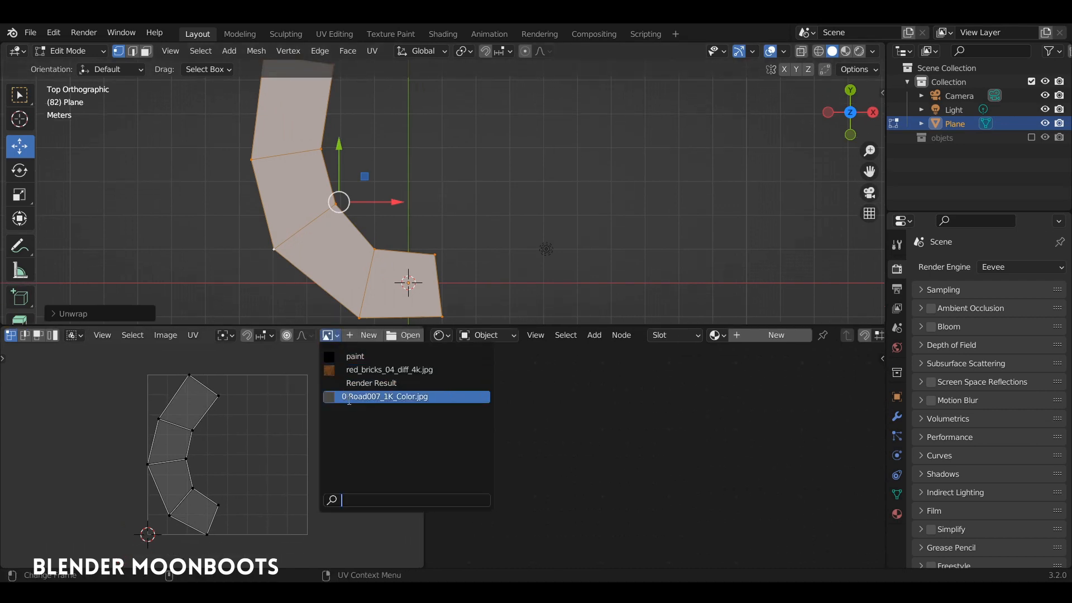
{"action": "left_click", "coordinate": [351, 396]}
{"action": "scroll", "coordinate": [259, 411], "scroll_direction": "down", "scroll_amount": 5}
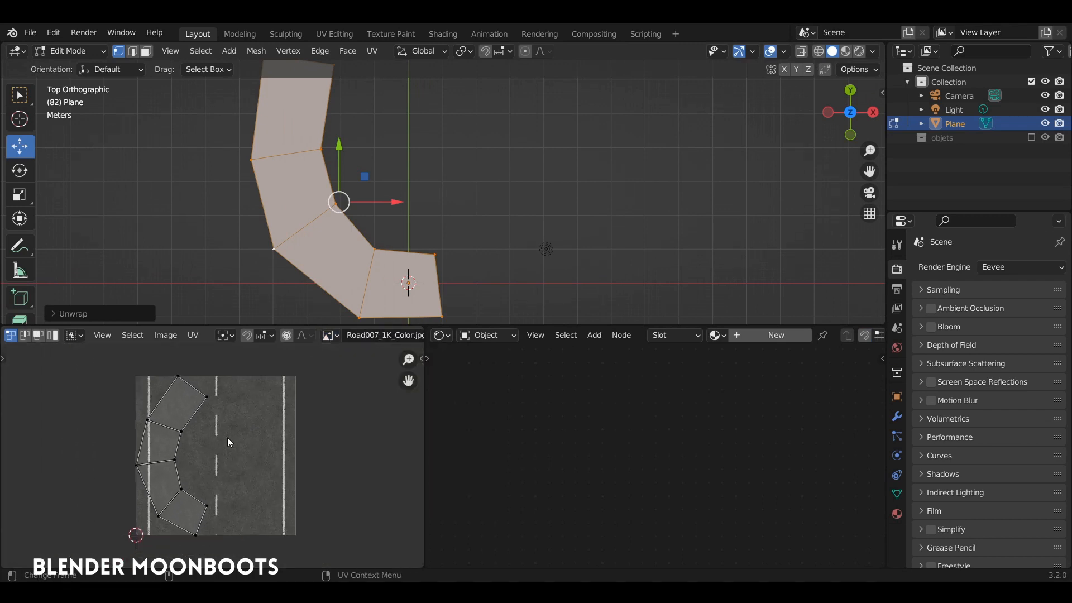
- Create a material with an image texture setup using Road007_1K_Color.jpg as base color and show it in Material Preview
{"action": "left_click", "coordinate": [750, 333]}
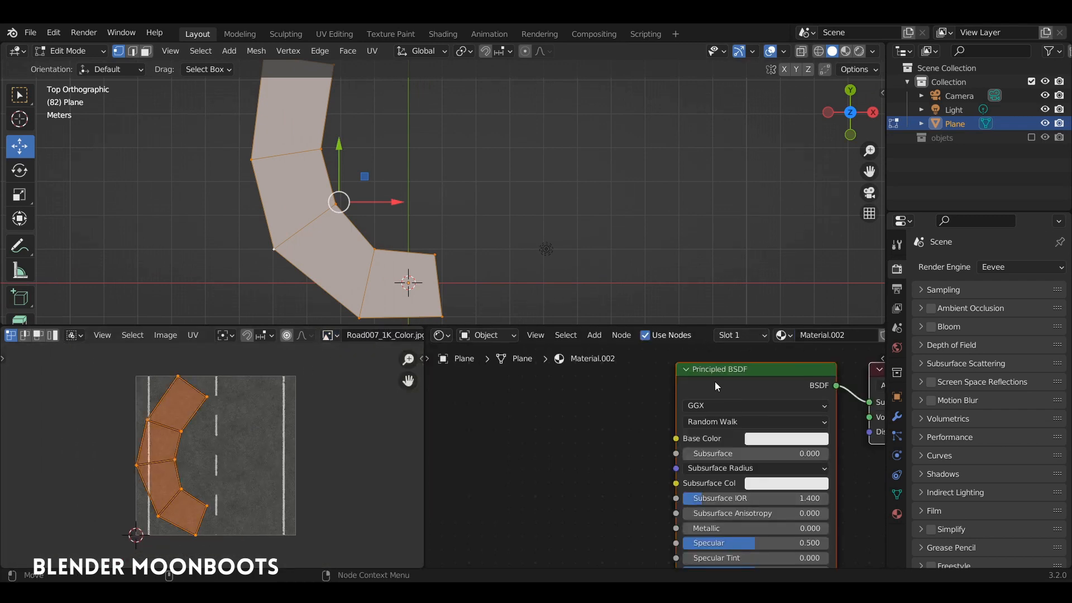
{"action": "key", "text": "ctrl+t"}
{"action": "left_click_drag", "start_coordinate": [602, 538], "coordinate": [532, 397]}
{"action": "left_click", "coordinate": [494, 475]}
{"action": "left_click", "coordinate": [539, 379]}
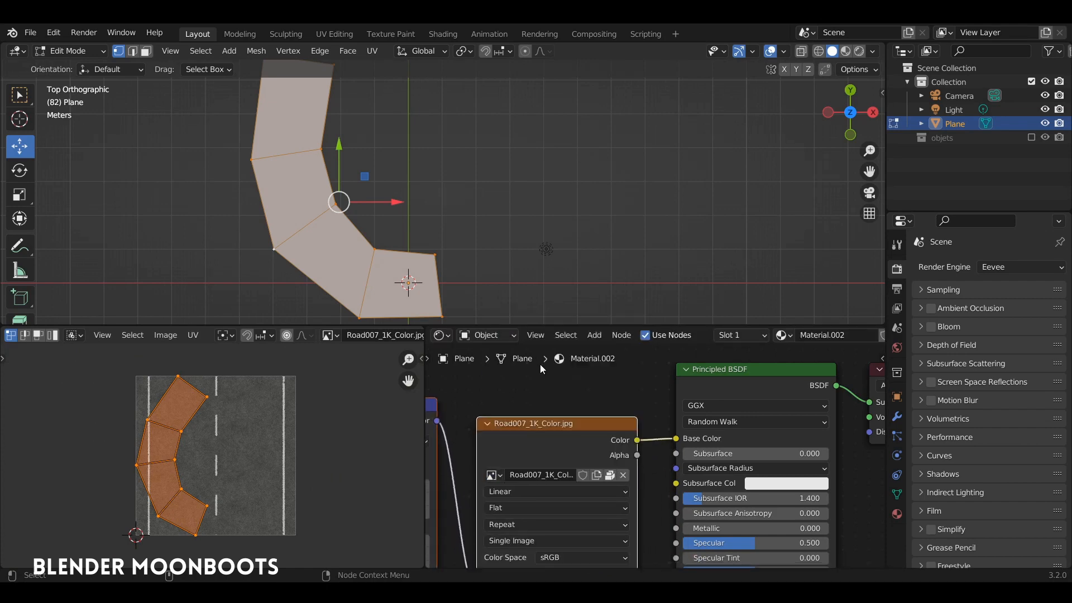
{"action": "left_click", "coordinate": [845, 52]}
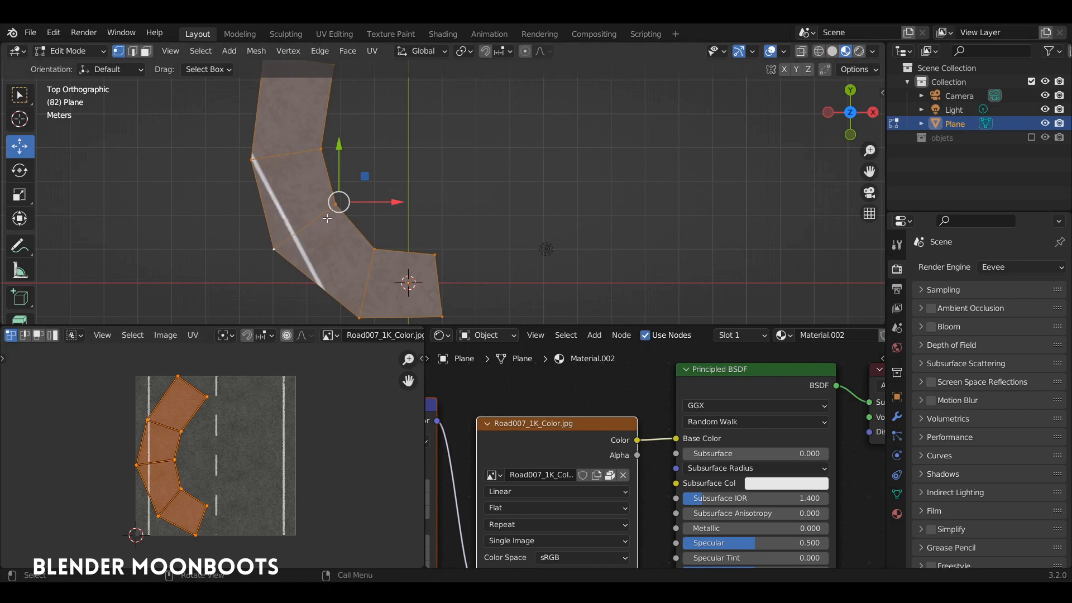
- Scale up the strip's UVs and move them right over the road image's dashed centre line
{"action": "scroll", "coordinate": [327, 218], "scroll_direction": "down", "scroll_amount": 1}
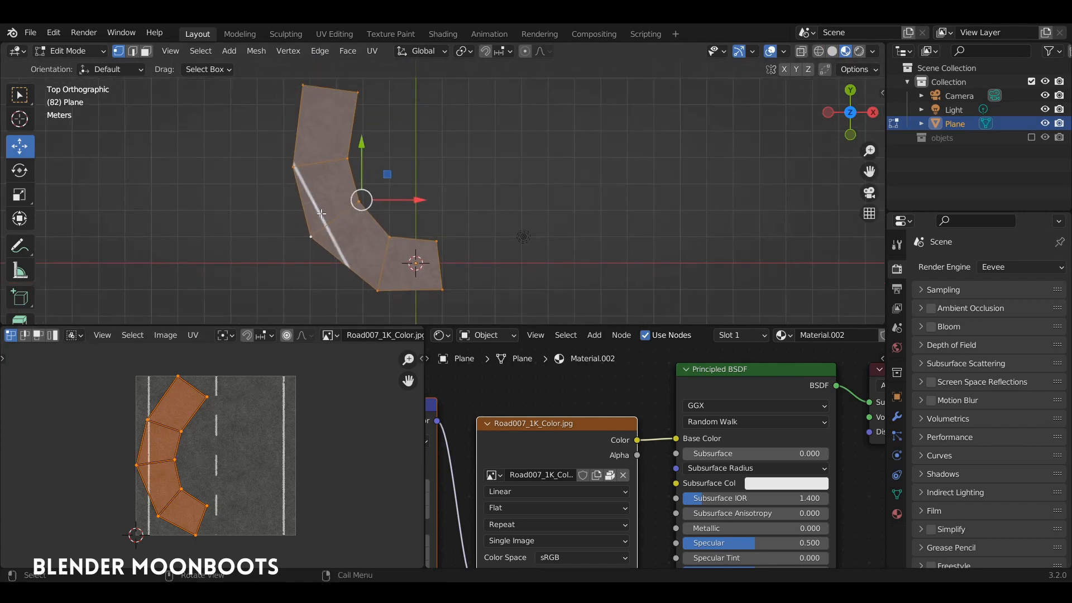
{"action": "key", "text": "s"}
{"action": "left_click", "coordinate": [262, 427]}
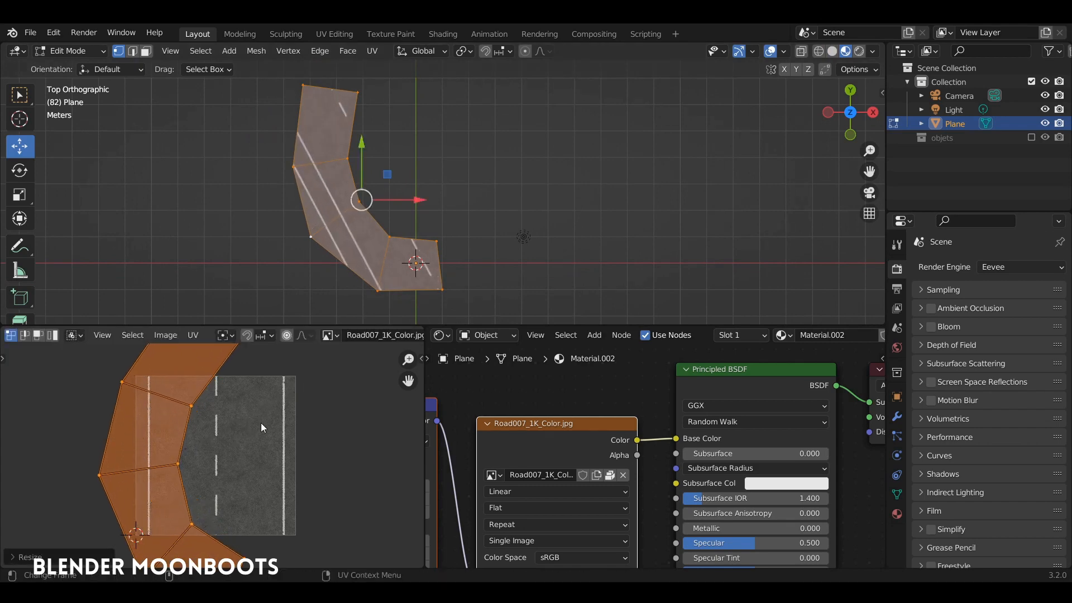
{"action": "key", "text": "g"}
{"action": "left_click", "coordinate": [329, 417]}
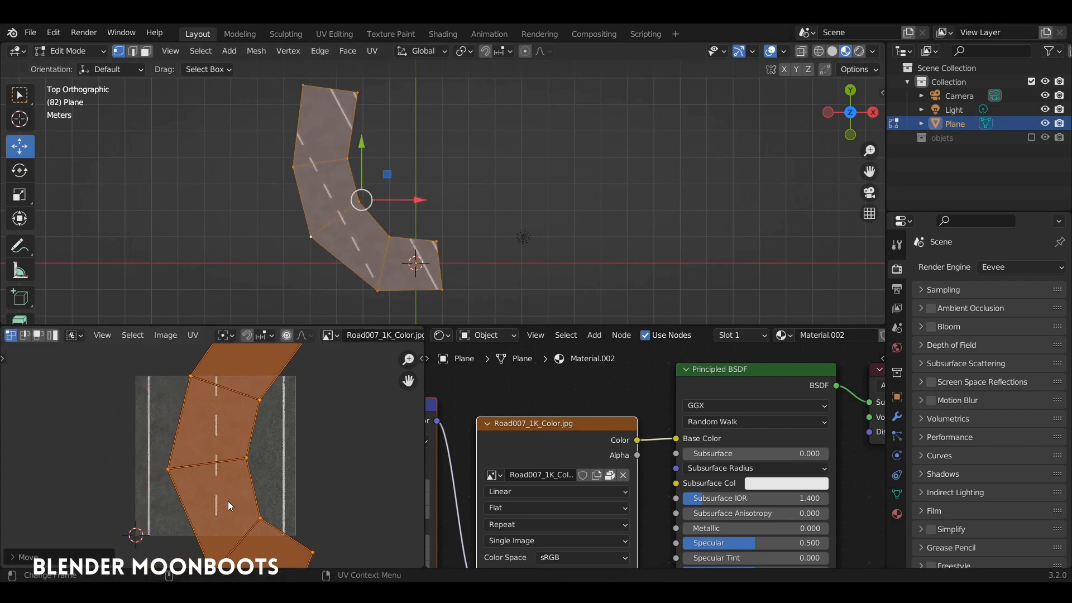
{"action": "scroll", "coordinate": [263, 454], "scroll_direction": "down", "scroll_amount": 2}
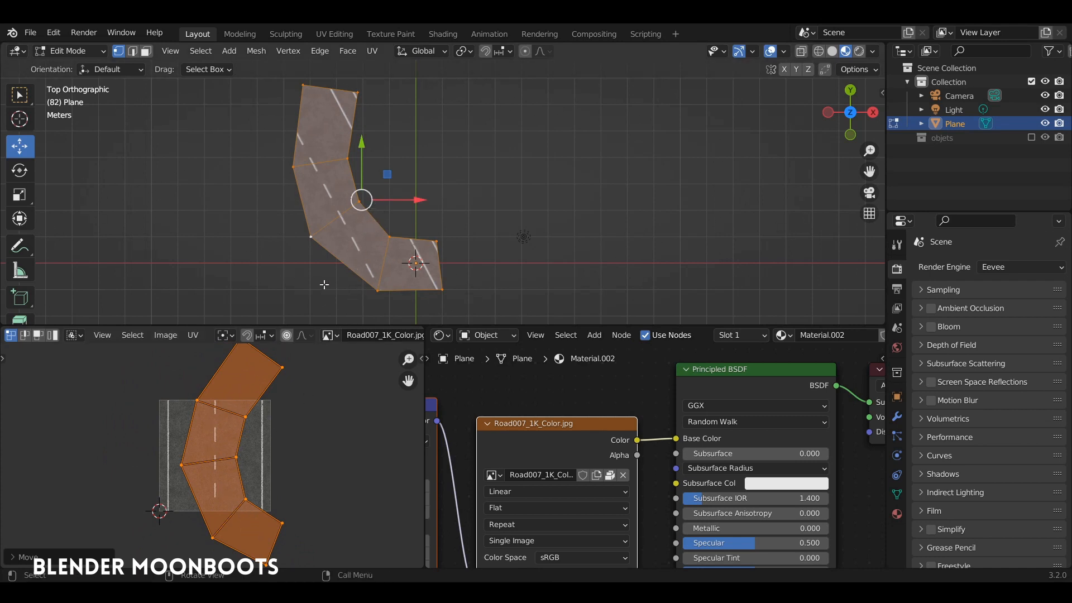
- With the Move tool, shift the two topmost UV vertices left so the end face sits above the road image
{"action": "left_click", "coordinate": [282, 367]}
{"action": "scroll", "coordinate": [279, 382], "scroll_direction": "down", "scroll_amount": 1}
{"action": "middle_click_drag", "start_coordinate": [282, 384], "coordinate": [296, 412]}
{"action": "key", "text": "shift+space"}
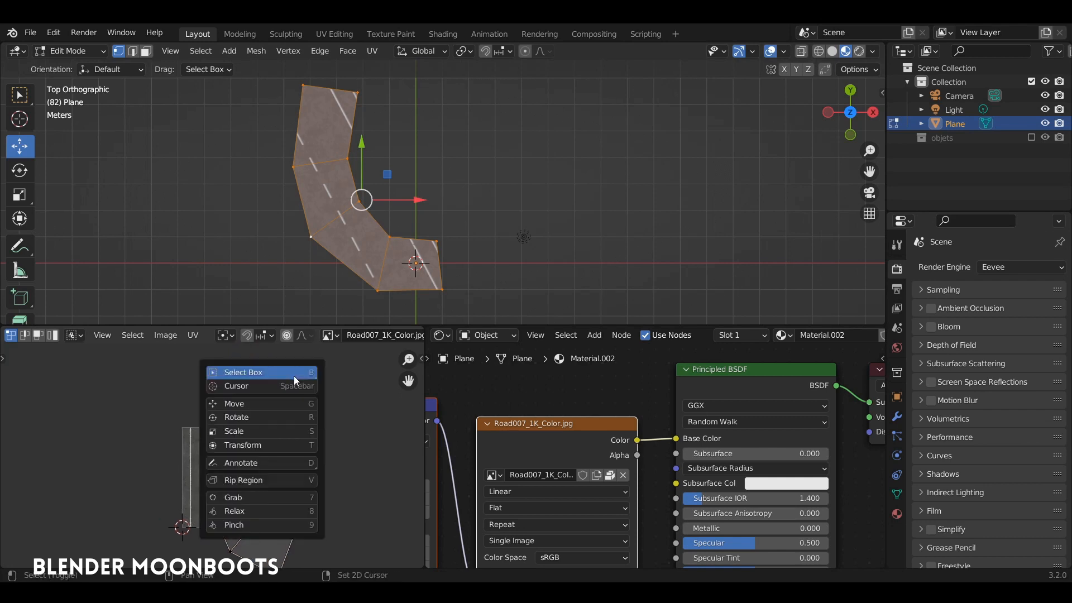
{"action": "left_click", "coordinate": [256, 402]}
{"action": "left_click_drag", "start_coordinate": [253, 381], "coordinate": [220, 386]}
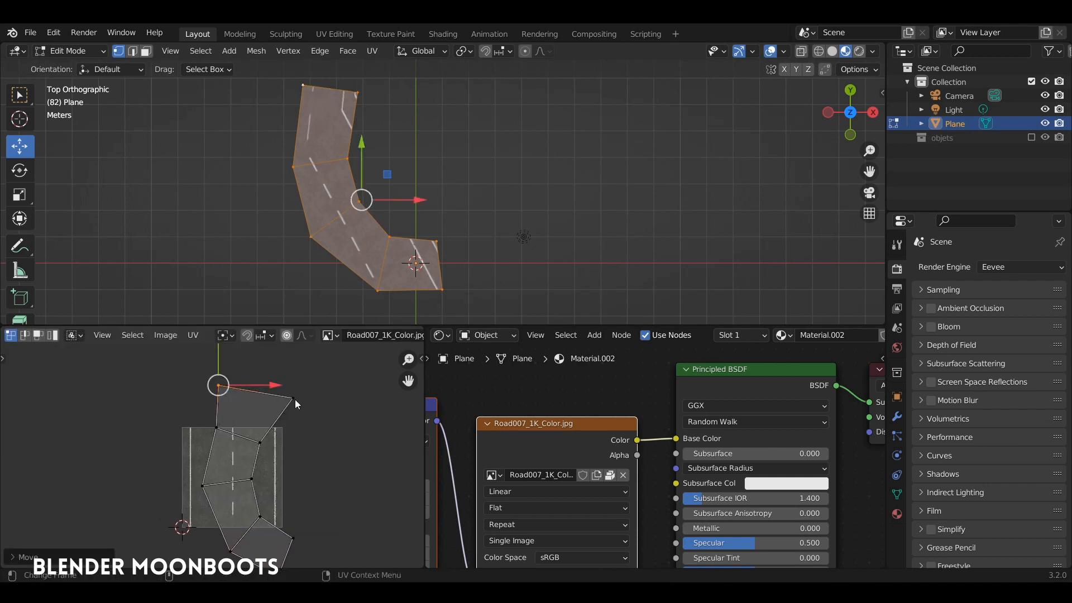
{"action": "left_click", "coordinate": [294, 400]}
{"action": "left_click_drag", "start_coordinate": [292, 398], "coordinate": [275, 395]}
- Level the topmost pair of UV vertices by scaling them to 0 along Y
{"action": "left_click", "coordinate": [218, 385], "text": "shift"}
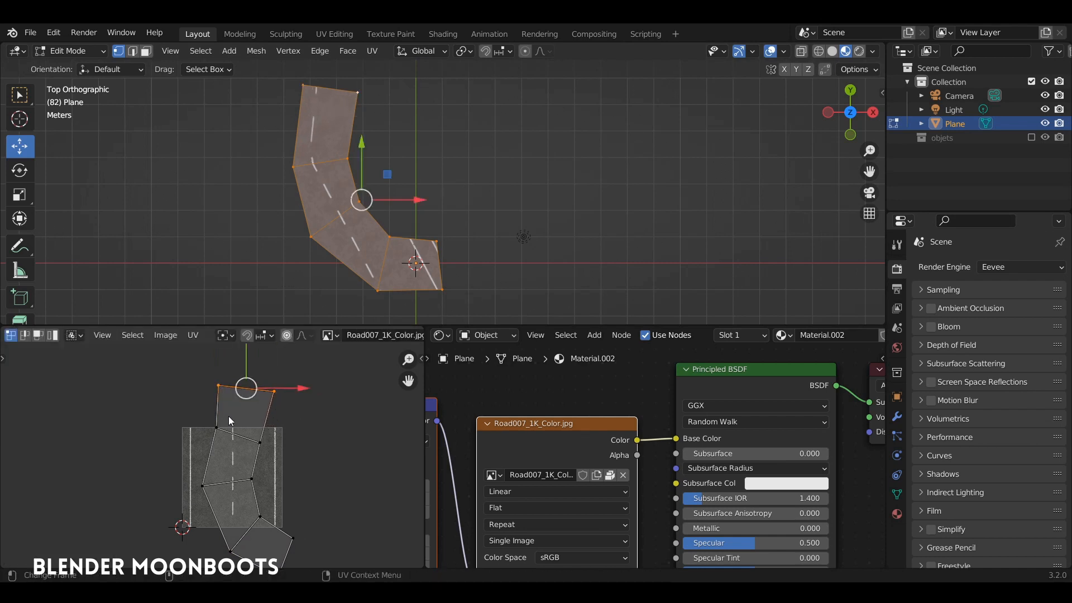
{"action": "key", "text": "s"}
{"action": "key", "text": "y"}
{"action": "key", "text": "0"}
{"action": "key", "text": "Return"}
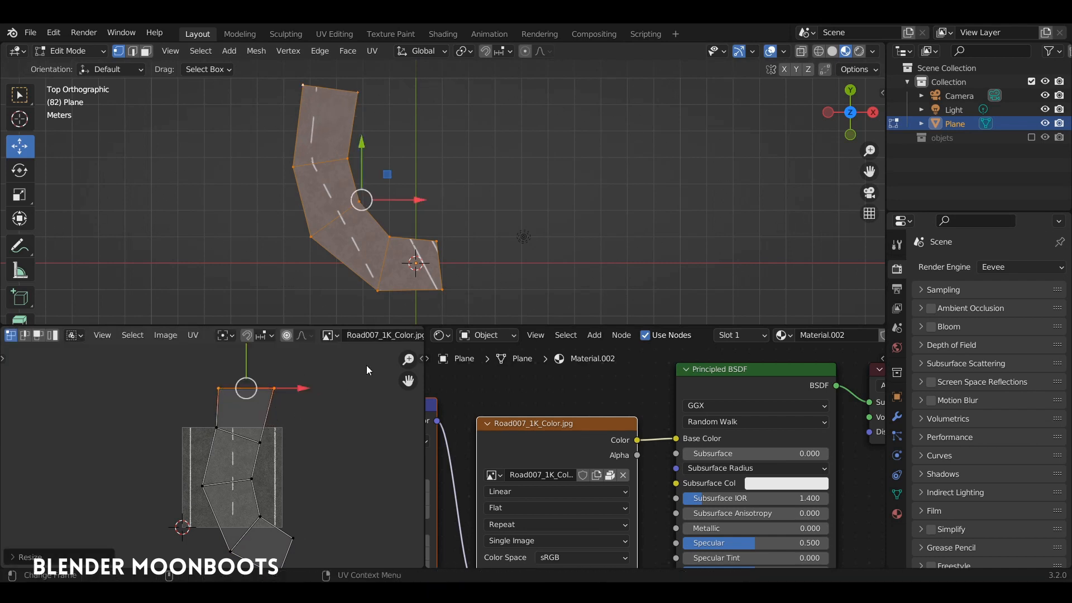
- Level the second pair of UV vertices from the top by scaling them to 0 along Y
{"action": "left_click", "coordinate": [216, 428]}
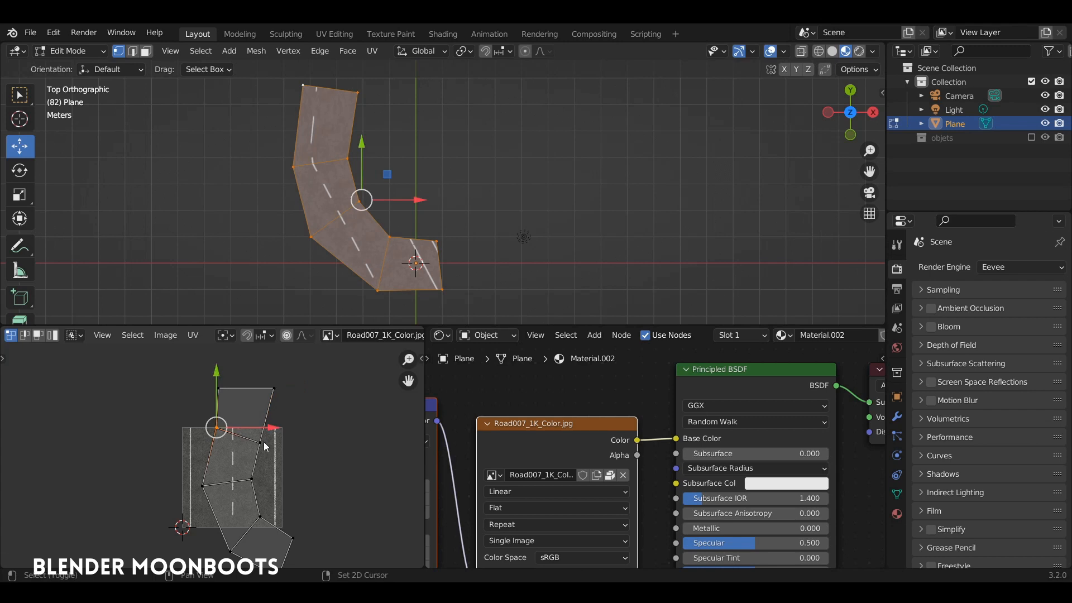
{"action": "left_click", "coordinate": [260, 443], "text": "shift"}
{"action": "left_click", "coordinate": [287, 335]}
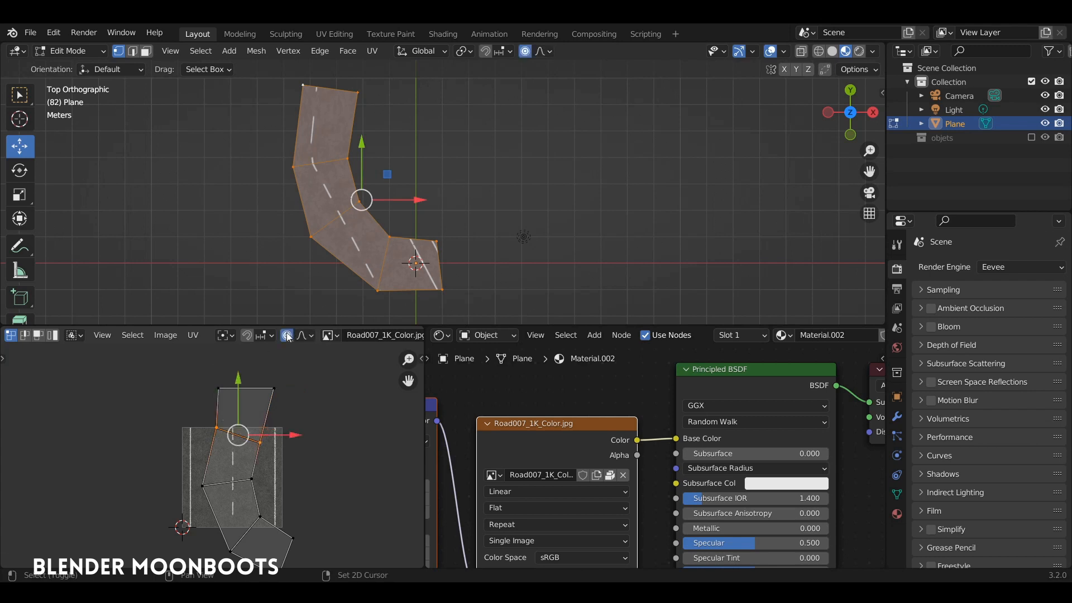
{"action": "left_click", "coordinate": [287, 335]}
{"action": "key", "text": "s"}
{"action": "key", "text": "y"}
{"action": "key", "text": "0"}
{"action": "key", "text": "Return"}
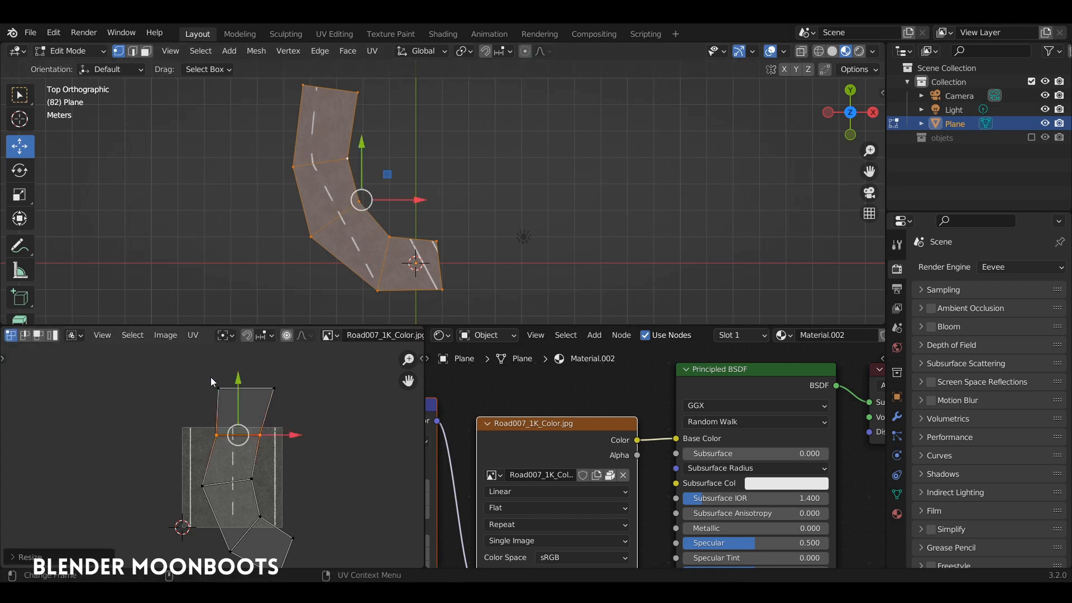
- Straighten the left side of the top UV face by scaling its two vertices to 0 along X
{"action": "left_click", "coordinate": [217, 389]}
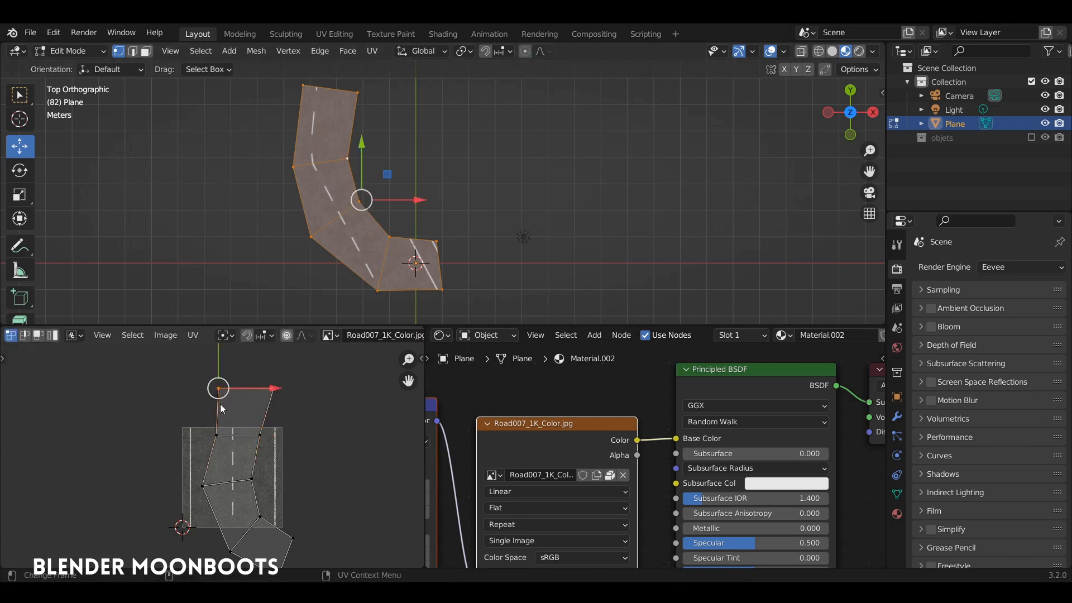
{"action": "left_click", "coordinate": [219, 433], "text": "shift"}
{"action": "key", "text": "s"}
{"action": "key", "text": "x"}
{"action": "key", "text": "0"}
{"action": "key", "text": "Return"}
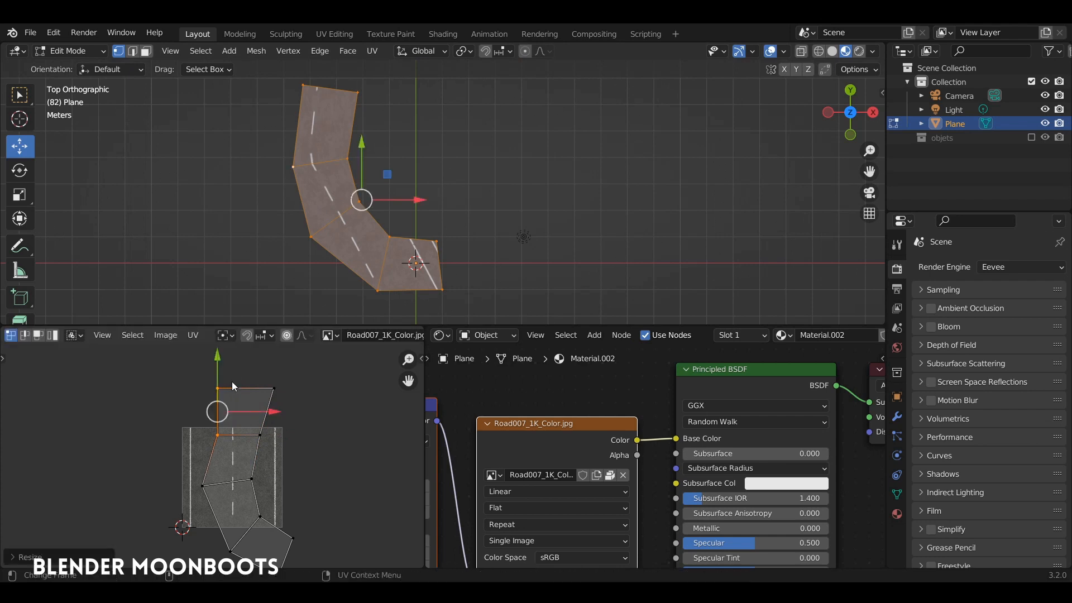
- Straighten the right side of the top UV face by scaling its two vertices to 0 along X
{"action": "left_click", "coordinate": [274, 389]}
{"action": "left_click", "coordinate": [261, 434], "text": "shift"}
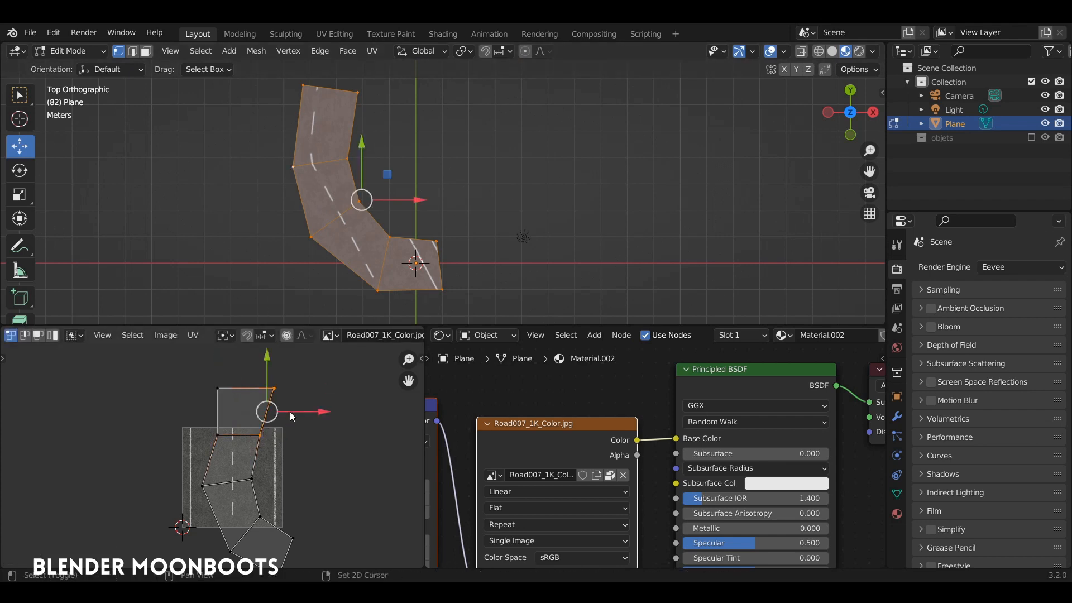
{"action": "key", "text": "s"}
{"action": "key", "text": "x"}
{"action": "key", "text": "0"}
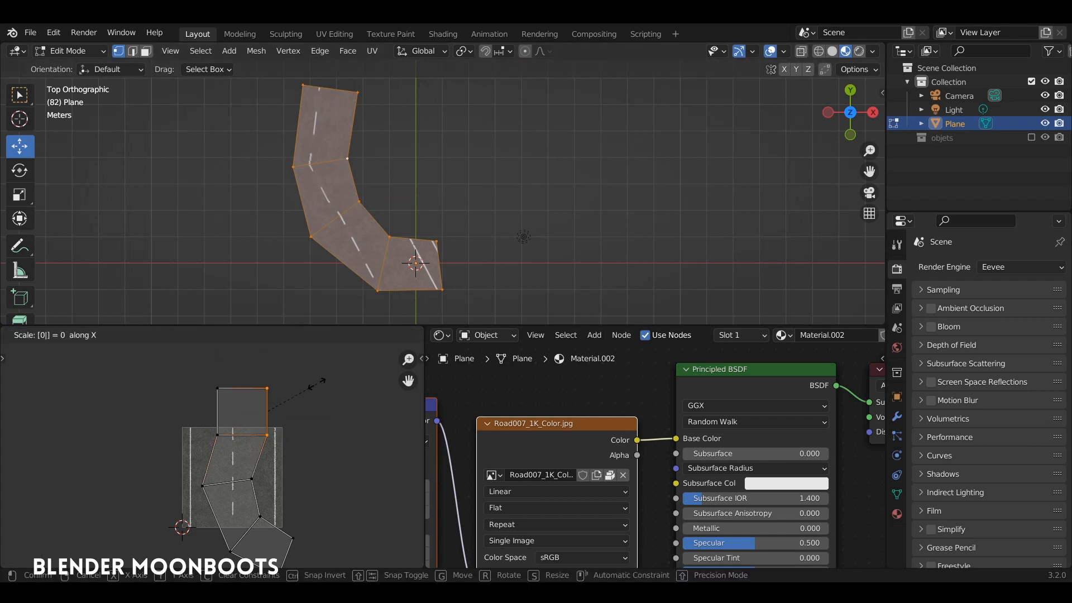
{"action": "key", "text": "Return"}
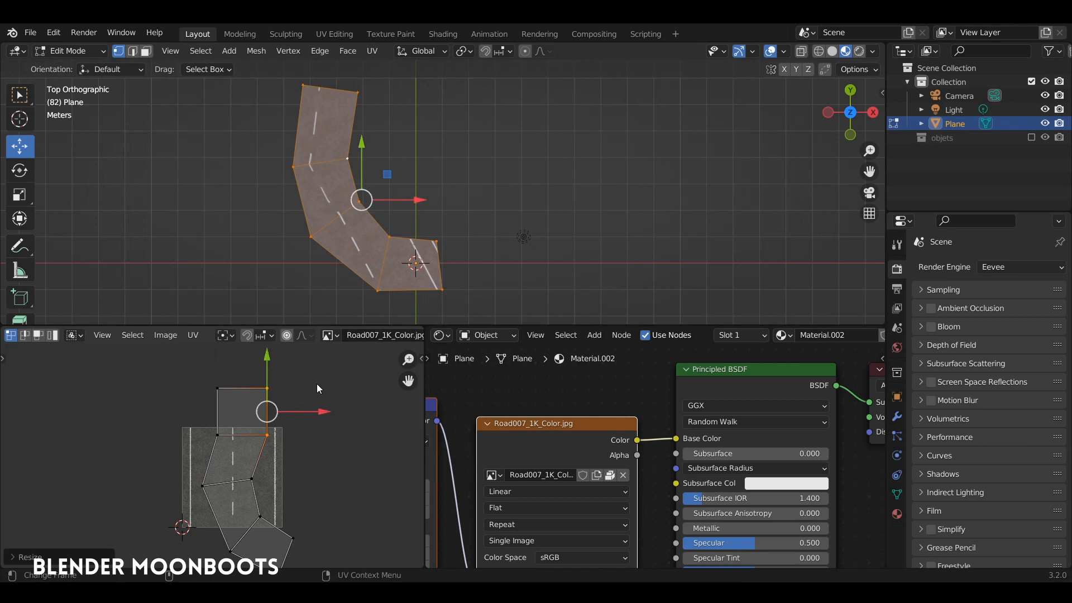
- Select all UV faces with the straightened top face active and unwrap them with Follow Active Quads using Length Average
{"action": "left_click", "coordinate": [38, 334]}
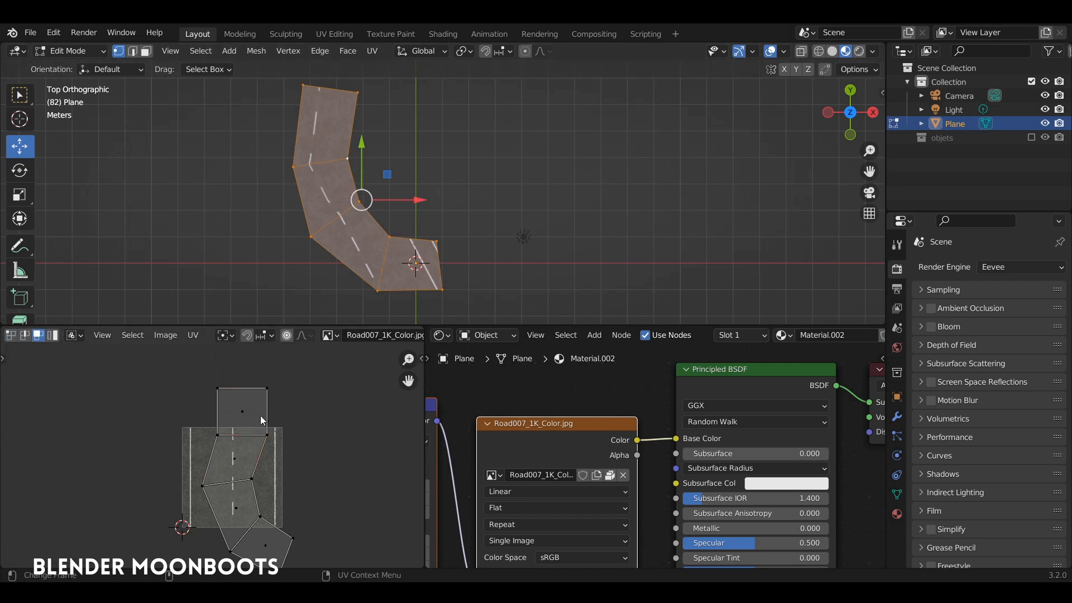
{"action": "key", "text": "a"}
{"action": "left_click", "coordinate": [241, 411], "text": "shift"}
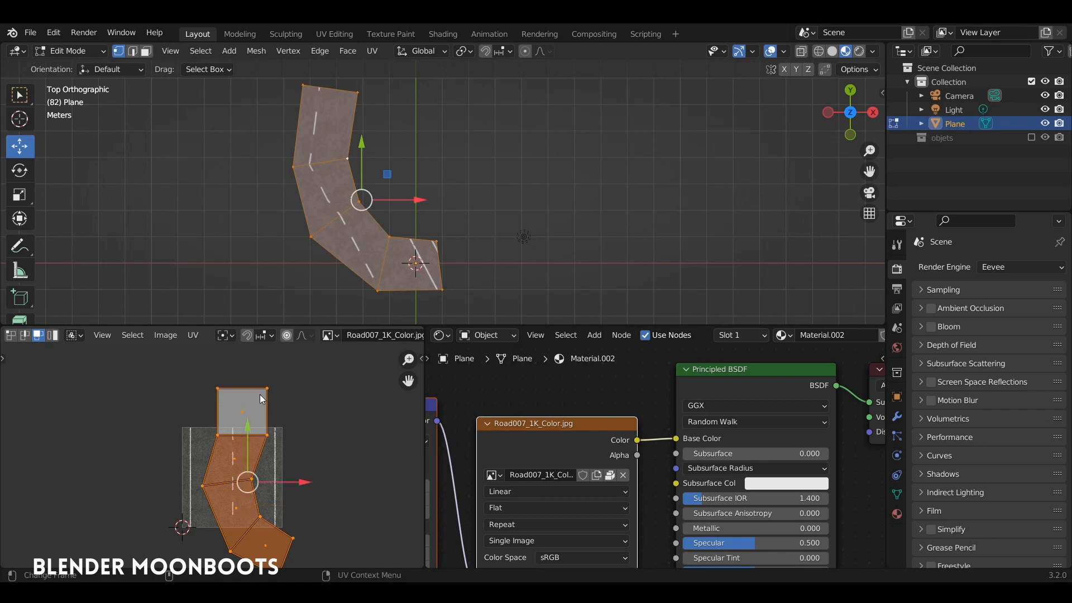
{"action": "key", "text": "u"}
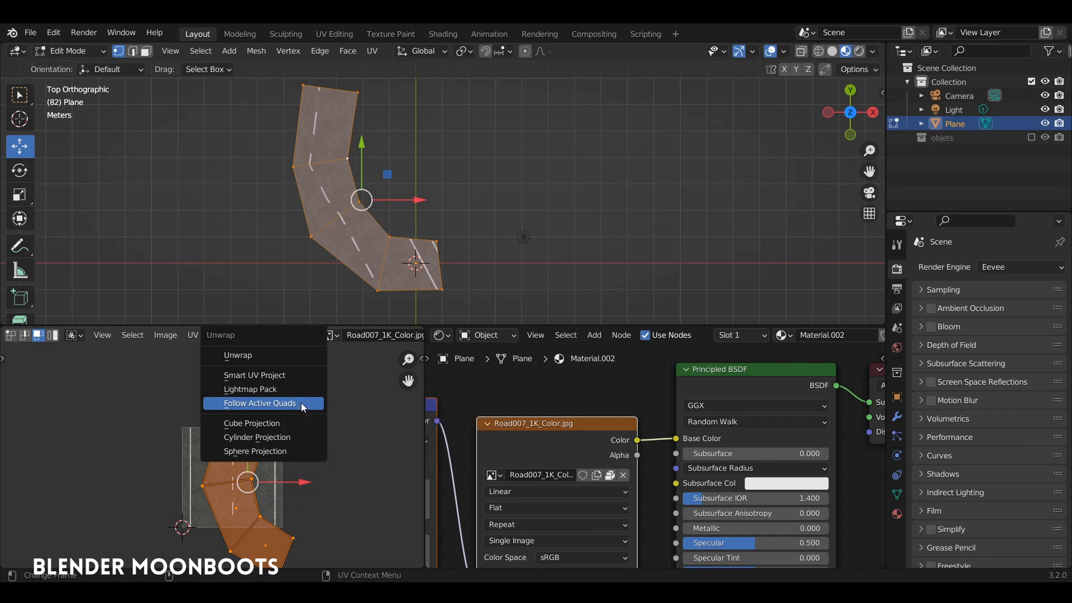
{"action": "left_click", "coordinate": [300, 403]}
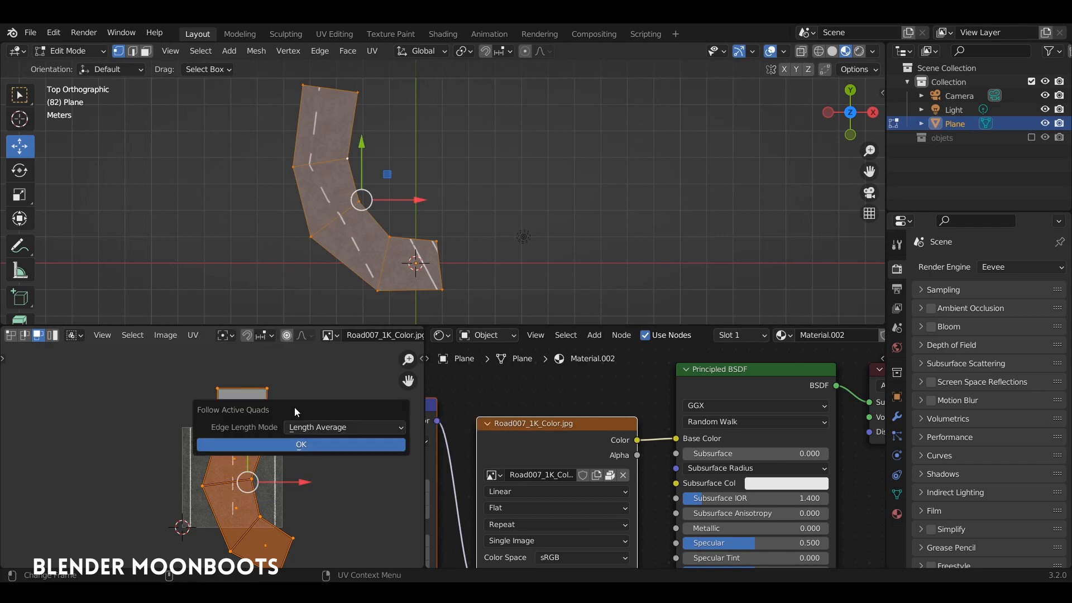
{"action": "left_click", "coordinate": [295, 442]}
- Scale up and move the straight UV strip until its sides line up with the edges of the road image
{"action": "mouse_move", "coordinate": [252, 415]}
{"action": "middle_mouse_down", "text": "ctrl"}
{"action": "mouse_move", "coordinate": [259, 399]}
{"action": "mouse_move", "coordinate": [259, 413]}
{"action": "middle_mouse_up", "text": "ctrl"}
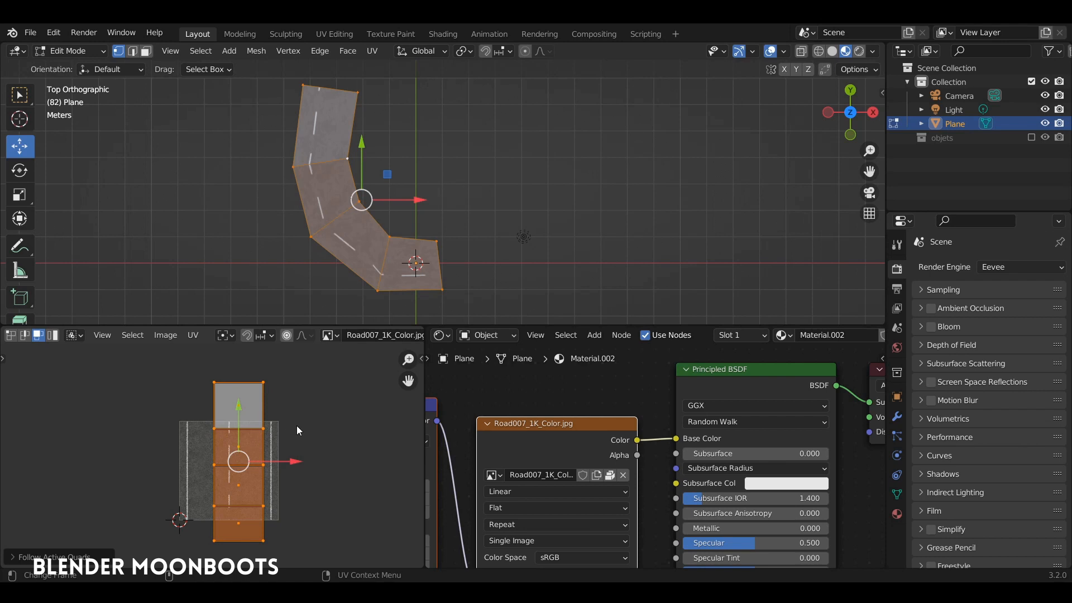
{"action": "key", "text": "s"}
{"action": "left_click", "coordinate": [314, 391]}
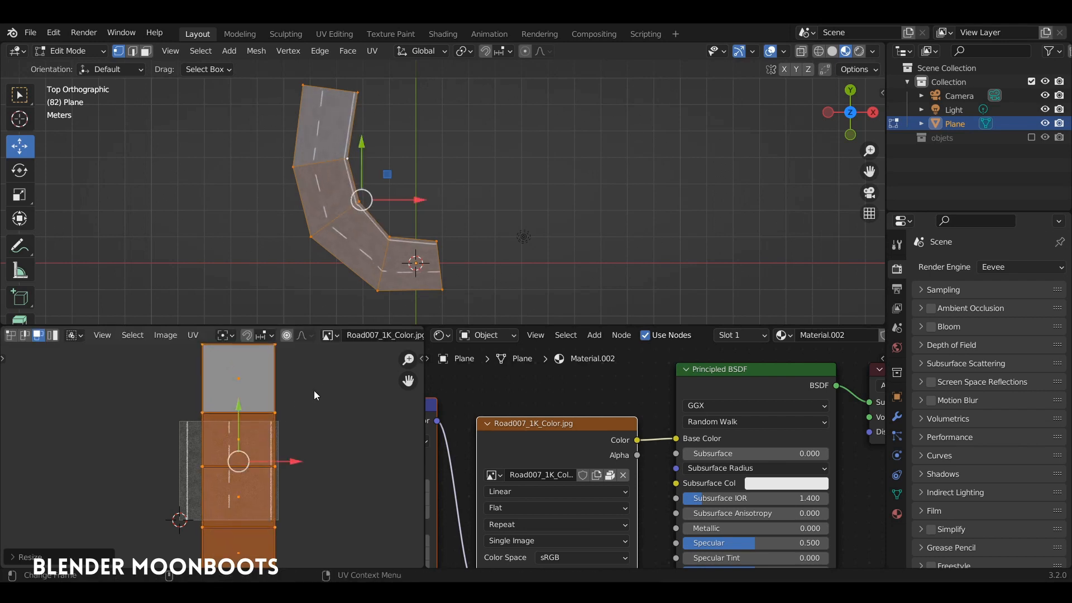
{"action": "key", "text": "s"}
{"action": "key", "text": "Escape"}
{"action": "key", "text": "s"}
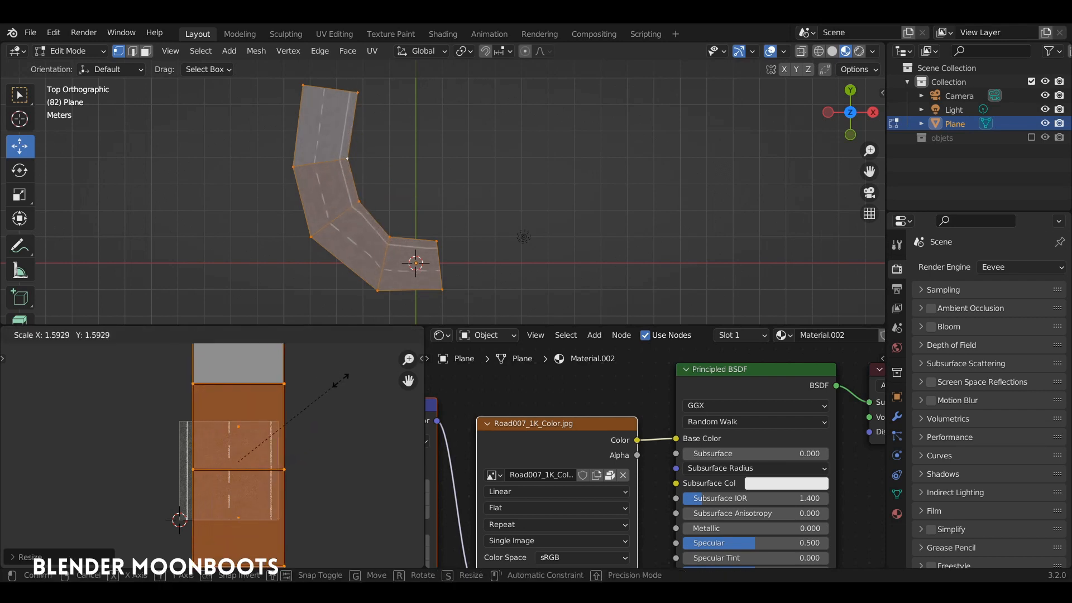
{"action": "left_click", "coordinate": [328, 404]}
{"action": "key", "text": "g"}
{"action": "left_click", "coordinate": [317, 410]}
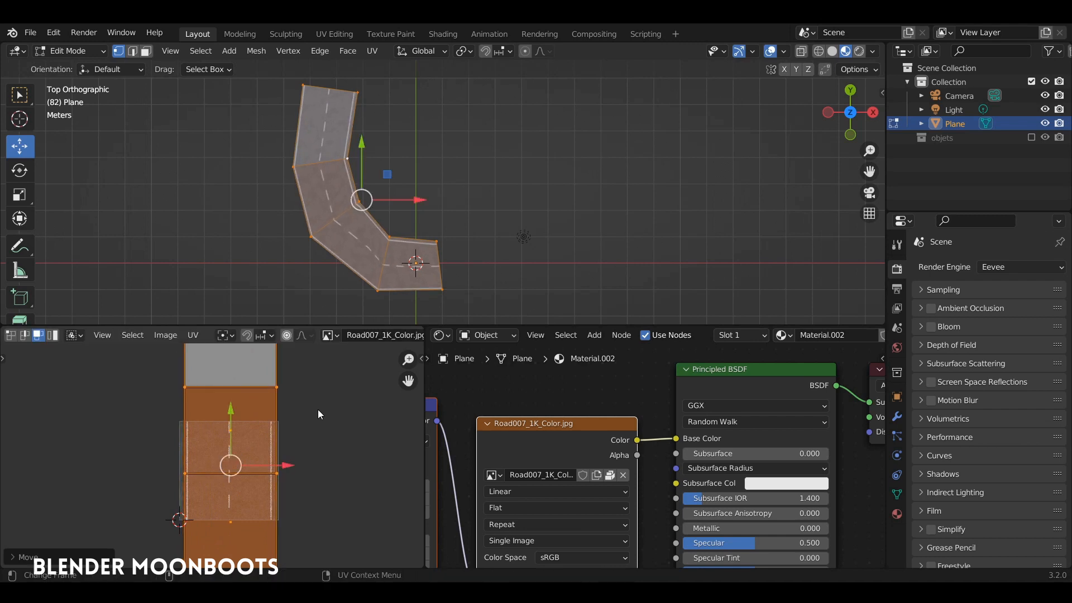
{"action": "key", "text": "s"}
{"action": "left_click", "coordinate": [319, 408]}
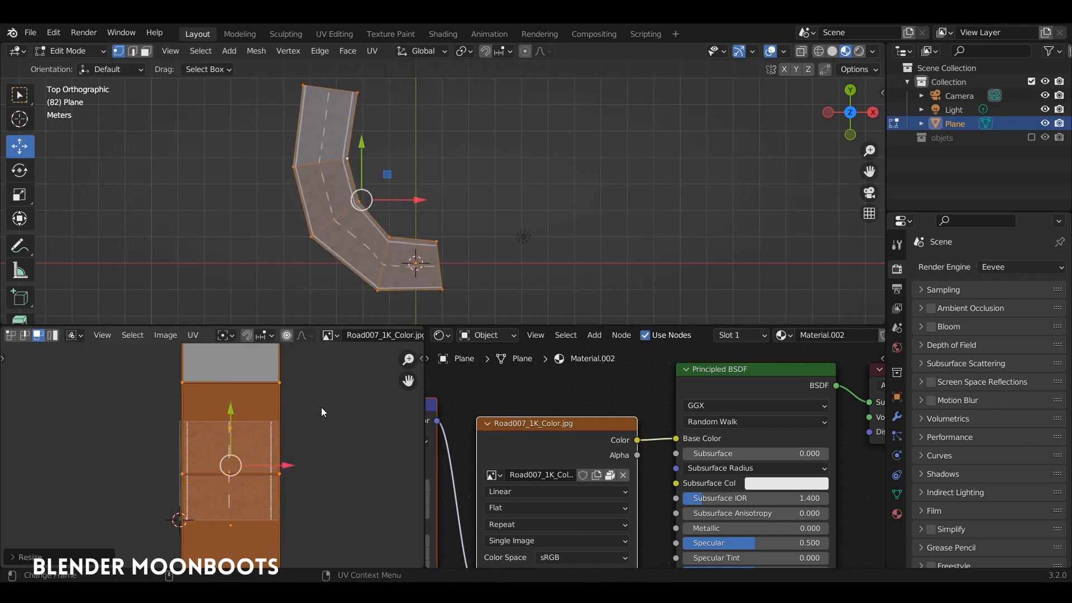
{"action": "key", "text": "g"}
{"action": "left_click", "coordinate": [318, 408]}
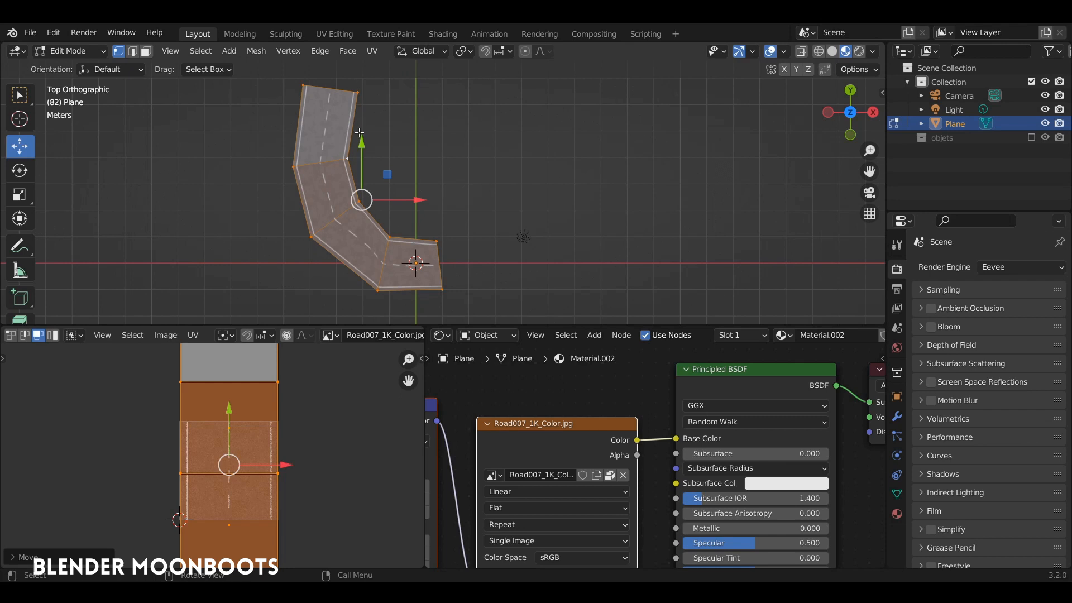
- In Object Mode, add a Subdivision Surface modifier to the road plane and set its viewport levels to 2
{"action": "key", "text": "Tab"}
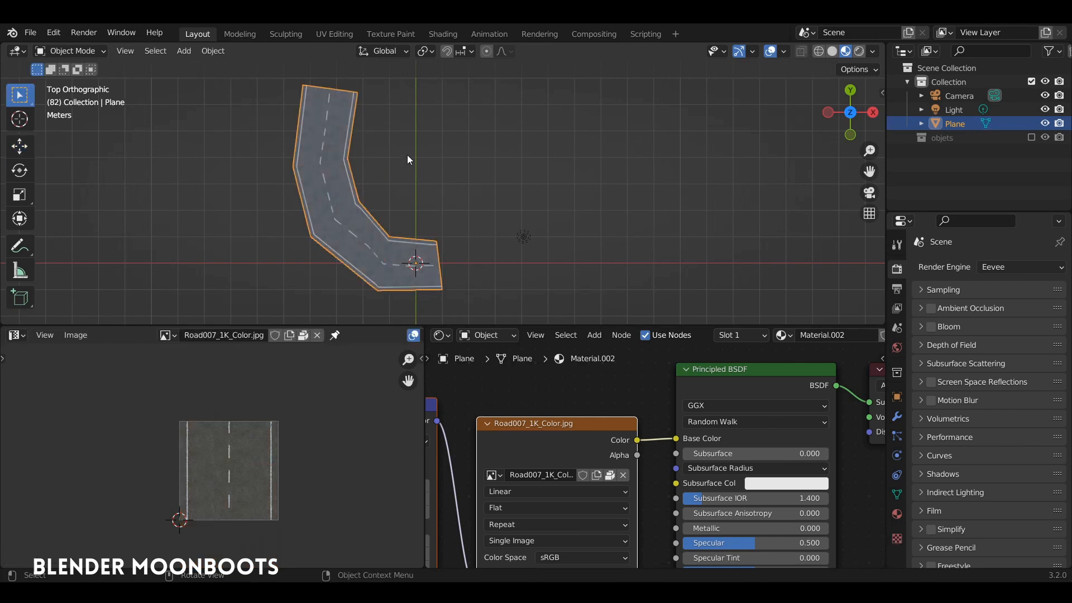
{"action": "left_click", "coordinate": [897, 416]}
{"action": "left_click", "coordinate": [939, 268]}
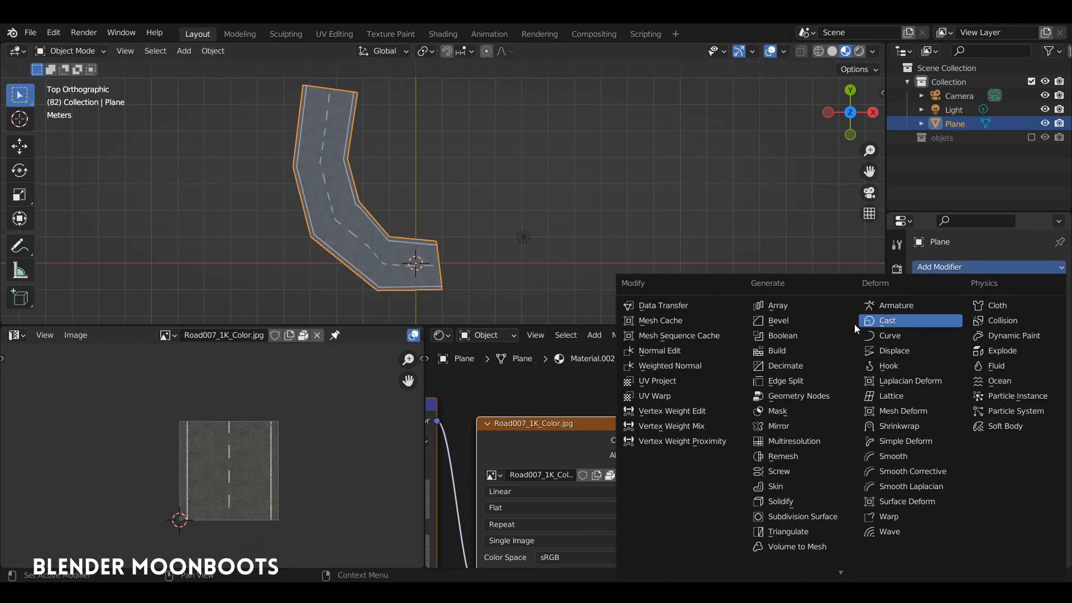
{"action": "left_click", "coordinate": [802, 515]}
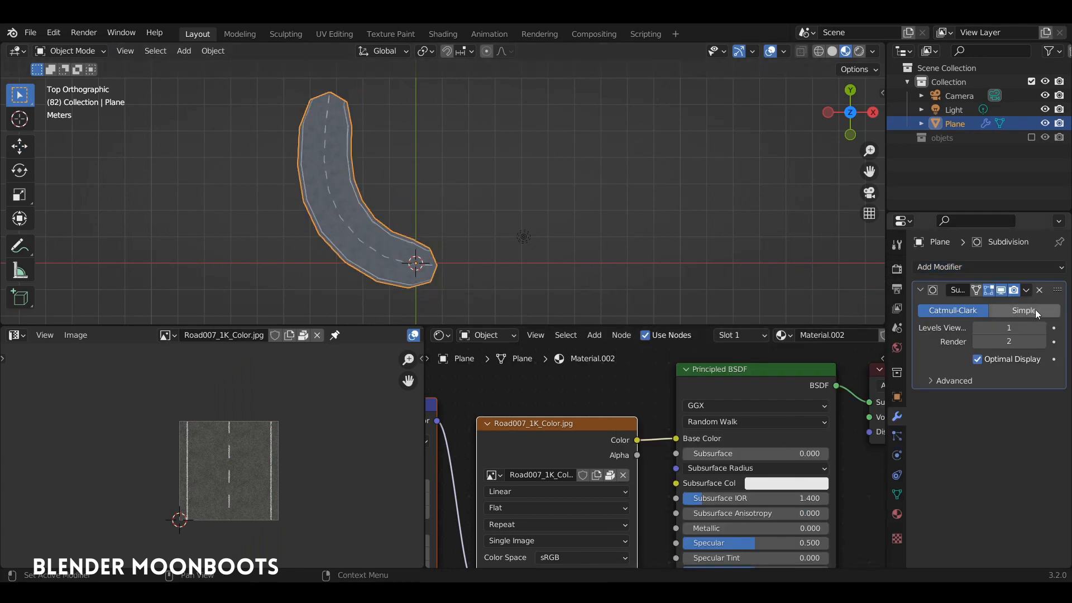
{"action": "left_click", "coordinate": [1039, 328]}
- Add a loop cut close to each end of the road mesh to sharpen its rounded ends
{"action": "key", "text": "Tab"}
{"action": "key", "text": "ctrl+r"}
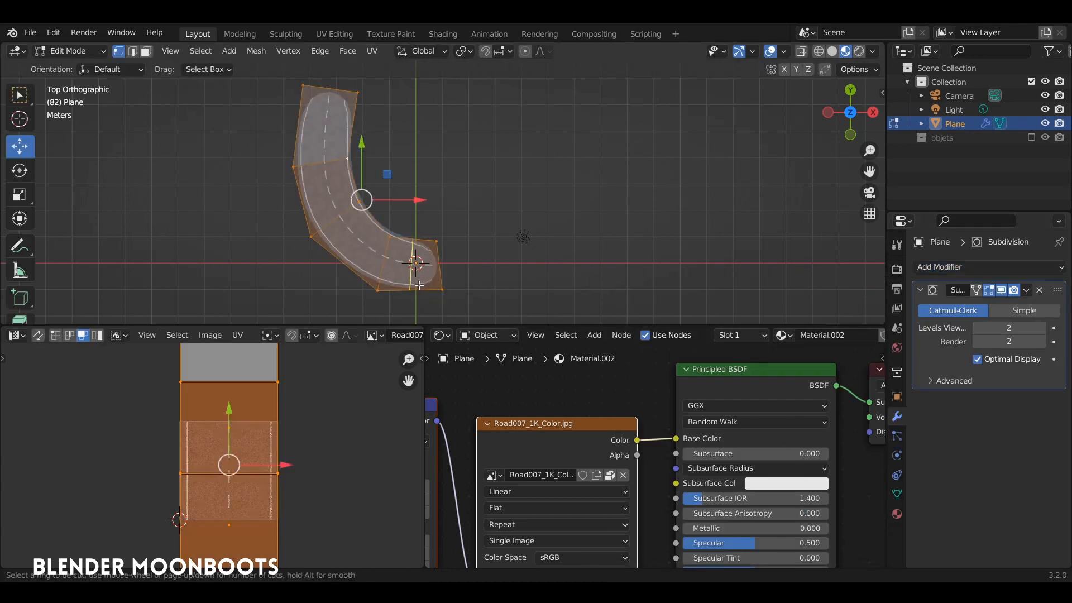
{"action": "left_click", "coordinate": [418, 285]}
{"action": "left_click", "coordinate": [444, 293]}
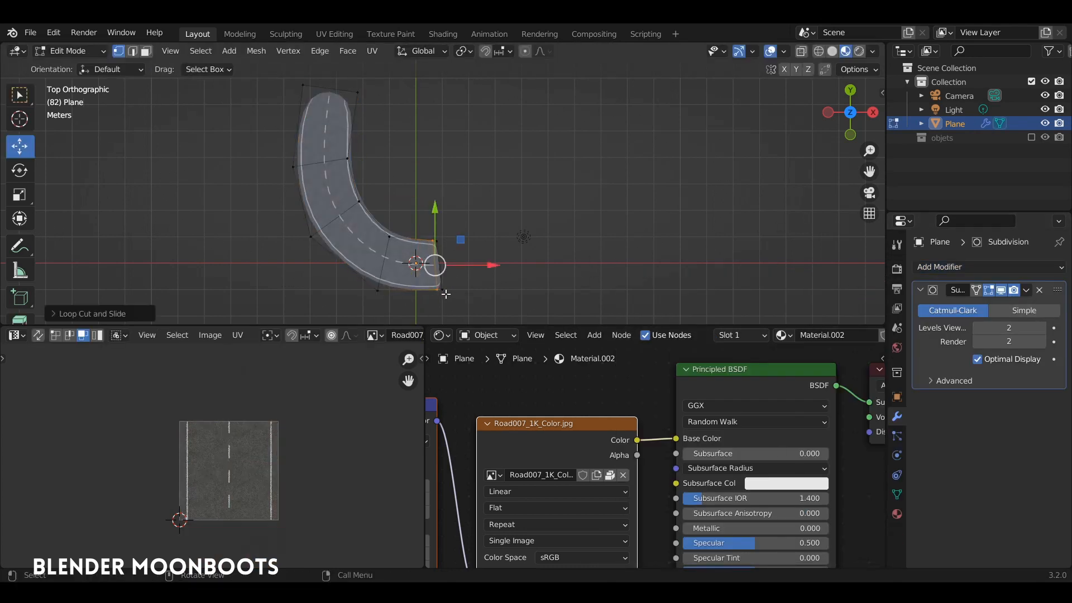
{"action": "key", "text": "ctrl+r"}
{"action": "left_click", "coordinate": [296, 115]}
{"action": "left_click", "coordinate": [294, 83]}
{"action": "key", "text": "Tab"}
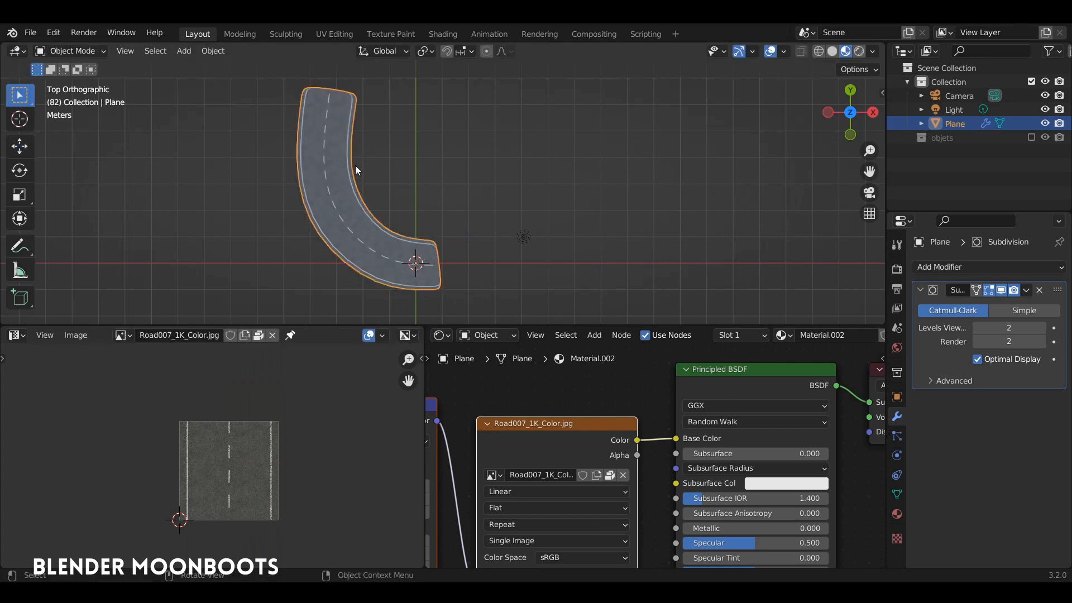
- Straighten the road's lower end edge by scaling its two vertices to 0 along X
{"action": "key", "text": "Tab"}
{"action": "key", "text": "a"}
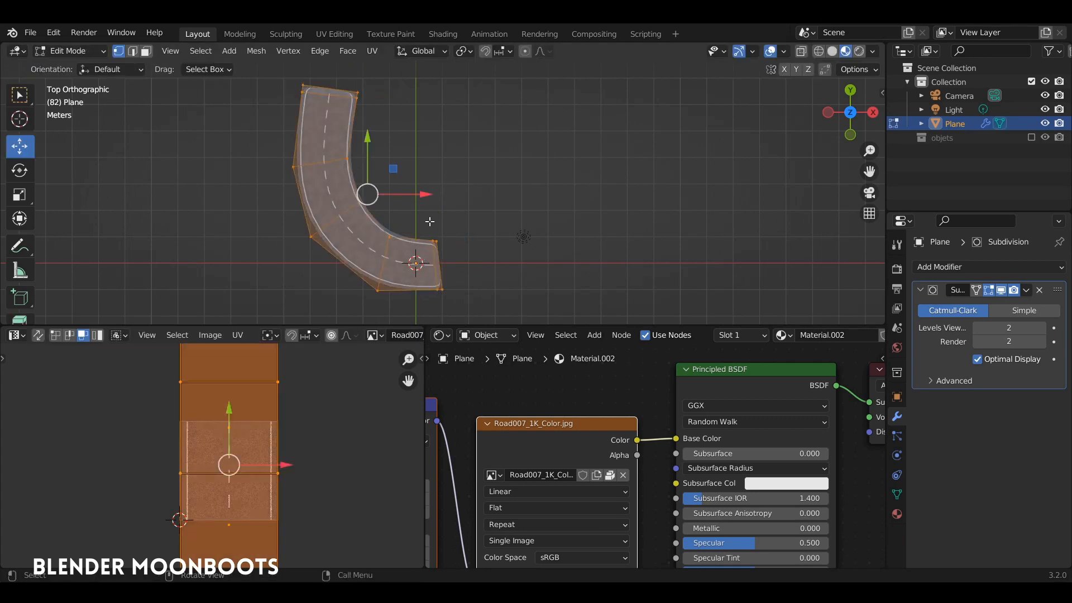
{"action": "left_click", "coordinate": [438, 239]}
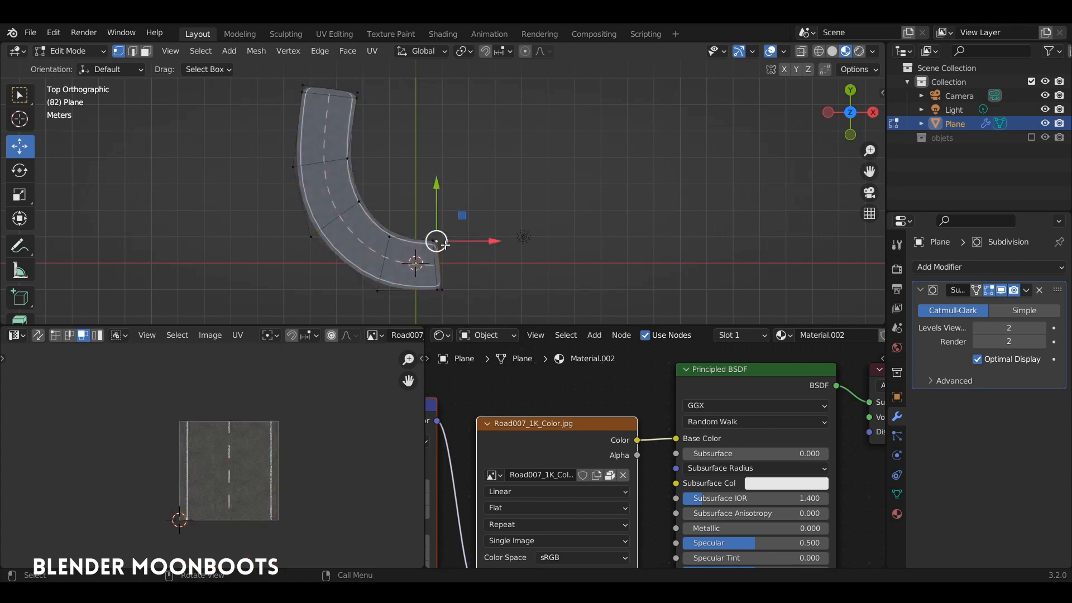
{"action": "left_click", "coordinate": [442, 289], "text": "shift"}
{"action": "key", "text": "s"}
{"action": "key", "text": "x"}
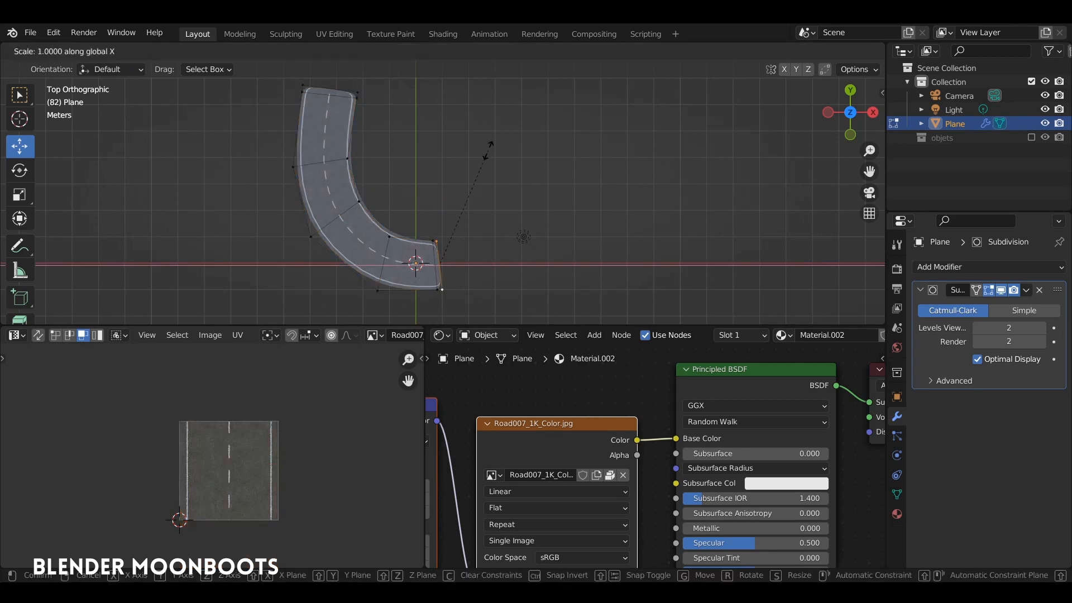
{"action": "key", "text": "0"}
{"action": "key", "text": "Return"}
- Extrude the lower end edge outward along X to add a rectangular road segment
{"action": "key", "text": "e"}
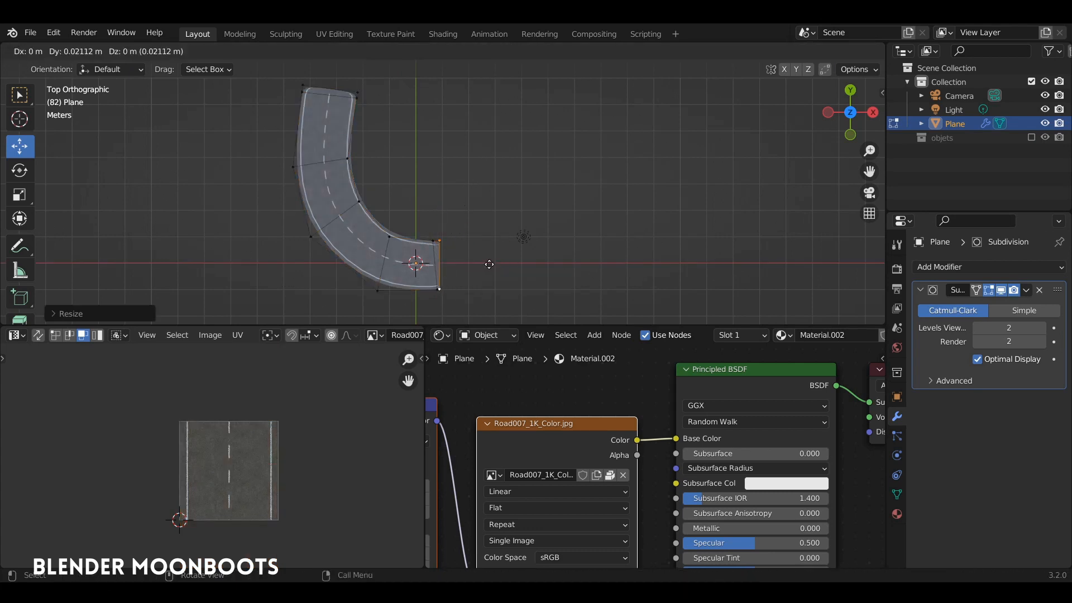
{"action": "key", "text": "x"}
{"action": "left_click", "coordinate": [538, 268]}
- Select the whole road mesh and apply a standard Unwrap
{"action": "key", "text": "a"}
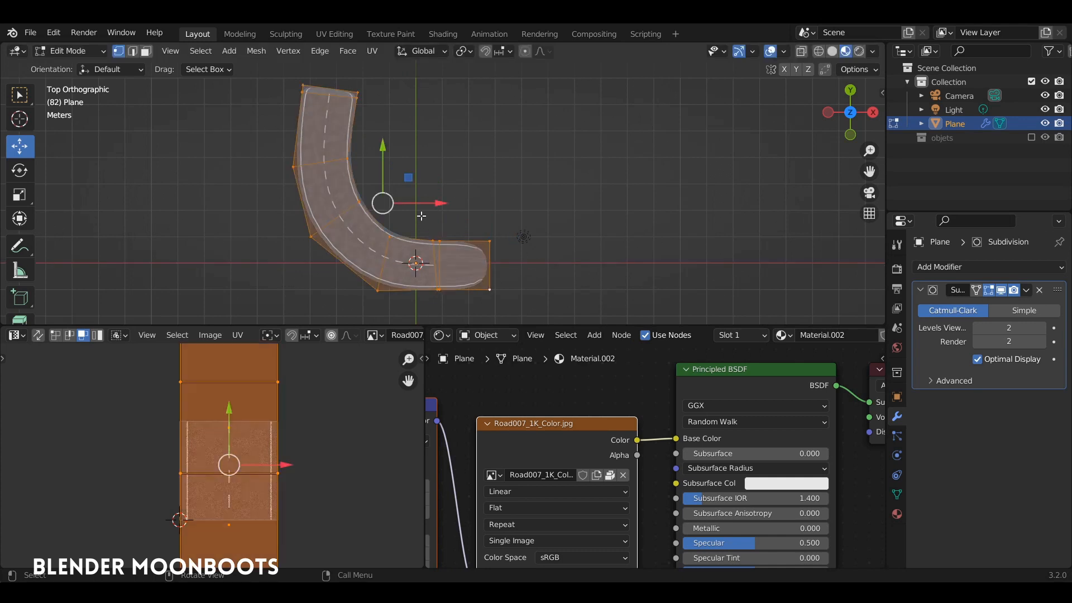
{"action": "key", "text": "u"}
{"action": "left_click", "coordinate": [391, 229]}
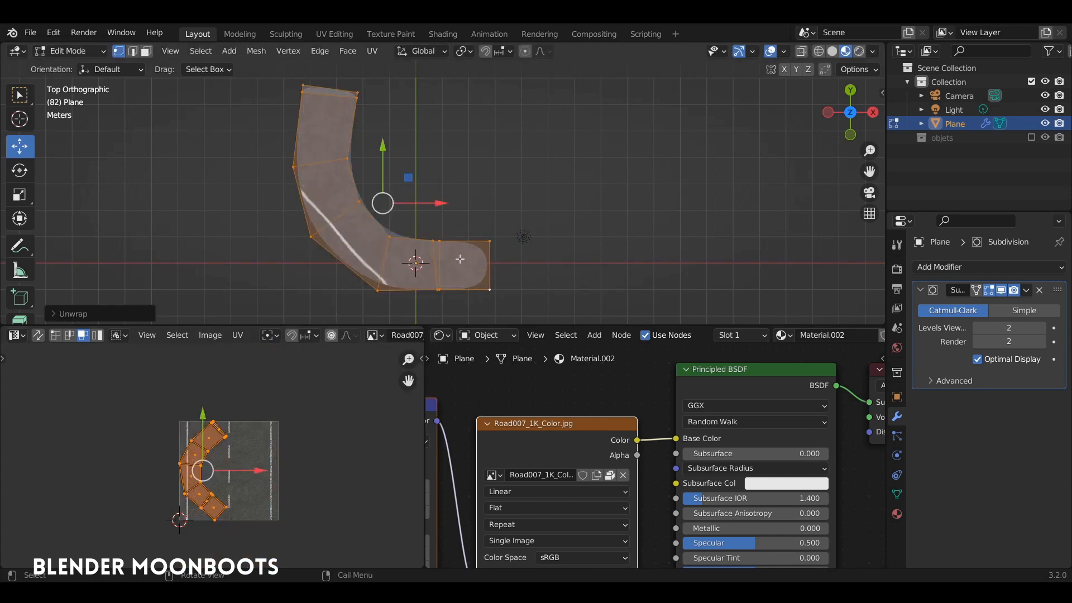
- In face mode, make the new rectangular end face active and unwrap with Follow Active Quads using Length Average
{"action": "key", "text": "3"}
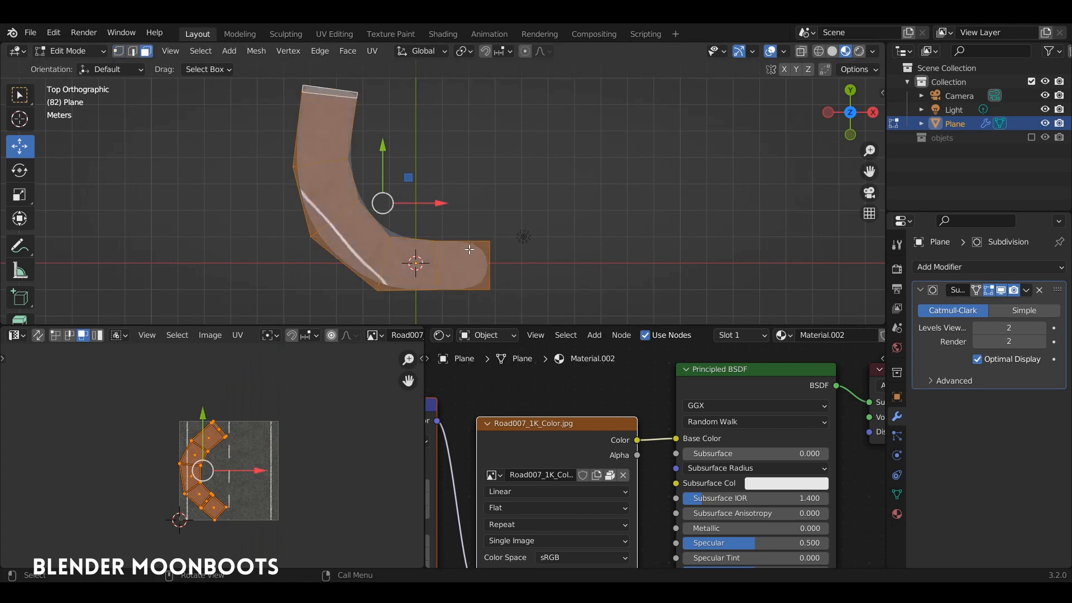
{"action": "left_click", "coordinate": [467, 267], "text": "shift"}
{"action": "left_click", "coordinate": [466, 264], "text": "shift"}
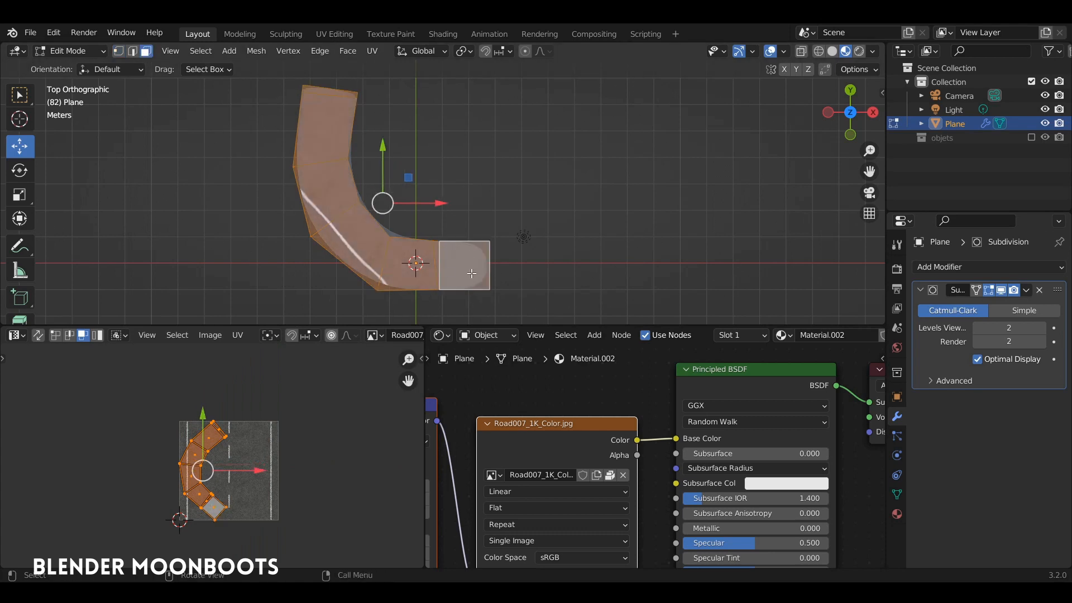
{"action": "scroll", "coordinate": [475, 246], "scroll_direction": "up", "scroll_amount": 1}
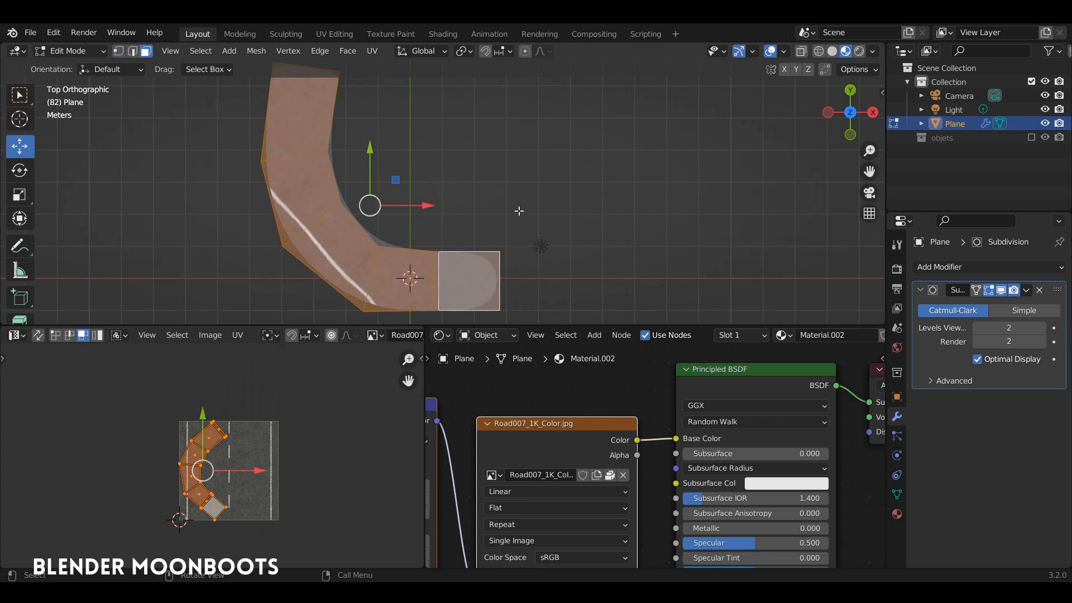
{"action": "key", "text": "u"}
{"action": "left_click", "coordinate": [501, 261]}
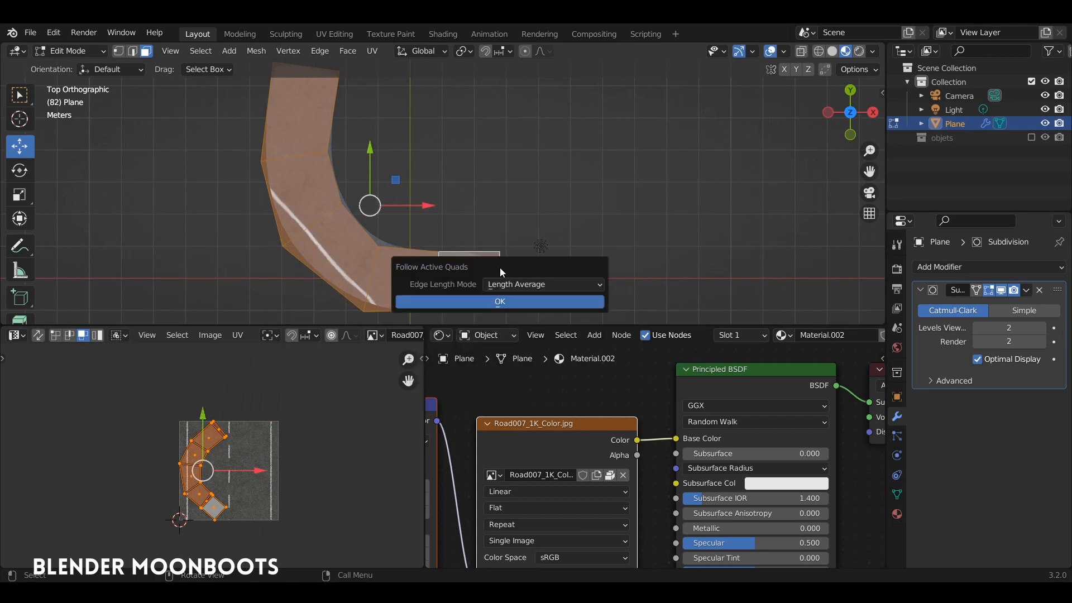
{"action": "left_click", "coordinate": [501, 301]}
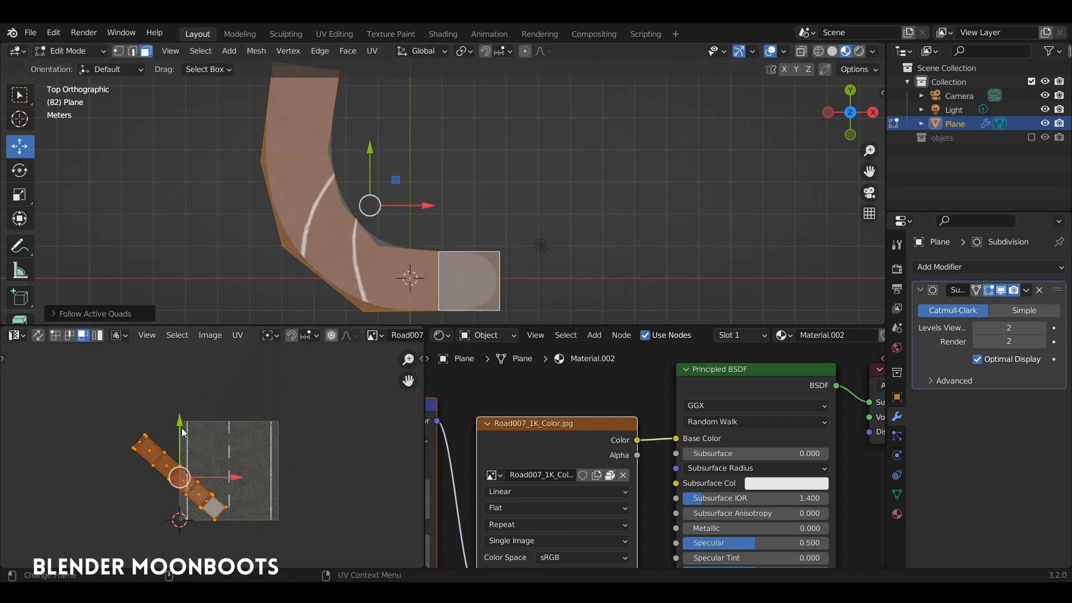
- Rotate the diagonal UV strip about 50 degrees so it runs vertically along the road image
{"action": "scroll", "coordinate": [209, 455], "scroll_direction": "up", "scroll_amount": 2}
{"action": "middle_click_drag", "start_coordinate": [195, 453], "coordinate": [225, 428]}
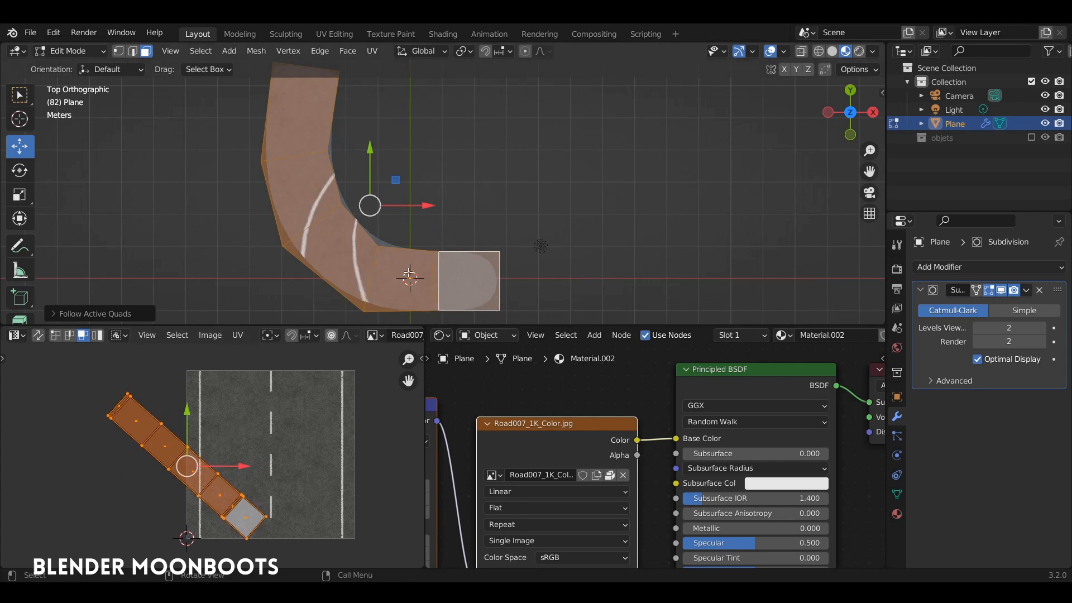
{"action": "key", "text": "r"}
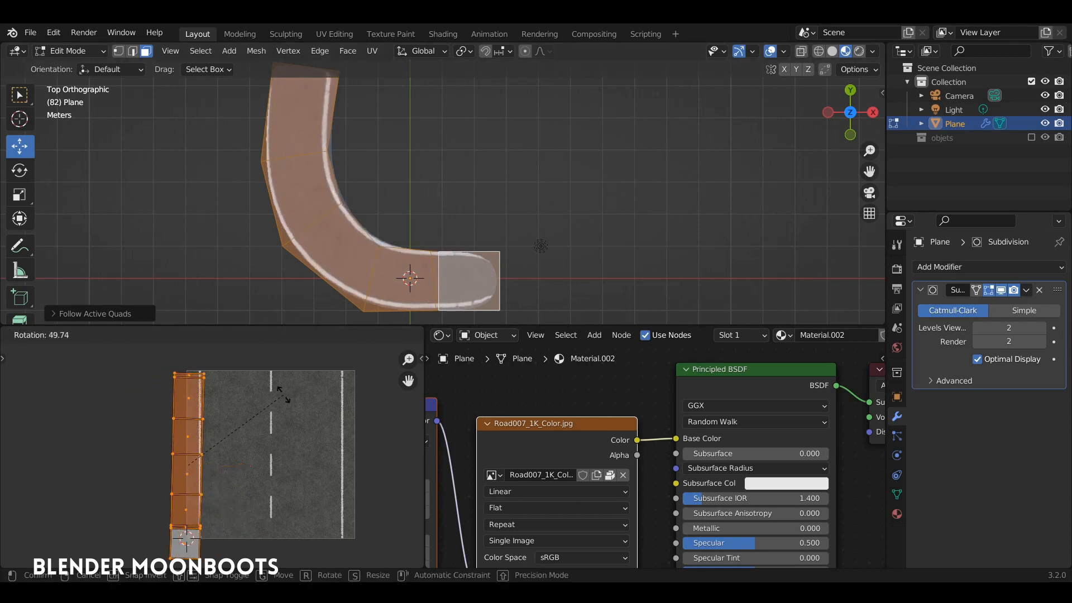
{"action": "left_click", "coordinate": [289, 391]}
- Enlarge the vertical UV strip and center it on the road image so its width matches the image
{"action": "key", "text": "s"}
{"action": "left_click", "coordinate": [327, 385]}
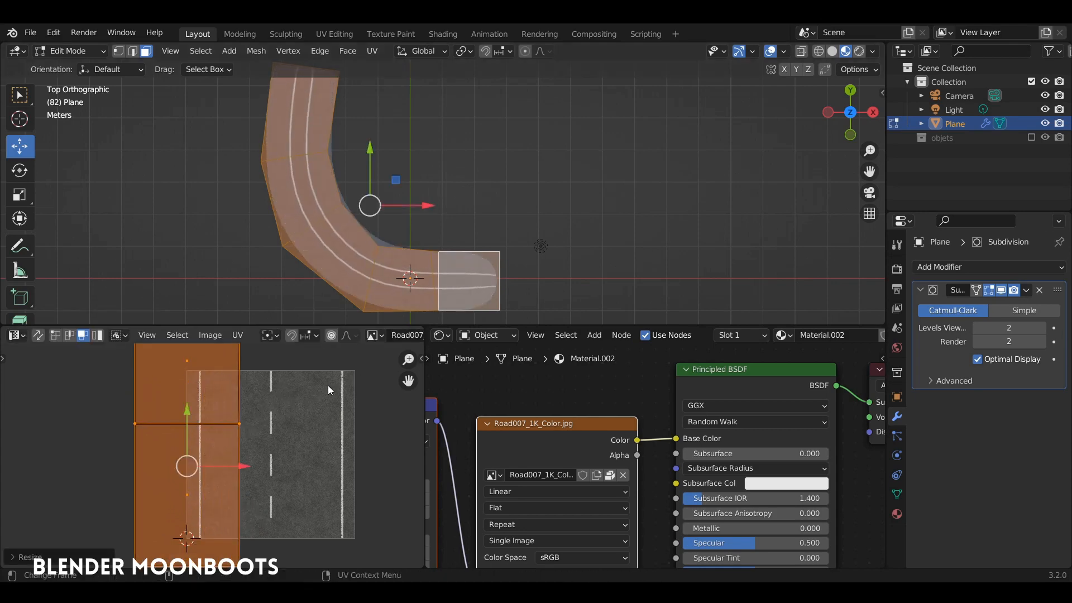
{"action": "key", "text": "s"}
{"action": "left_click", "coordinate": [293, 415]}
{"action": "key", "text": "g"}
{"action": "left_click", "coordinate": [345, 433]}
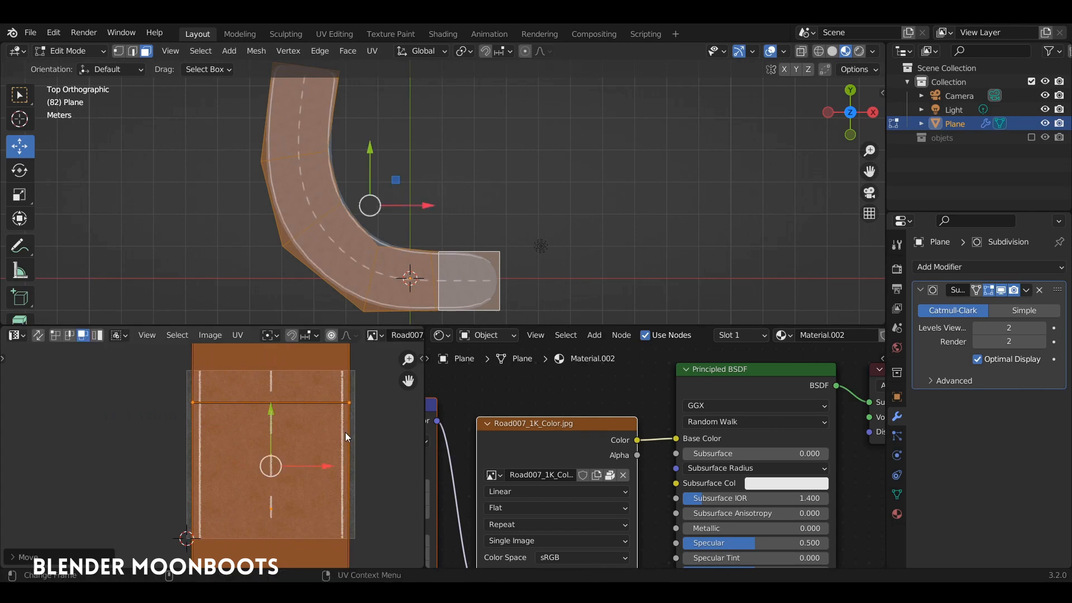
{"action": "key", "text": "s"}
{"action": "left_click", "coordinate": [369, 415]}
{"action": "scroll", "coordinate": [400, 247], "scroll_direction": "down", "scroll_amount": 2}
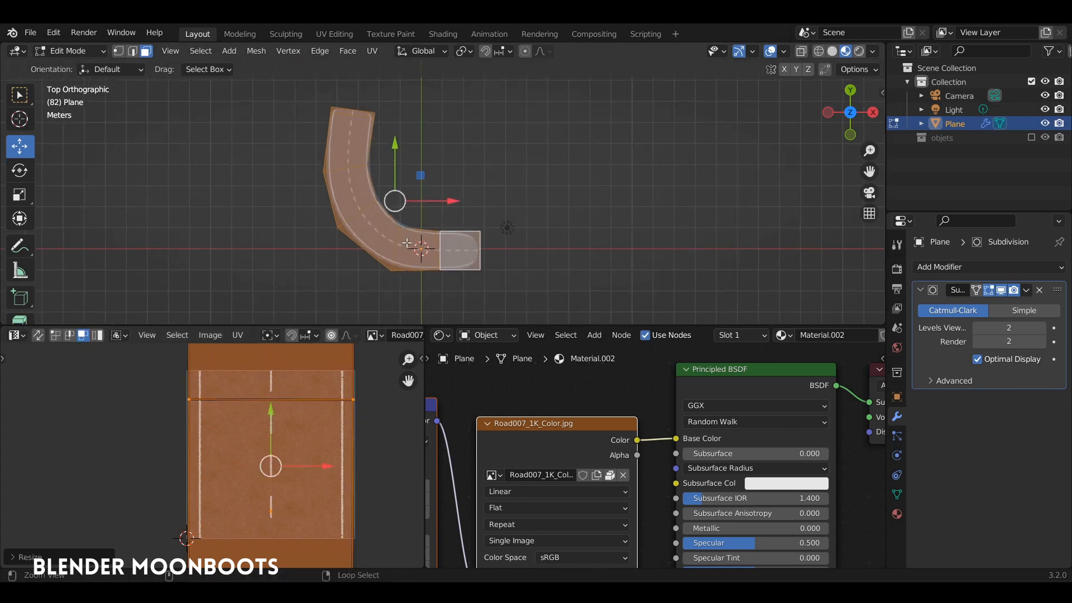
- Add a supporting edge loop close to the outer edge of the road's straight end to sharpen its corners
{"action": "key", "text": "Tab"}
{"action": "scroll", "coordinate": [414, 229], "scroll_direction": "up", "scroll_amount": 3}
{"action": "key", "text": "Tab"}
{"action": "key", "text": "ctrl+r"}
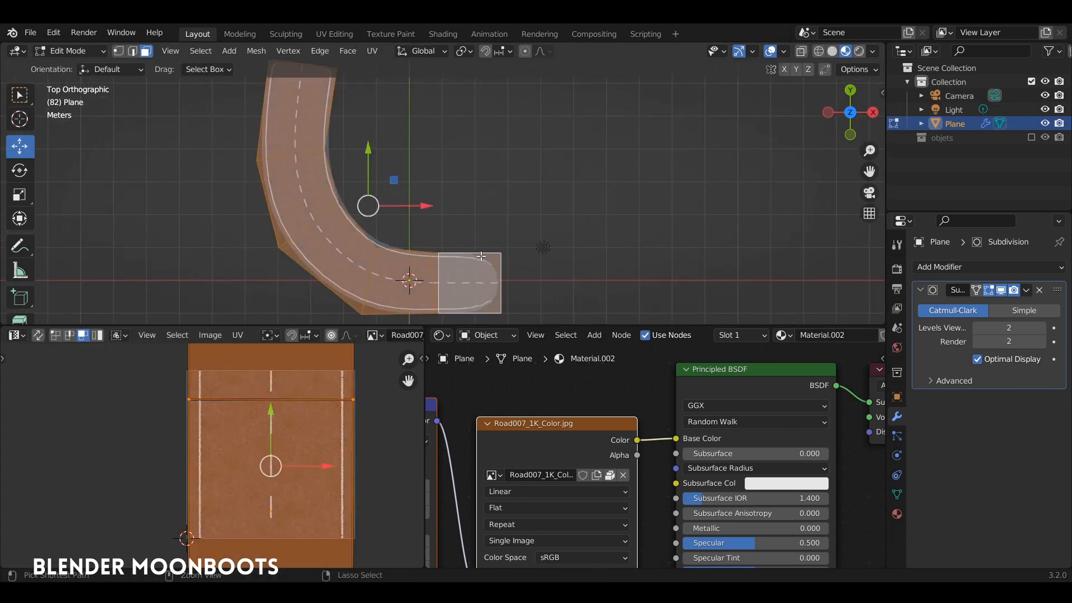
{"action": "left_click", "coordinate": [472, 263]}
{"action": "left_click", "coordinate": [498, 256]}
{"action": "key", "text": "Tab"}
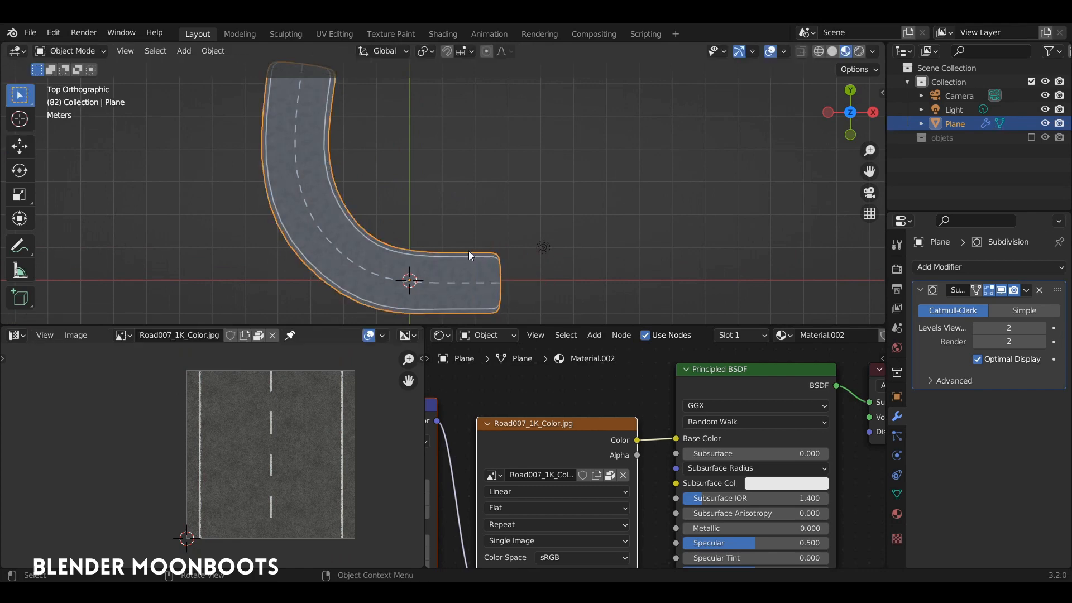
{"action": "scroll", "coordinate": [468, 255], "scroll_direction": "down", "scroll_amount": 1}
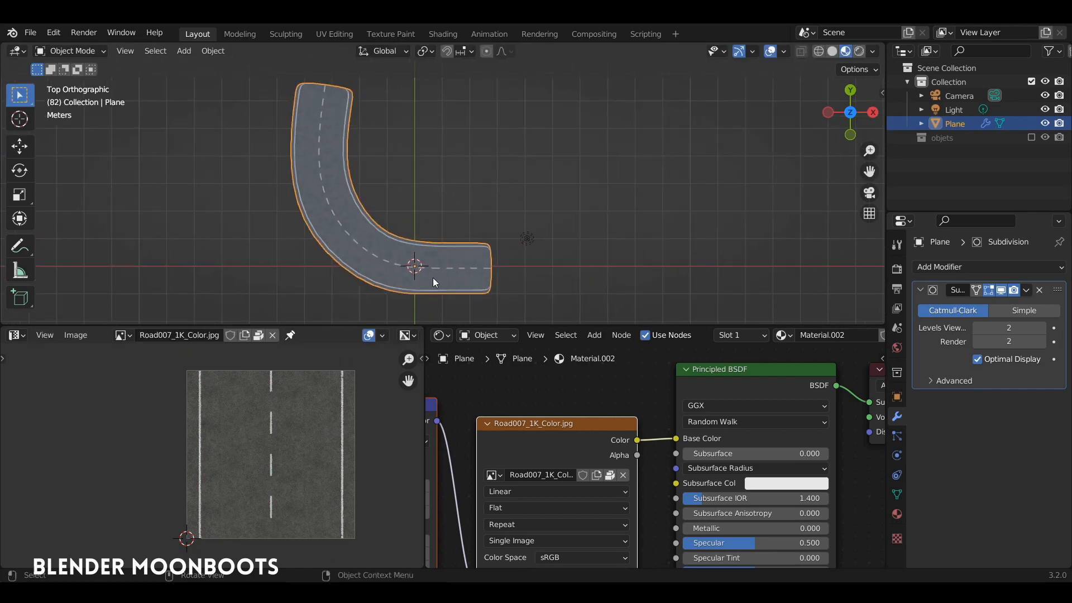
- Select the whole road mesh and apply a standard Unwrap
{"action": "key", "text": "Tab"}
{"action": "key", "text": "a"}
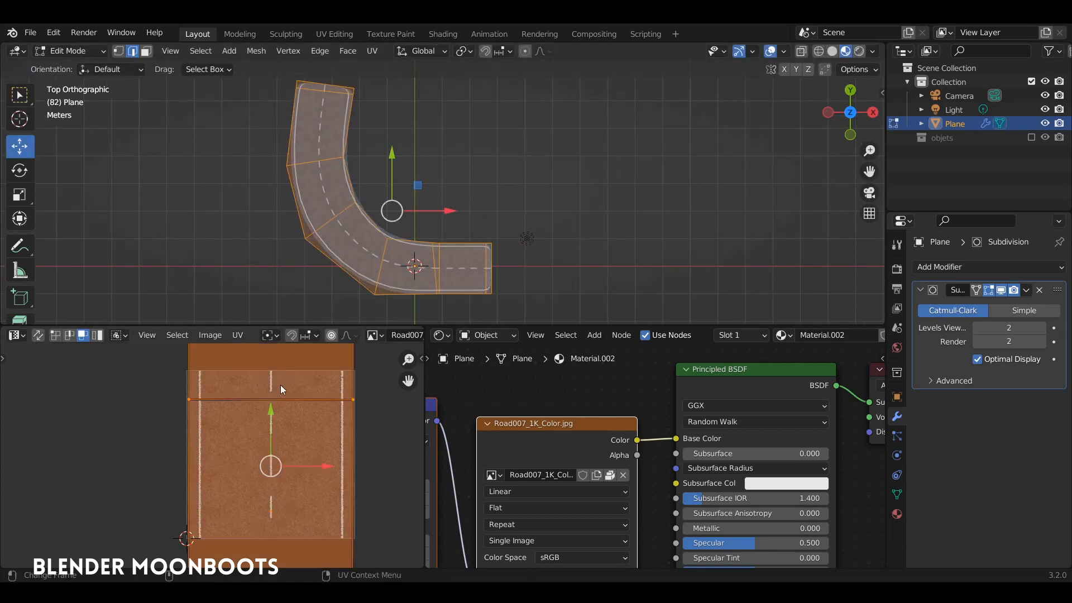
{"action": "key", "text": "u"}
{"action": "left_click", "coordinate": [338, 168]}
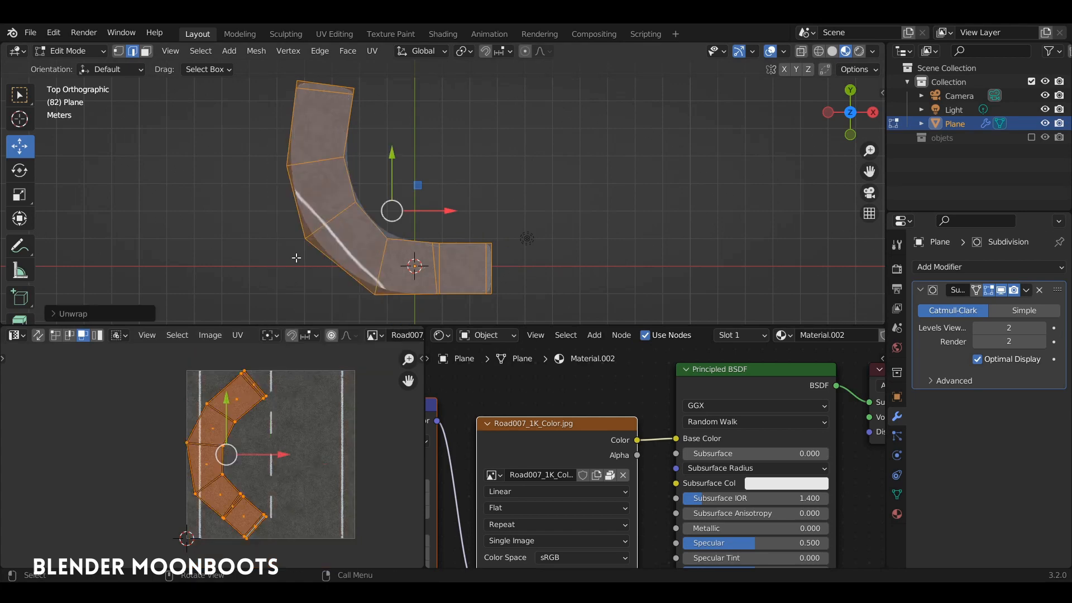
- Widen the UV editor and straighten the road's curved UV island with the UV Squares add-on's To Grid By Shape
{"action": "scroll", "coordinate": [333, 385], "scroll_direction": "down", "scroll_amount": 1}
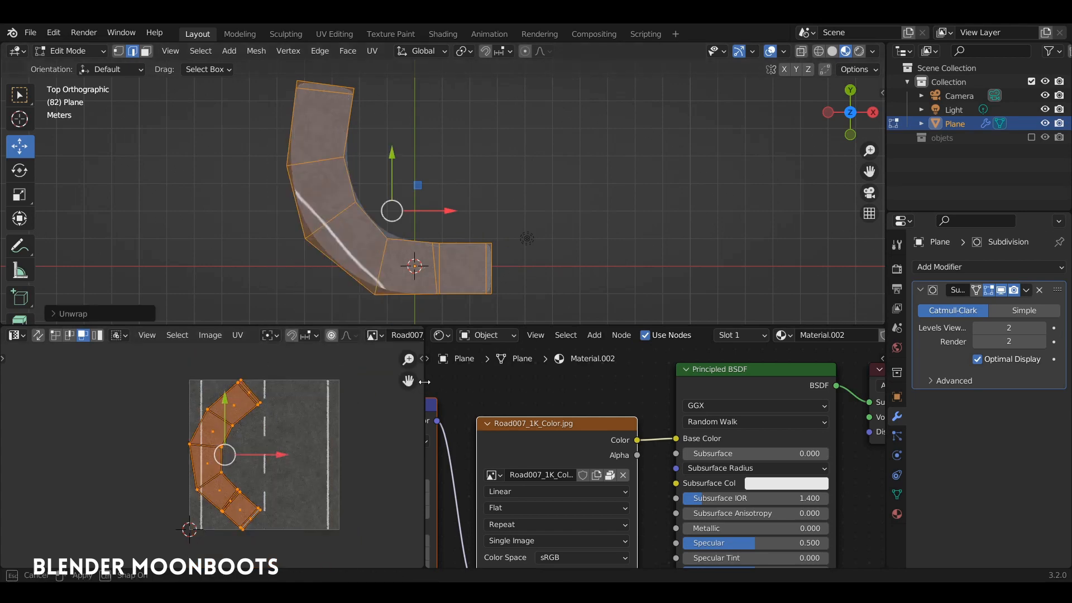
{"action": "left_click_drag", "start_coordinate": [425, 398], "coordinate": [536, 404]}
{"action": "middle_click_drag", "start_coordinate": [404, 411], "coordinate": [337, 403]}
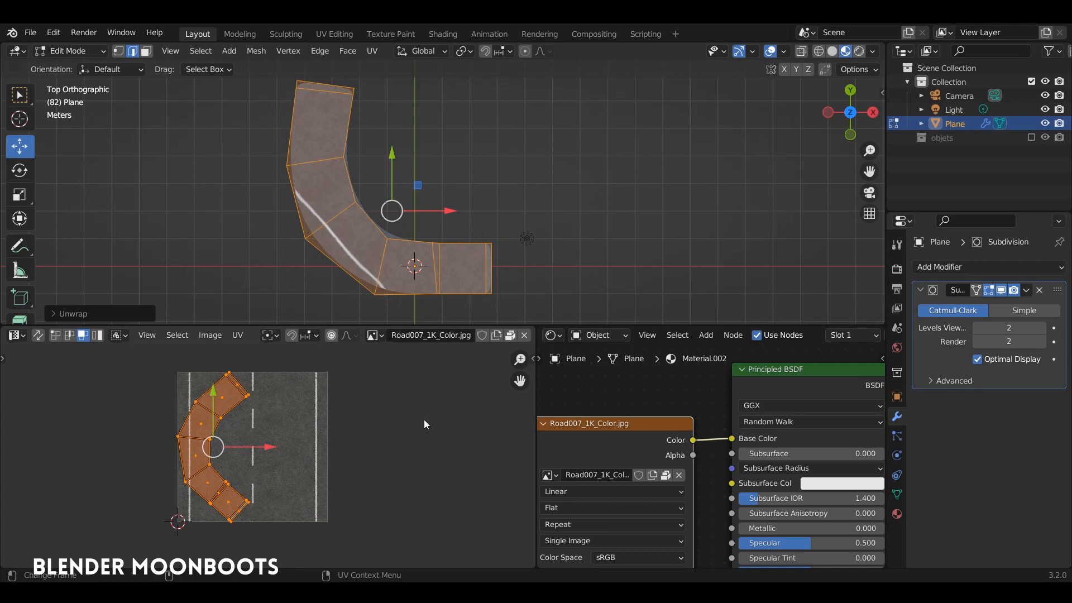
{"action": "key", "text": "n"}
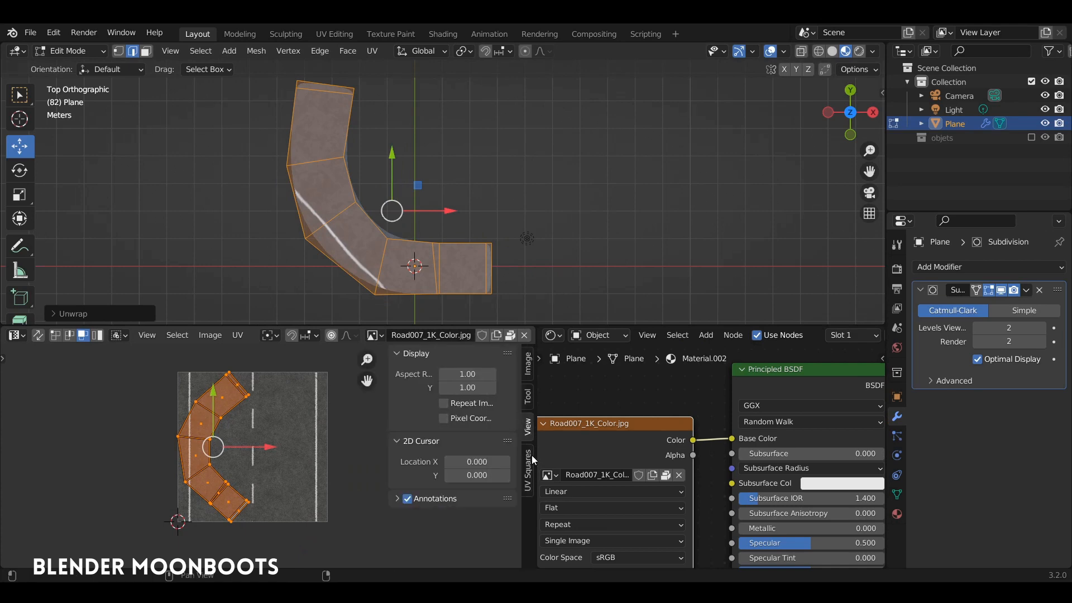
{"action": "left_click", "coordinate": [528, 469]}
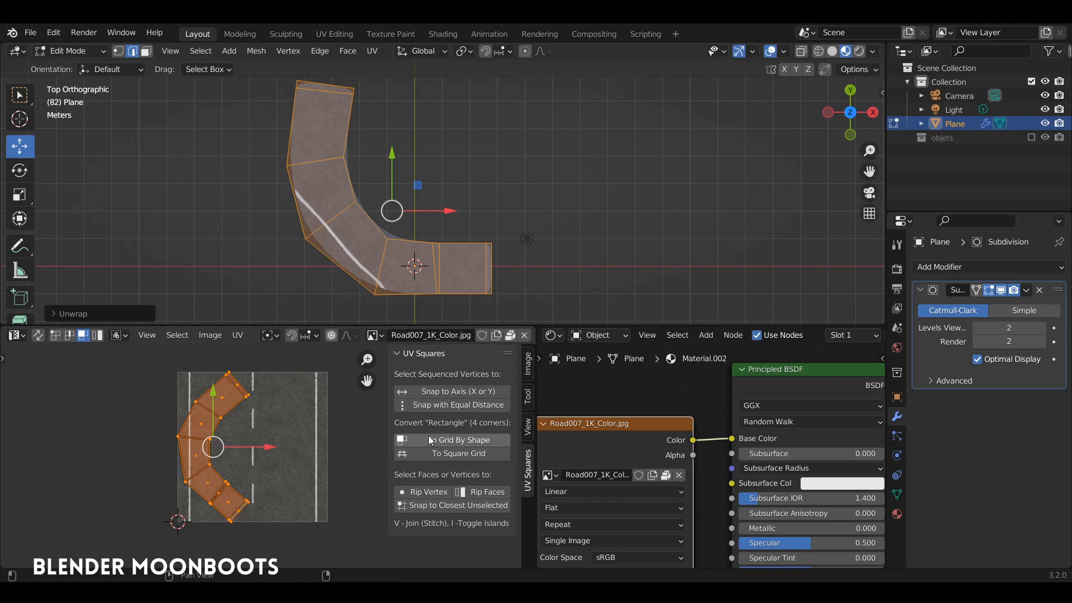
{"action": "left_click", "coordinate": [472, 440]}
- Rotate the straightened UV strip upright, then enlarge and center it to match the width of the road image
{"action": "key", "text": "r"}
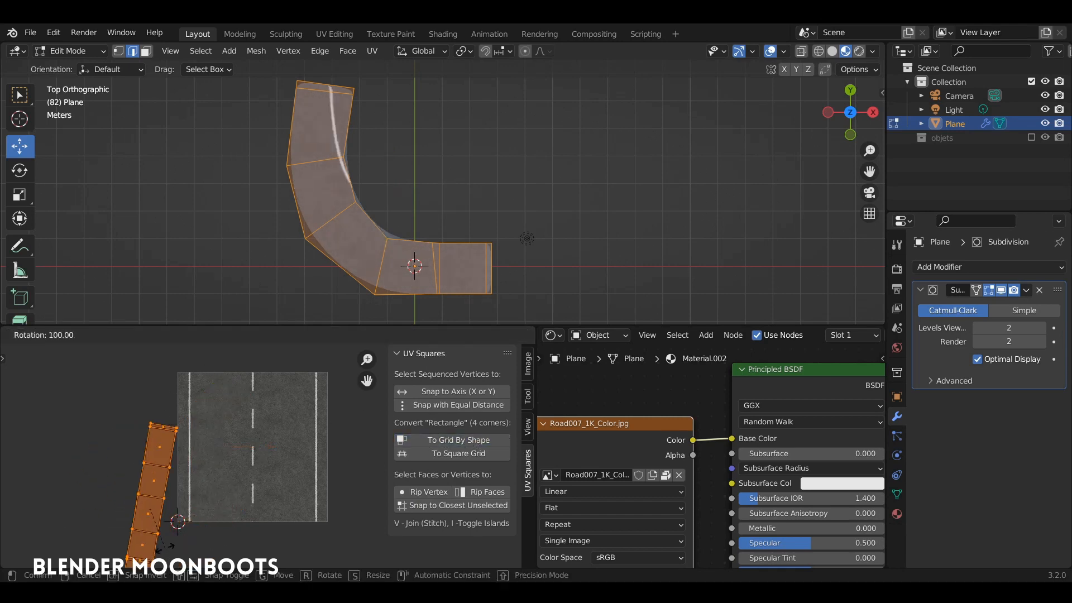
{"action": "left_click", "coordinate": [171, 545]}
{"action": "key", "text": "s"}
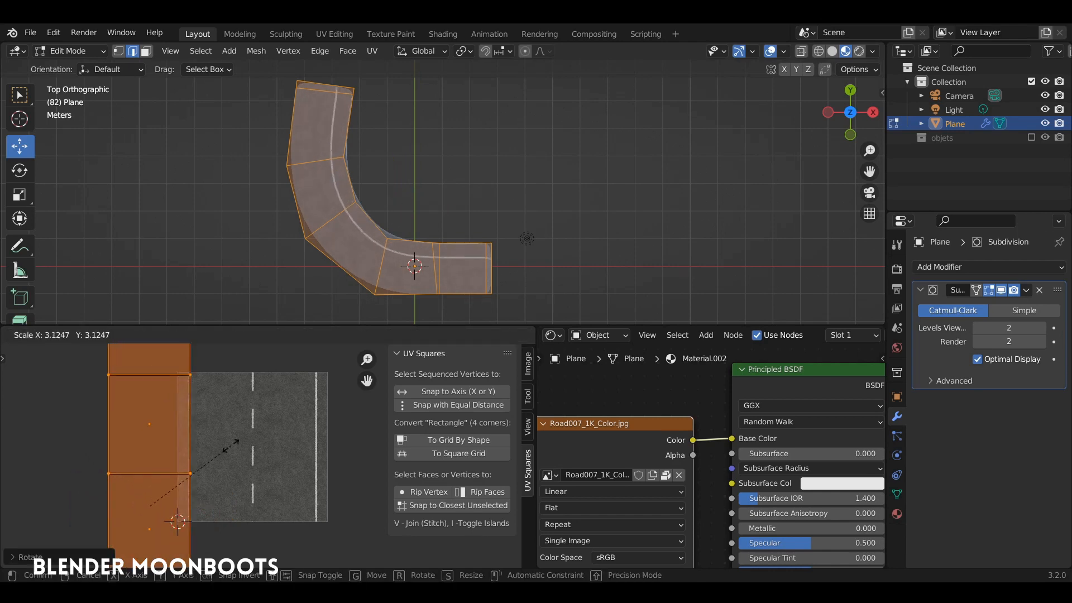
{"action": "left_click", "coordinate": [215, 460]}
{"action": "key", "text": "g"}
{"action": "left_click", "coordinate": [313, 449]}
{"action": "key", "text": "s"}
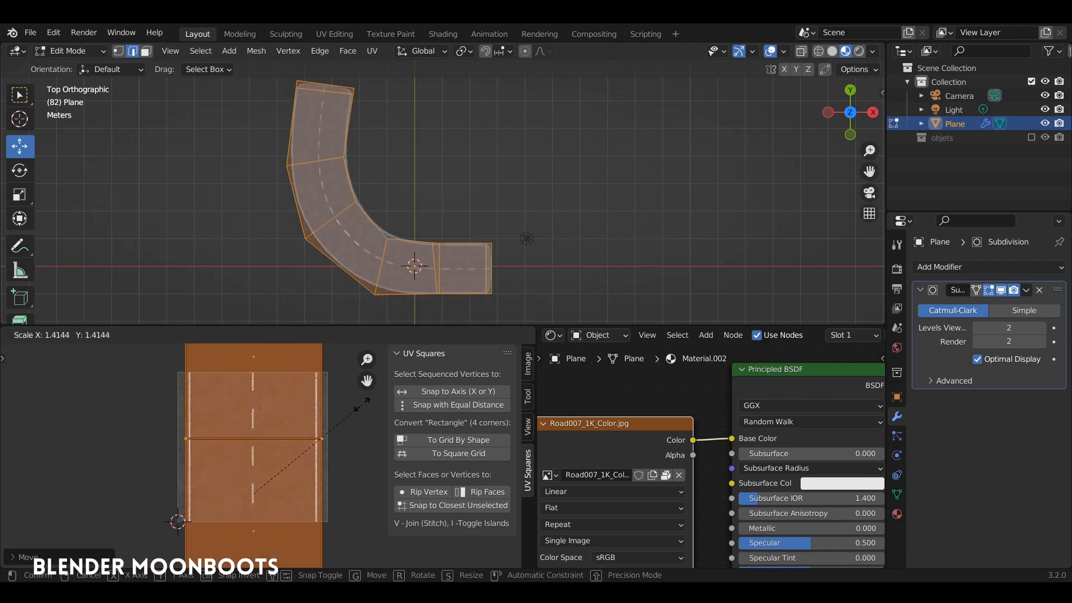
{"action": "left_click", "coordinate": [351, 421]}
{"action": "key", "text": "Tab"}
{"action": "middle_click_drag", "start_coordinate": [420, 267], "coordinate": [542, 54]}
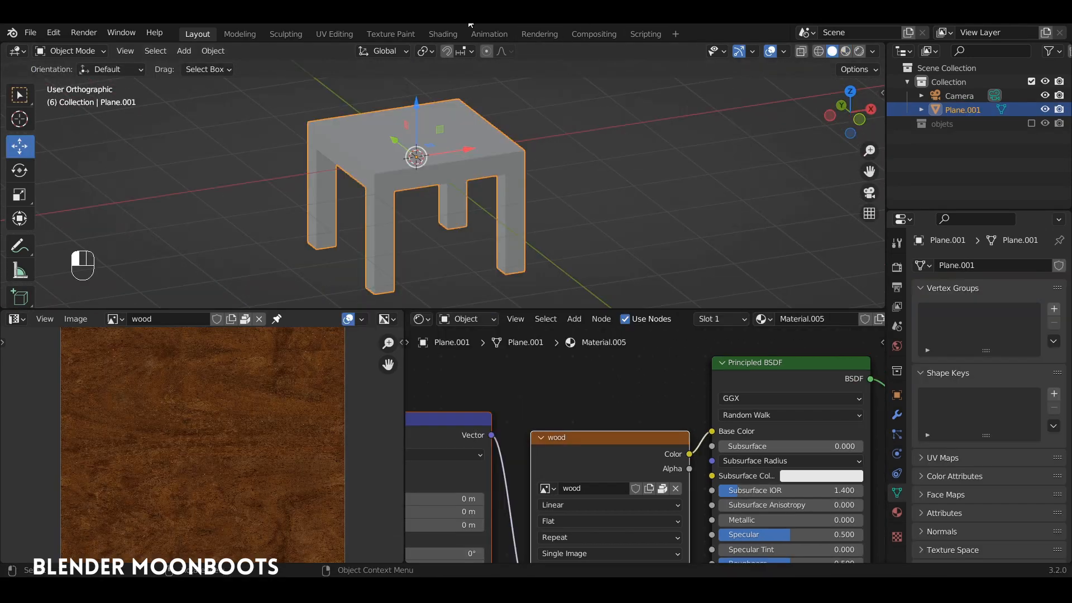
{"action": "key", "text": "Tab"}
{"action": "key", "text": "u"}
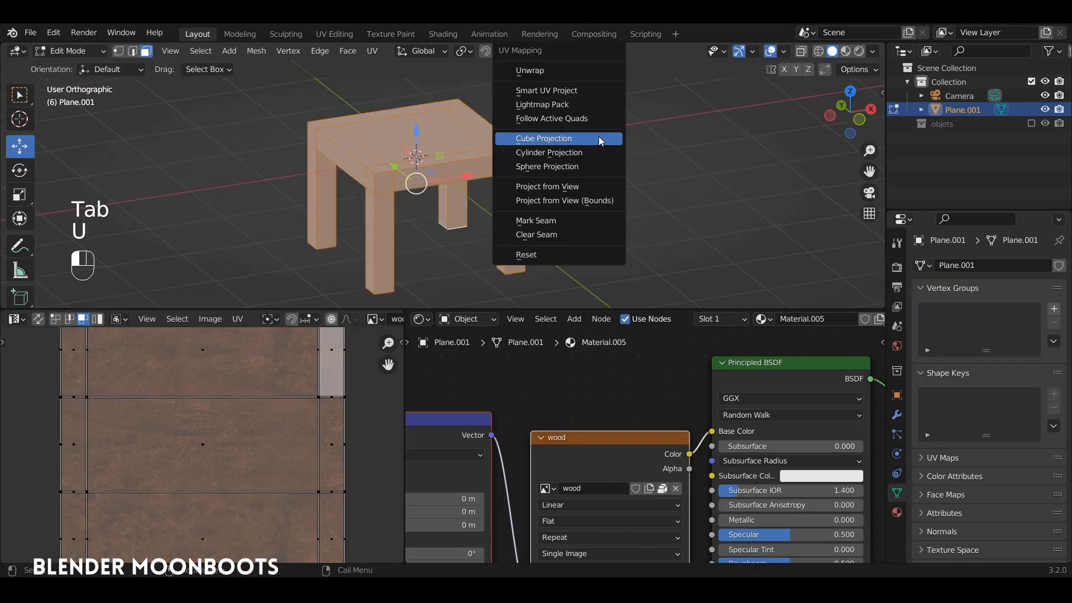
{"action": "left_click", "coordinate": [585, 138]}
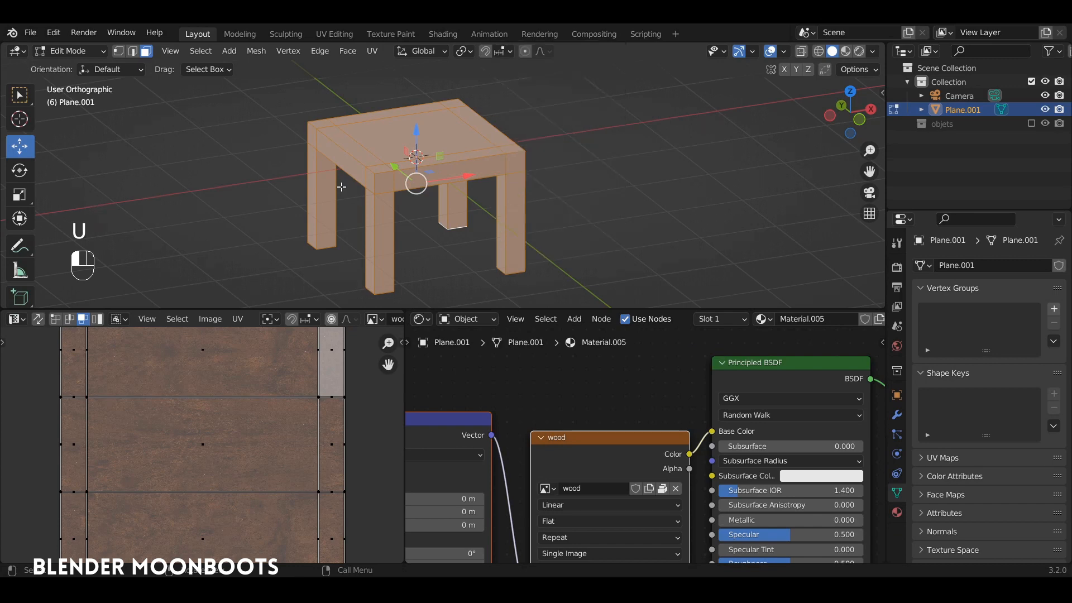
{"action": "key", "text": "Tab"}
- Apply Cube Projection to the whole table mesh in edit mode
{"action": "scroll", "coordinate": [448, 169], "scroll_direction": "up", "scroll_amount": 2}
{"action": "left_click_drag", "start_coordinate": [456, 149], "coordinate": [465, 223], "text": "alt"}
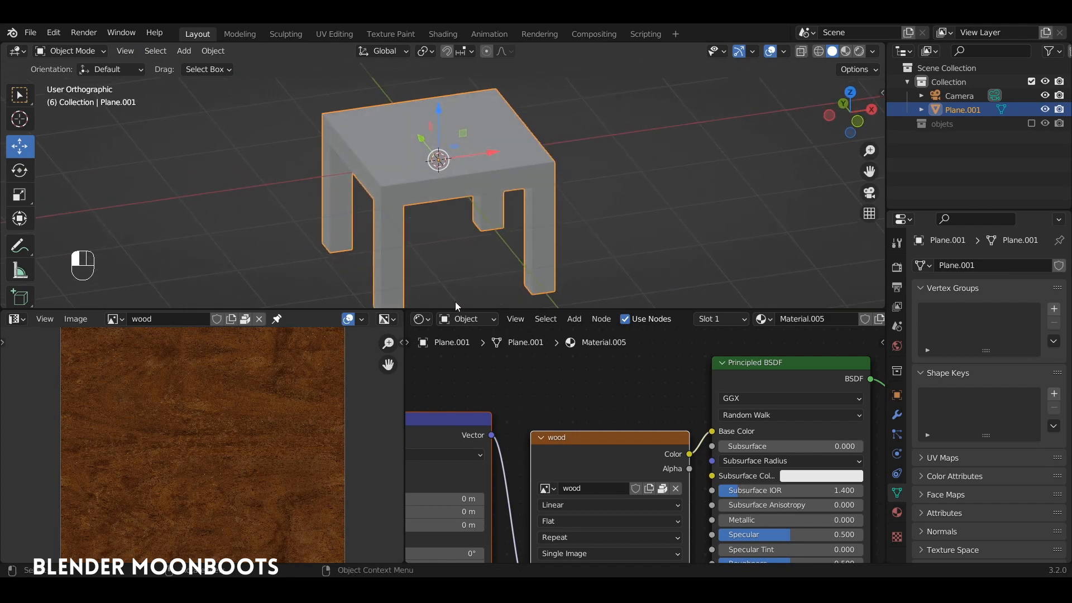
{"action": "left_click_drag", "start_coordinate": [455, 309], "coordinate": [455, 316]}
{"action": "key", "text": "Tab"}
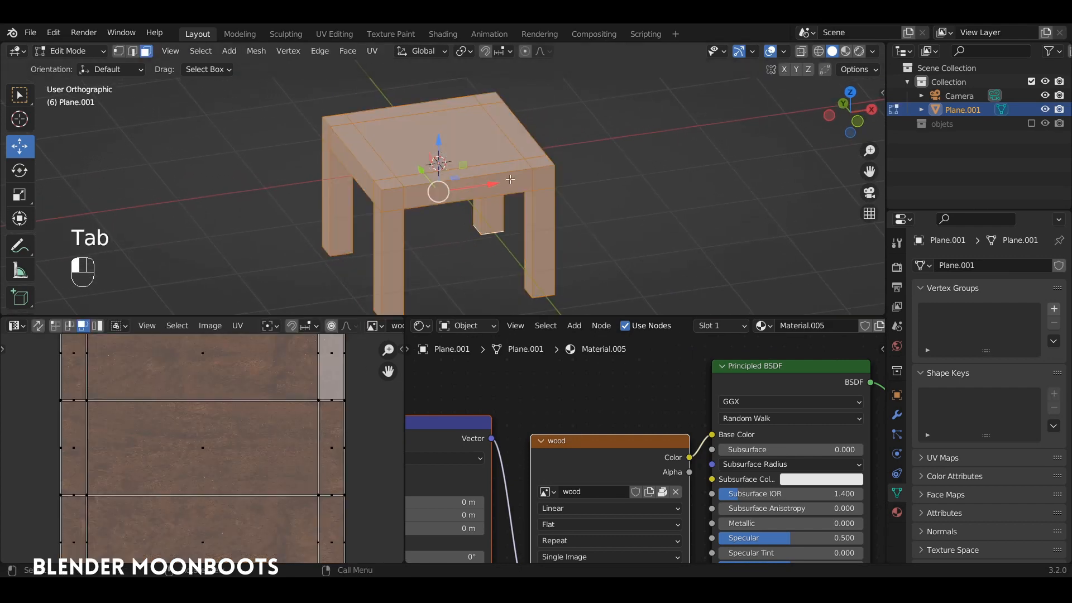
{"action": "mouse_move", "coordinate": [499, 173]}
{"action": "left_mouse_down", "text": "alt"}
{"action": "mouse_move", "coordinate": [509, 165]}
{"action": "mouse_move", "coordinate": [511, 186]}
{"action": "left_mouse_up", "text": "alt"}
{"action": "scroll", "coordinate": [506, 167], "scroll_direction": "up", "scroll_amount": 3}
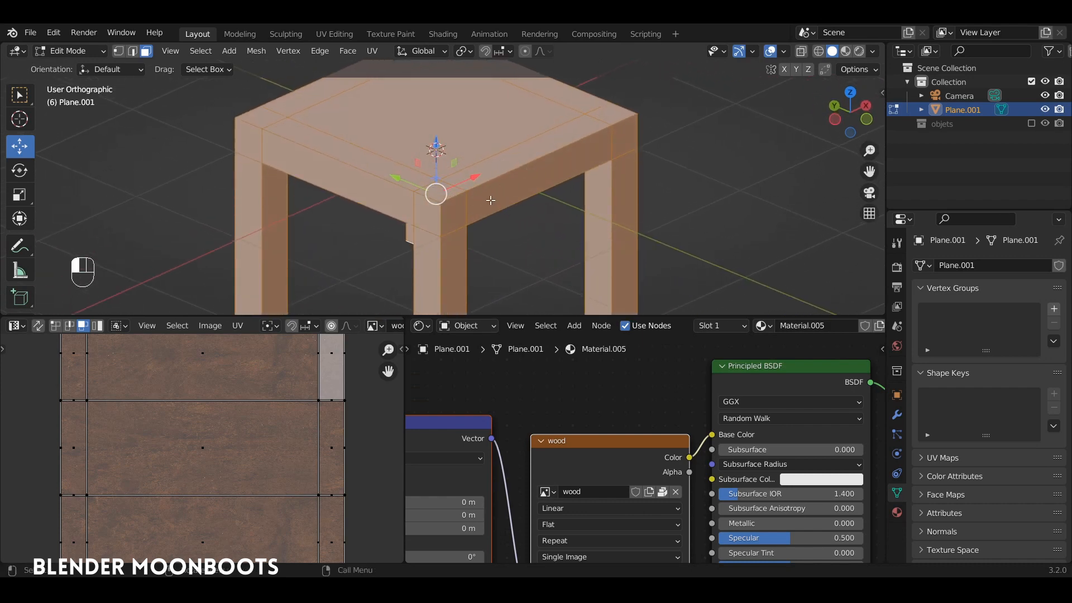
{"action": "key", "text": "u"}
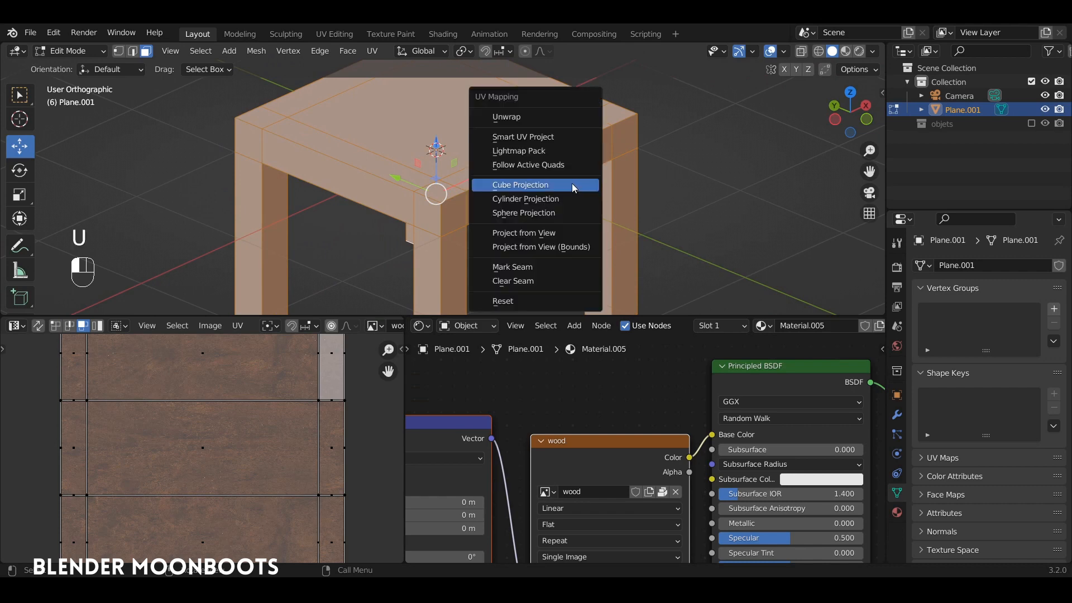
{"action": "left_click", "coordinate": [558, 185]}
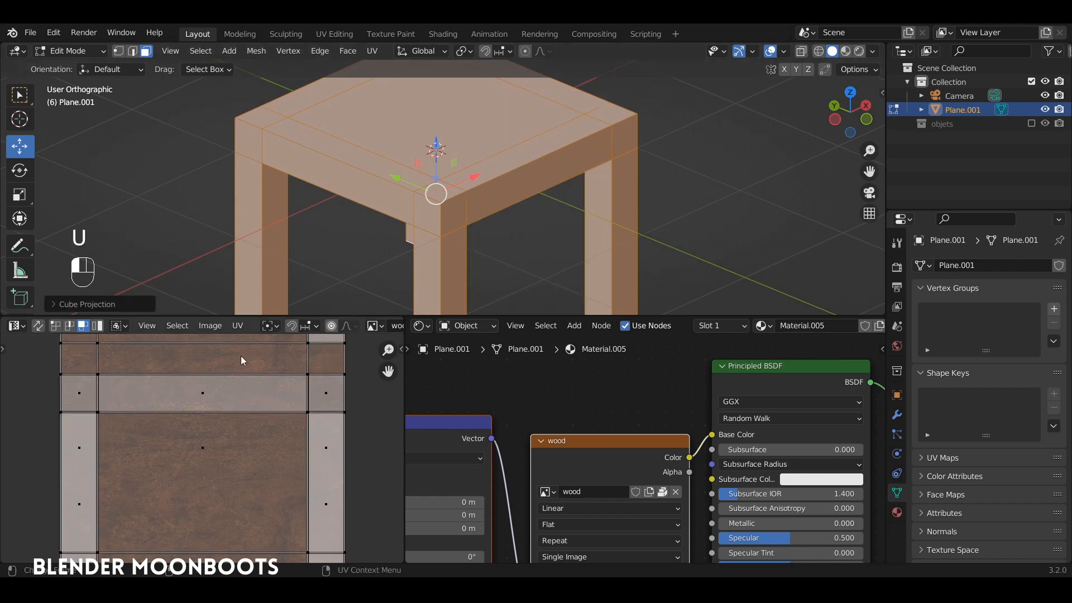
- Select the leg, corner and apron faces along one side of the table to examine their UV layout
{"action": "scroll", "coordinate": [240, 356], "scroll_direction": "down", "scroll_amount": 1}
{"action": "left_click", "coordinate": [452, 257]}
{"action": "left_click", "coordinate": [455, 217], "text": "shift"}
{"action": "left_click", "coordinate": [505, 190], "text": "shift"}
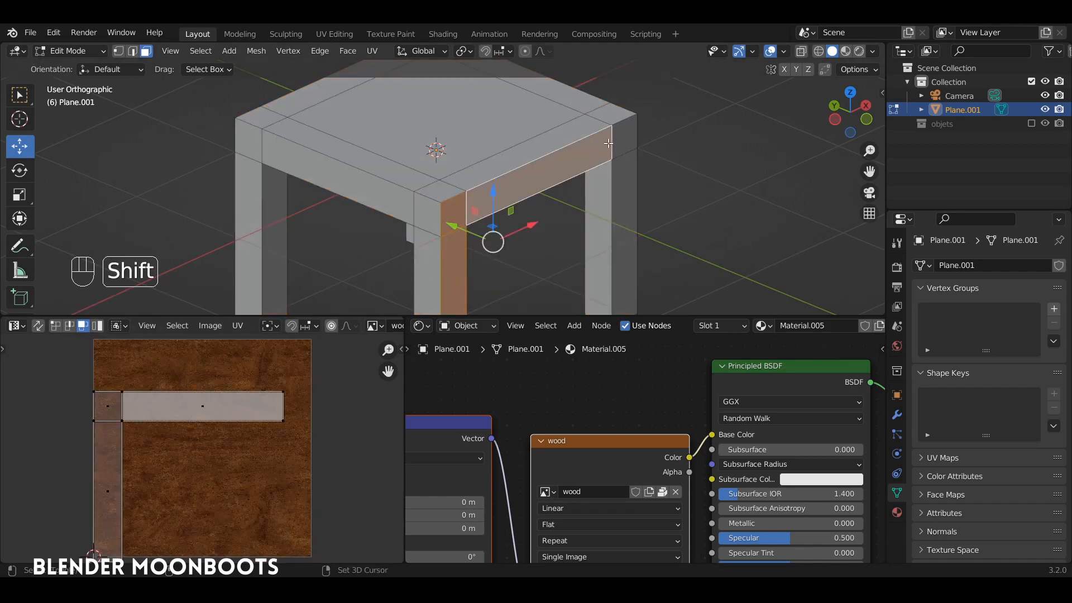
{"action": "left_click", "coordinate": [616, 142], "text": "shift"}
{"action": "left_click", "coordinate": [624, 183], "text": "shift"}
{"action": "scroll", "coordinate": [541, 171], "scroll_direction": "down", "scroll_amount": 2}
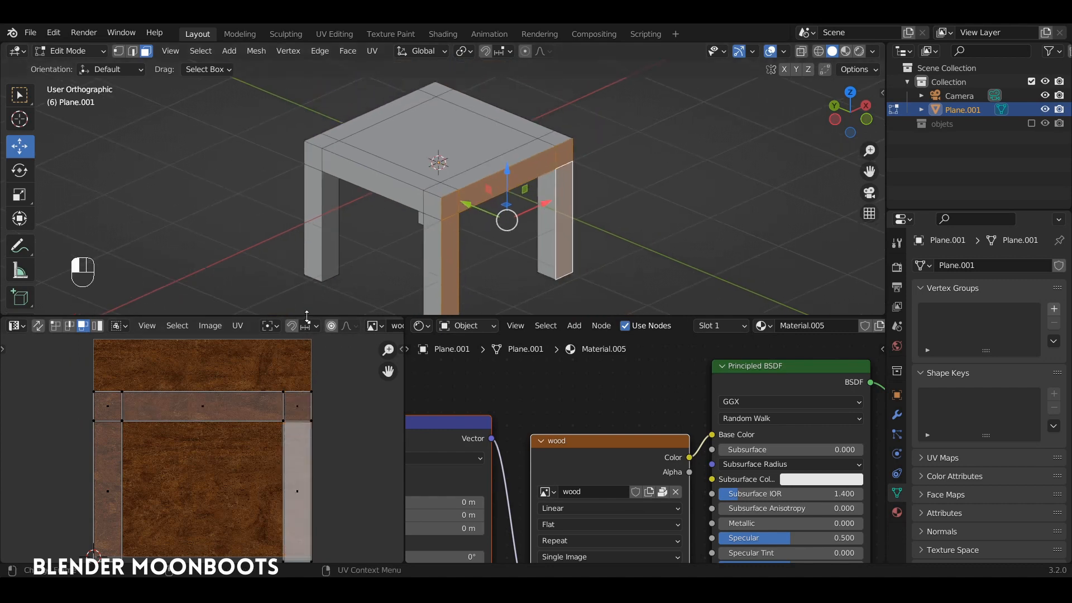
{"action": "left_click_drag", "start_coordinate": [306, 316], "coordinate": [308, 299]}
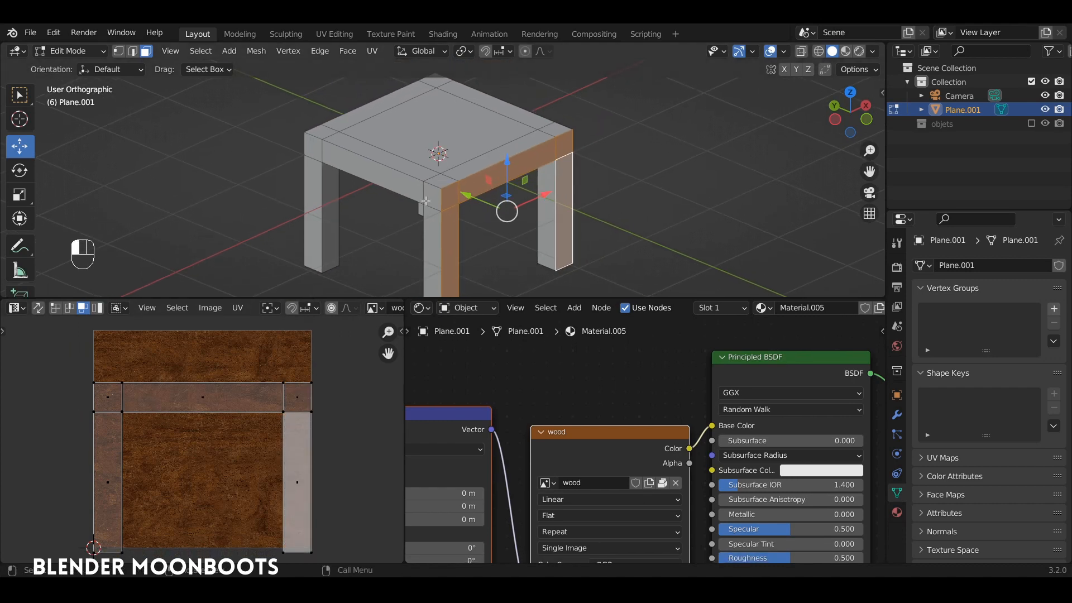
- Select all the faces of the tabletop to examine how their UVs cover the wood image
{"action": "left_click", "coordinate": [411, 167]}
{"action": "left_click", "coordinate": [497, 161], "text": "shift"}
{"action": "left_click", "coordinate": [441, 134], "text": "shift"}
{"action": "left_click", "coordinate": [553, 126], "text": "shift"}
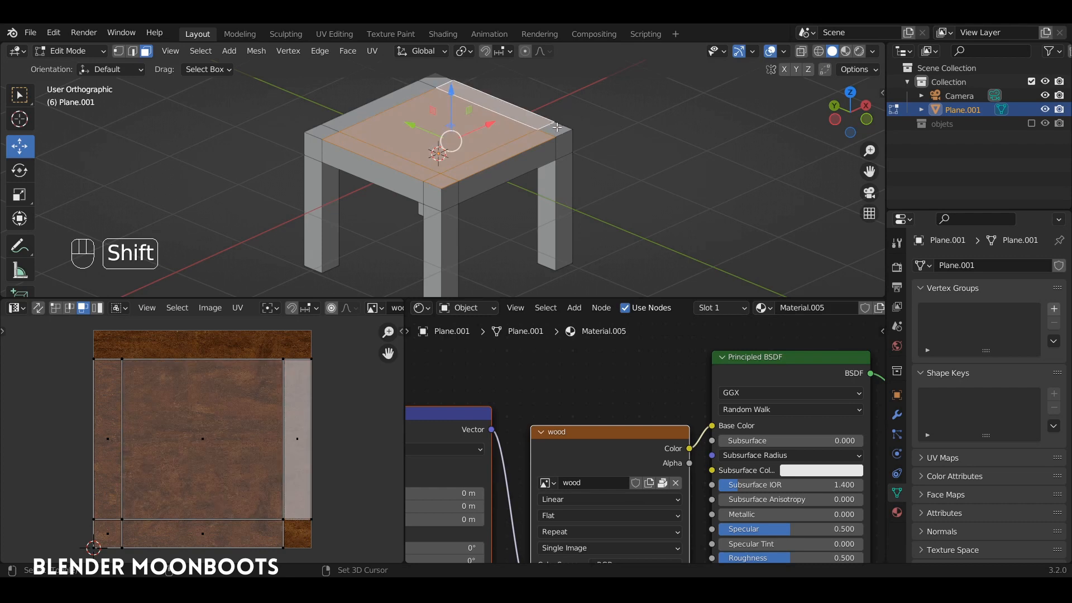
{"action": "left_click", "coordinate": [433, 83], "text": "shift"}
{"action": "left_click", "coordinate": [332, 132], "text": "shift"}
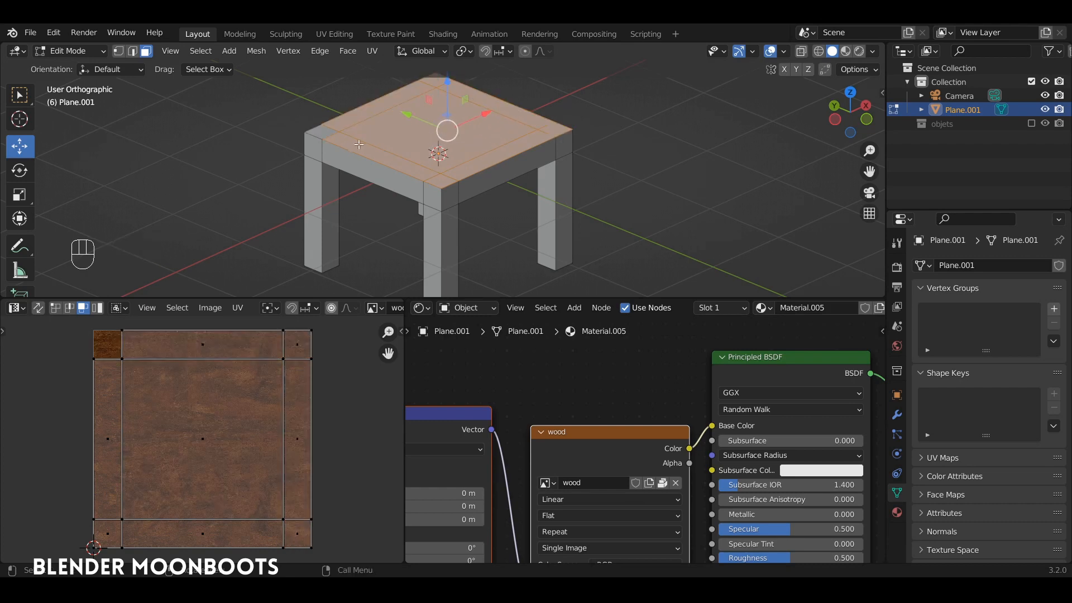
{"action": "left_click", "coordinate": [319, 135], "text": "shift"}
- Return to object mode and switch the viewport to Material Preview to inspect the wood texture on the table
{"action": "left_click_drag", "start_coordinate": [636, 117], "coordinate": [599, 91], "text": "alt"}
{"action": "key", "text": "Tab"}
{"action": "key", "text": "Tab"}
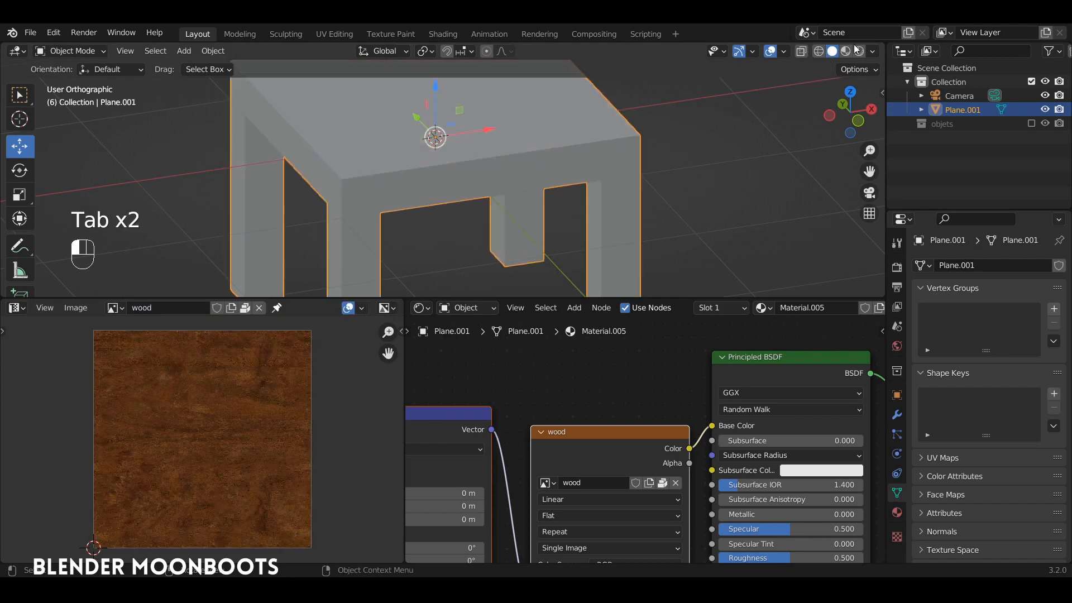
{"action": "left_click", "coordinate": [846, 51]}
{"action": "left_click_drag", "start_coordinate": [549, 161], "coordinate": [636, 114], "text": "alt"}
{"action": "scroll", "coordinate": [661, 160], "scroll_direction": "down", "scroll_amount": 3}
{"action": "scroll", "coordinate": [645, 146], "scroll_direction": "down", "scroll_amount": 2}
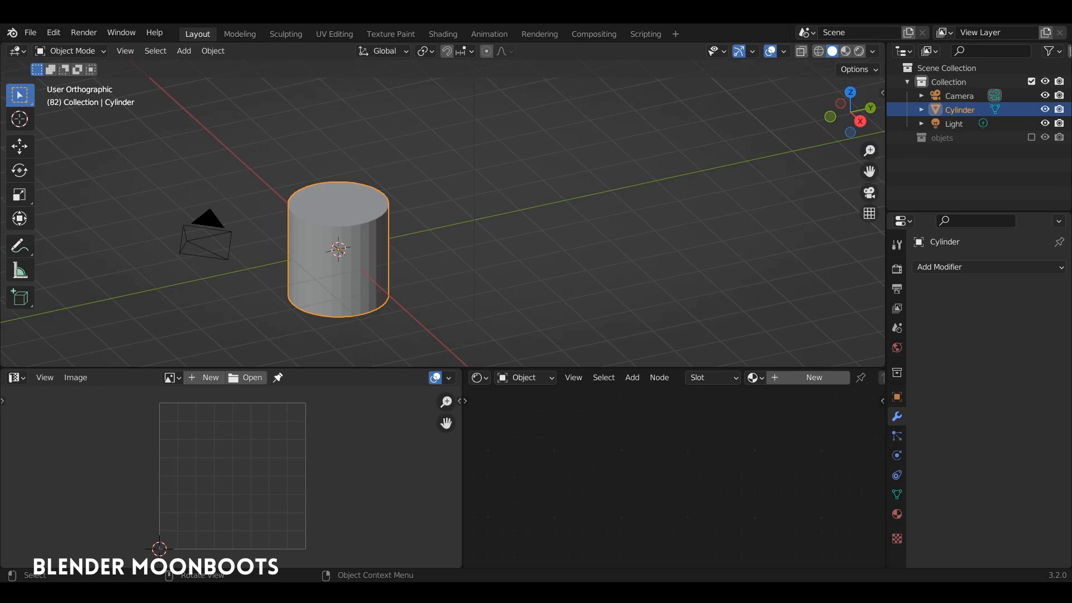
- Add a horizontal loop cut around the middle of the cylinder and scale its top face down to about a quarter
{"action": "key", "text": "Tab"}
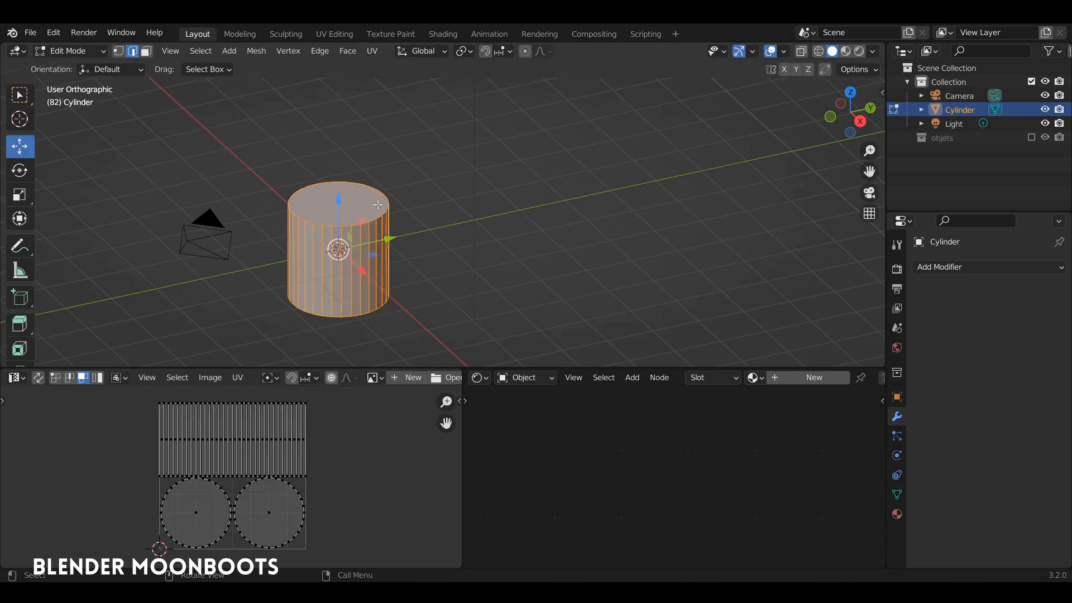
{"action": "key", "text": "u"}
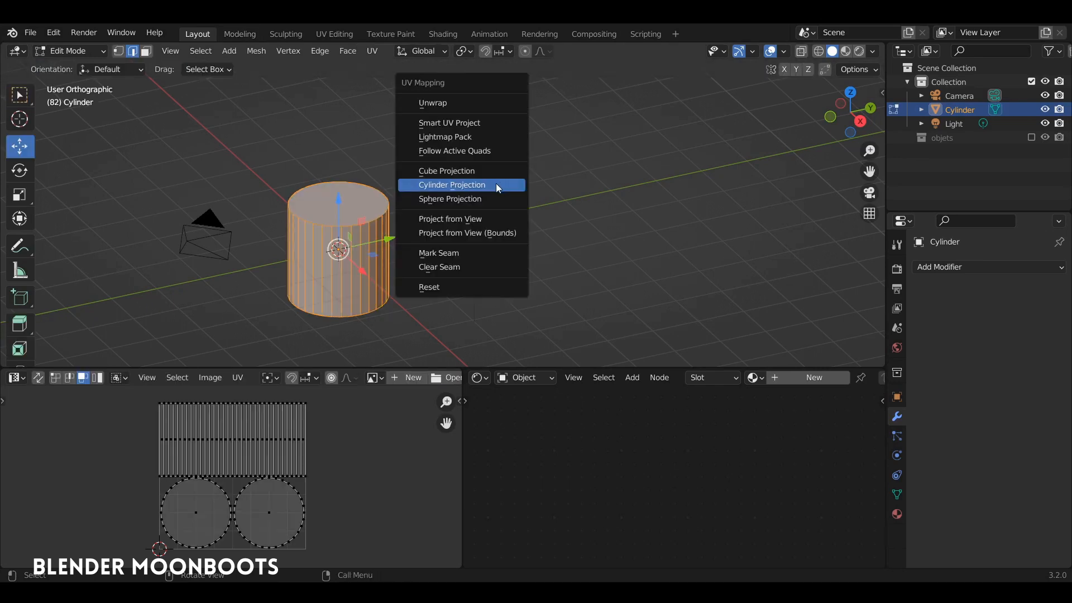
{"action": "key", "text": "Escape"}
{"action": "key", "text": "ctrl+r"}
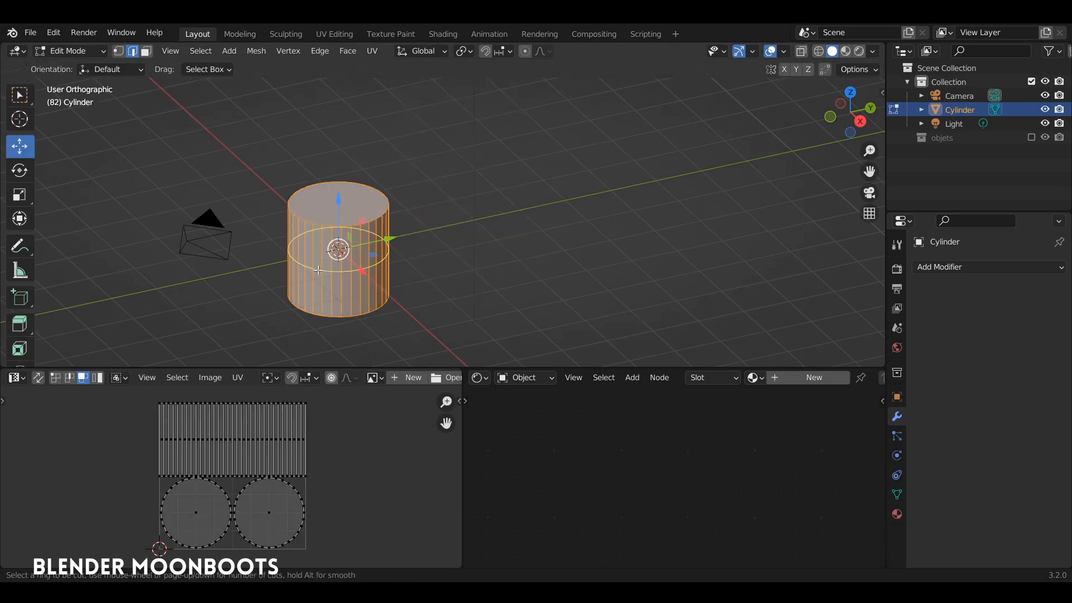
{"action": "left_click", "coordinate": [318, 270]}
{"action": "left_click", "coordinate": [317, 270]}
{"action": "left_click", "coordinate": [338, 198]}
{"action": "key", "text": "s"}
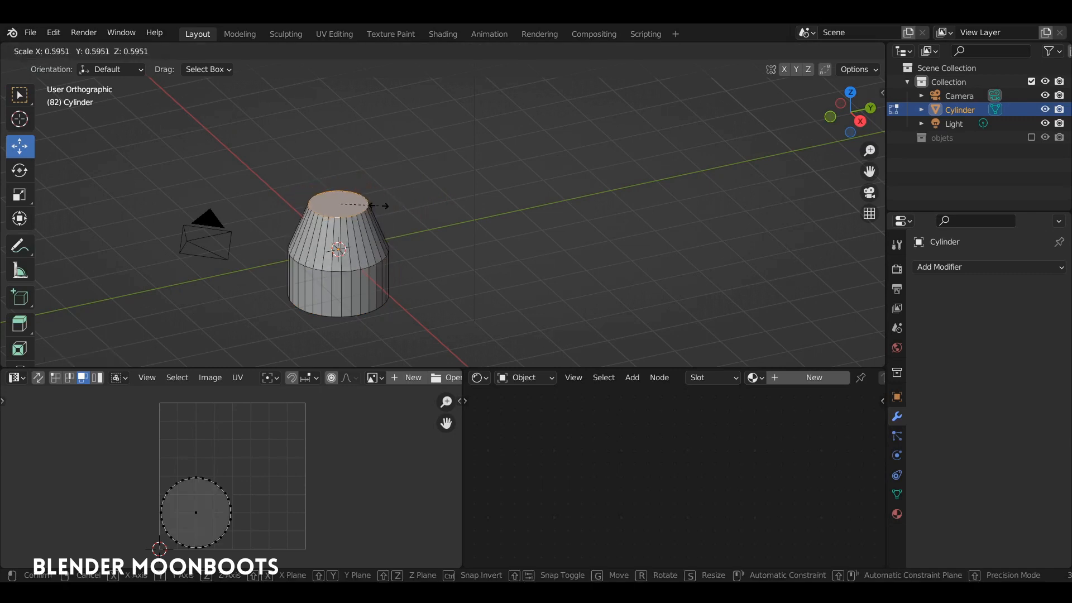
{"action": "left_click", "coordinate": [354, 207]}
- Add a loop cut halfway up the tapered upper part and scale it inward to form a bottle-like neck
{"action": "key", "text": "ctrl+r"}
{"action": "left_click", "coordinate": [327, 243]}
{"action": "left_click", "coordinate": [328, 243]}
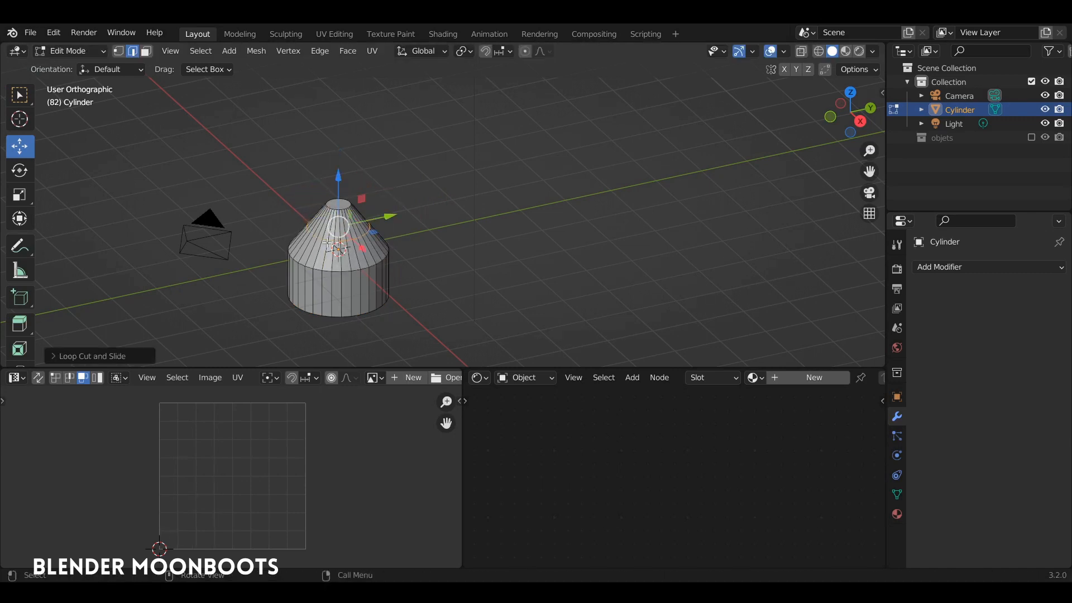
{"action": "key", "text": "s"}
{"action": "left_click", "coordinate": [367, 232]}
- Bevel the neck's middle edge loop with 3 segments, about 0.27 m wide
{"action": "middle_click_drag", "start_coordinate": [383, 230], "coordinate": [384, 218]}
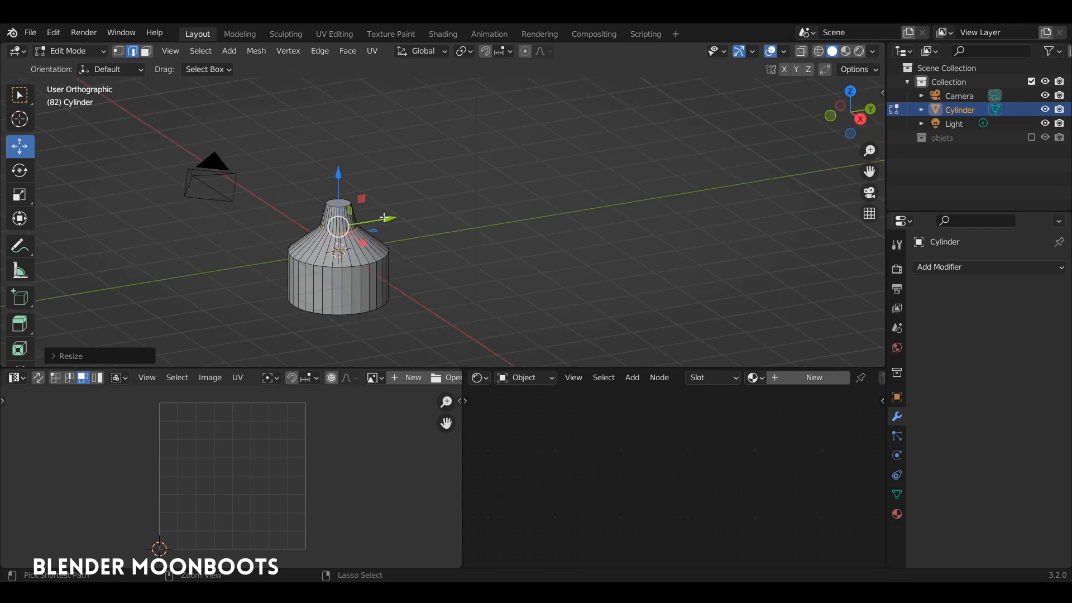
{"action": "key", "text": "ctrl+b"}
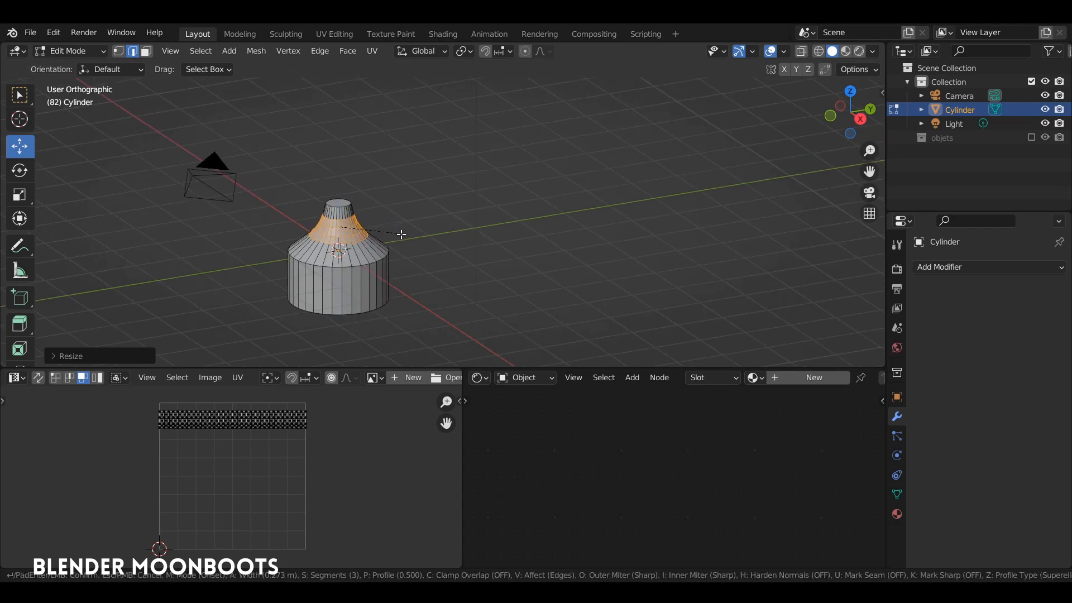
{"action": "left_click", "coordinate": [402, 236]}
- Select the top face of the bottle-shaped cylinder and raise it along Z to lengthen the neck
{"action": "left_click", "coordinate": [339, 204]}
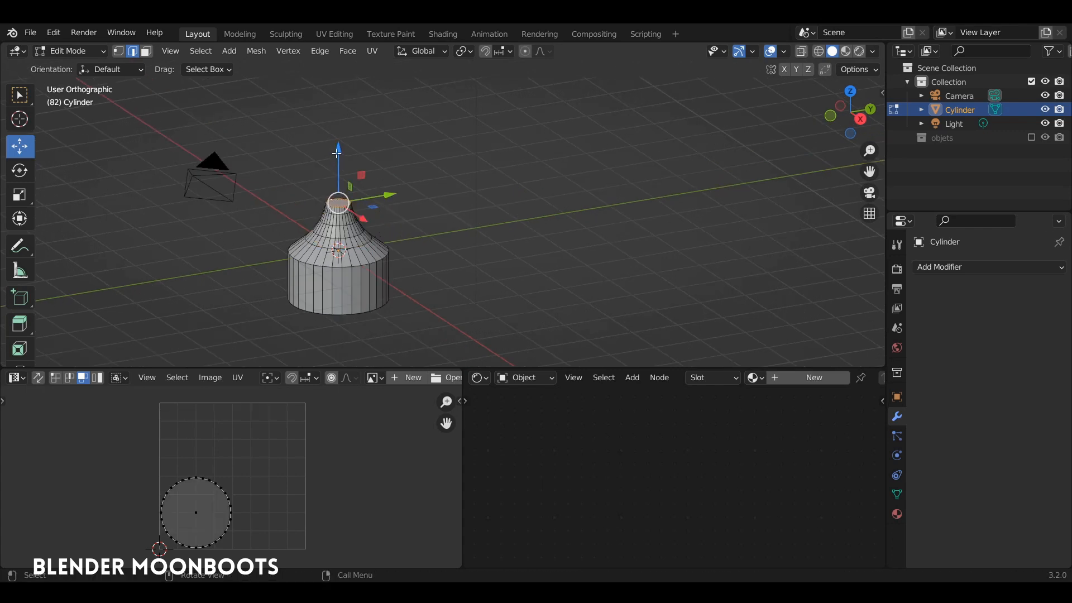
{"action": "left_click_drag", "start_coordinate": [337, 152], "coordinate": [338, 118]}
{"action": "scroll", "coordinate": [355, 182], "scroll_direction": "up", "scroll_amount": 4}
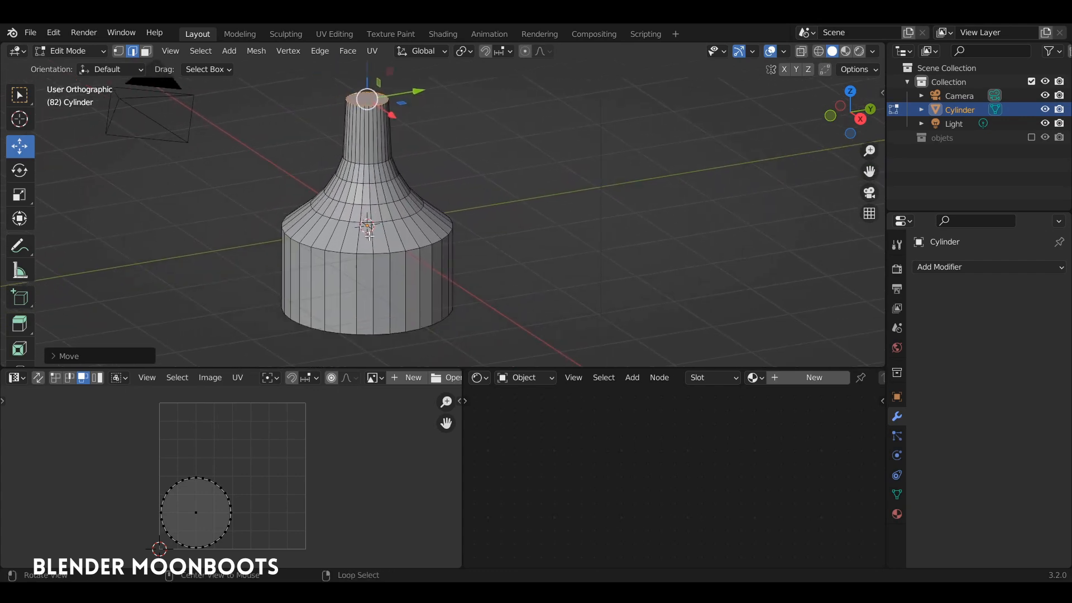
- Bevel the shoulder edge loop above the wide base with 3 segments, about 0.25 m wide
{"action": "left_click", "coordinate": [369, 235], "text": "alt"}
{"action": "key", "text": "ctrl+b"}
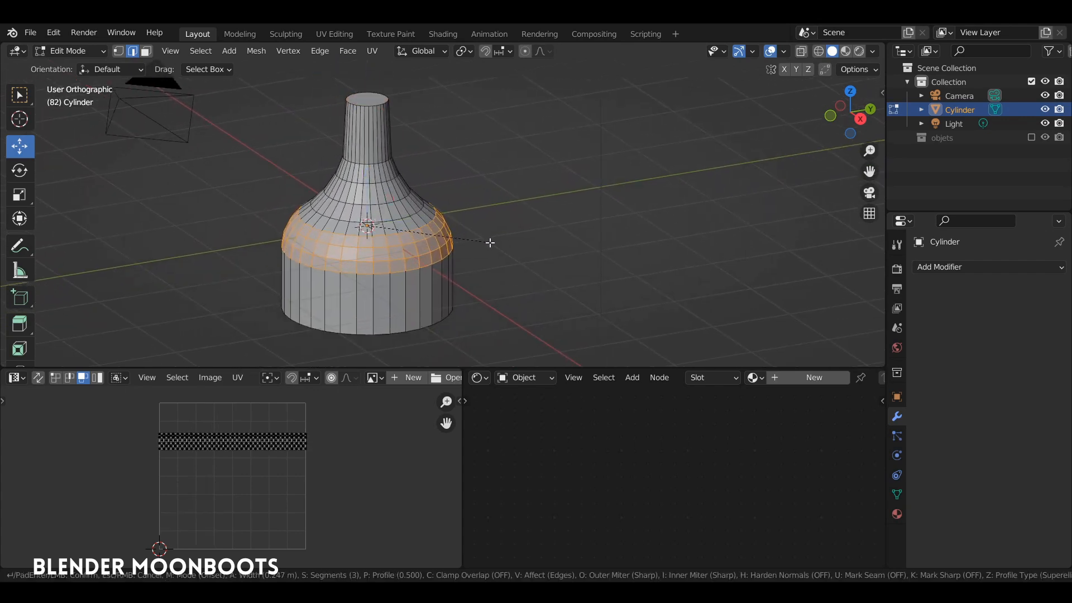
{"action": "left_click", "coordinate": [491, 244]}
- Select the whole bottle mesh, unwrap it with Cylinder Projection from an angled view, and expand the projection's direction options
{"action": "key", "text": "a"}
{"action": "middle_click_drag", "start_coordinate": [420, 220], "coordinate": [432, 209]}
{"action": "key", "text": "u"}
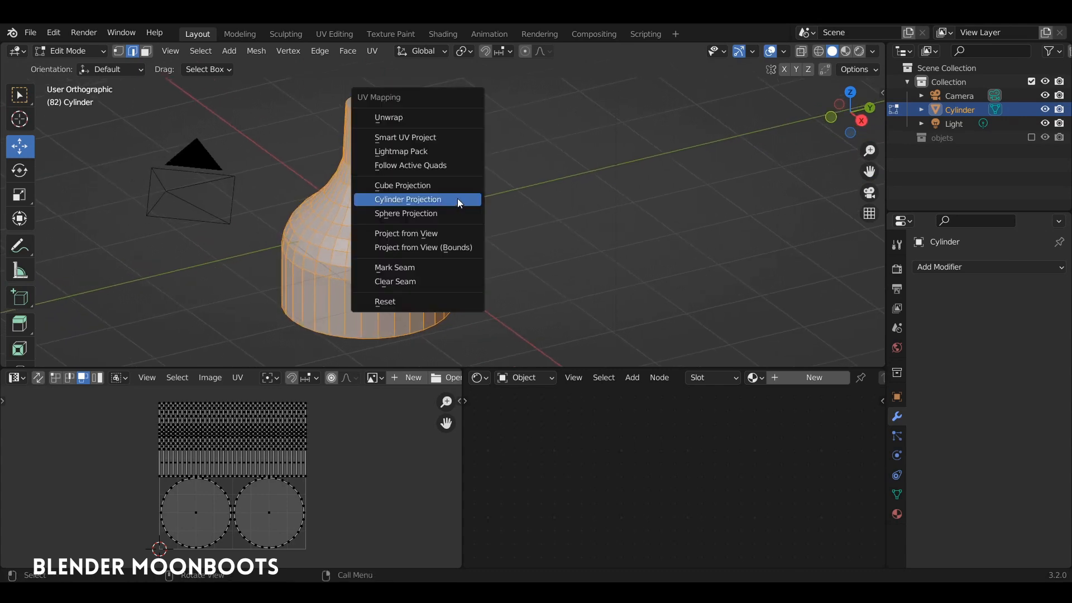
{"action": "left_click", "coordinate": [442, 200]}
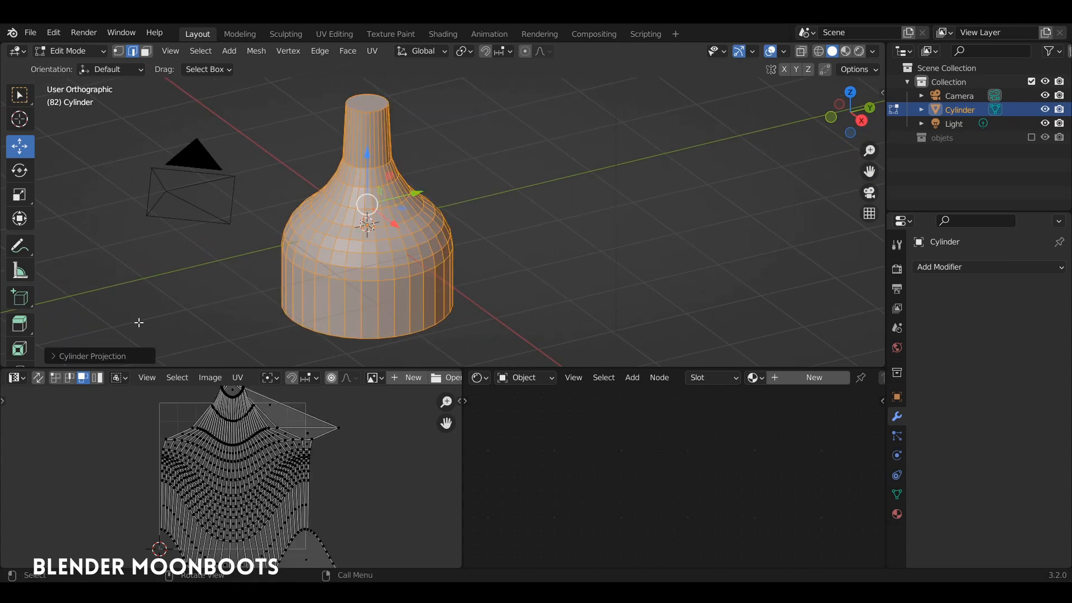
{"action": "left_click", "coordinate": [115, 353]}
{"action": "left_click", "coordinate": [179, 276]}
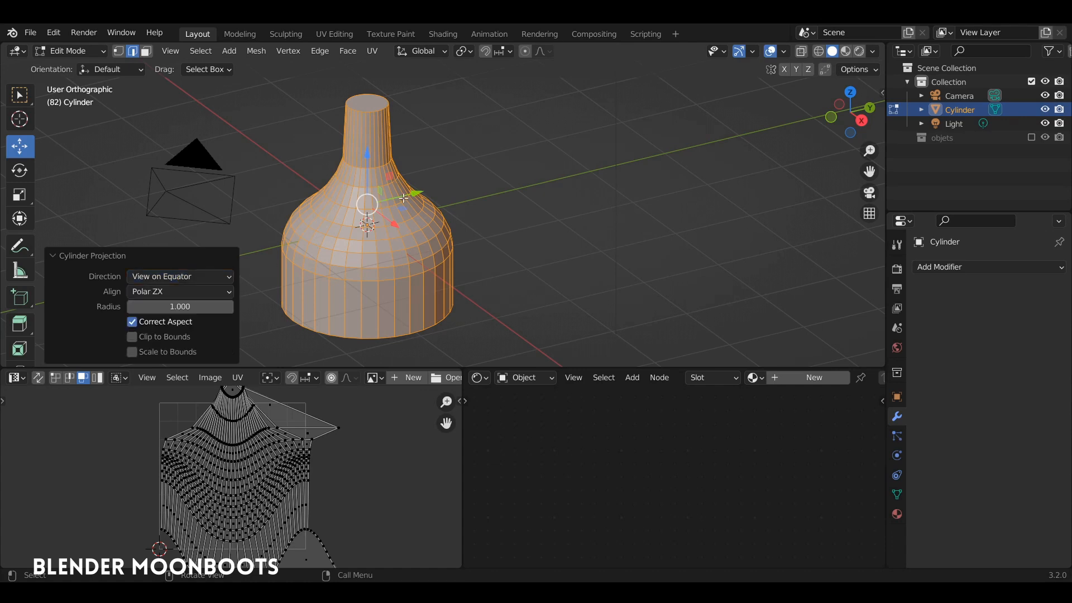
- Align the viewport to the front view and reapply Cylinder Projection to the bottle mesh
{"action": "key", "text": "KP_1"}
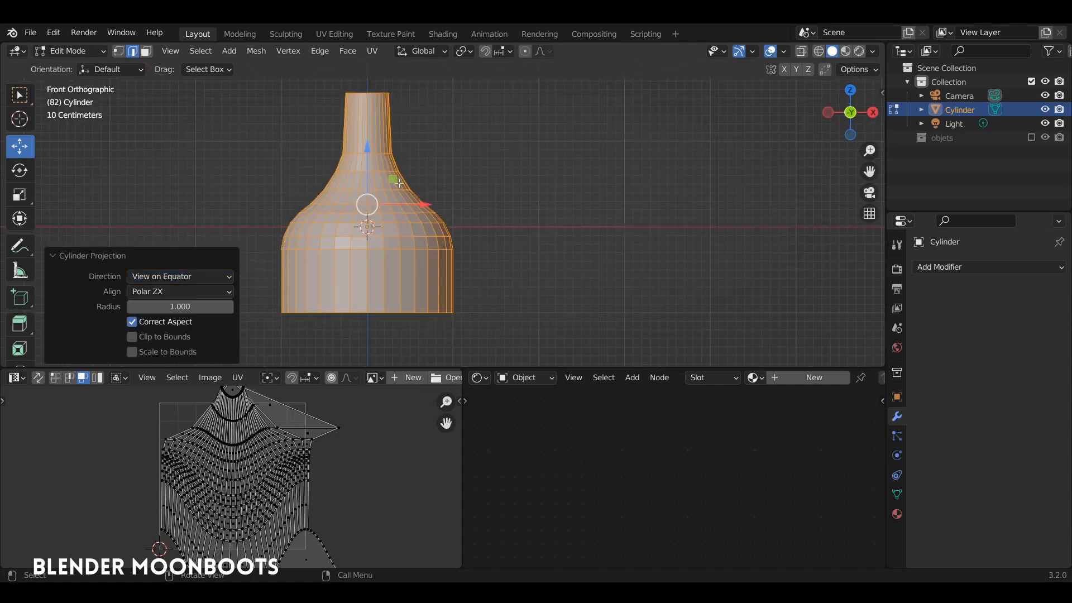
{"action": "key", "text": "u"}
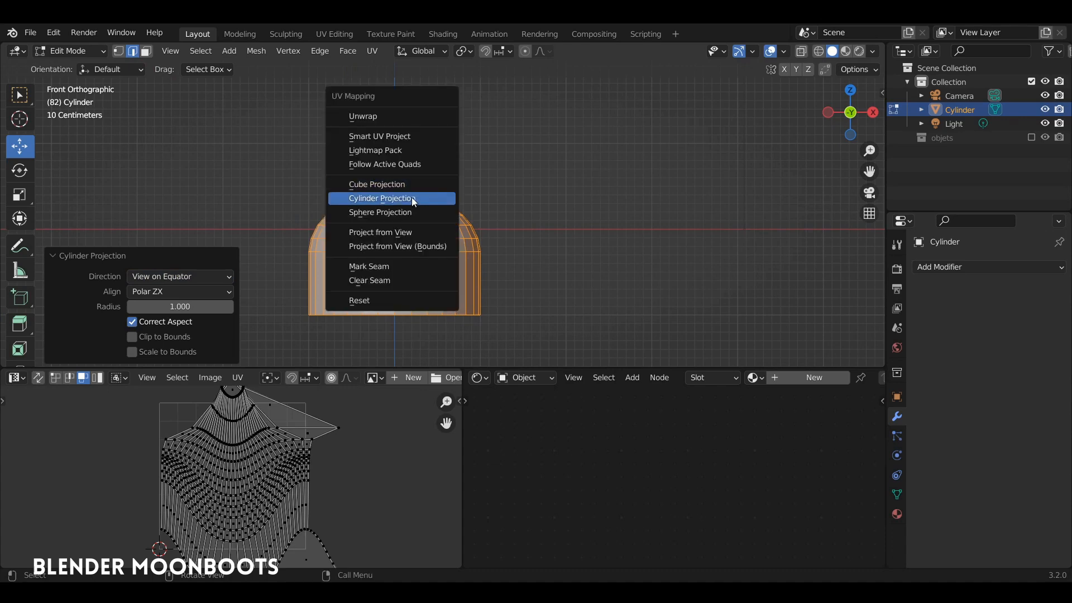
{"action": "left_click", "coordinate": [411, 199]}
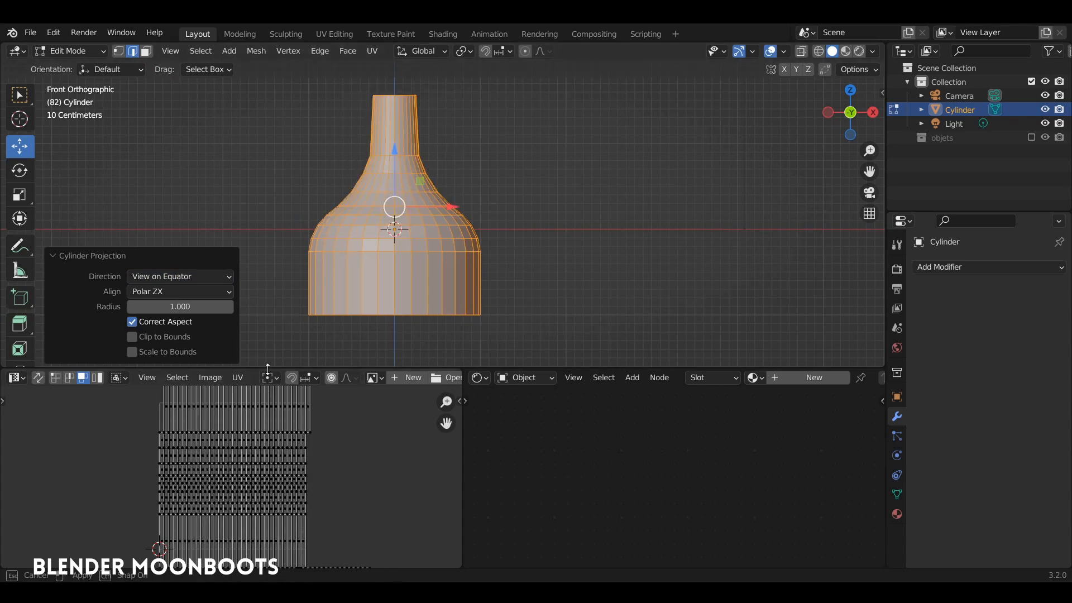
- Enlarge the UV editor and reapply Cylinder Projection from an angled view with the direction set to Align to Object
{"action": "left_click_drag", "start_coordinate": [264, 369], "coordinate": [263, 315]}
{"action": "middle_click_drag", "start_coordinate": [380, 196], "coordinate": [418, 201]}
{"action": "key", "text": "u"}
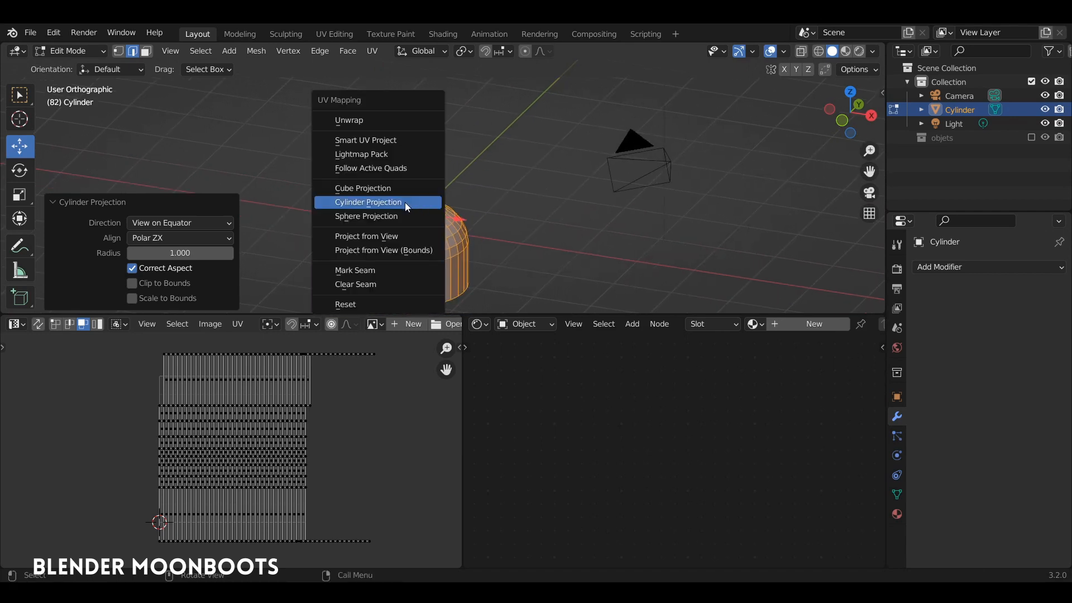
{"action": "left_click", "coordinate": [404, 203]}
{"action": "left_click", "coordinate": [205, 223]}
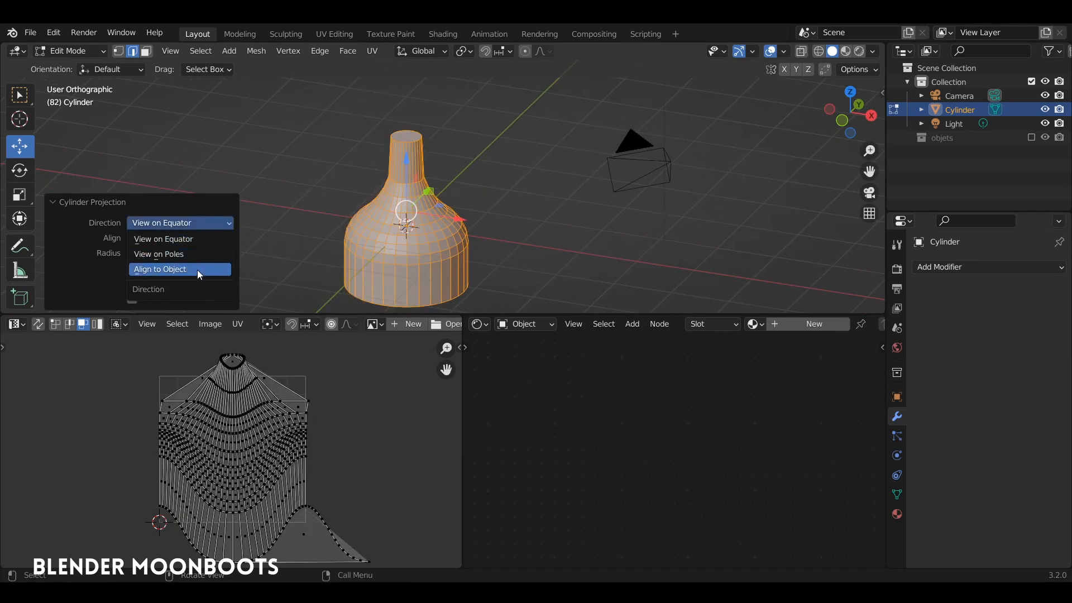
{"action": "left_click", "coordinate": [196, 268]}
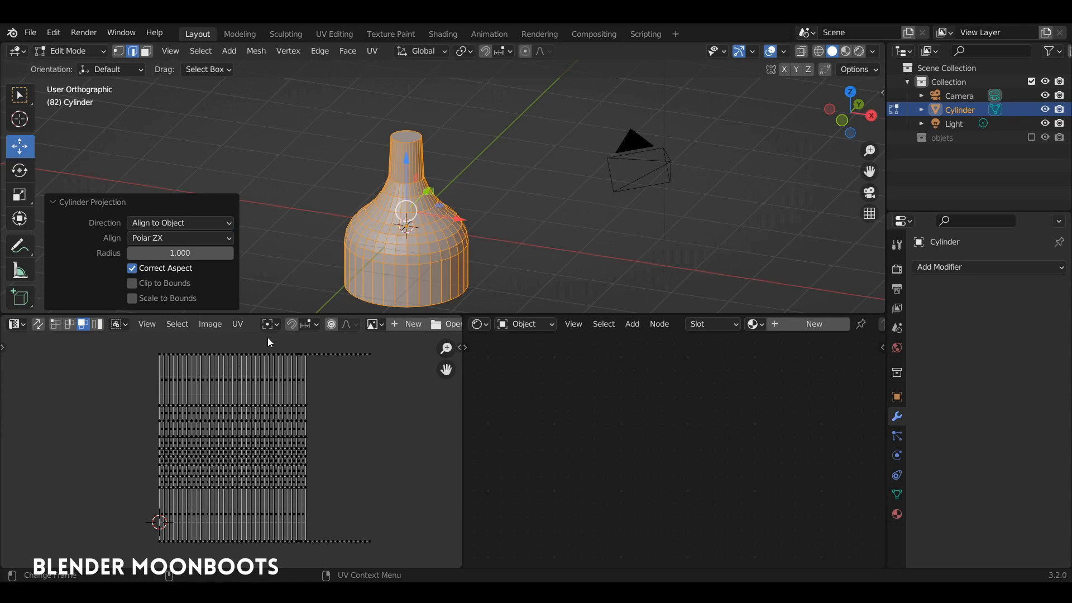
{"action": "middle_click_drag", "start_coordinate": [325, 373], "coordinate": [299, 393], "text": "ctrl"}
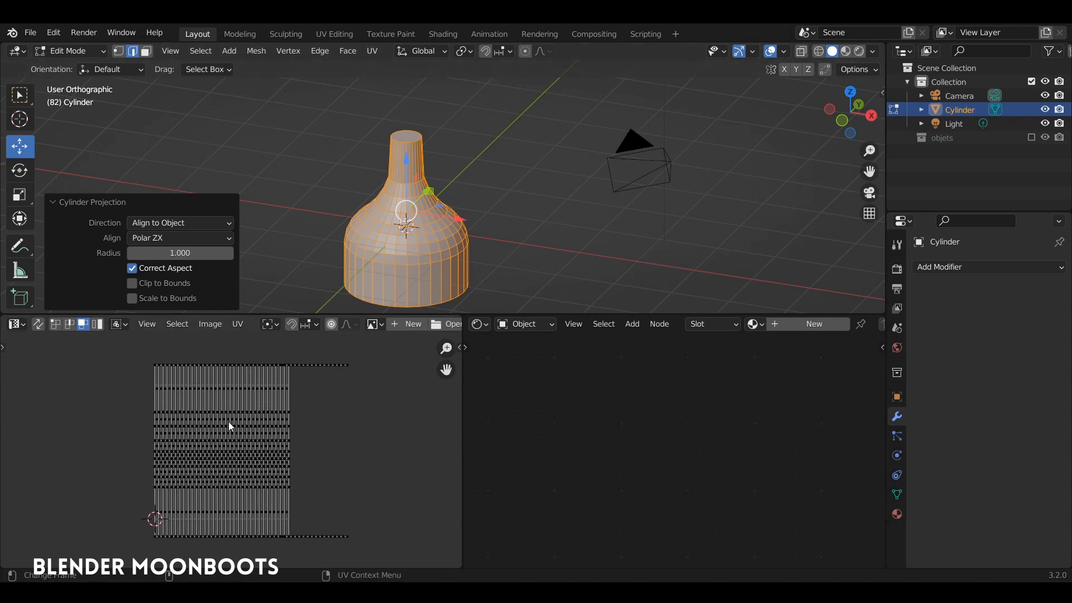
{"action": "mouse_move", "coordinate": [391, 246]}
{"action": "middle_mouse_down"}
{"action": "mouse_move", "coordinate": [413, 251]}
{"action": "mouse_move", "coordinate": [384, 259]}
{"action": "mouse_move", "coordinate": [398, 243]}
{"action": "mouse_move", "coordinate": [385, 224]}
{"action": "mouse_move", "coordinate": [452, 158]}
{"action": "mouse_move", "coordinate": [469, 112]}
{"action": "mouse_move", "coordinate": [476, 132]}
{"action": "mouse_move", "coordinate": [469, 92]}
{"action": "mouse_move", "coordinate": [424, 199]}
{"action": "middle_mouse_up"}
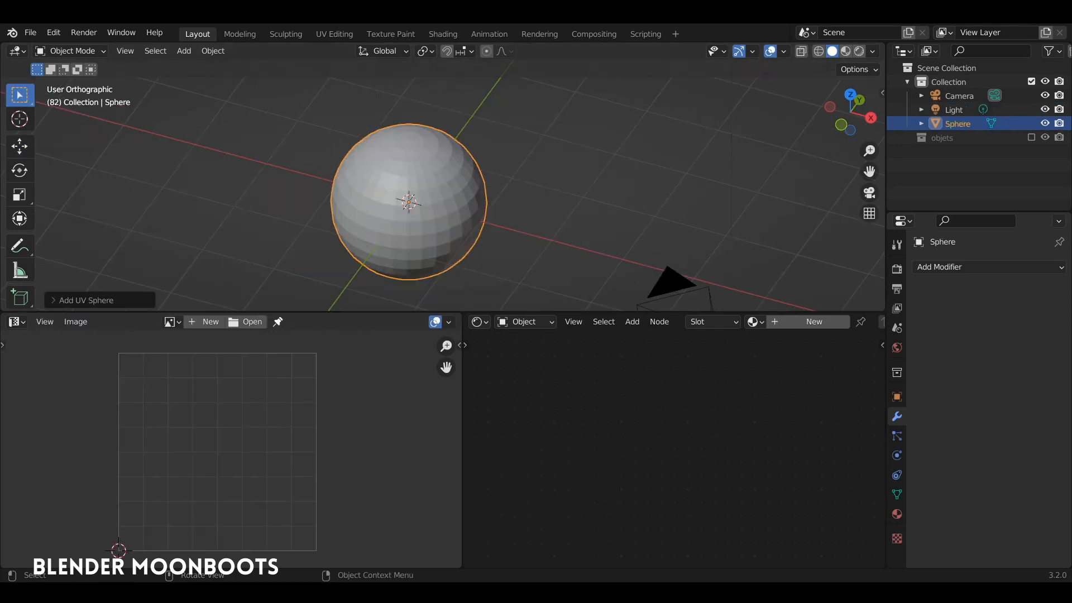
- Enter edit mode on the UV sphere and inspect its top and bottom poles by selecting each pole vertex
{"action": "key", "text": "Tab"}
{"action": "key", "text": "u"}
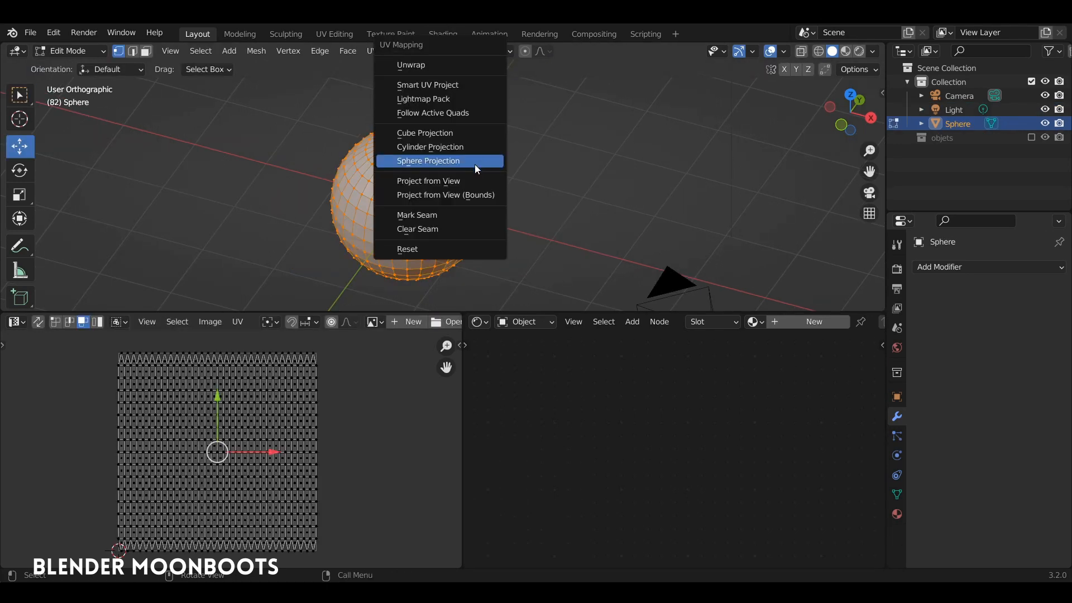
{"action": "mouse_move", "coordinate": [400, 155]}
{"action": "middle_mouse_down"}
{"action": "mouse_move", "coordinate": [405, 138]}
{"action": "mouse_move", "coordinate": [412, 144]}
{"action": "middle_mouse_up"}
{"action": "key", "text": "alt+a"}
{"action": "left_click", "coordinate": [410, 137]}
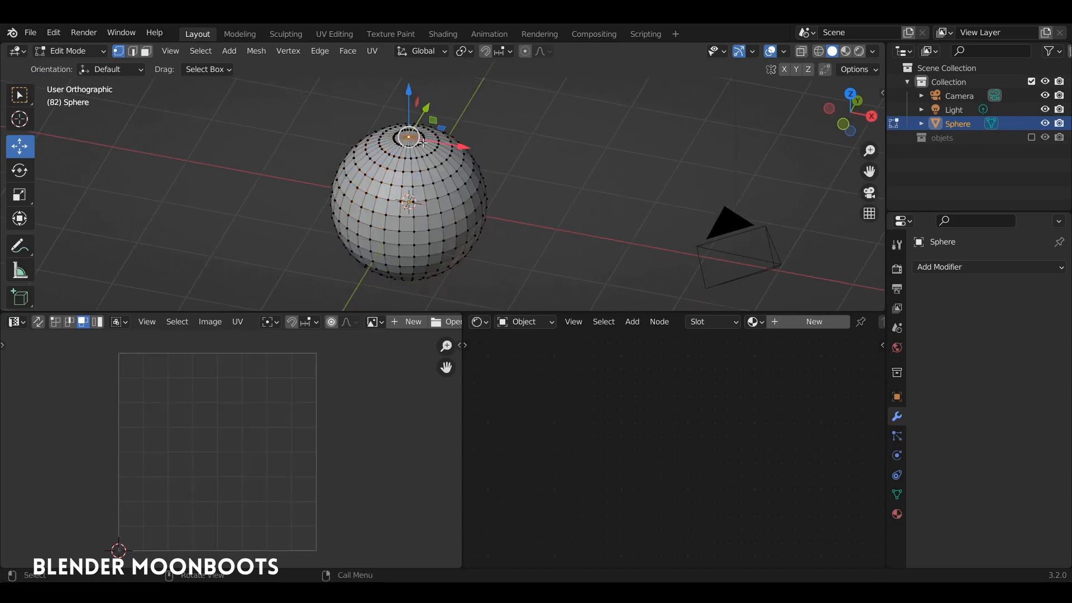
{"action": "middle_click_drag", "start_coordinate": [429, 179], "coordinate": [434, 149]}
{"action": "left_click", "coordinate": [409, 245]}
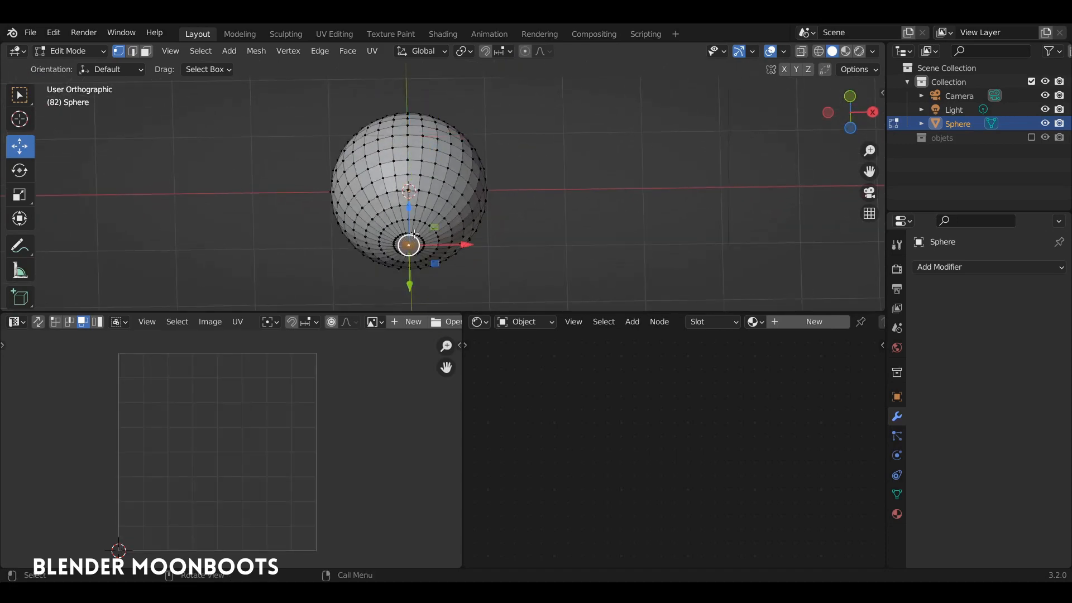
{"action": "middle_click_drag", "start_coordinate": [413, 245], "coordinate": [438, 170]}
- Select the whole sphere and all its UVs, apply Sphere Projection from an angled view, and expand the projection settings
{"action": "key", "text": "a"}
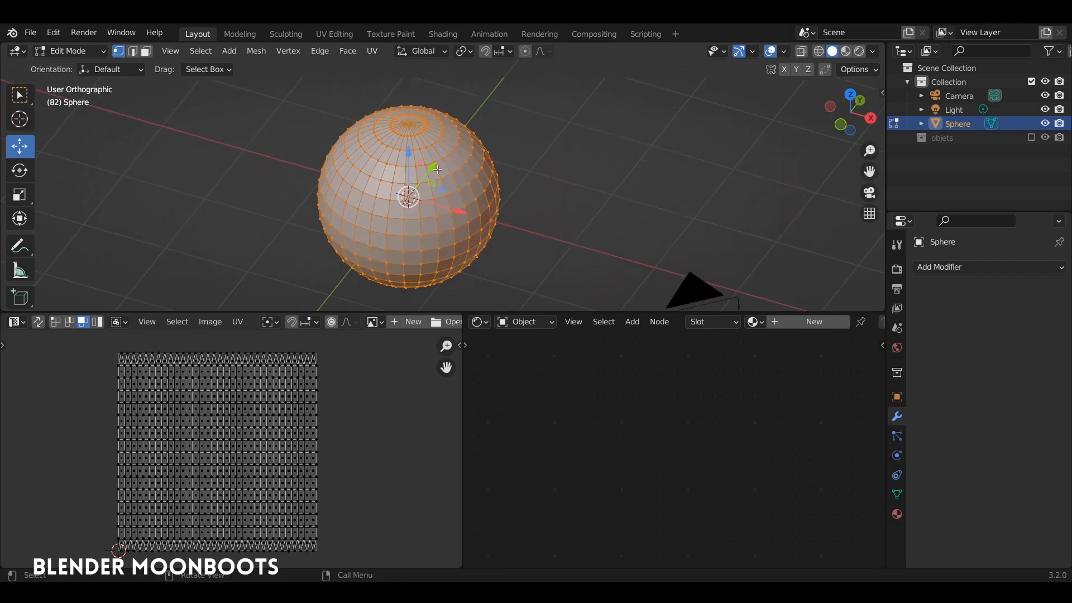
{"action": "key", "text": "a"}
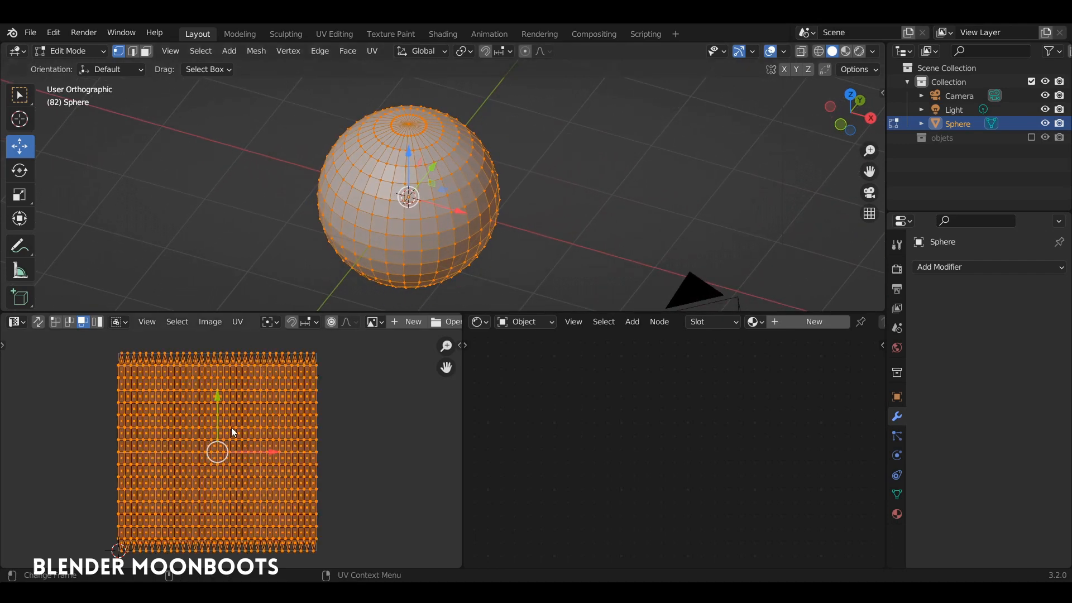
{"action": "middle_click_drag", "start_coordinate": [409, 196], "coordinate": [444, 177]}
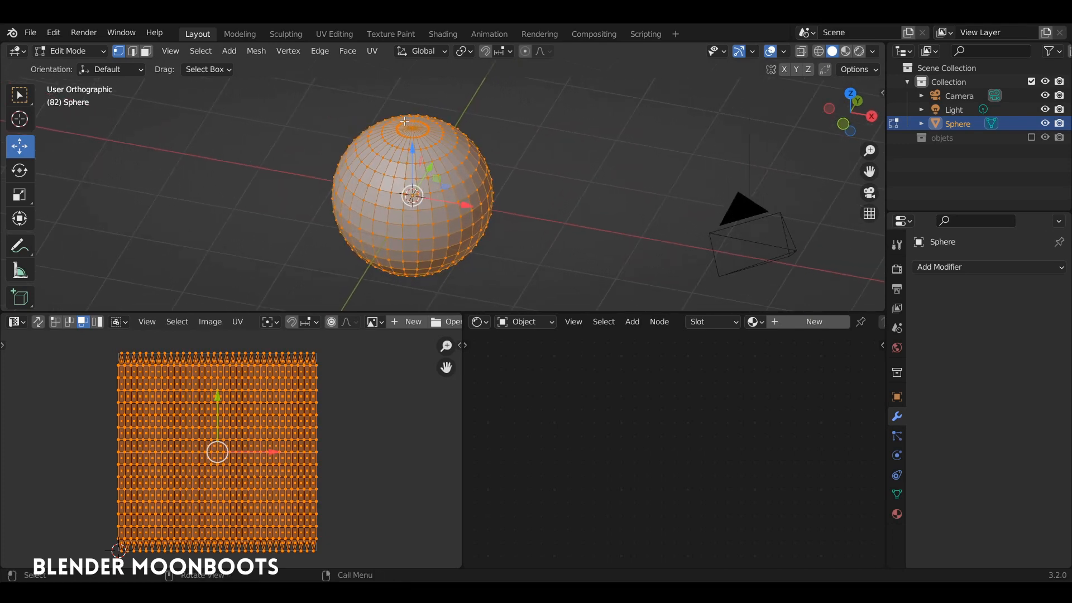
{"action": "key", "text": "u"}
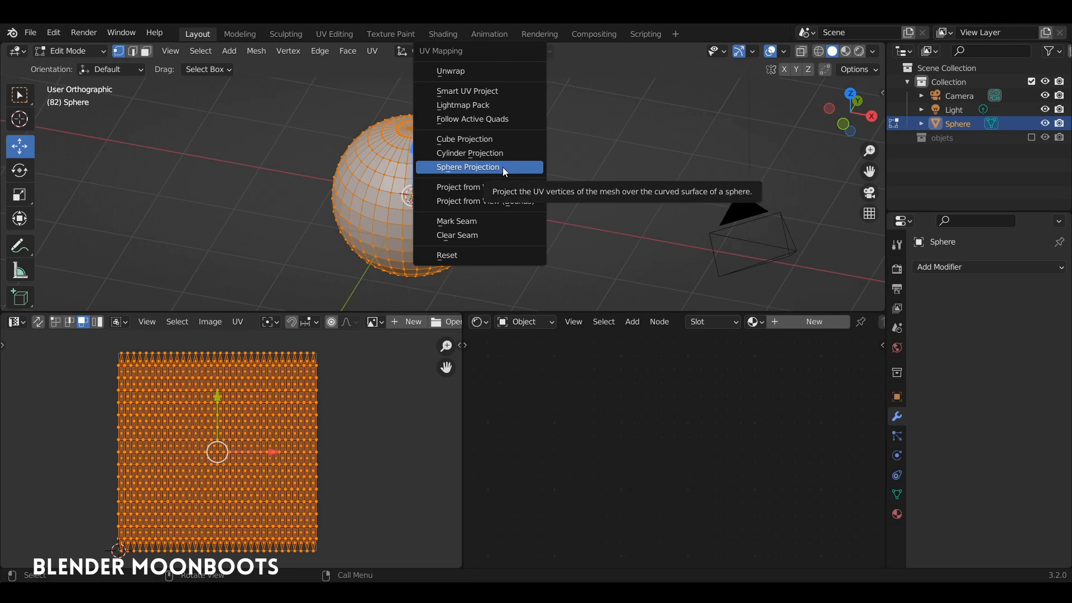
{"action": "left_click", "coordinate": [506, 168]}
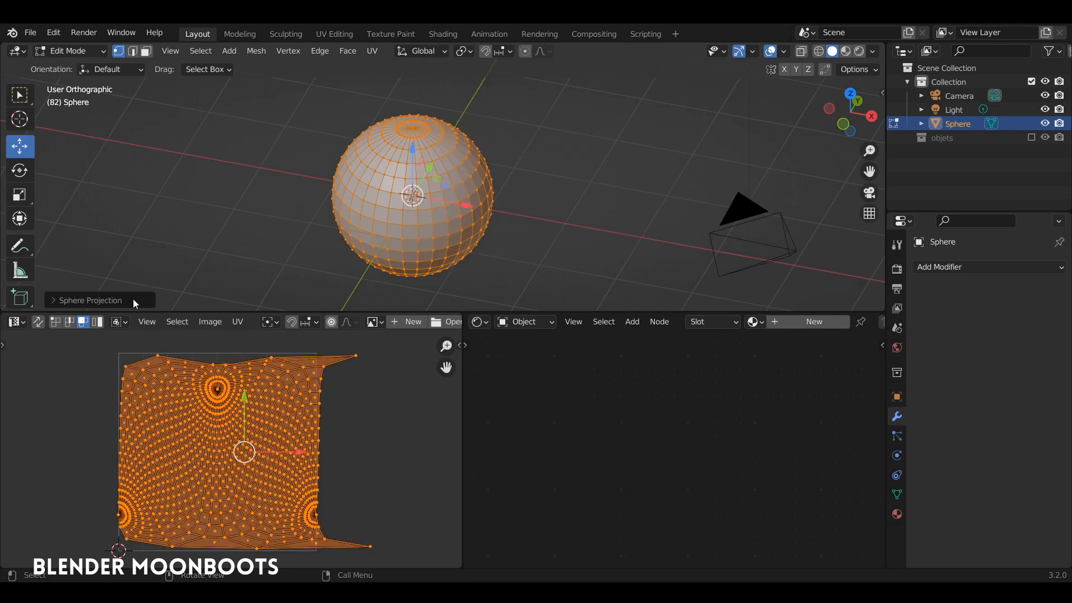
{"action": "left_click", "coordinate": [113, 302]}
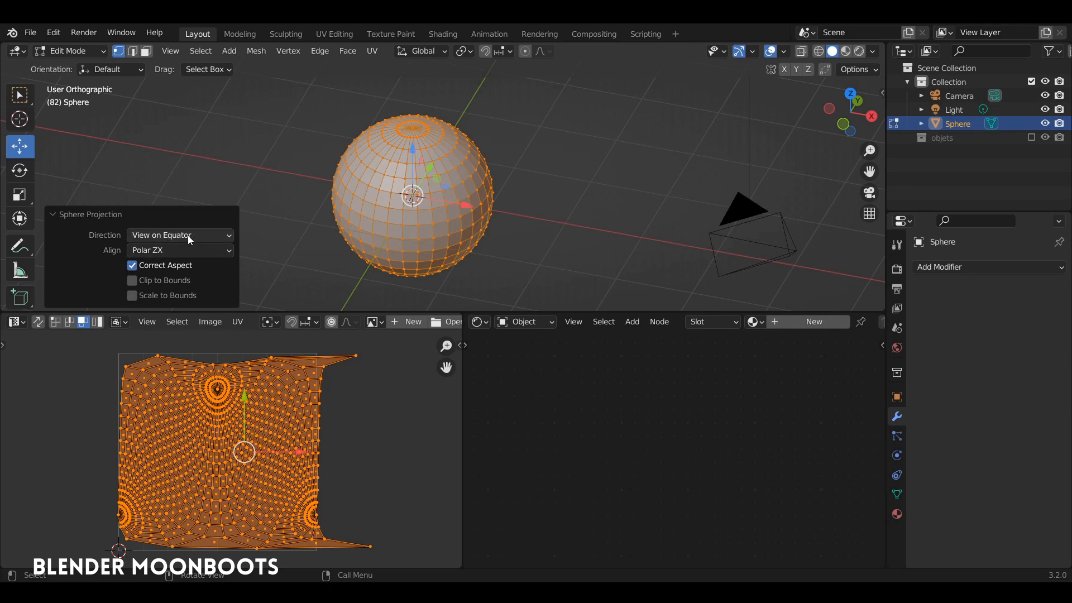
- From the front view, try a plain Unwrap on the sphere and reapply Sphere Projection
{"action": "key", "text": "KP_1"}
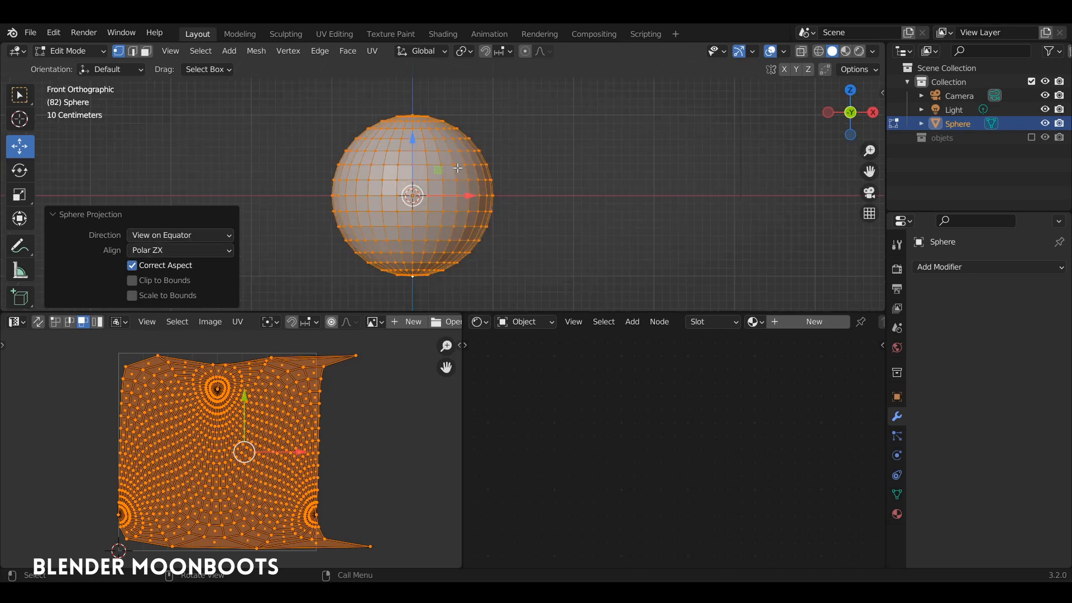
{"action": "key", "text": "u"}
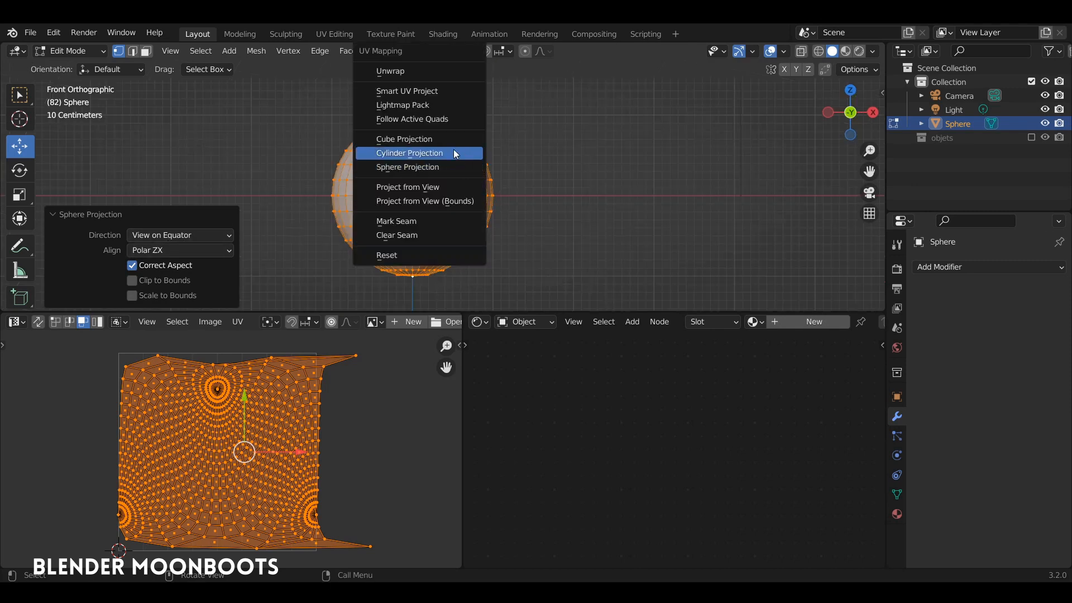
{"action": "left_click", "coordinate": [448, 72]}
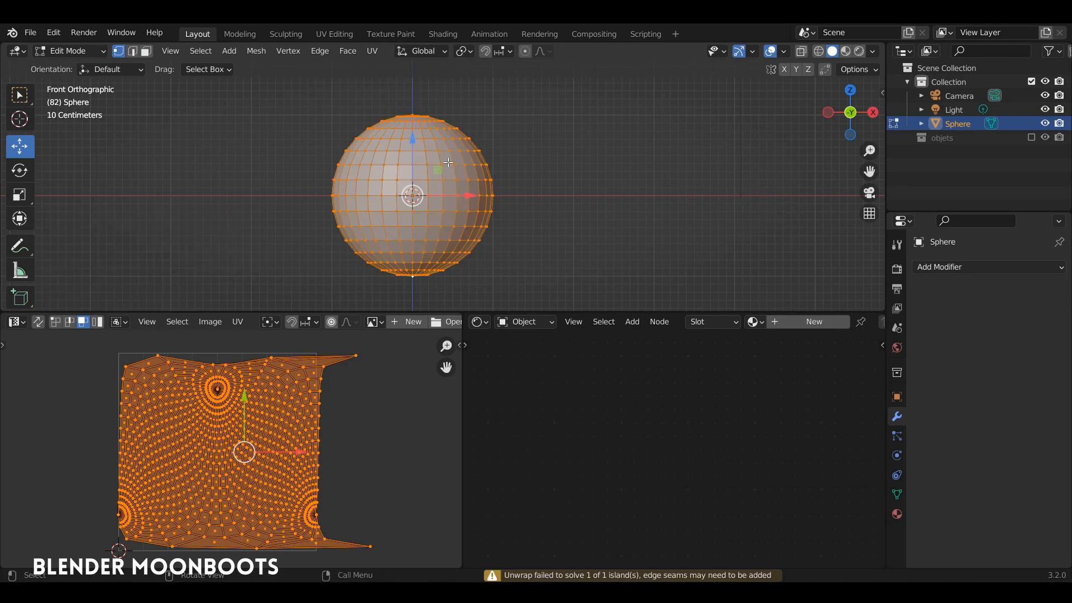
{"action": "key", "text": "u"}
{"action": "left_click", "coordinate": [421, 272]}
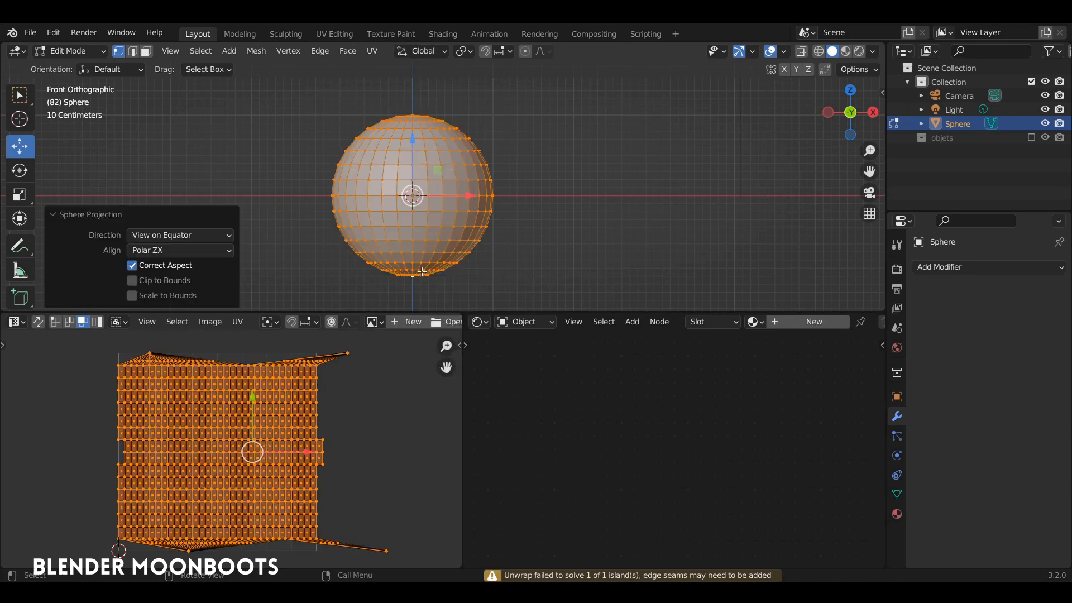
- Set the Sphere Projection direction to Align to Object
{"action": "left_click", "coordinate": [186, 234]}
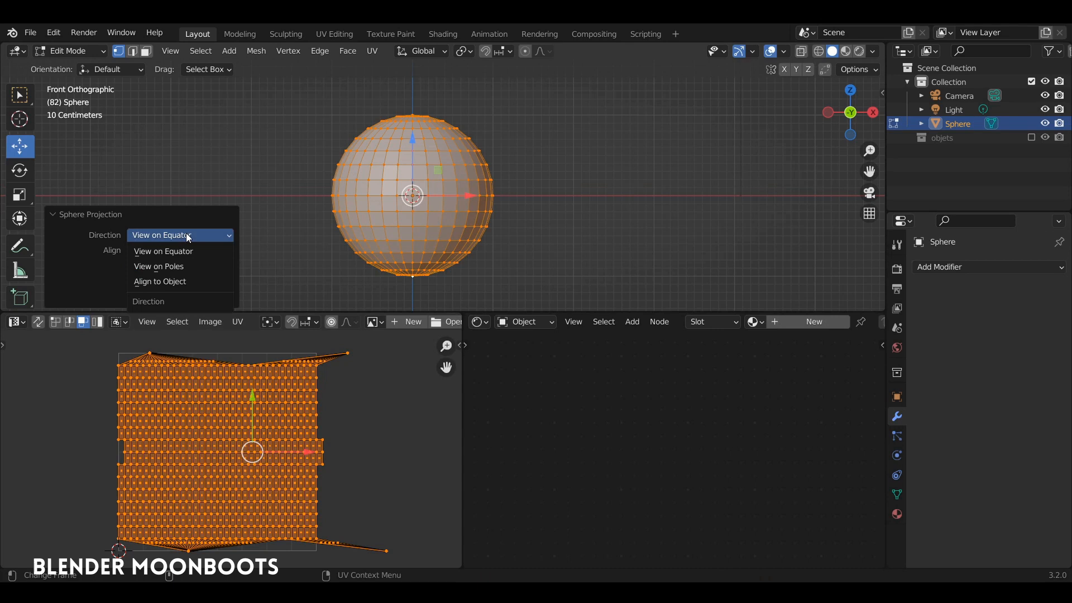
{"action": "left_click", "coordinate": [203, 281]}
{"action": "middle_click_drag", "start_coordinate": [394, 209], "coordinate": [385, 242]}
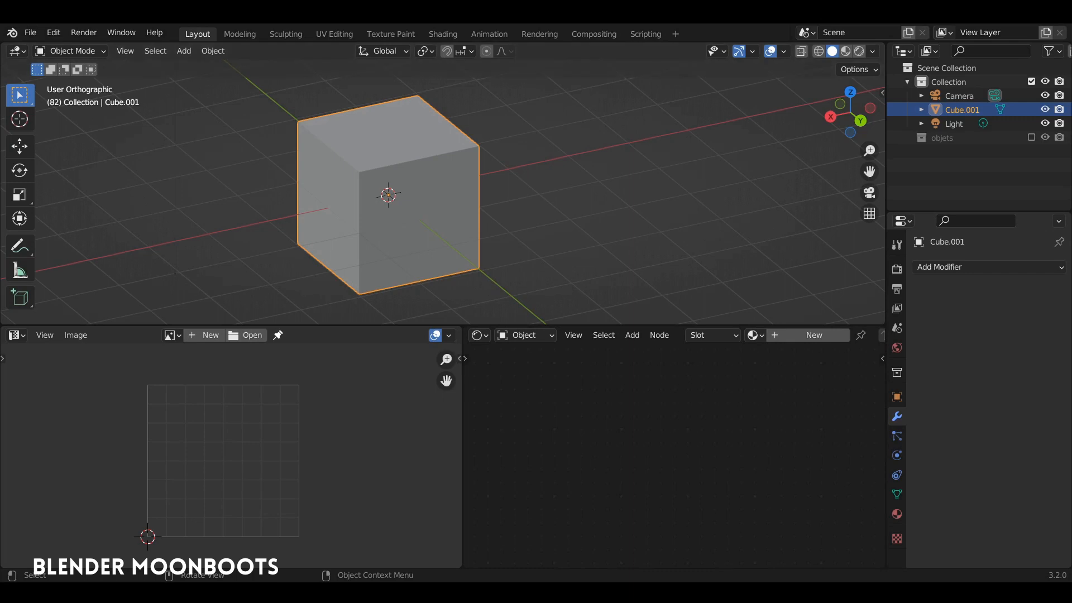
- Enter edit mode on the cube and unwrap all its faces with Project from View at an angle showing three sides
{"action": "key", "text": "Tab"}
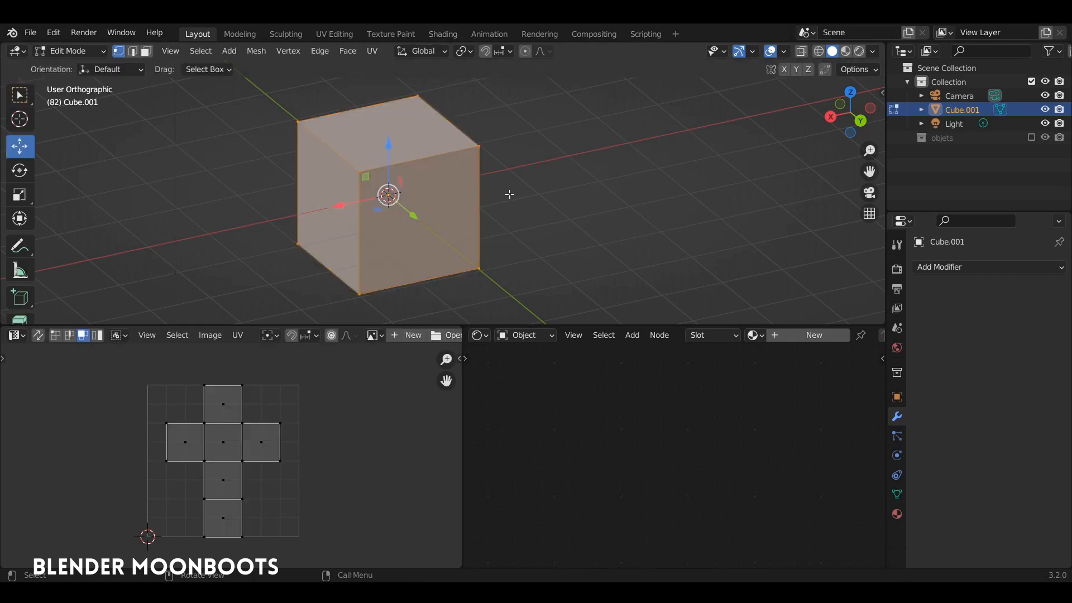
{"action": "key", "text": "u"}
{"action": "middle_click_drag", "start_coordinate": [419, 193], "coordinate": [454, 177]}
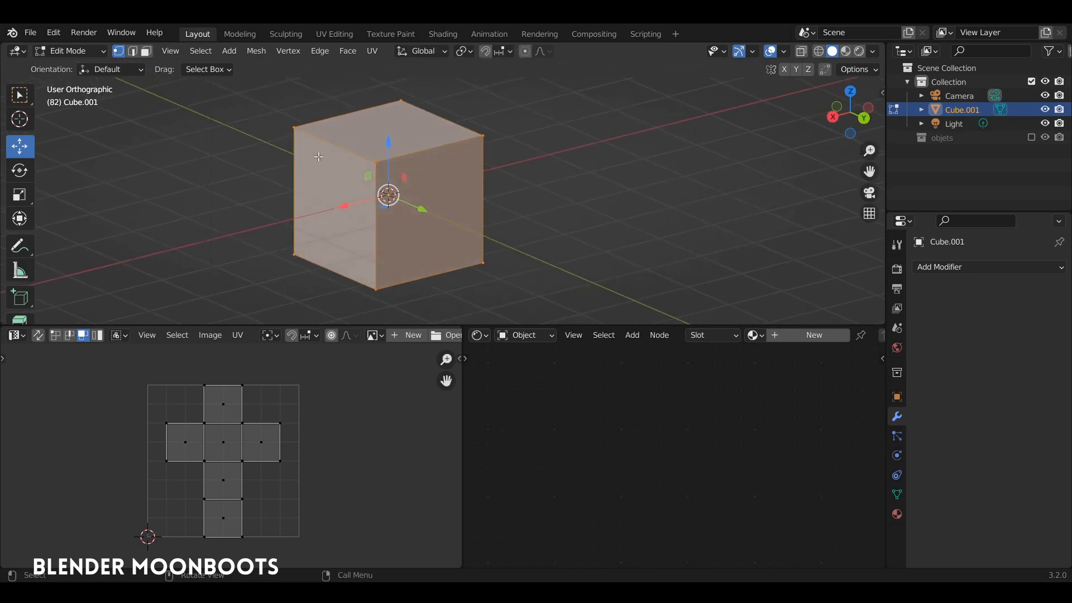
{"action": "middle_click_drag", "start_coordinate": [427, 242], "coordinate": [451, 222]}
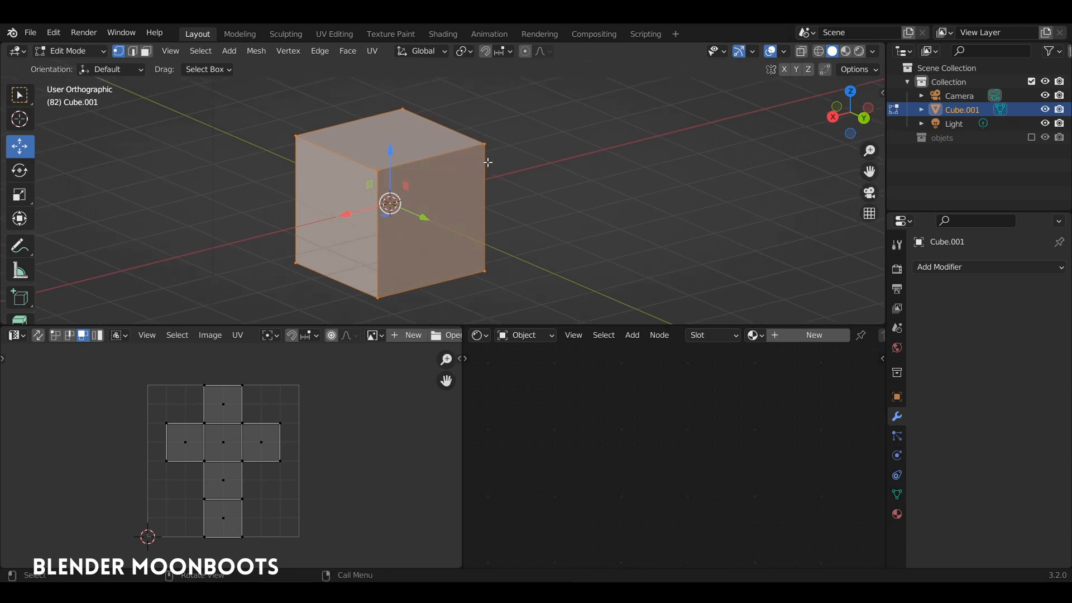
{"action": "key", "text": "u"}
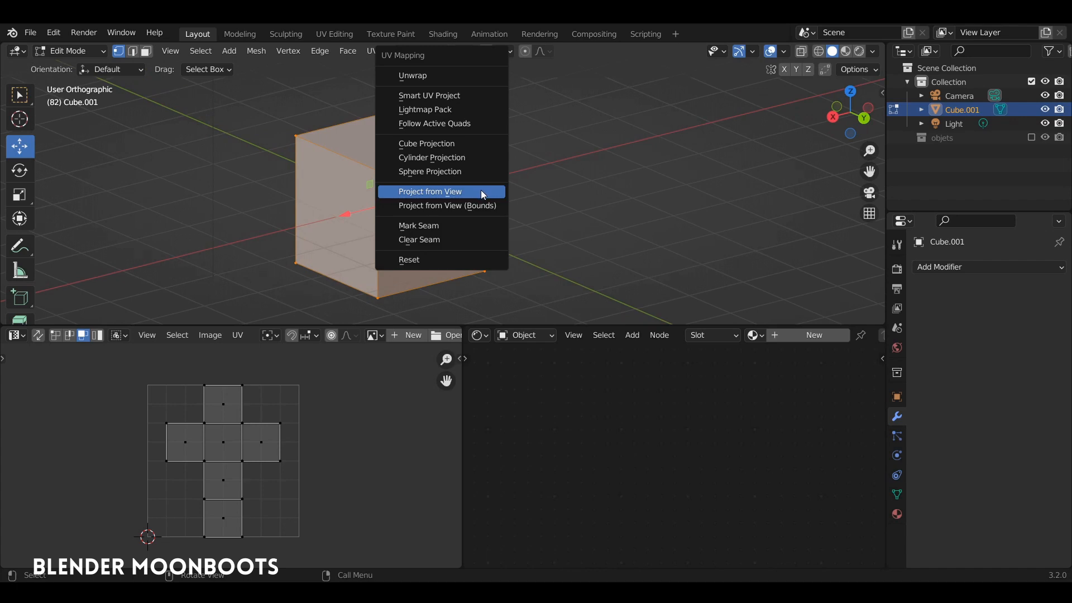
{"action": "left_click", "coordinate": [480, 191]}
- Select all of the cube's projected UVs and scale them up to nearly fill the UV square
{"action": "key", "text": "a"}
{"action": "key", "text": "s"}
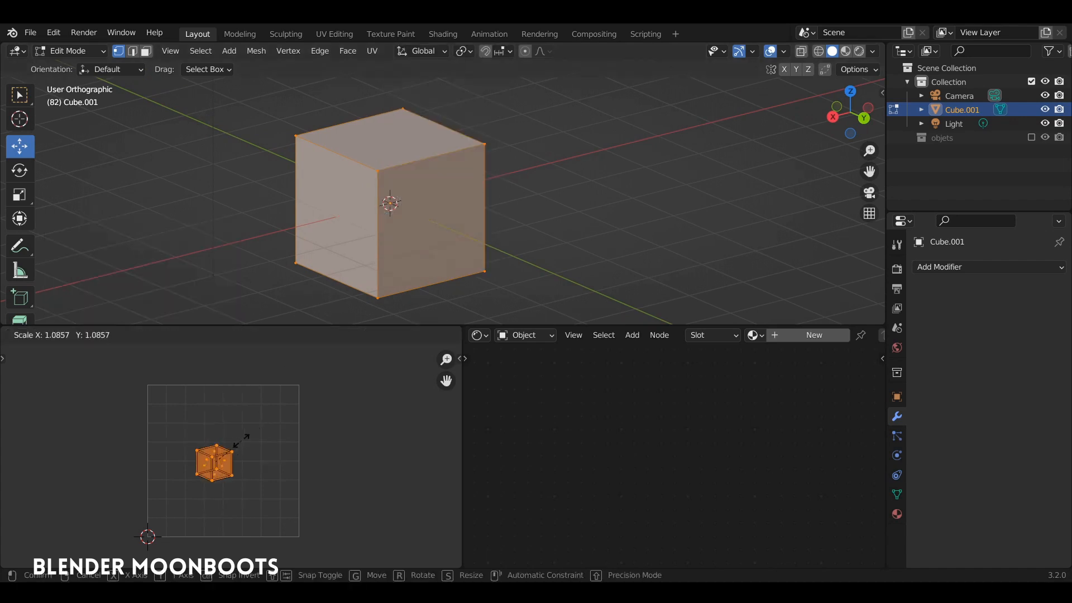
{"action": "left_click", "coordinate": [278, 422]}
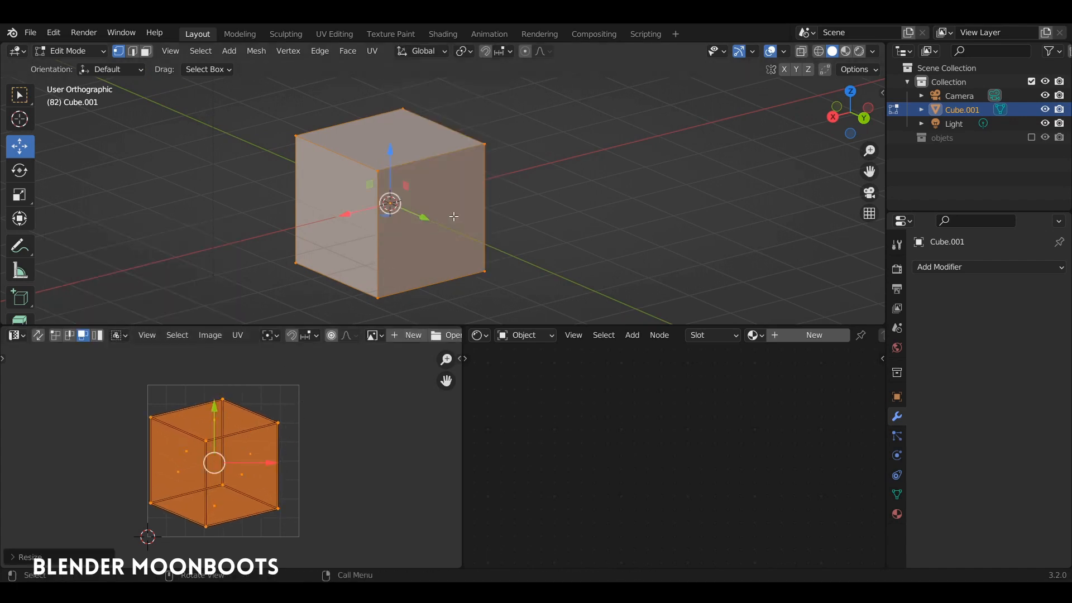
- Unwrap the cube with Project from View (Bounds), reproject it with plain Project from View, and scale up its UVs
{"action": "key", "text": "u"}
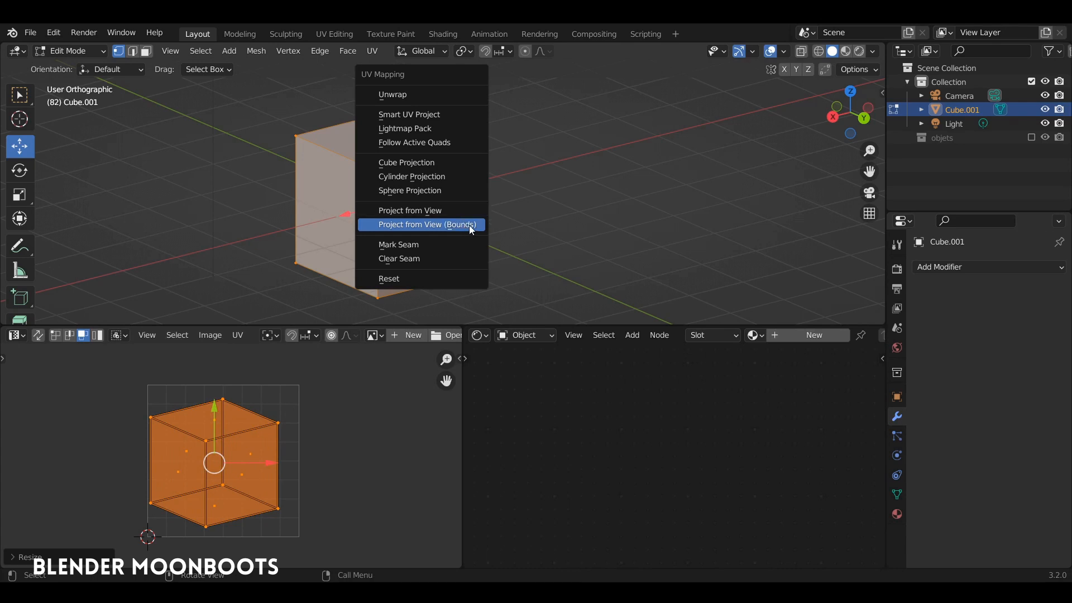
{"action": "left_click", "coordinate": [469, 226]}
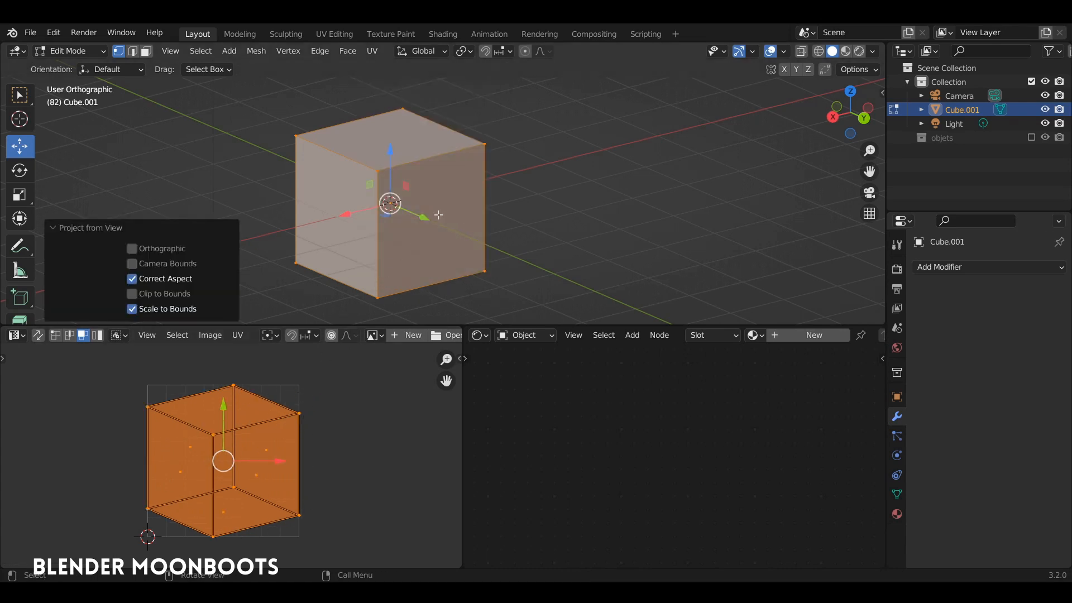
{"action": "key", "text": "u"}
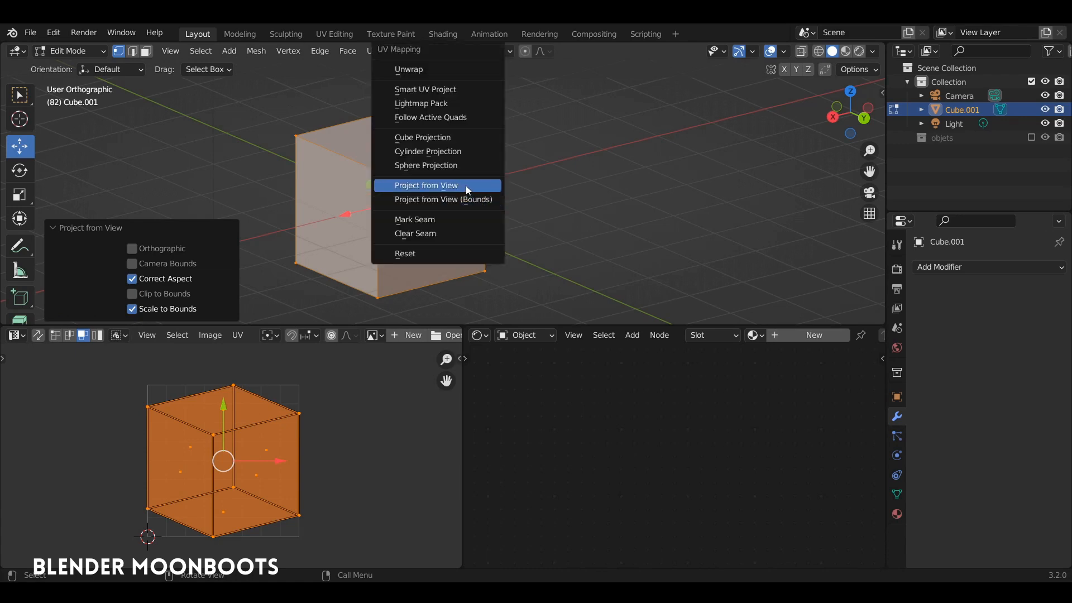
{"action": "left_click", "coordinate": [467, 186]}
{"action": "key", "text": "s"}
{"action": "left_click", "coordinate": [326, 401]}
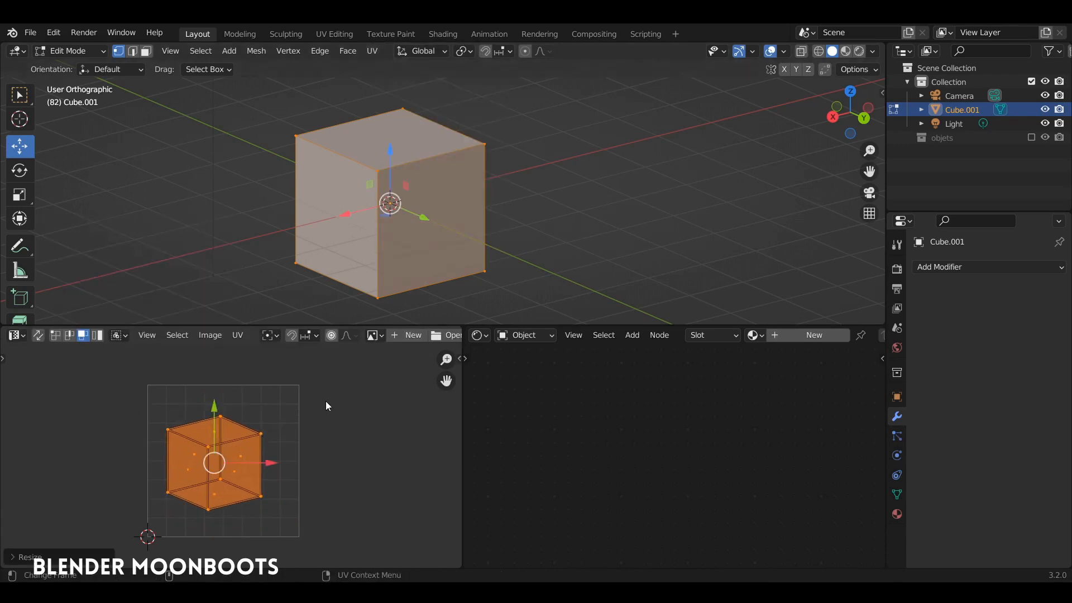
{"action": "middle_click_drag", "start_coordinate": [375, 243], "coordinate": [388, 242]}
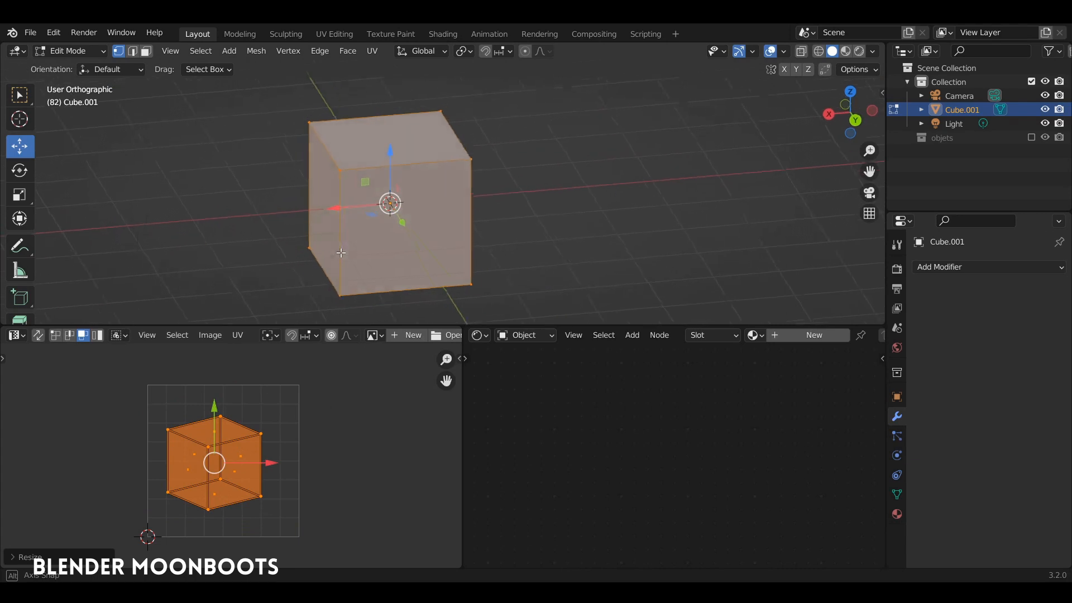
{"action": "middle_click_drag", "start_coordinate": [359, 249], "coordinate": [399, 237]}
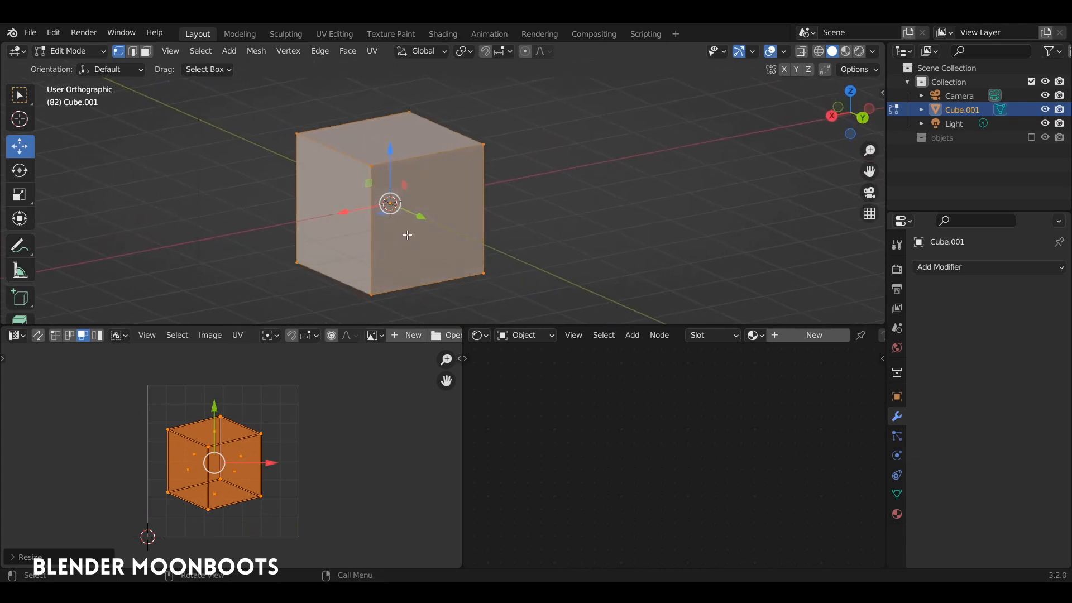
- Leave edit mode and delete the cube
{"action": "key", "text": "Tab"}
{"action": "key", "text": "x"}
{"action": "left_click", "coordinate": [407, 236]}
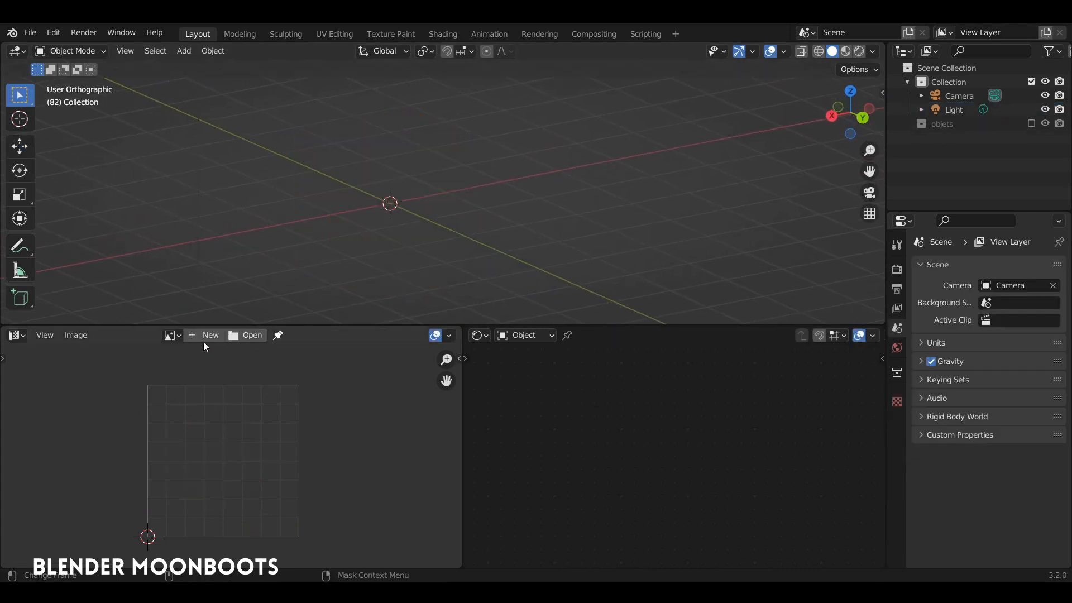
- Display the ball.jpg image in the UV editor with the basketball in view
{"action": "left_click", "coordinate": [172, 335]}
{"action": "left_click", "coordinate": [196, 356]}
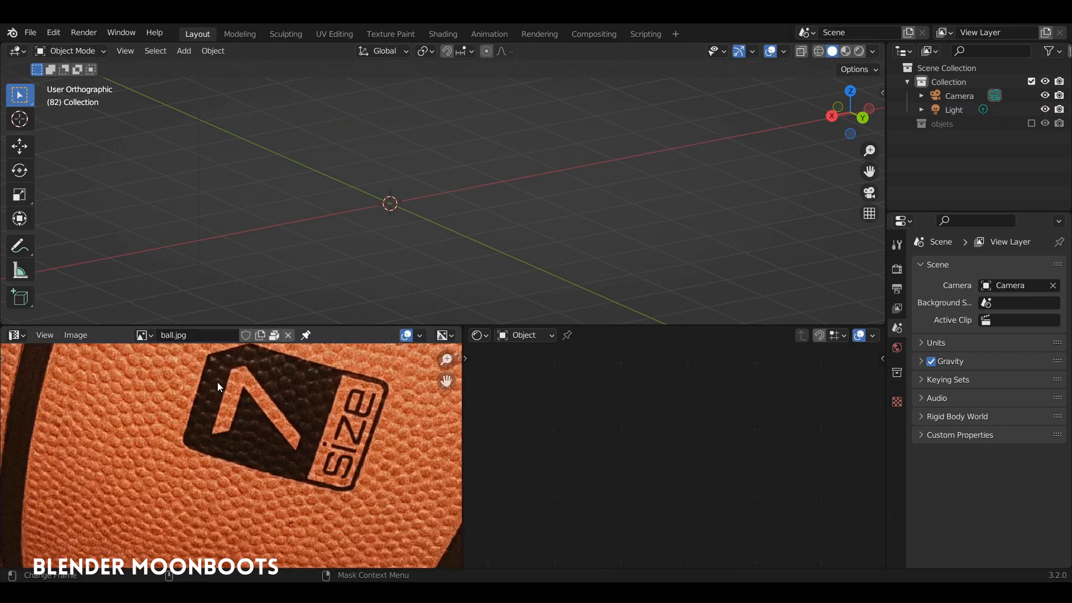
{"action": "scroll", "coordinate": [216, 382], "scroll_direction": "down", "scroll_amount": 5}
{"action": "middle_click_drag", "start_coordinate": [251, 414], "coordinate": [294, 457]}
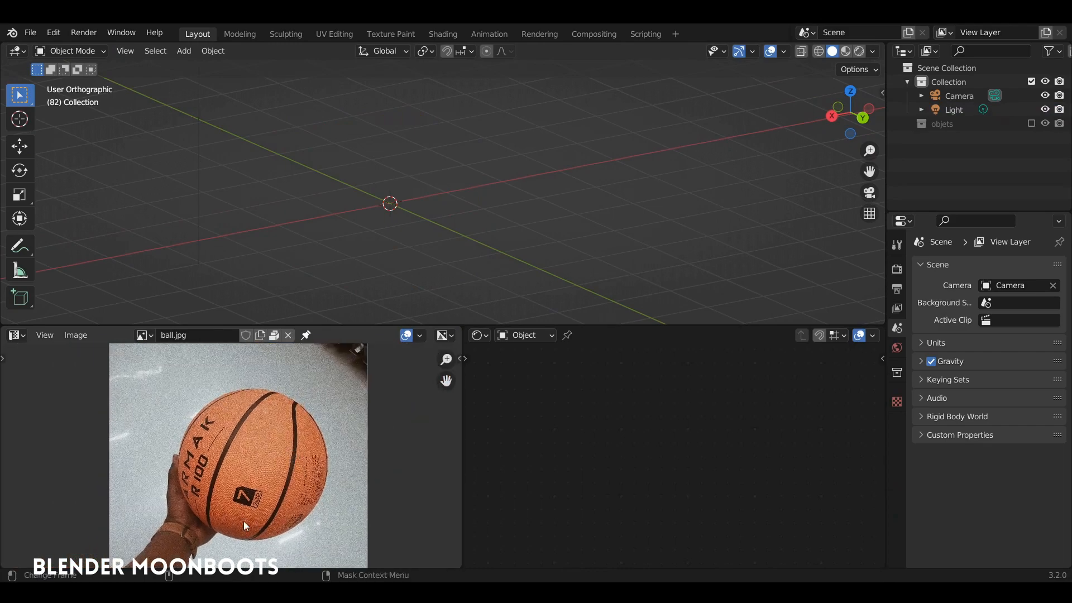
{"action": "scroll", "coordinate": [263, 420], "scroll_direction": "up", "scroll_amount": 2}
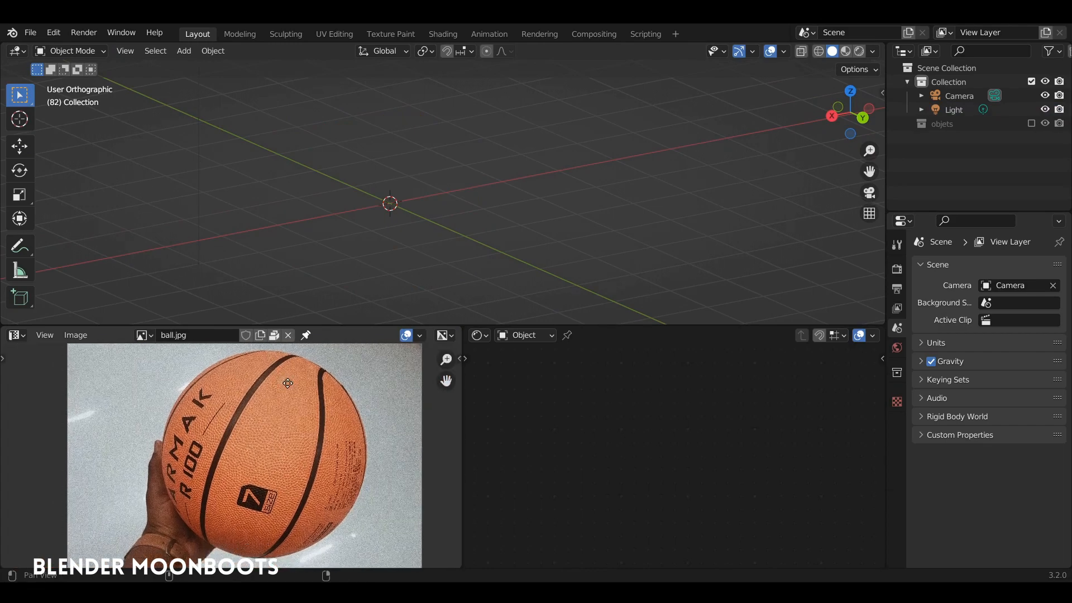
- Add a UV Sphere at the origin, enter edit mode, and enlarge the 3D viewport slightly
{"action": "key", "text": "shift+a"}
{"action": "mouse_move", "coordinate": [379, 208]}
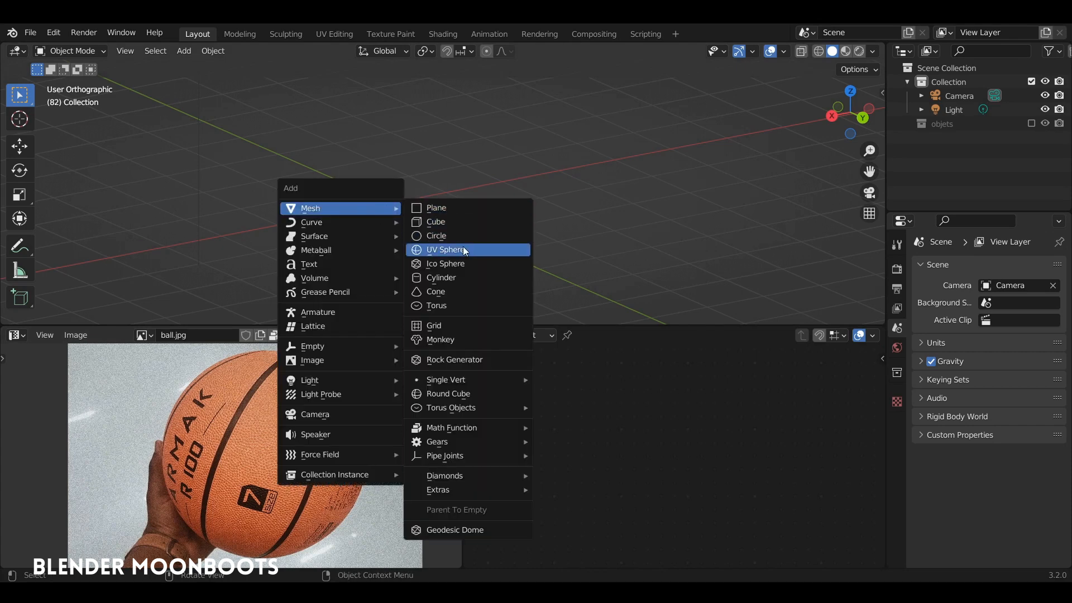
{"action": "left_click", "coordinate": [441, 249]}
{"action": "key", "text": "Tab"}
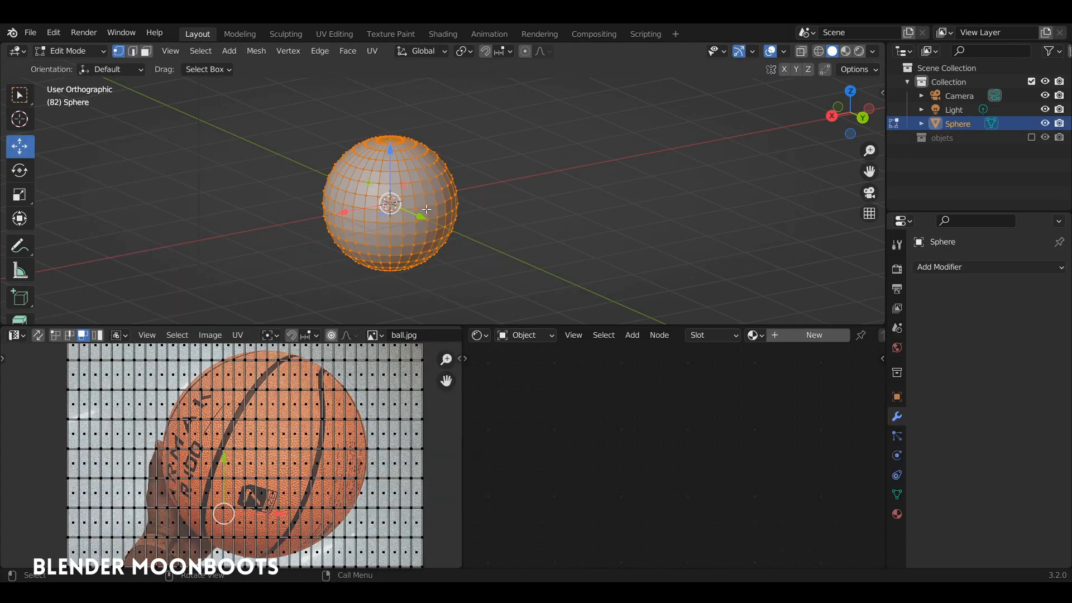
{"action": "left_click_drag", "start_coordinate": [311, 325], "coordinate": [311, 215]}
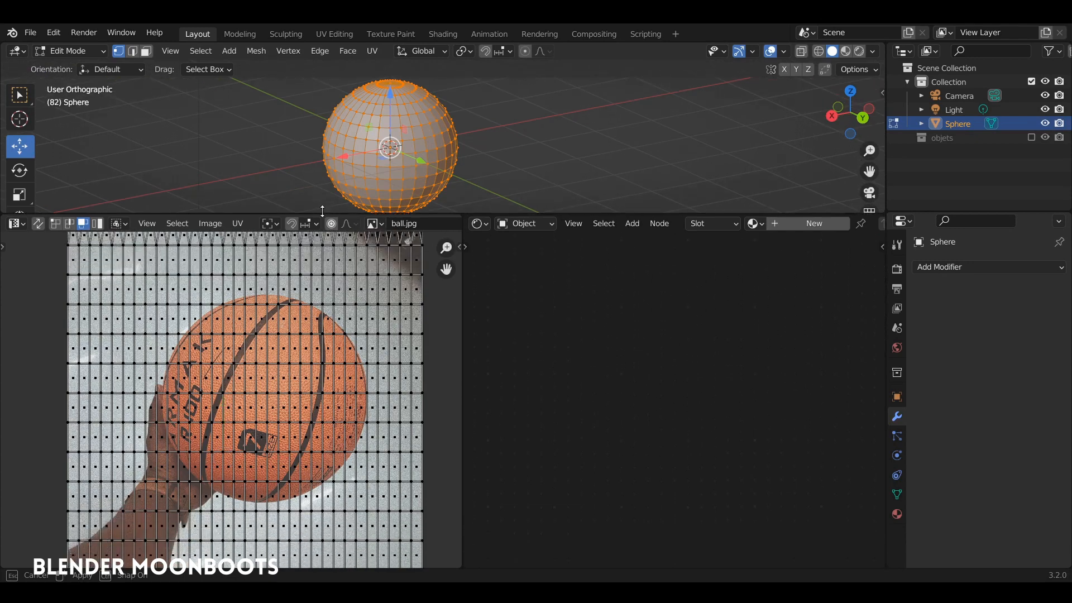
{"action": "scroll", "coordinate": [274, 369], "scroll_direction": "down", "scroll_amount": 3}
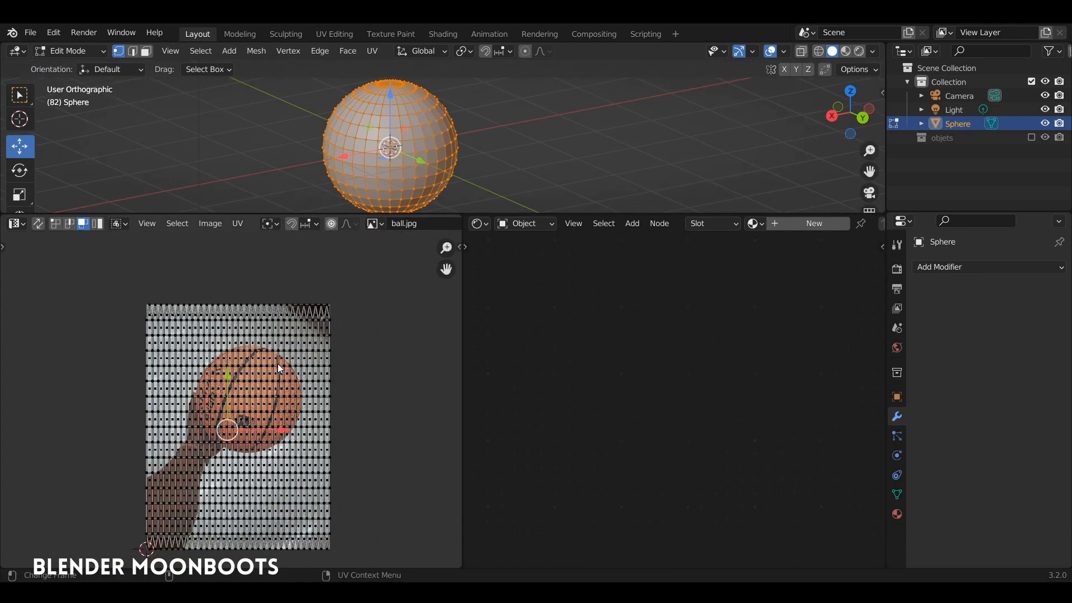
{"action": "left_click_drag", "start_coordinate": [302, 214], "coordinate": [302, 343]}
{"action": "scroll", "coordinate": [375, 225], "scroll_direction": "up", "scroll_amount": 3}
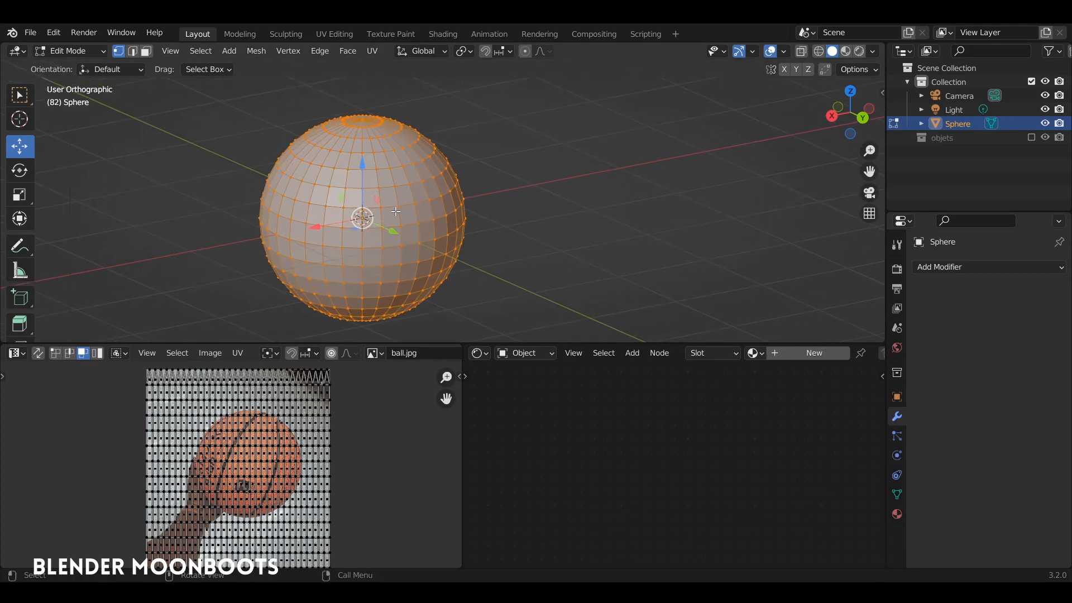
- Unwrap the sphere with Project from View from the front, and scale up all its UVs over the photo
{"action": "key", "text": "KP_1"}
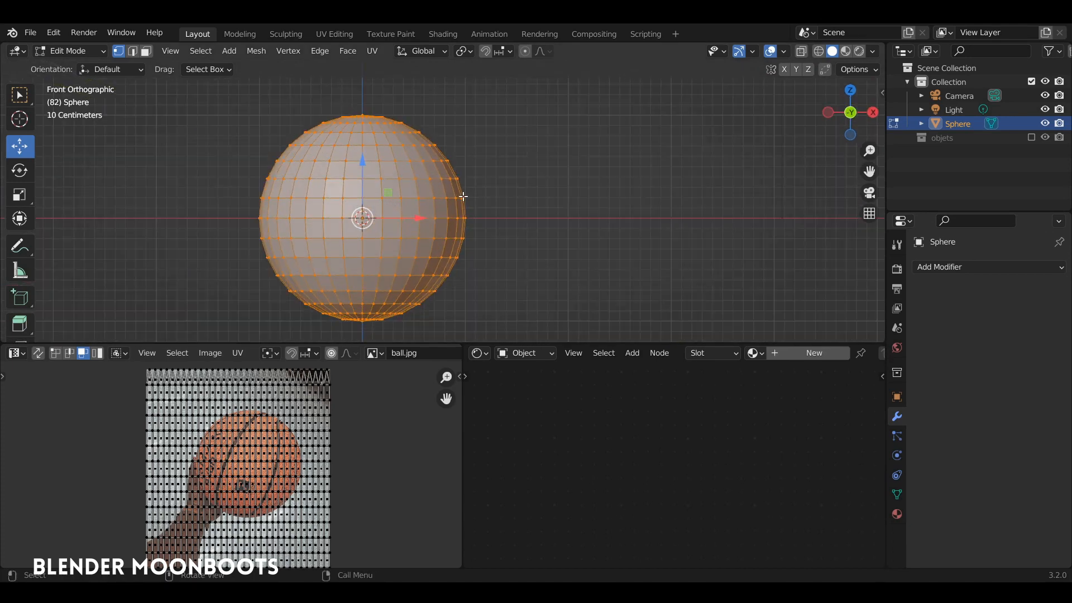
{"action": "key", "text": "u"}
{"action": "left_click", "coordinate": [456, 203]}
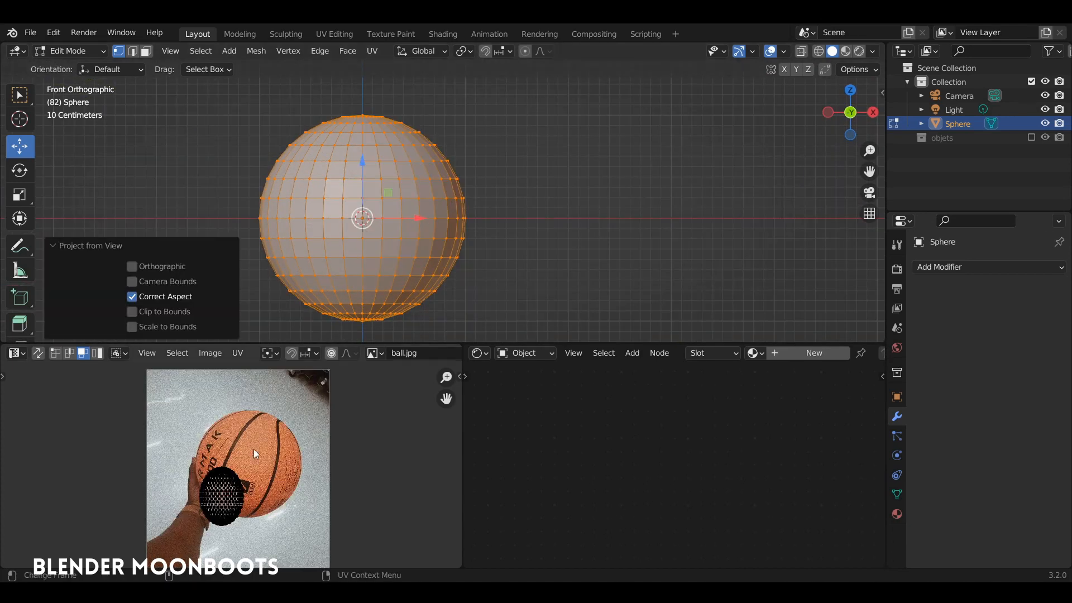
{"action": "key", "text": "a"}
{"action": "key", "text": "s"}
{"action": "left_click", "coordinate": [283, 444]}
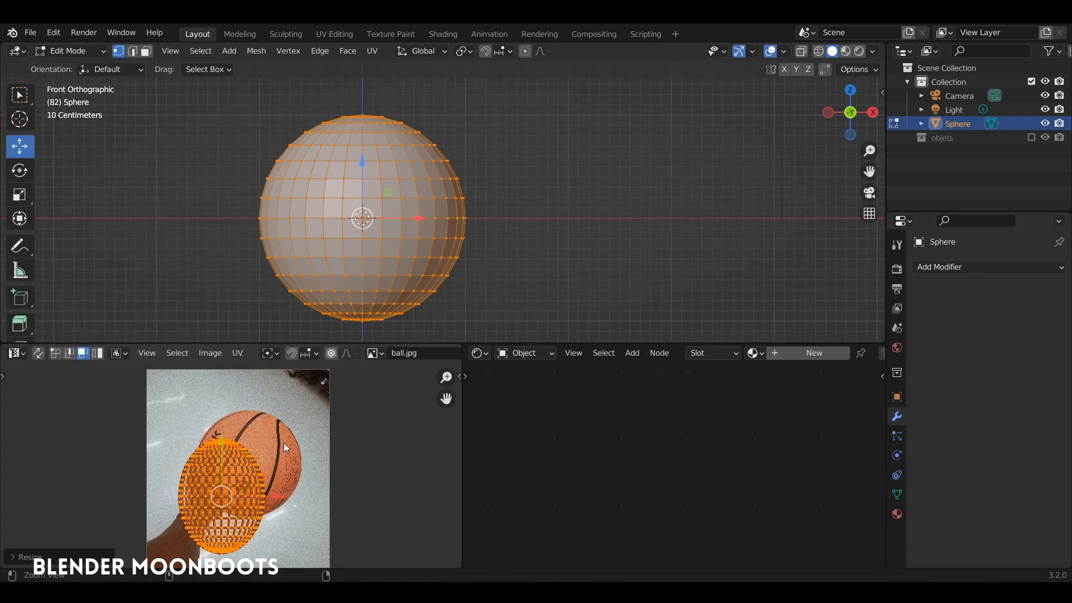
{"action": "scroll", "coordinate": [279, 436], "scroll_direction": "down", "scroll_amount": 1}
{"action": "middle_click_drag", "start_coordinate": [266, 419], "coordinate": [294, 412]}
{"action": "middle_click_drag", "start_coordinate": [269, 374], "coordinate": [270, 390]}
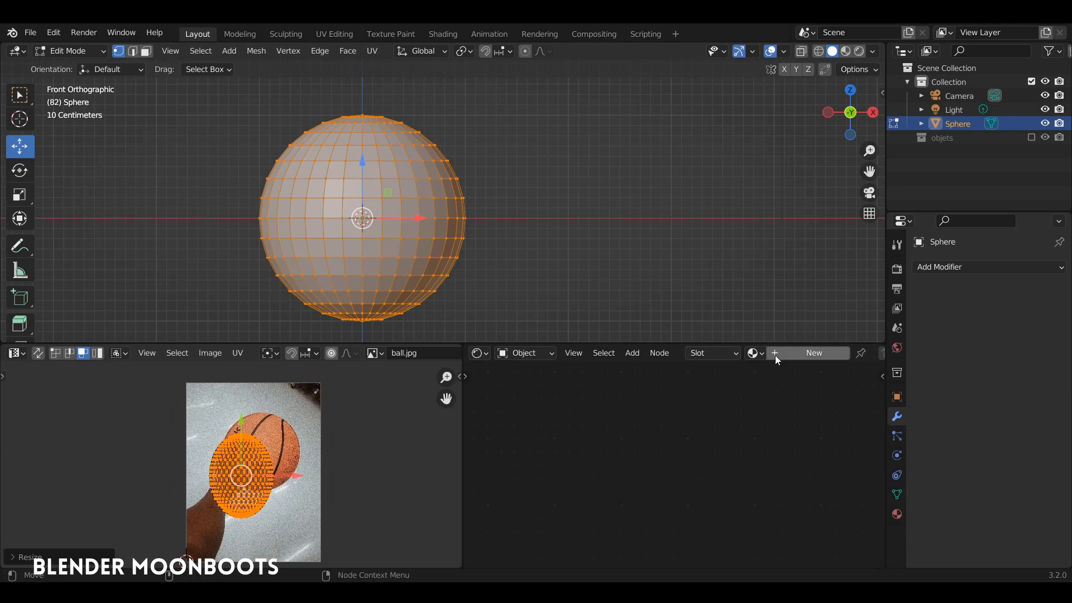
- Create a new material for the sphere and add an Image Texture node setup feeding the Principled BSDF's Base Color
{"action": "left_click", "coordinate": [792, 351]}
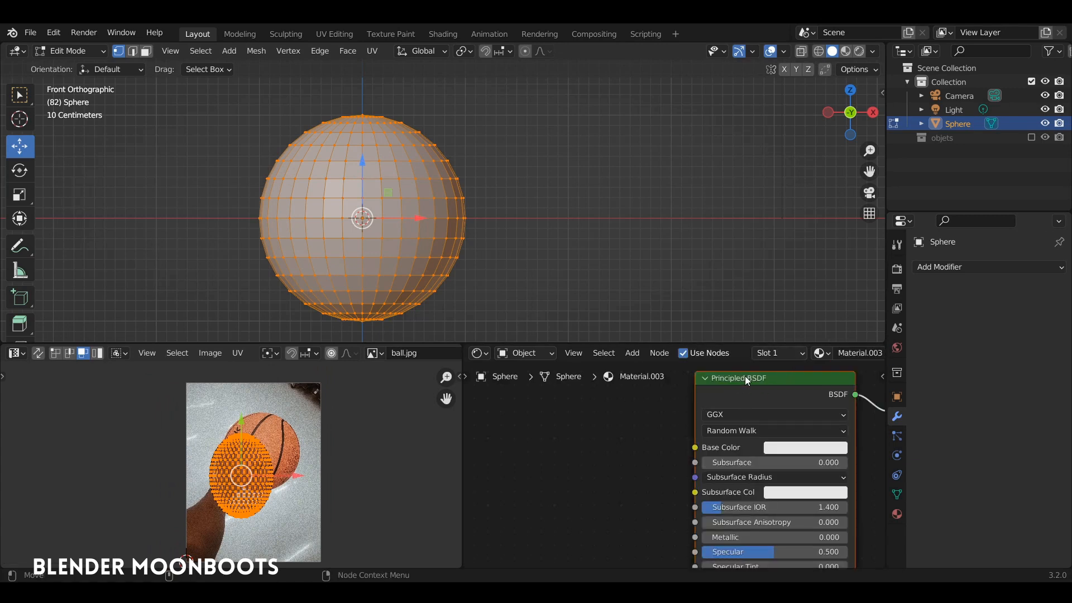
{"action": "left_click", "coordinate": [746, 378]}
{"action": "key", "text": "ctrl+t"}
{"action": "key", "text": "g"}
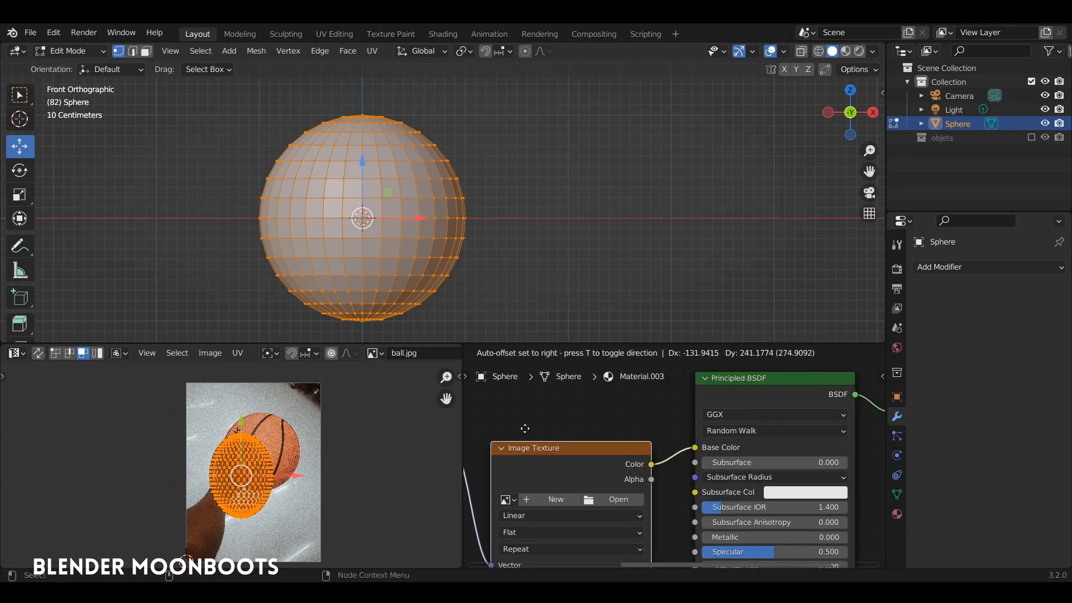
{"action": "left_click", "coordinate": [528, 429]}
- Assign ball.jpg to the Image Texture node and shift the node upward beside the Principled BSDF
{"action": "left_click", "coordinate": [509, 499]}
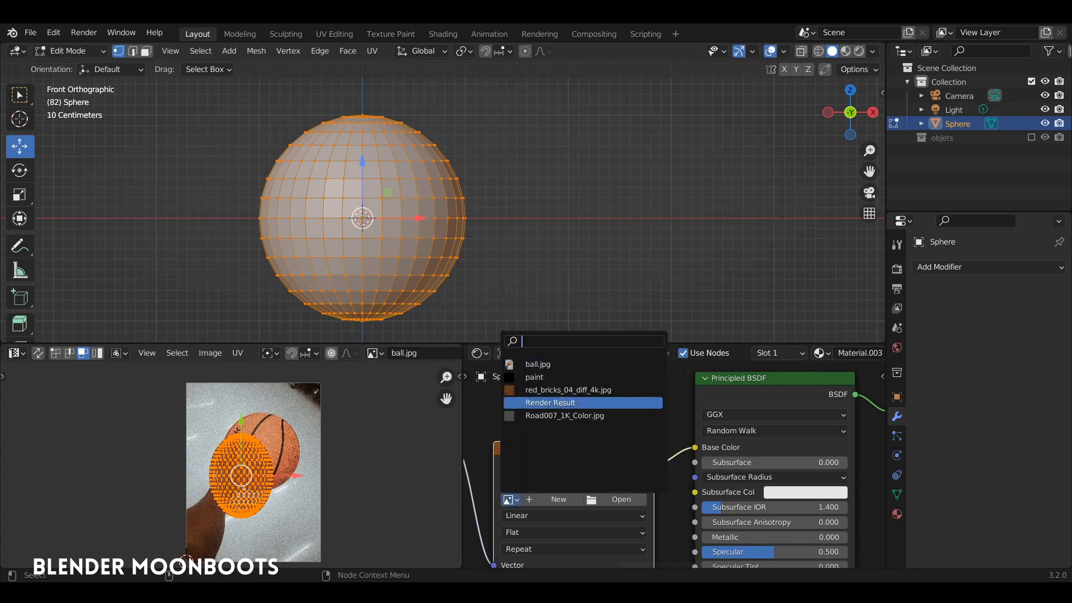
{"action": "left_click", "coordinate": [537, 364]}
{"action": "key", "text": "g"}
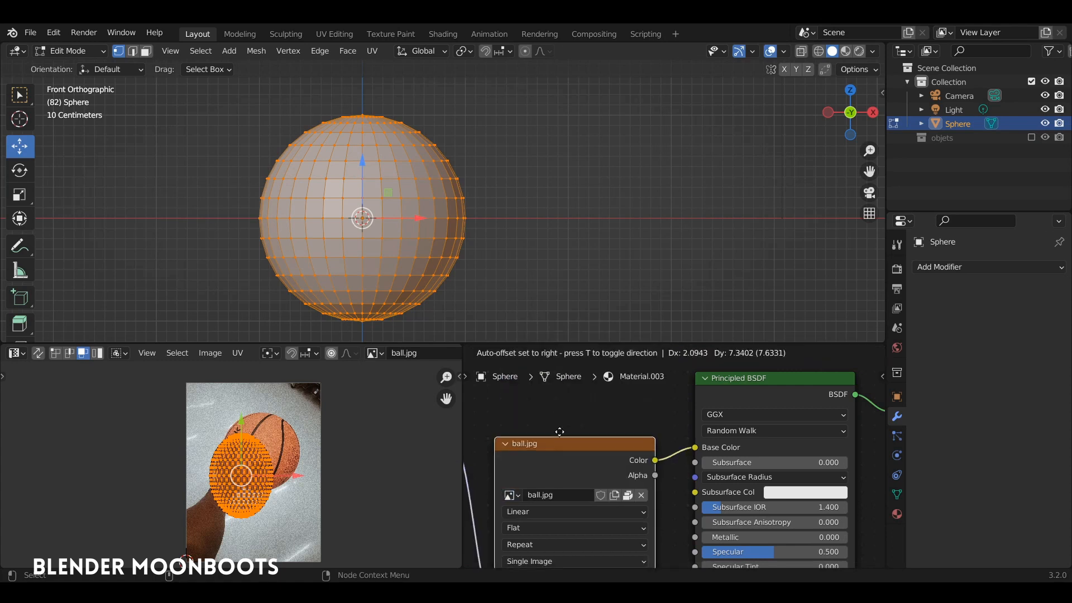
{"action": "left_click", "coordinate": [575, 429]}
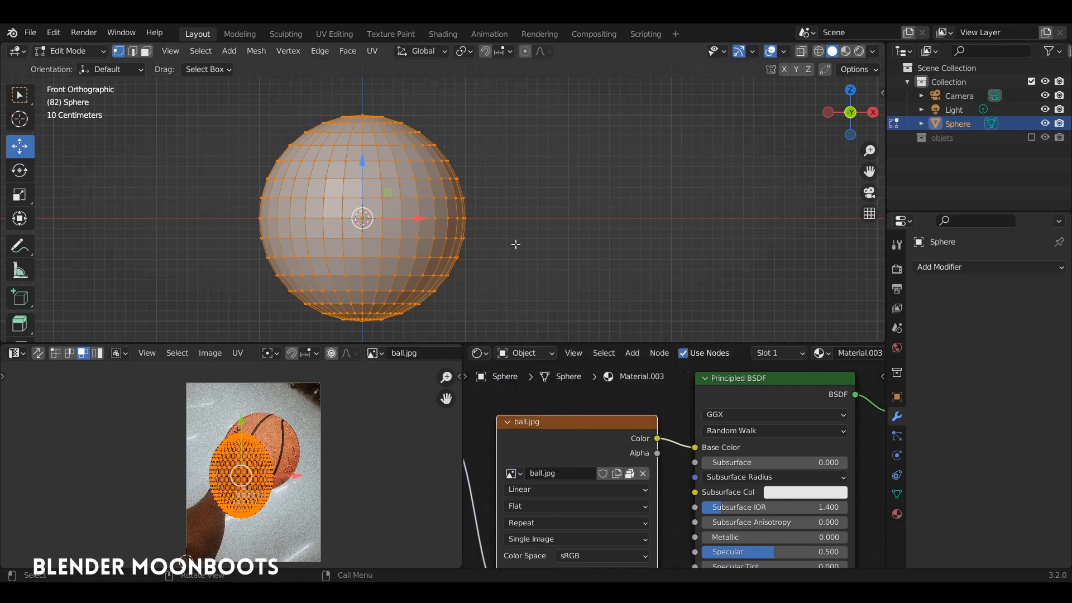
- Reproject the sphere with Project from View, and scale and move its UVs onto the basketball in the photo
{"action": "key", "text": "u"}
{"action": "left_click", "coordinate": [466, 228]}
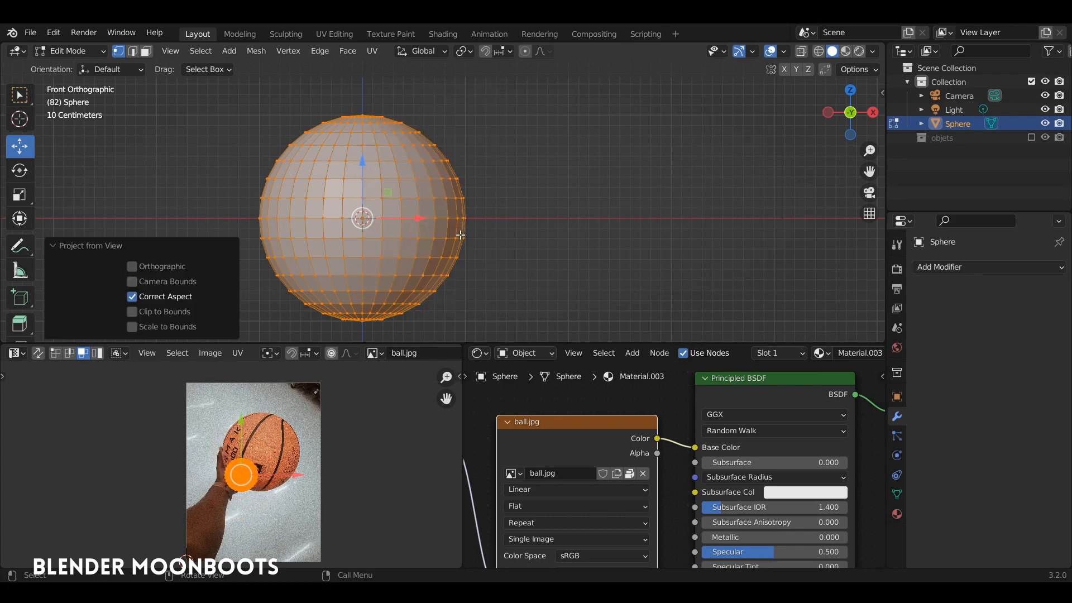
{"action": "key", "text": "s"}
{"action": "left_click", "coordinate": [327, 408]}
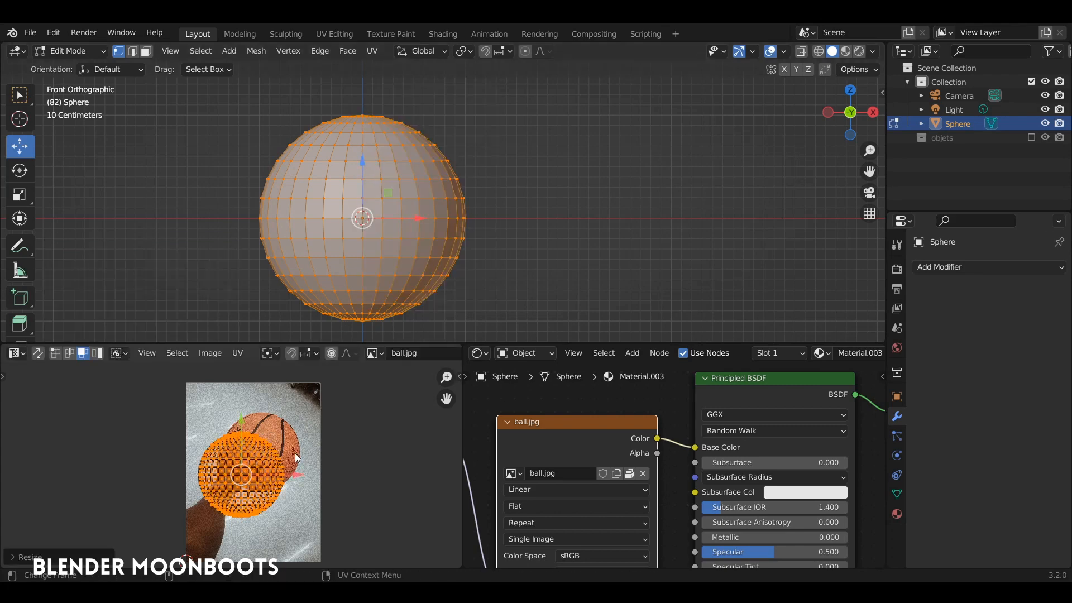
{"action": "key", "text": "g"}
{"action": "left_click", "coordinate": [305, 436]}
- Fine-tune the scale and position of the UVs so they fit just inside the basketball's outline
{"action": "middle_click_drag", "start_coordinate": [305, 436], "coordinate": [349, 303], "text": "ctrl"}
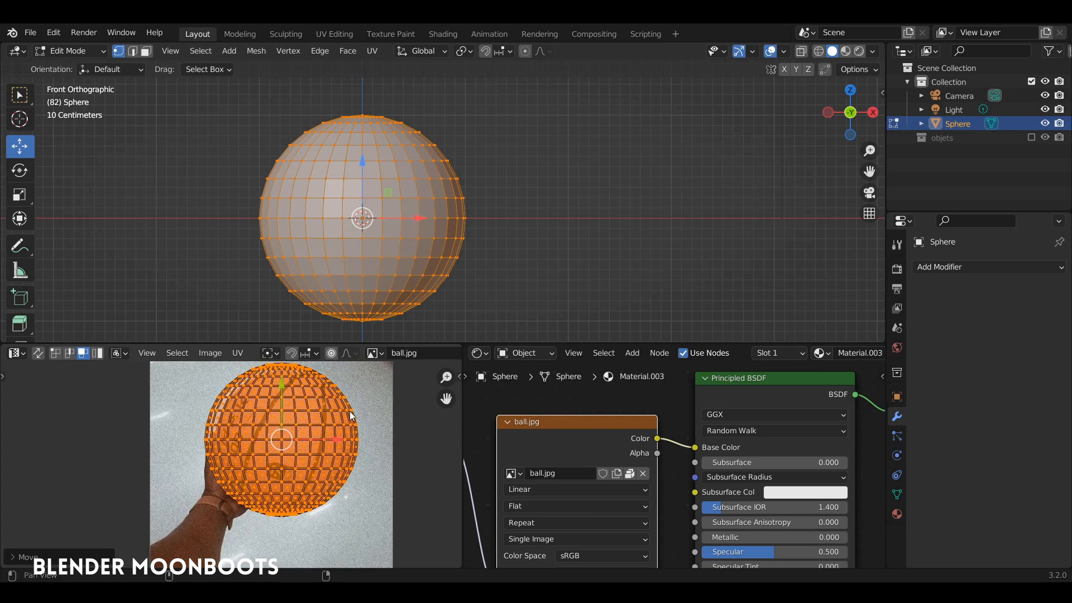
{"action": "middle_click_drag", "start_coordinate": [349, 411], "coordinate": [343, 441]}
{"action": "middle_click_drag", "start_coordinate": [343, 441], "coordinate": [369, 413], "text": "ctrl"}
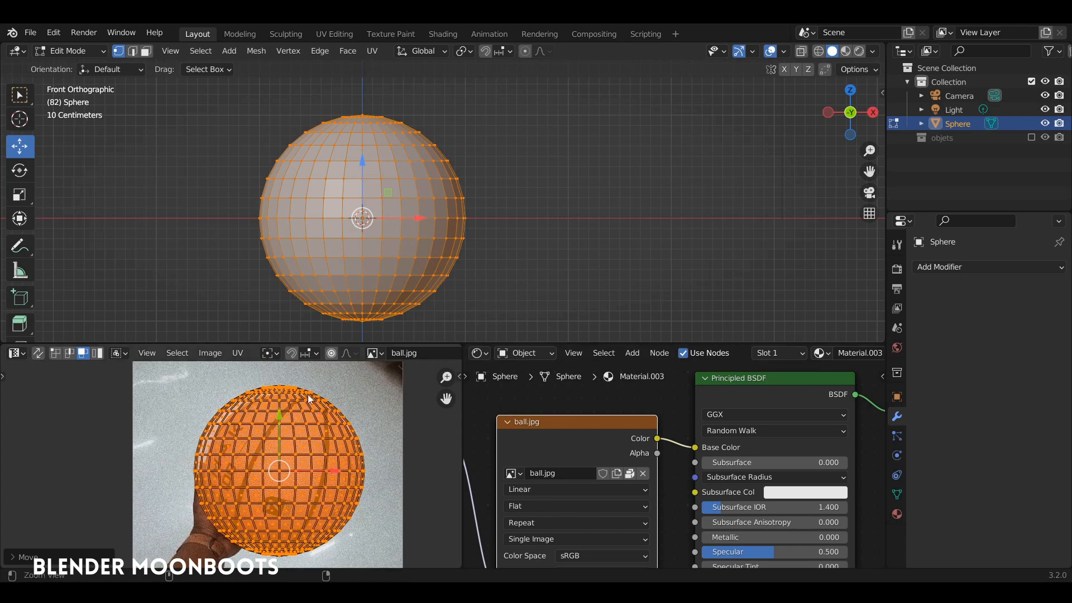
{"action": "middle_click_drag", "start_coordinate": [309, 399], "coordinate": [296, 465], "text": "ctrl"}
{"action": "middle_click_drag", "start_coordinate": [330, 430], "coordinate": [357, 377]}
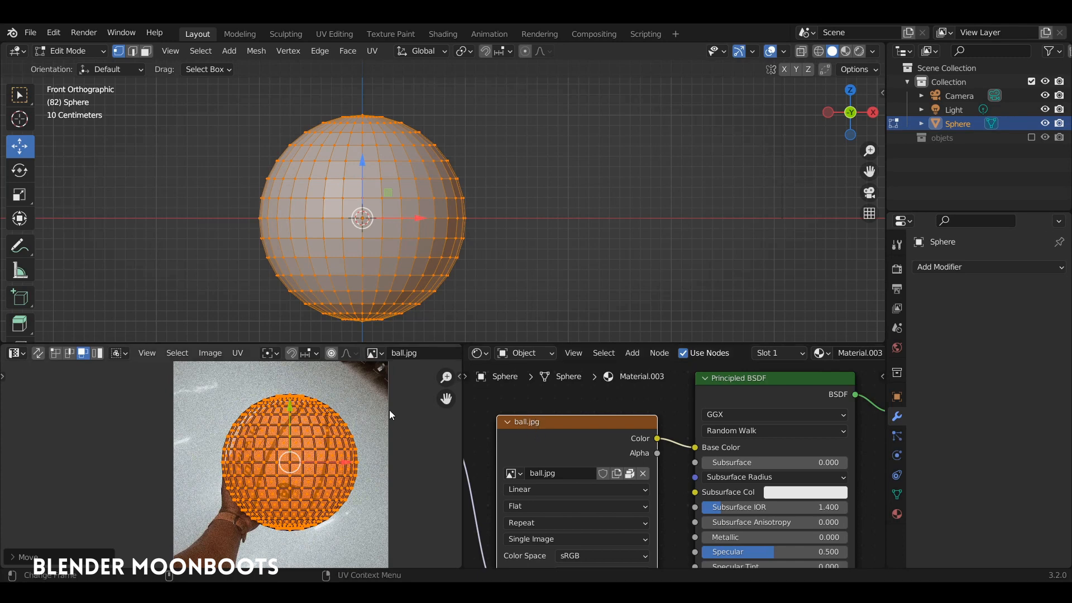
{"action": "key", "text": "s"}
{"action": "left_click", "coordinate": [365, 433]}
{"action": "key", "text": "g"}
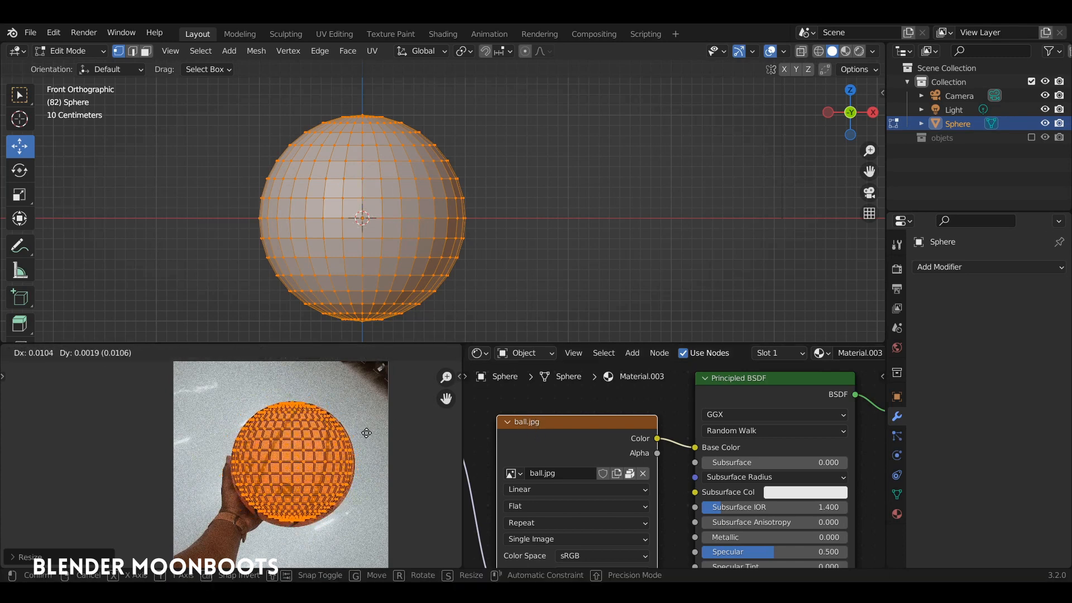
{"action": "left_click", "coordinate": [366, 434]}
{"action": "middle_click_drag", "start_coordinate": [366, 436], "coordinate": [388, 370], "text": "ctrl"}
{"action": "key", "text": "s"}
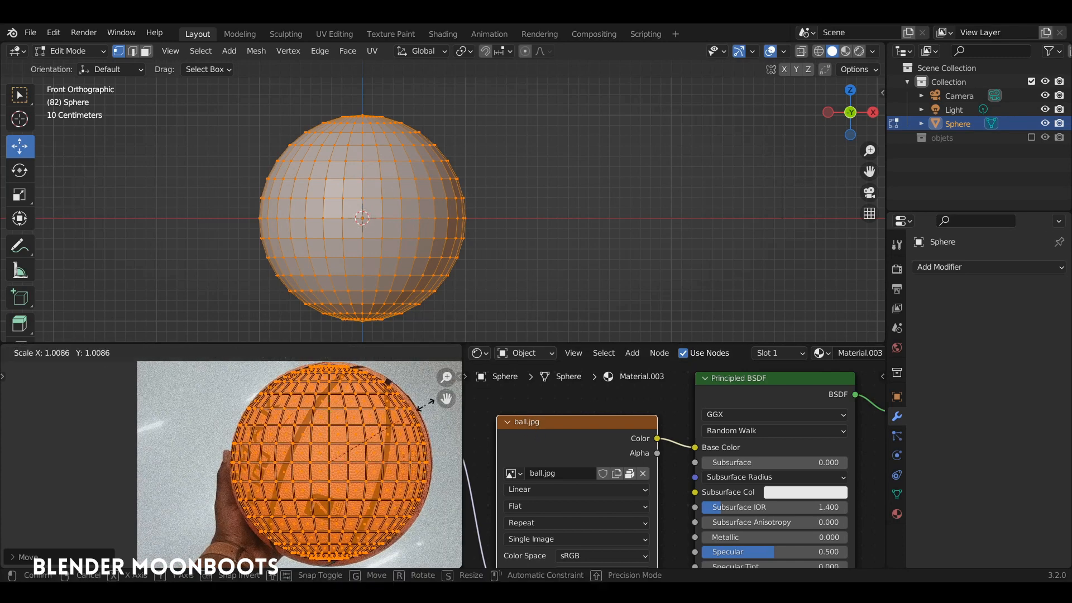
{"action": "left_click", "coordinate": [427, 406]}
{"action": "key", "text": "g"}
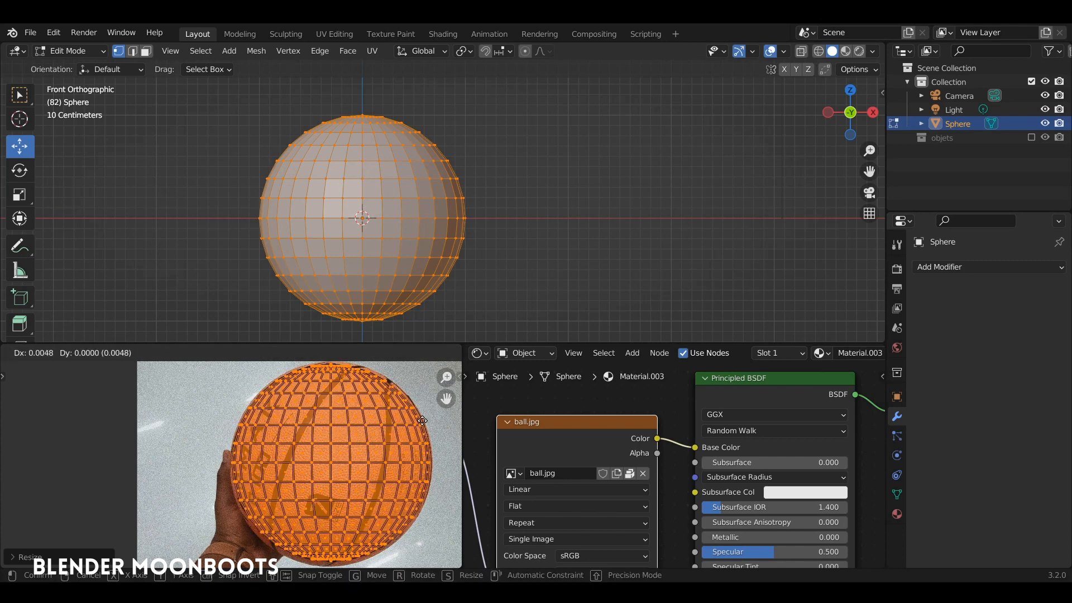
{"action": "left_click", "coordinate": [423, 424]}
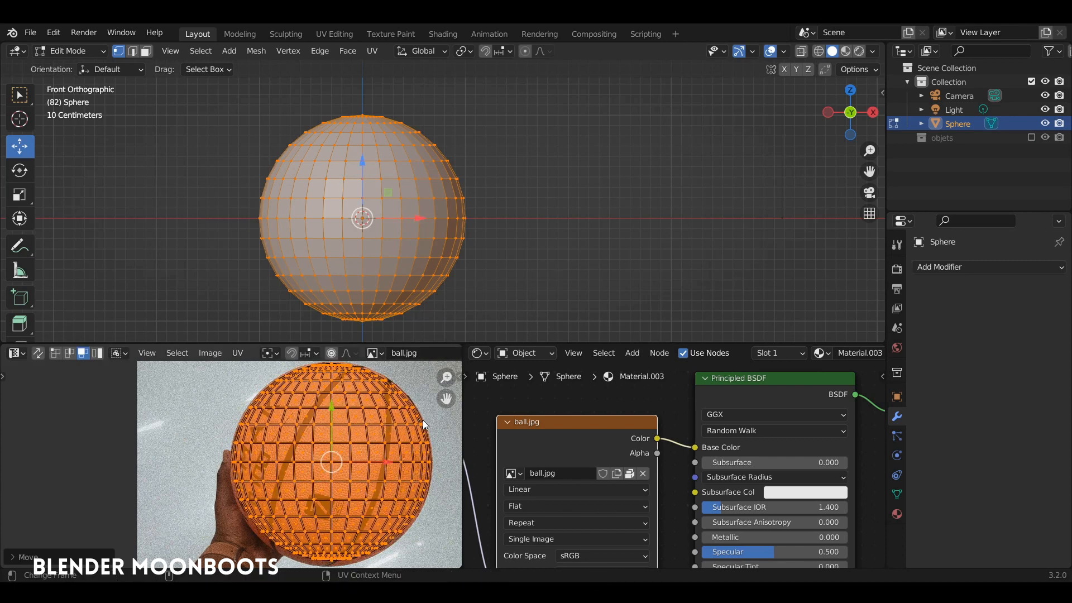
- Show the sphere in Material Preview, shade it smooth in object mode, and inspect the projected texture from several sides
{"action": "left_click", "coordinate": [844, 52]}
{"action": "key", "text": "Tab"}
{"action": "middle_click_drag", "start_coordinate": [416, 197], "coordinate": [421, 242]}
{"action": "right_click", "coordinate": [384, 219]}
{"action": "left_click", "coordinate": [390, 220]}
{"action": "scroll", "coordinate": [391, 212], "scroll_direction": "up", "scroll_amount": 3}
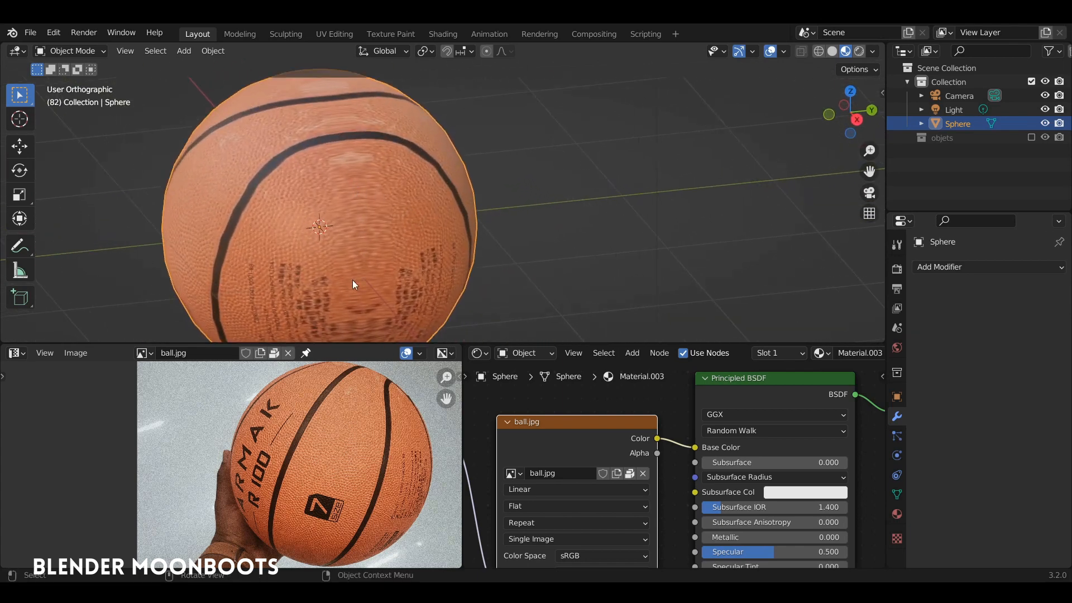
{"action": "middle_click_drag", "start_coordinate": [353, 280], "coordinate": [410, 226]}
{"action": "middle_click_drag", "start_coordinate": [336, 244], "coordinate": [478, 219]}
- Compare the projected basketball texture on the front and back of the sphere in Edit Mode
{"action": "key", "text": "Tab"}
{"action": "key", "text": "KP_1"}
{"action": "key", "text": "3"}
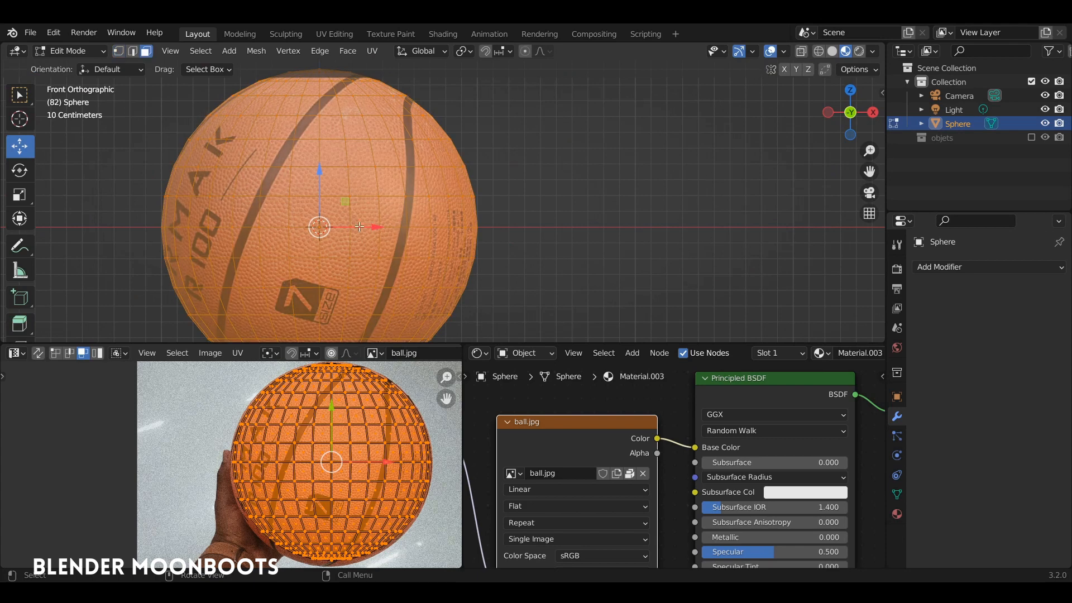
{"action": "left_click", "coordinate": [342, 213]}
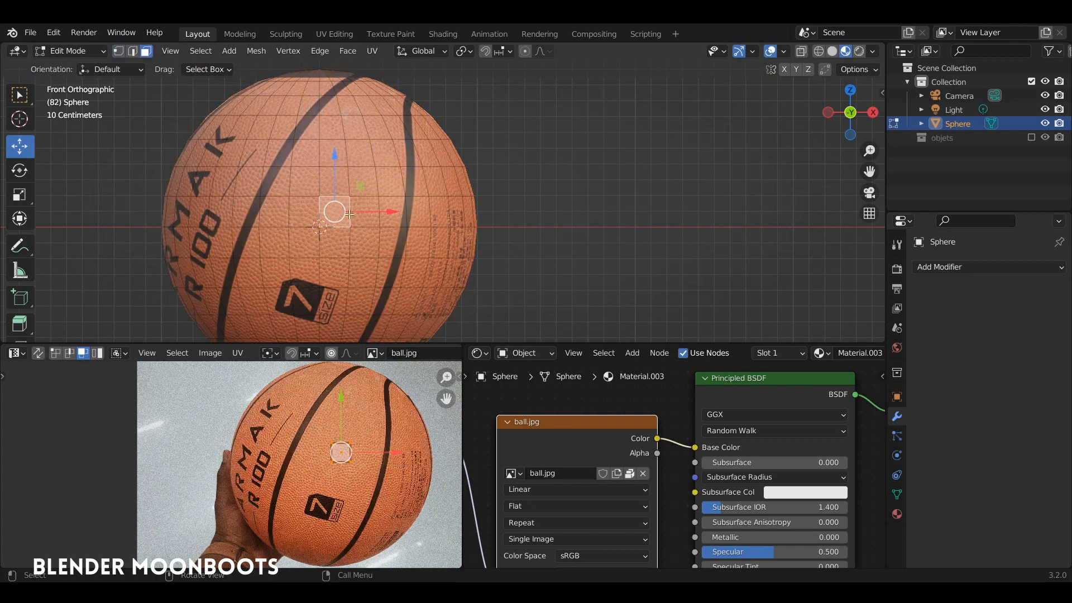
{"action": "key", "text": "ctrl+KP_1"}
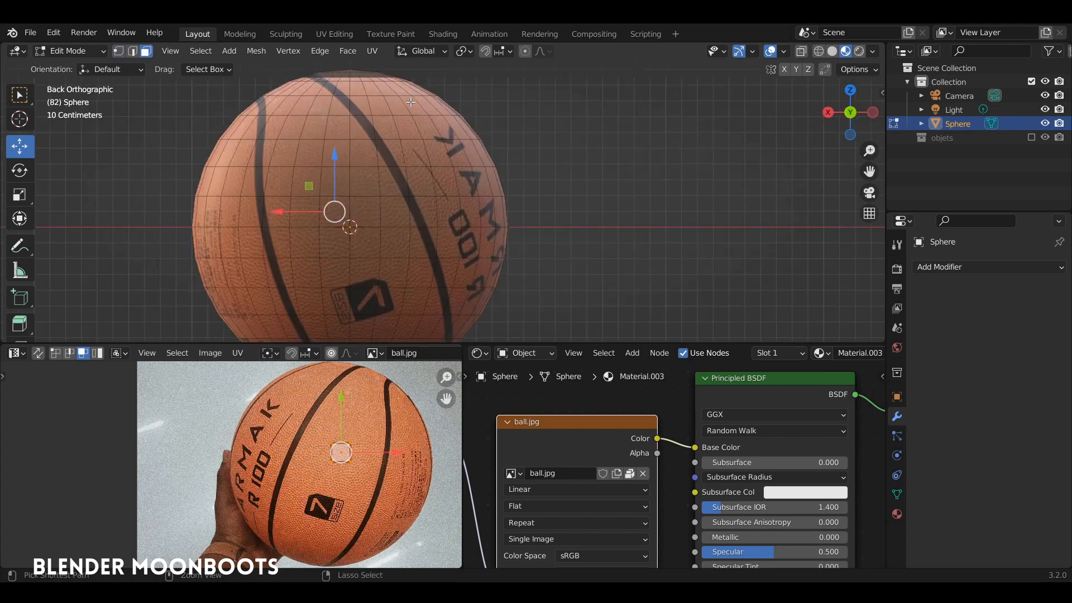
{"action": "middle_click_drag", "start_coordinate": [334, 212], "coordinate": [458, 241]}
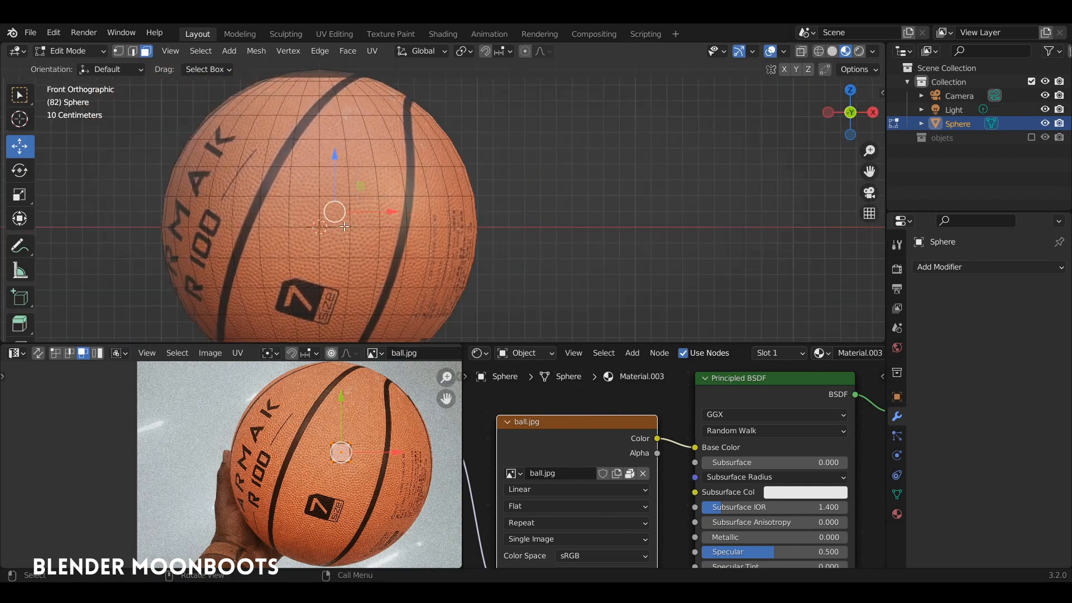
- Select all of the sphere's faces, return to Object Mode, and examine the textured ball from several sides
{"action": "key", "text": "a"}
{"action": "middle_click_drag", "start_coordinate": [350, 248], "coordinate": [330, 244]}
{"action": "key", "text": "Tab"}
{"action": "middle_click_drag", "start_coordinate": [393, 220], "coordinate": [259, 182]}
{"action": "middle_click_drag", "start_coordinate": [336, 154], "coordinate": [350, 191]}
{"action": "middle_click_drag", "start_coordinate": [350, 191], "coordinate": [380, 245], "text": "ctrl"}
{"action": "middle_click_drag", "start_coordinate": [379, 246], "coordinate": [443, 271]}
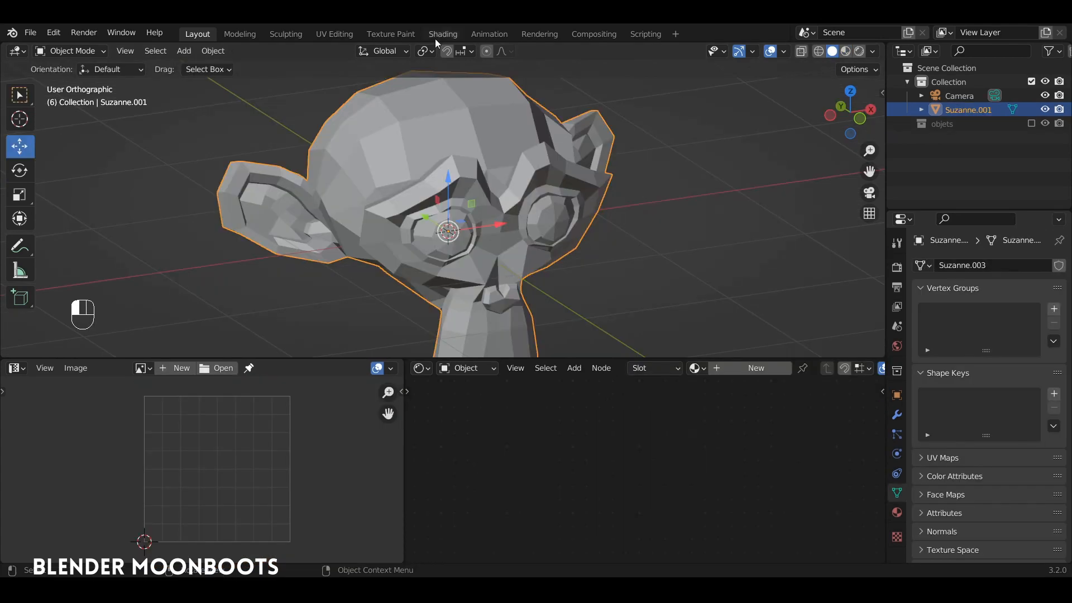
- Reset the UVs of the whole Suzanne mesh in Edit Mode and view the model from another side
{"action": "key", "text": "Tab"}
{"action": "key", "text": "u"}
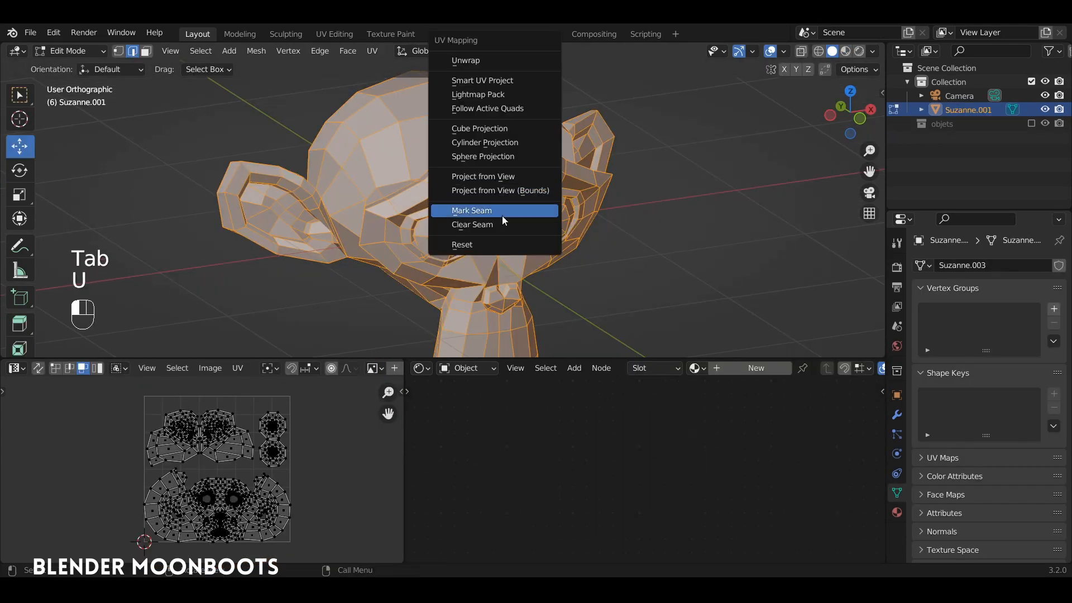
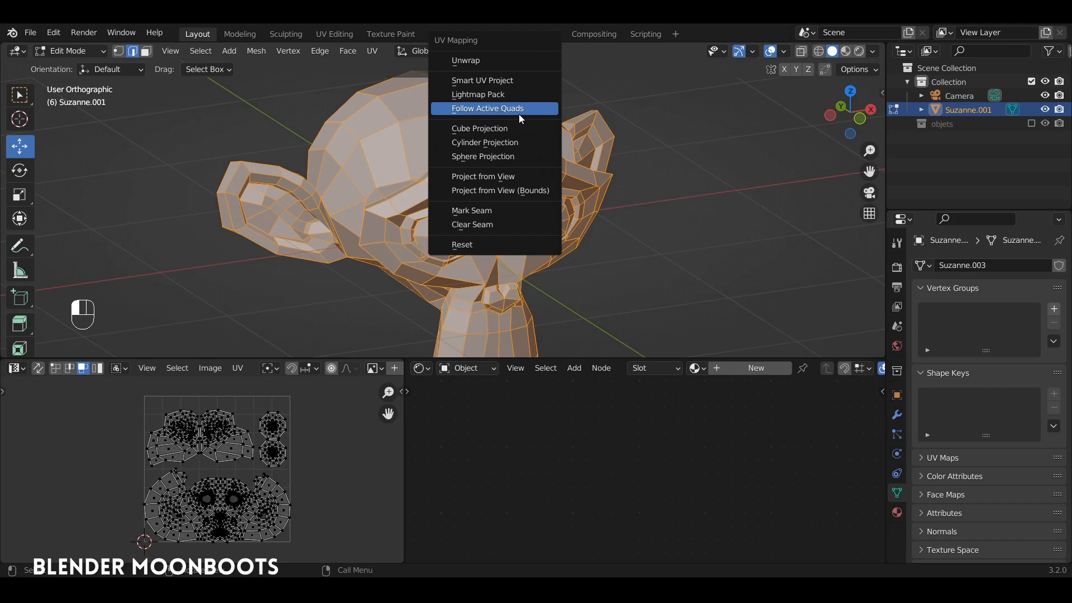
{"action": "left_click", "coordinate": [487, 244]}
{"action": "left_click_drag", "start_coordinate": [353, 167], "coordinate": [383, 189], "text": "alt"}
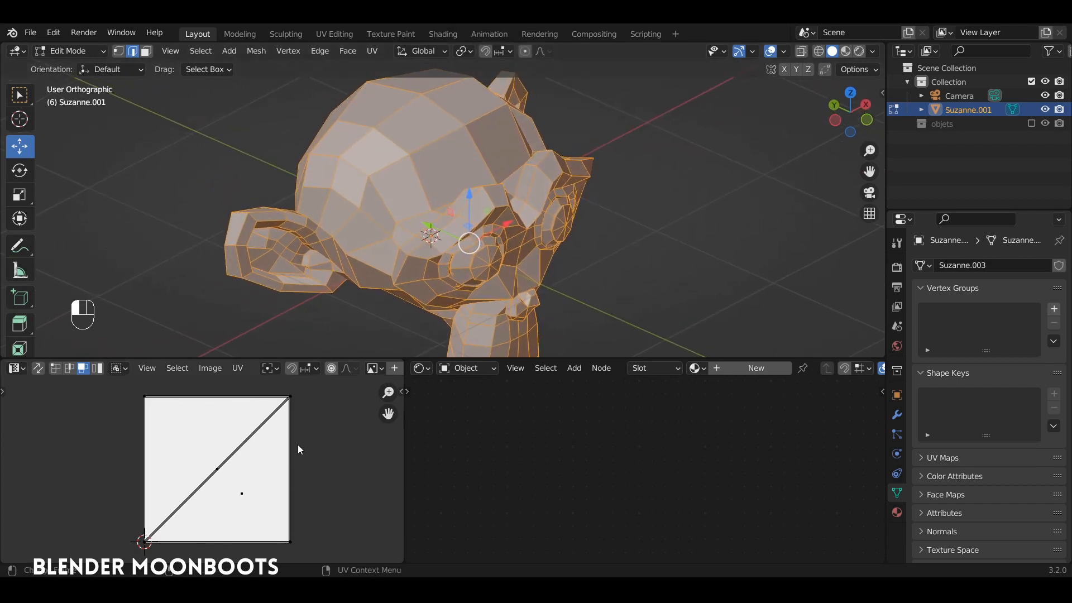
{"action": "mouse_move", "coordinate": [498, 211]}
{"action": "left_mouse_down", "text": "alt"}
{"action": "mouse_move", "coordinate": [509, 191]}
{"action": "mouse_move", "coordinate": [480, 194]}
{"action": "mouse_move", "coordinate": [553, 206]}
{"action": "mouse_move", "coordinate": [510, 213]}
{"action": "left_mouse_up", "text": "alt"}
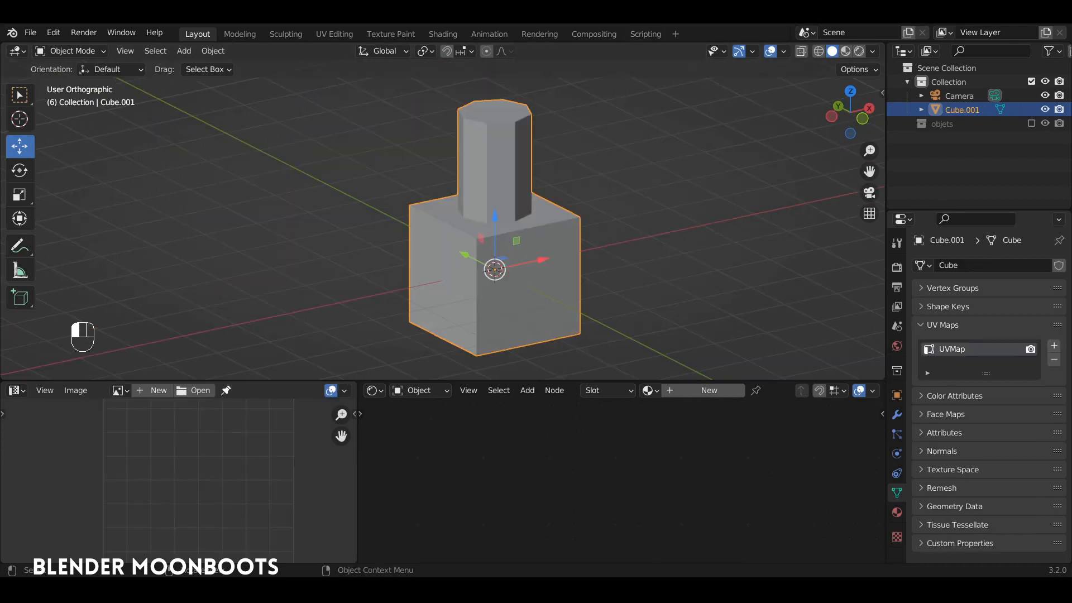
- Unwrap only the cylindrical neck of the cube object with Cylinder Projection, setting its direction to Align to Object
{"action": "key", "text": "Tab"}
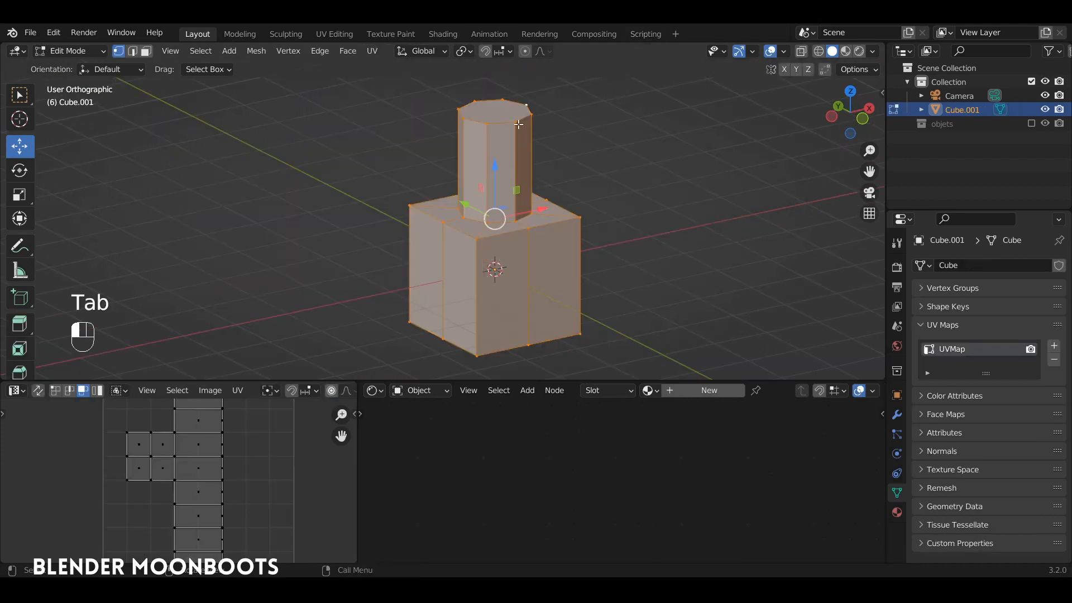
{"action": "left_click", "coordinate": [519, 119], "text": "alt"}
{"action": "right_click", "coordinate": [499, 225], "text": "alt+shift"}
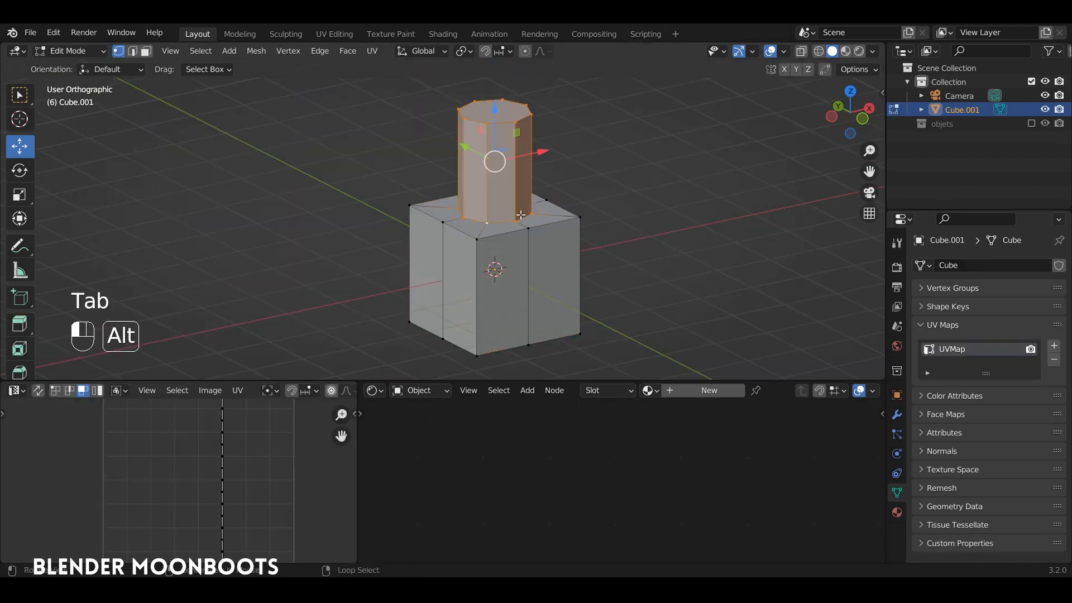
{"action": "left_click_drag", "start_coordinate": [524, 216], "coordinate": [507, 196], "text": "ctrl+alt"}
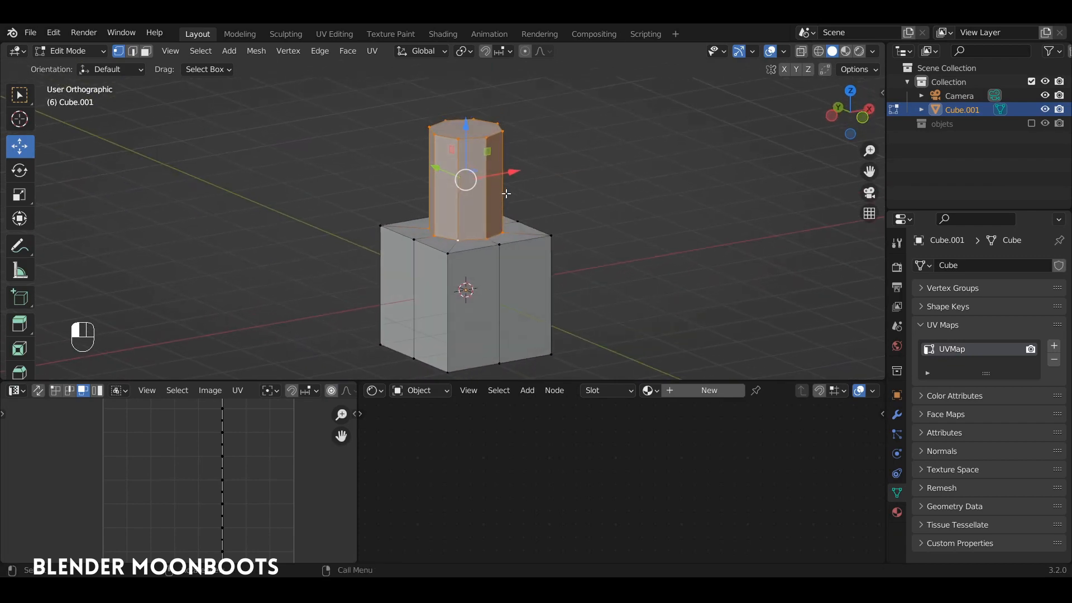
{"action": "key", "text": "u"}
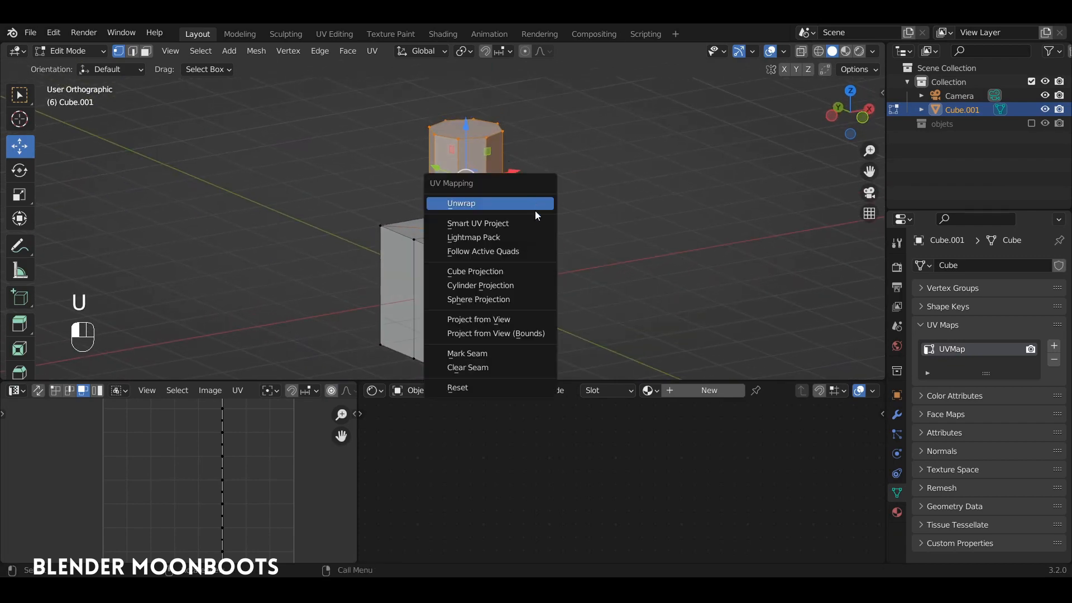
{"action": "left_click", "coordinate": [524, 285]}
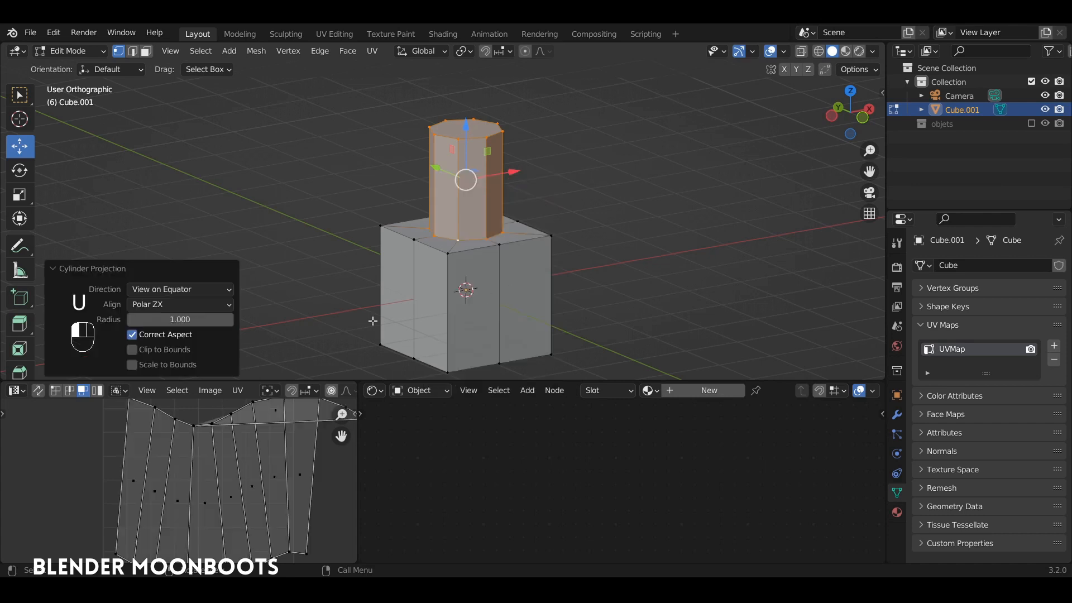
{"action": "left_click", "coordinate": [189, 289]}
{"action": "left_click", "coordinate": [168, 336]}
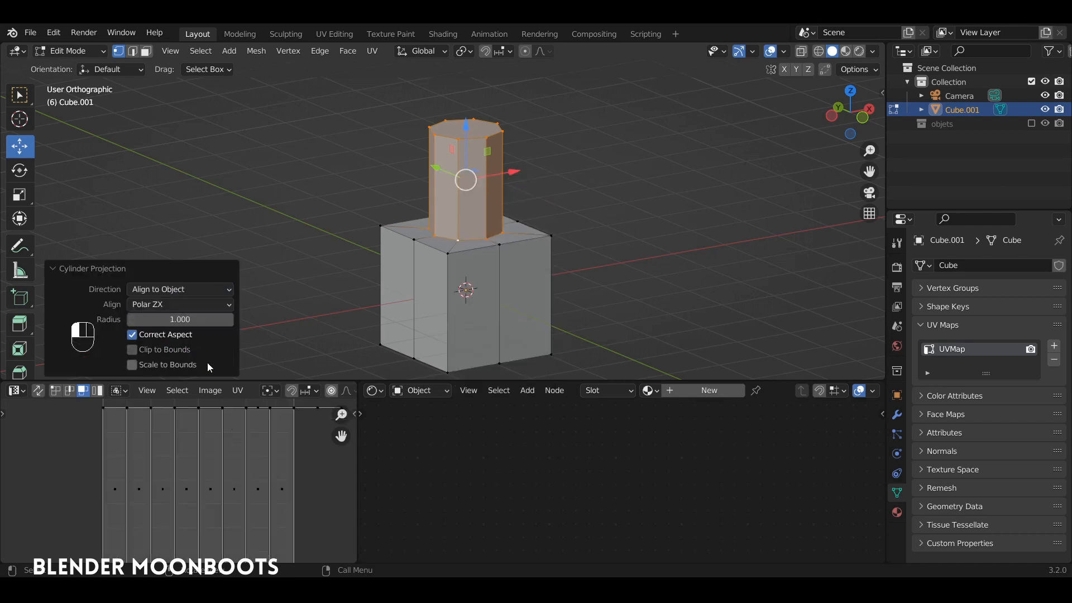
- Scale the neck's UVs down to about a third and move them to the upper-left corner of the UV space
{"action": "left_click_drag", "start_coordinate": [215, 379], "coordinate": [219, 273]}
{"action": "key", "text": "a"}
{"action": "key", "text": "s"}
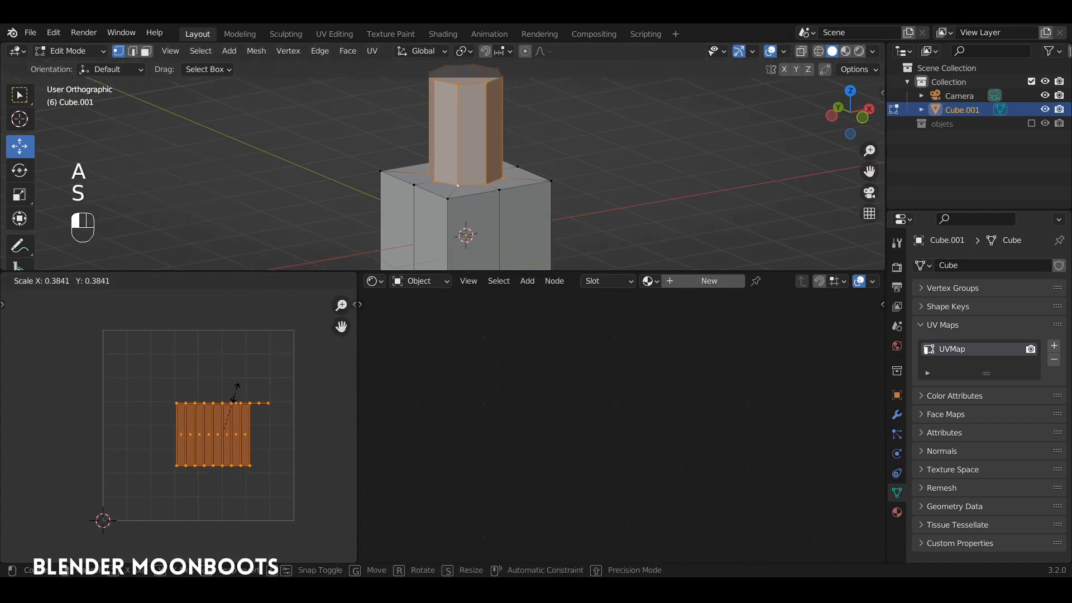
{"action": "left_click", "coordinate": [234, 402]}
{"action": "key", "text": "g"}
{"action": "left_click", "coordinate": [159, 334]}
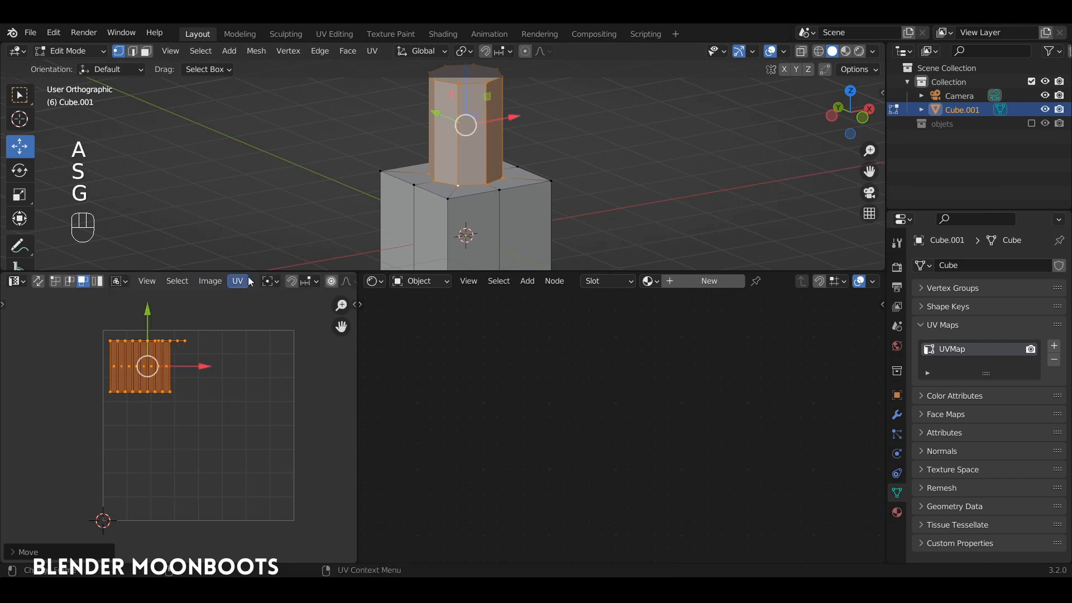
- Invert the selection, add the loop around the neck's base, and unwrap the cube part with Cube Projection
{"action": "left_click_drag", "start_coordinate": [253, 271], "coordinate": [252, 334]}
{"action": "key", "text": "ctrl+i"}
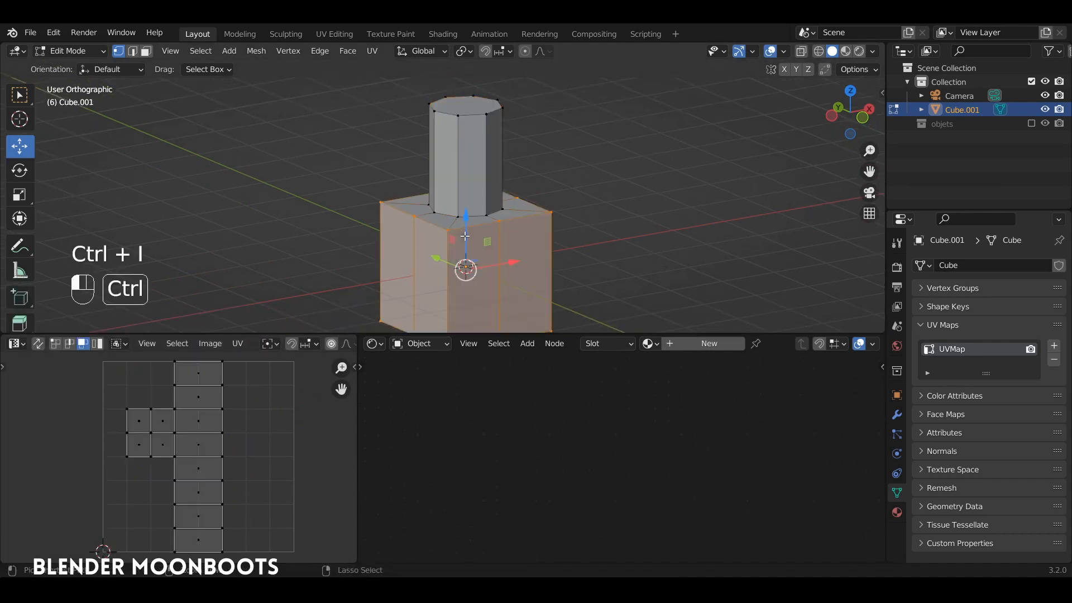
{"action": "left_click", "coordinate": [487, 224], "text": "alt+shift"}
{"action": "key", "text": "u"}
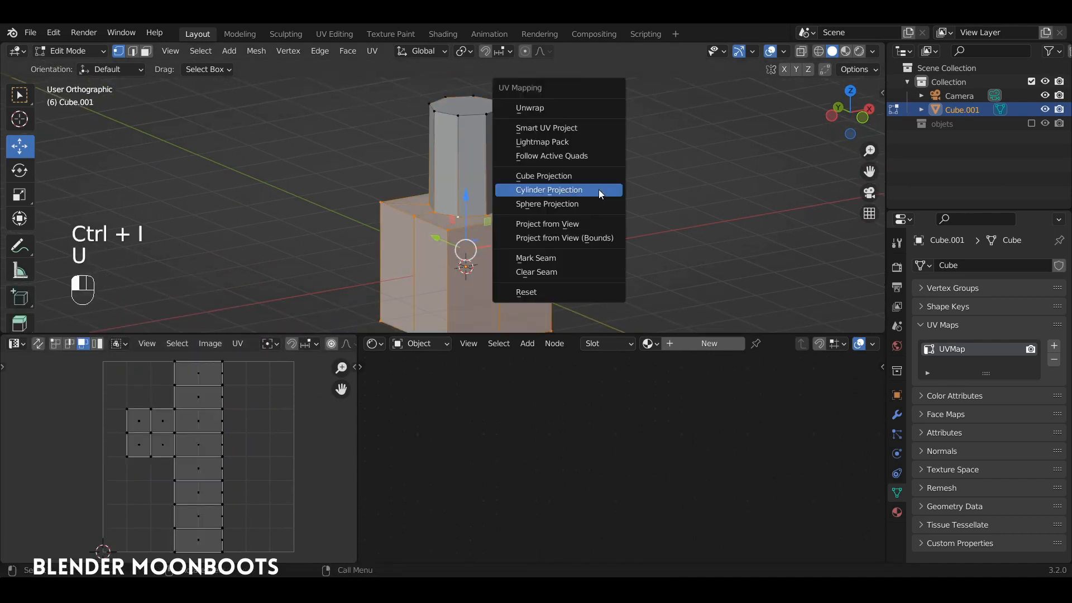
{"action": "left_click", "coordinate": [587, 175]}
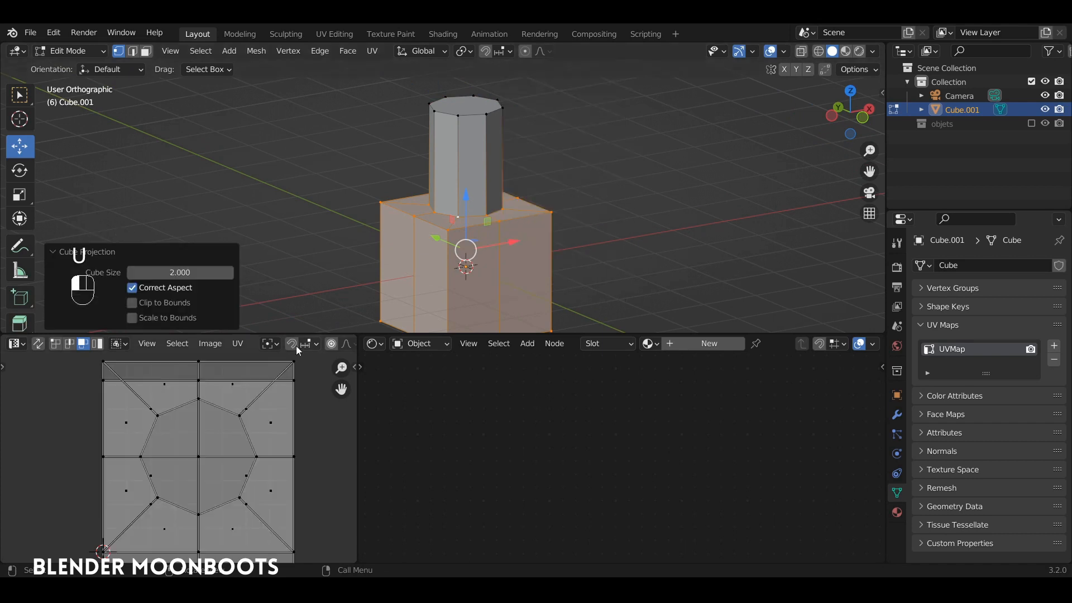
- Scale down the cube part's UVs and move them to the upper-right corner of the UV space
{"action": "key", "text": "a"}
{"action": "key", "text": "s"}
{"action": "left_click", "coordinate": [236, 455]}
{"action": "key", "text": "g"}
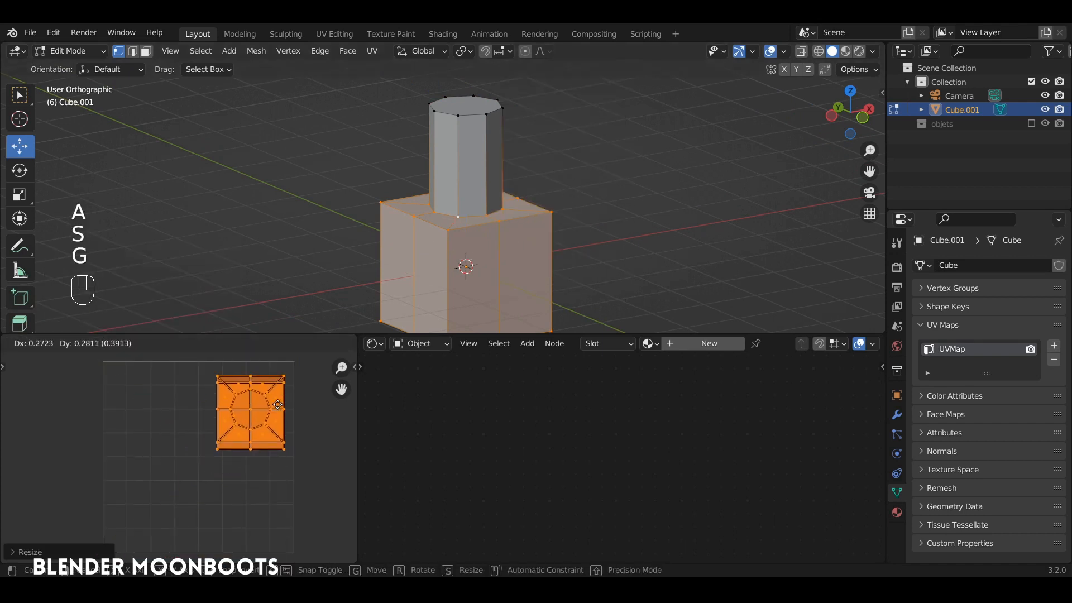
{"action": "left_click", "coordinate": [251, 413]}
- Select the two adjoining faces on one side of the cube in face mode and unwrap them with Unwrap
{"action": "key", "text": "a"}
{"action": "key", "text": "3"}
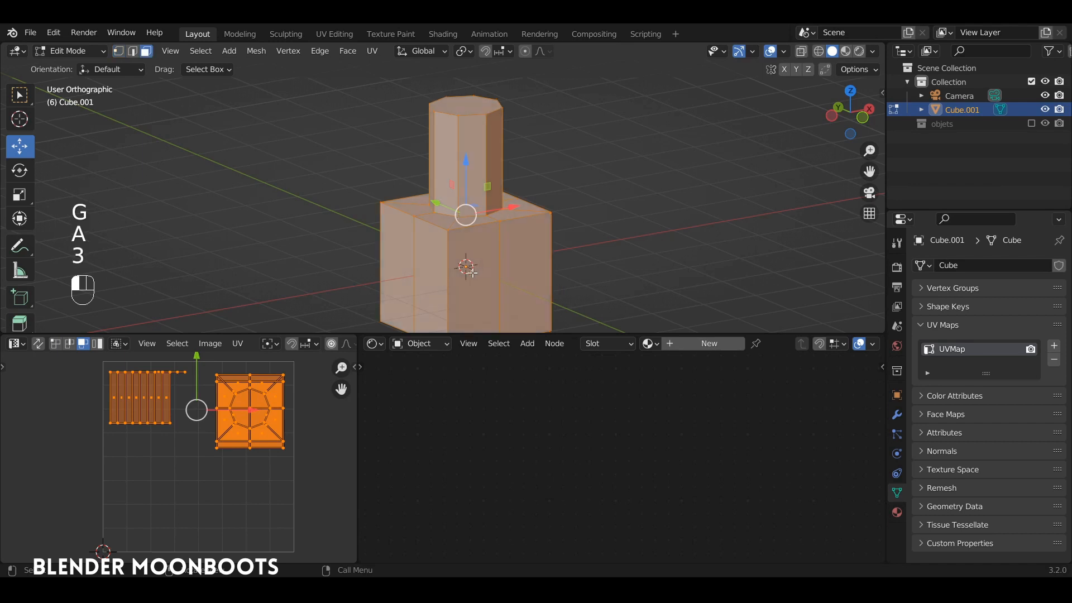
{"action": "left_click", "coordinate": [474, 273]}
{"action": "left_click", "coordinate": [525, 268], "text": "shift"}
{"action": "left_click_drag", "start_coordinate": [451, 337], "coordinate": [452, 370]}
{"action": "key", "text": "u"}
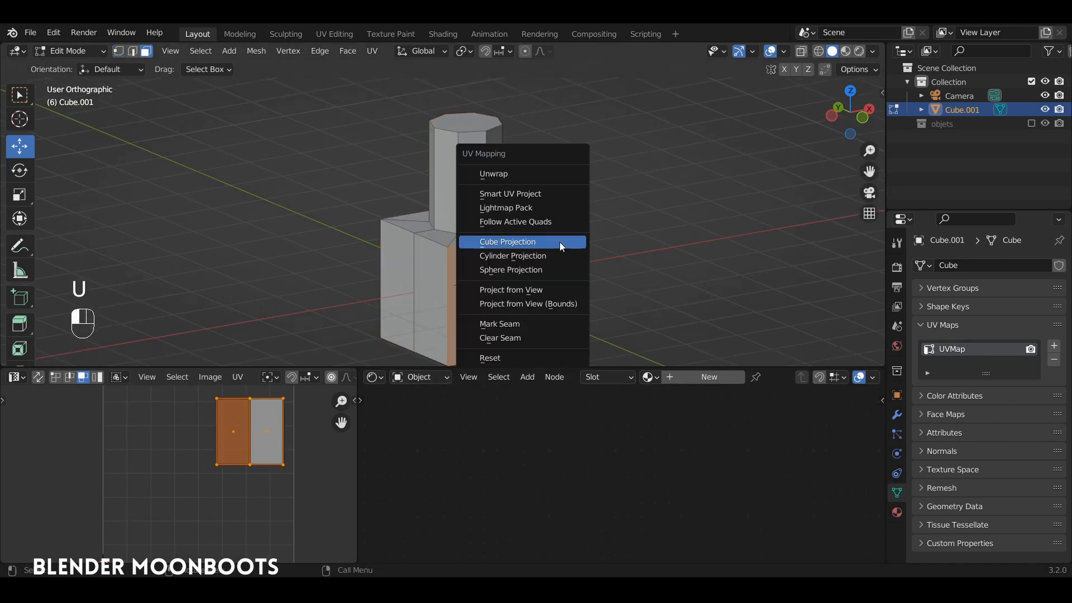
{"action": "left_click", "coordinate": [537, 175]}
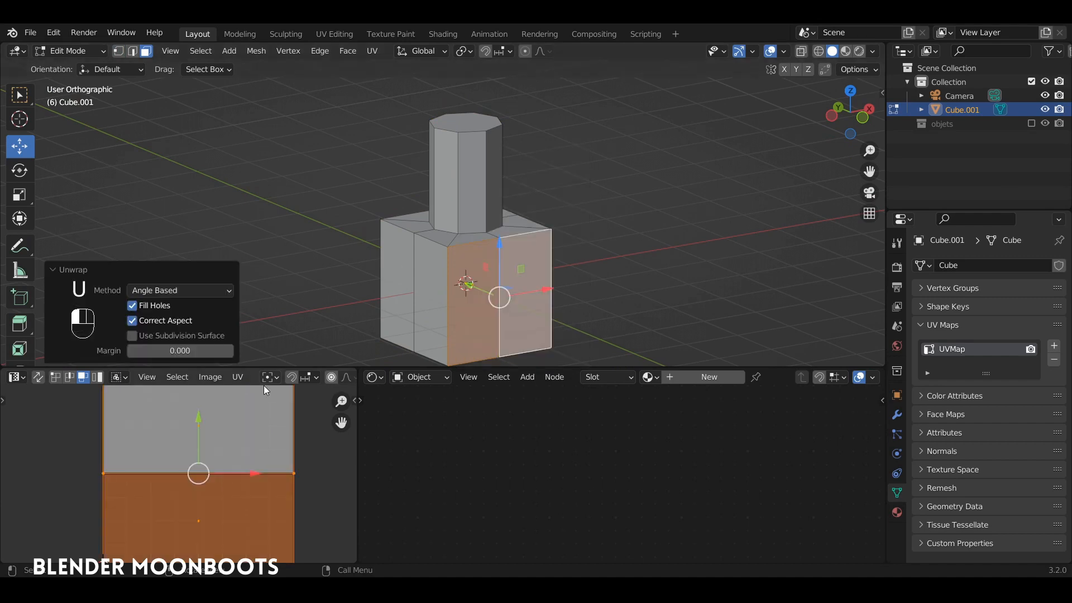
- Rotate the two-face UV island 90°, scale it to about 0.43, and move it to the lower-left corner of the UV space
{"action": "key", "text": "a"}
{"action": "key", "text": "r"}
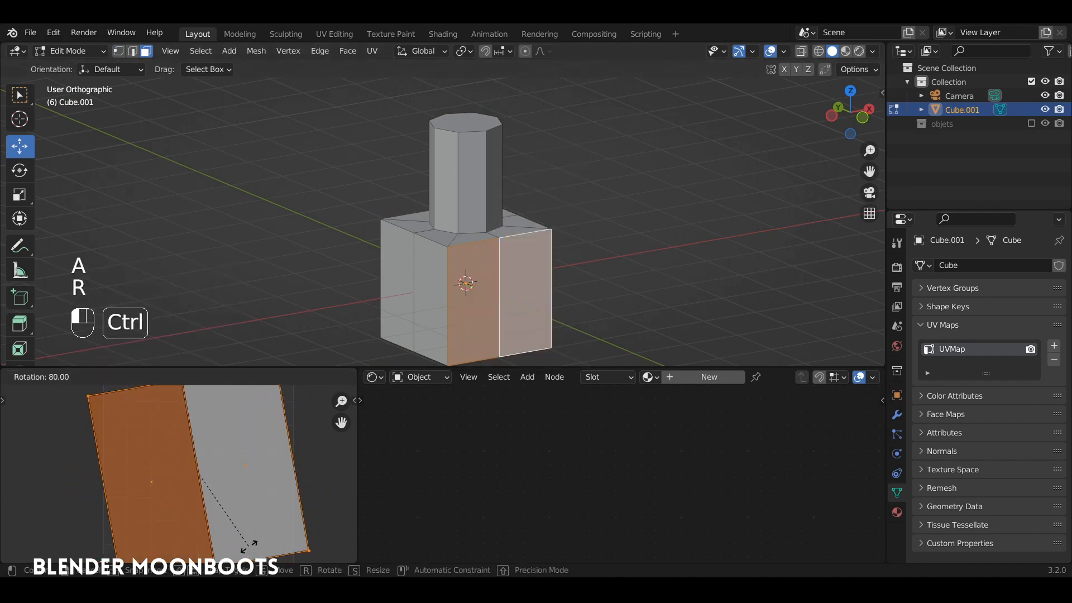
{"action": "left_click", "coordinate": [252, 471]}
{"action": "left_click_drag", "start_coordinate": [253, 472], "coordinate": [270, 429], "text": "ctrl+alt"}
{"action": "key", "text": "s"}
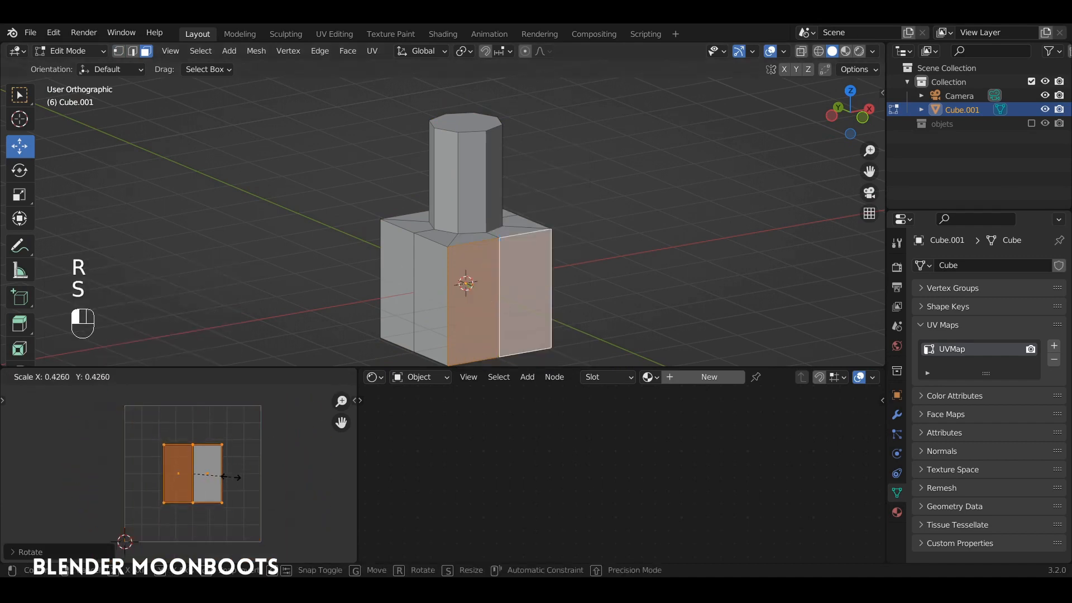
{"action": "left_click", "coordinate": [230, 476]}
{"action": "key", "text": "g"}
{"action": "left_click", "coordinate": [199, 505]}
- Select the whole mesh in vertex mode to show all three UV islands together
{"action": "key", "text": "a"}
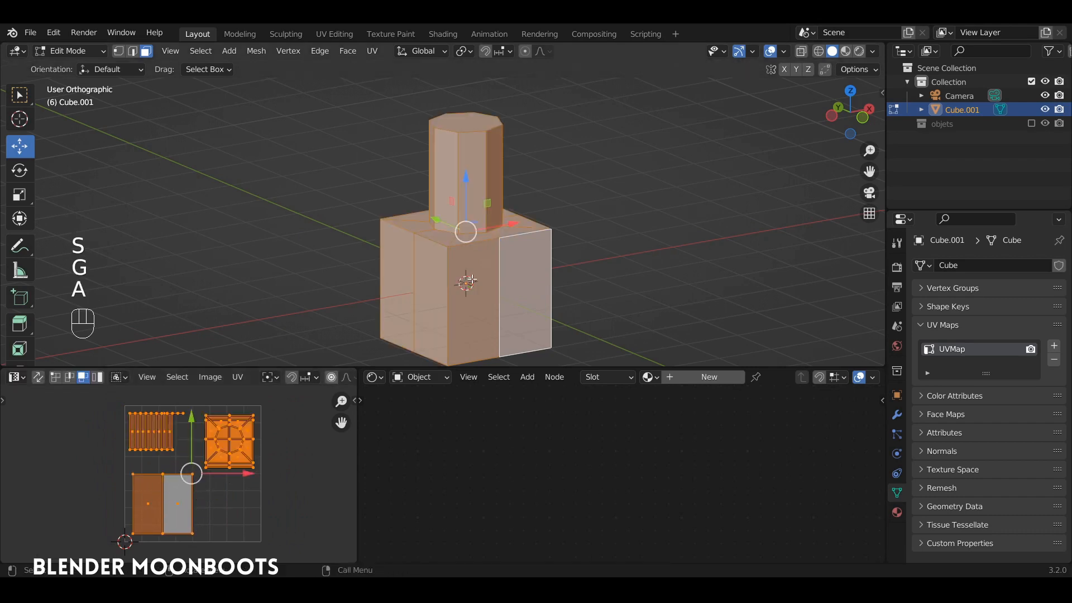
{"action": "left_click", "coordinate": [117, 51]}
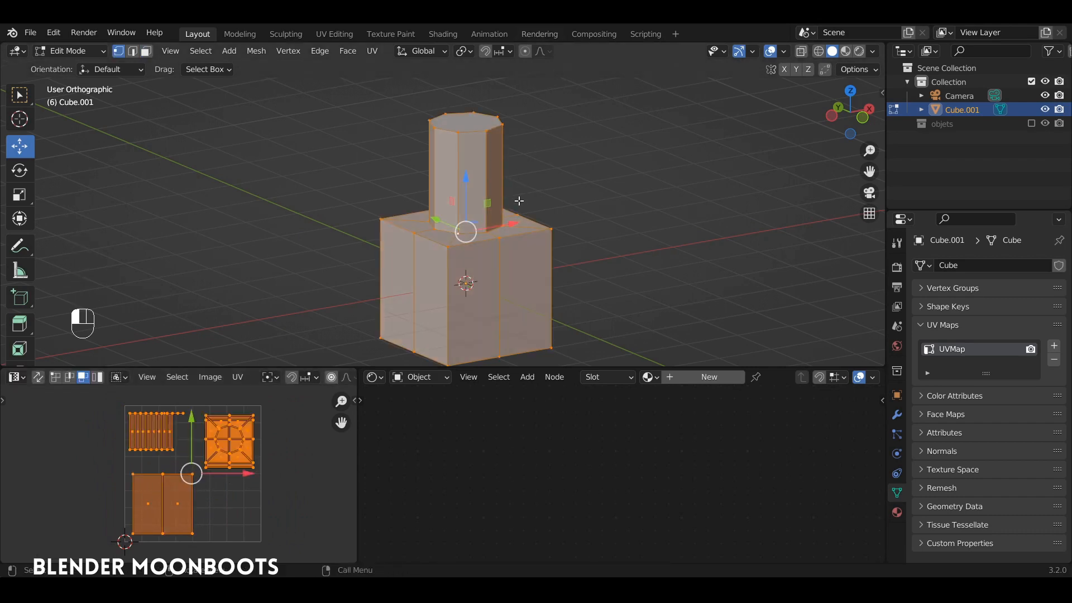
{"action": "left_click_drag", "start_coordinate": [526, 283], "coordinate": [534, 266], "text": "ctrl+alt"}
{"action": "left_click_drag", "start_coordinate": [534, 265], "coordinate": [541, 278], "text": "alt"}
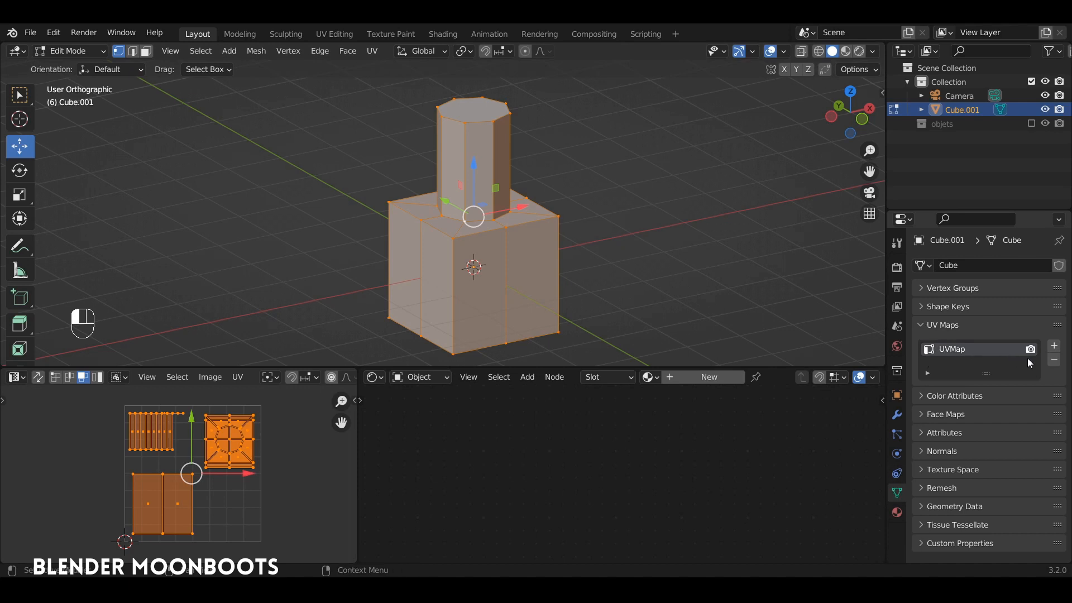
- Add a second UV map to the object and unwrap the whole mesh into it with the default Smart UV Project settings
{"action": "left_click", "coordinate": [1055, 347]}
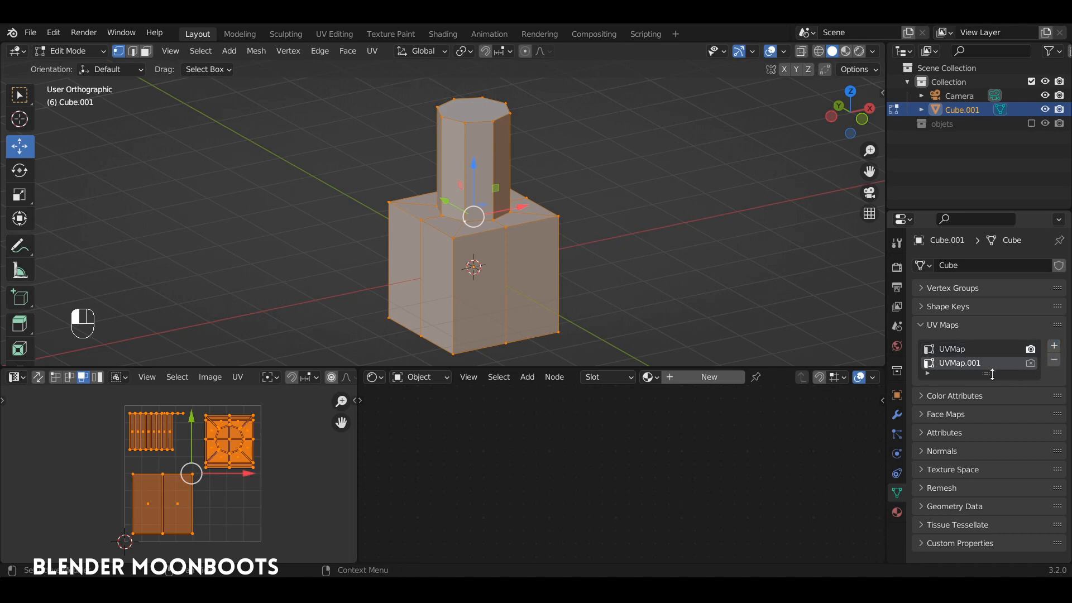
{"action": "left_click_drag", "start_coordinate": [993, 374], "coordinate": [989, 388]}
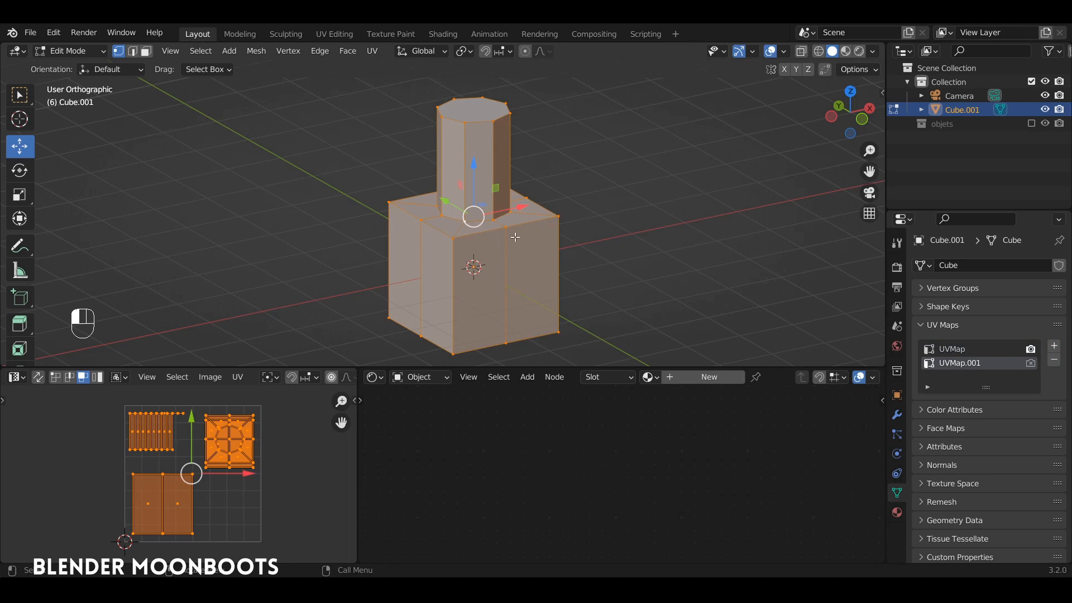
{"action": "key", "text": "u"}
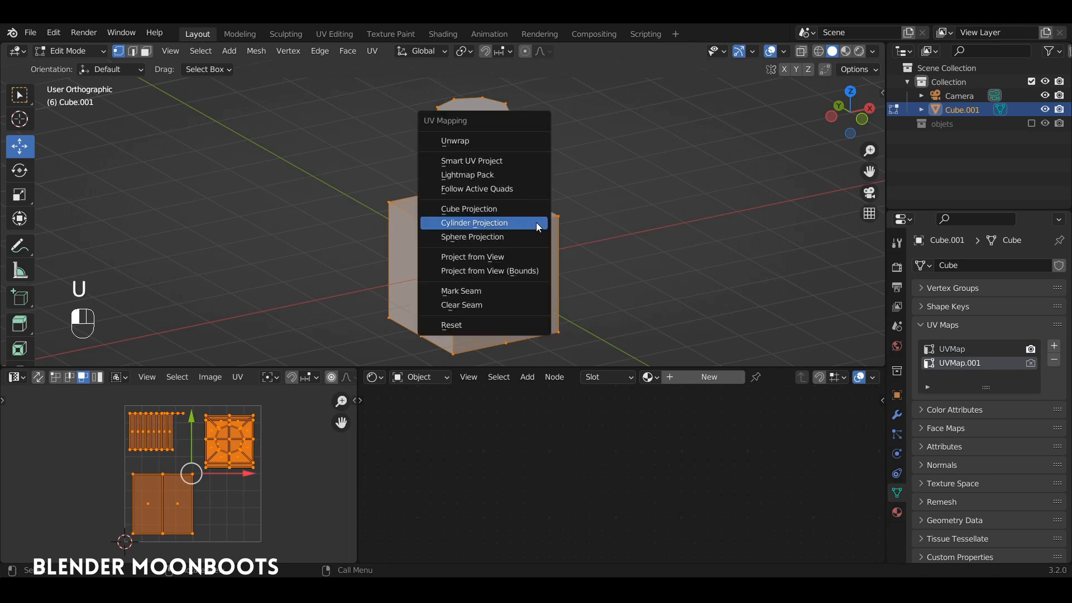
{"action": "left_click", "coordinate": [515, 162]}
{"action": "left_click", "coordinate": [508, 269]}
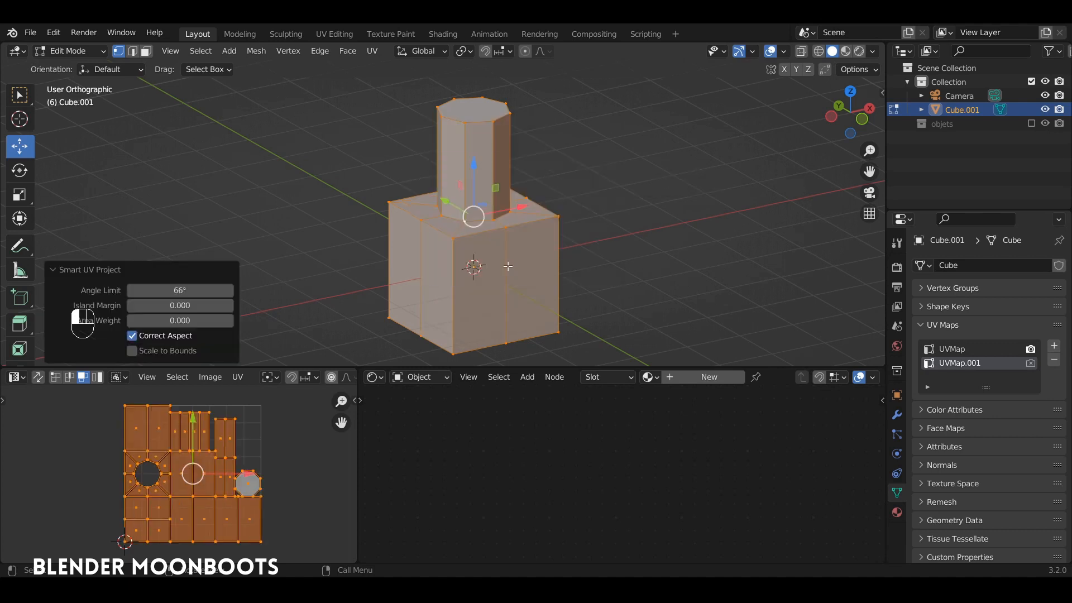
- Compare the two layouts by switching between UVMap and UVMap.001, finishing on UVMap.001
{"action": "left_click", "coordinate": [954, 349]}
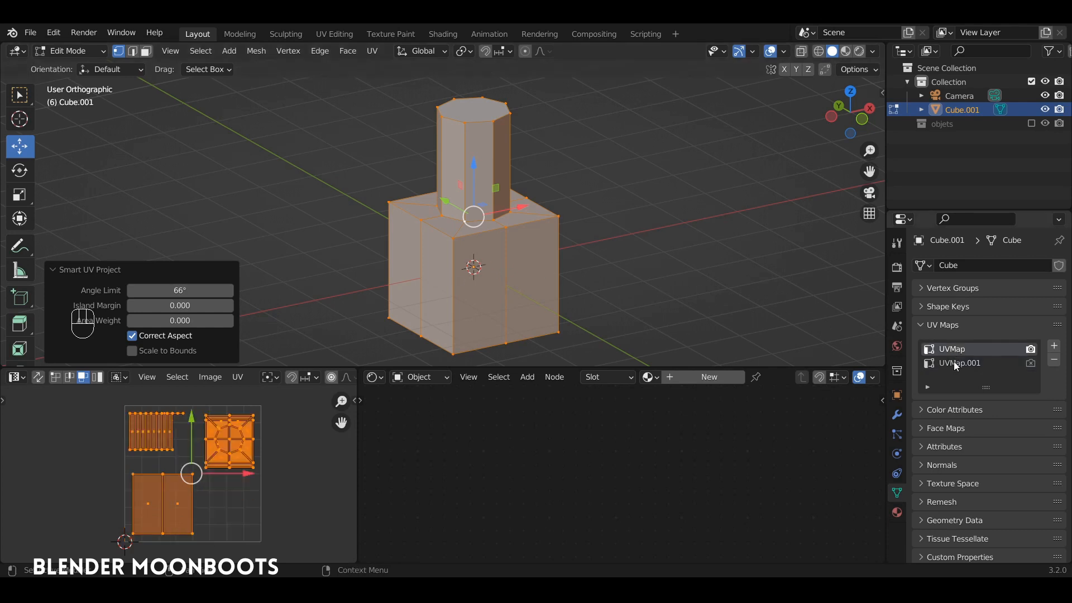
{"action": "left_click", "coordinate": [955, 364]}
{"action": "left_click", "coordinate": [954, 348]}
{"action": "left_click", "coordinate": [958, 363]}
{"action": "left_click", "coordinate": [958, 348]}
{"action": "left_click", "coordinate": [961, 364]}
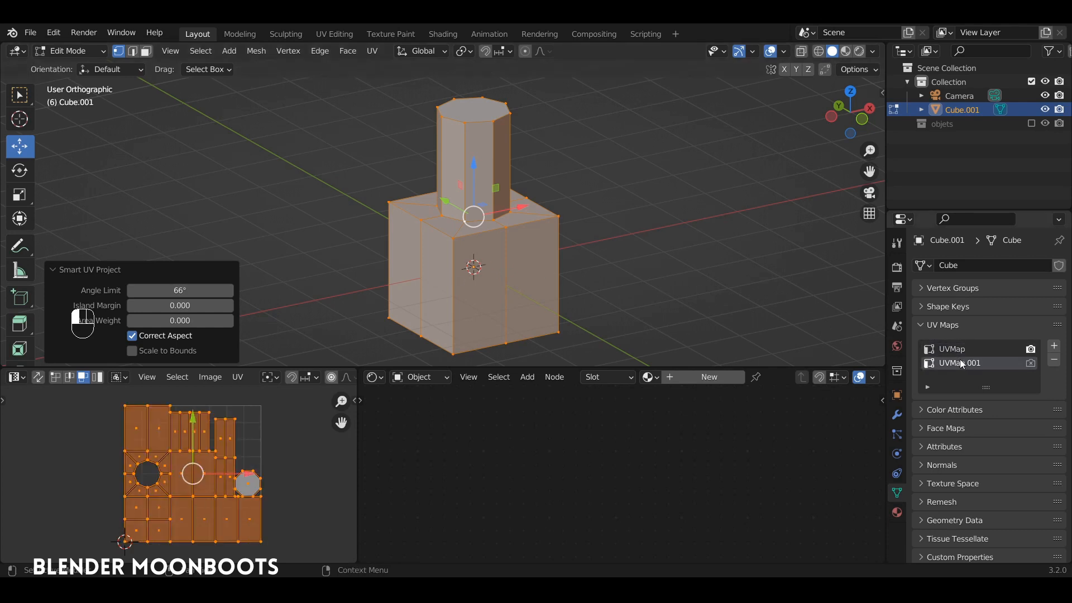
- Alternate several more times between the UVMap and UVMap.001 layouts, leaving UVMap.001 active
{"action": "left_click", "coordinate": [952, 349]}
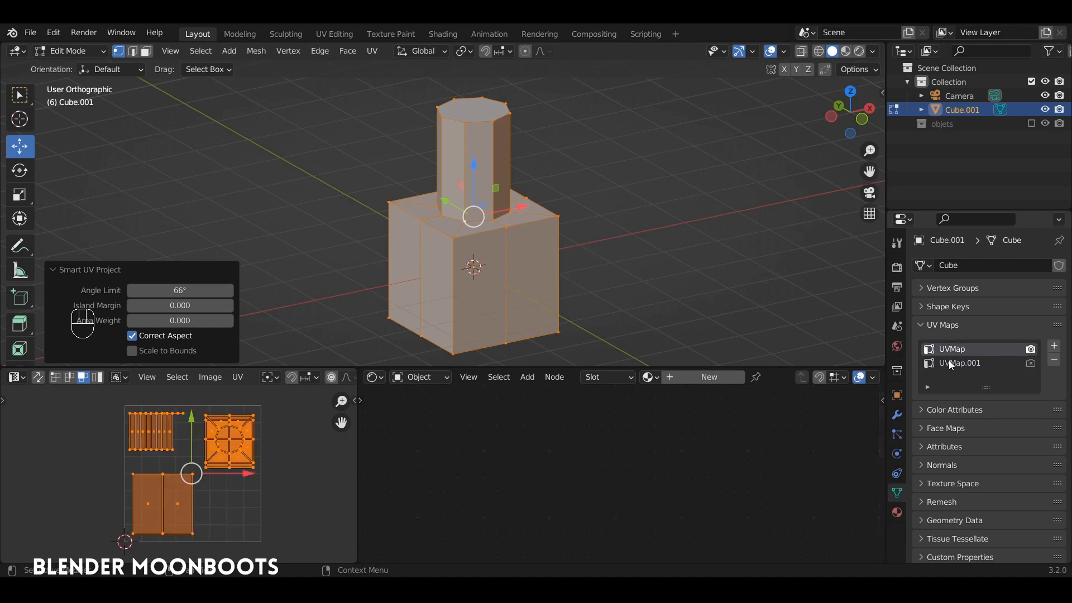
{"action": "left_click", "coordinate": [951, 363]}
{"action": "left_click", "coordinate": [952, 350]}
{"action": "left_click", "coordinate": [951, 364]}
{"action": "left_click", "coordinate": [952, 349]}
{"action": "left_click", "coordinate": [950, 363]}
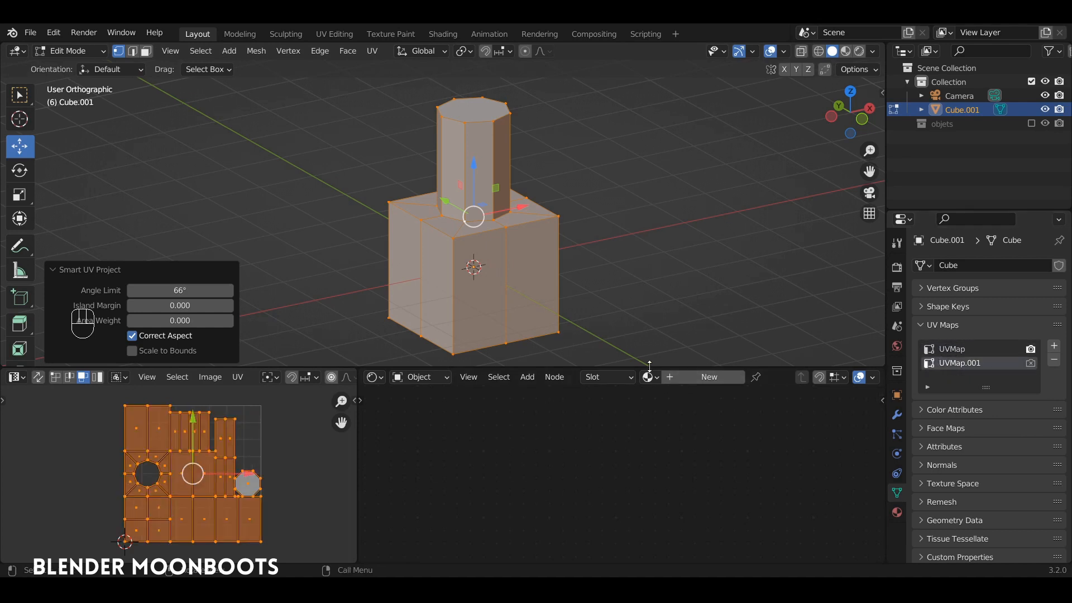
- Enlarge the node editor, create a new material for the object, and add a UV Map input node beside its Principled BSDF
{"action": "left_click_drag", "start_coordinate": [649, 365], "coordinate": [652, 339]}
{"action": "left_click", "coordinate": [690, 351]}
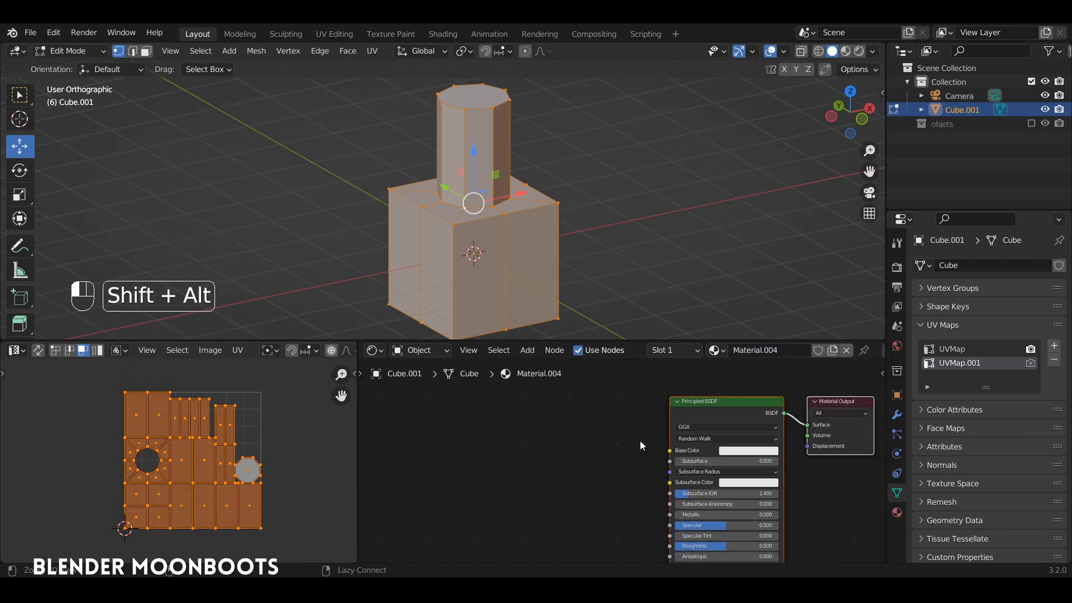
{"action": "scroll", "coordinate": [640, 441], "scroll_direction": "up", "scroll_amount": 2}
{"action": "key", "text": "shift+a"}
{"action": "mouse_move", "coordinate": [514, 437]}
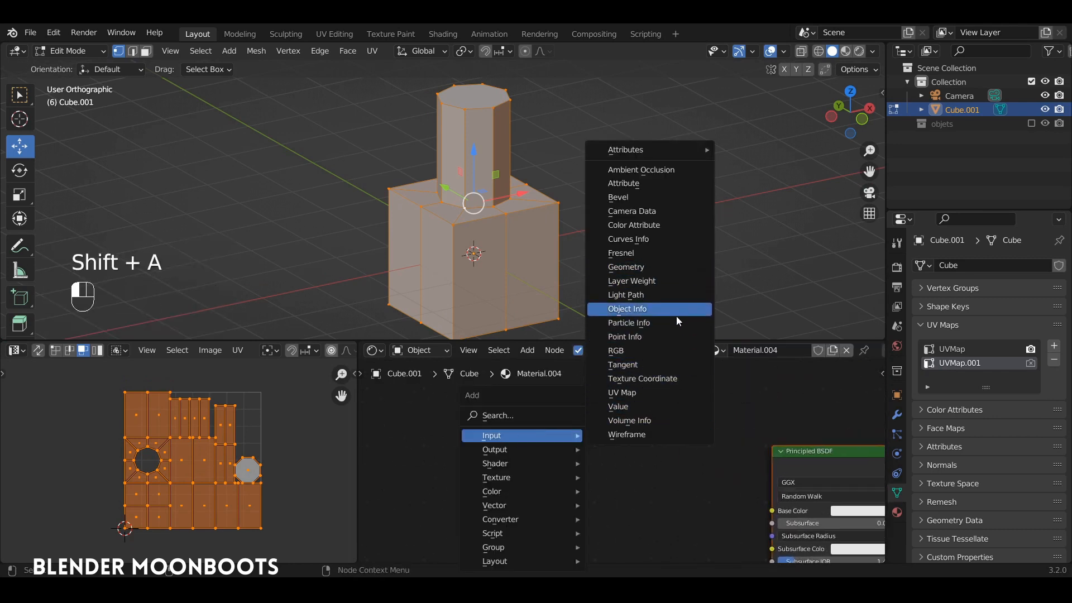
{"action": "left_click", "coordinate": [647, 393]}
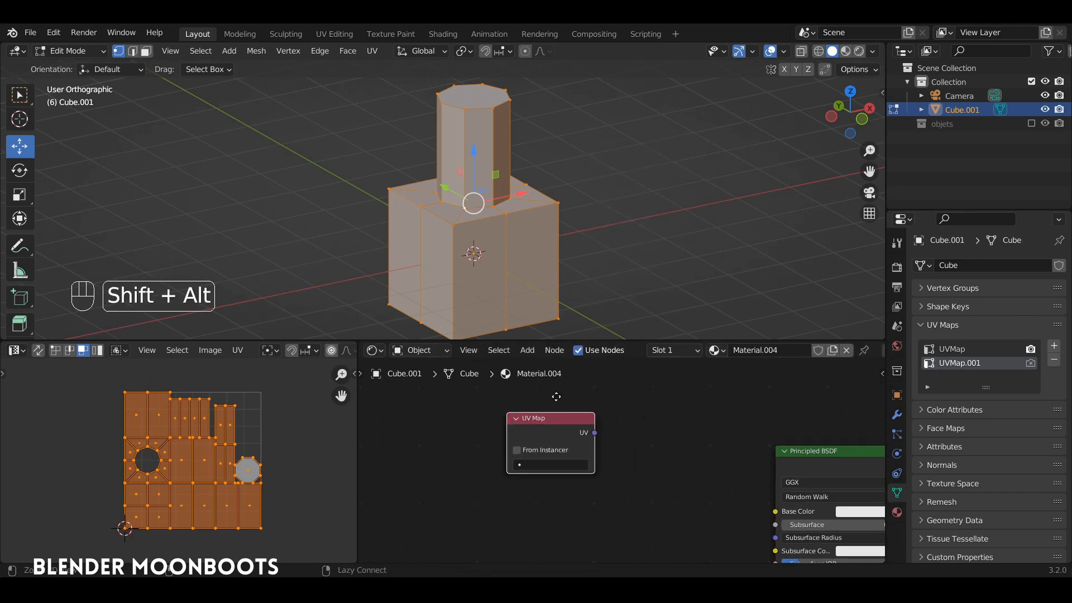
{"action": "left_click", "coordinate": [557, 397]}
- Assign UVMap.001 to the UV Map node and move the node a little farther from the Principled BSDF
{"action": "left_click", "coordinate": [535, 464]}
{"action": "left_click", "coordinate": [537, 341]}
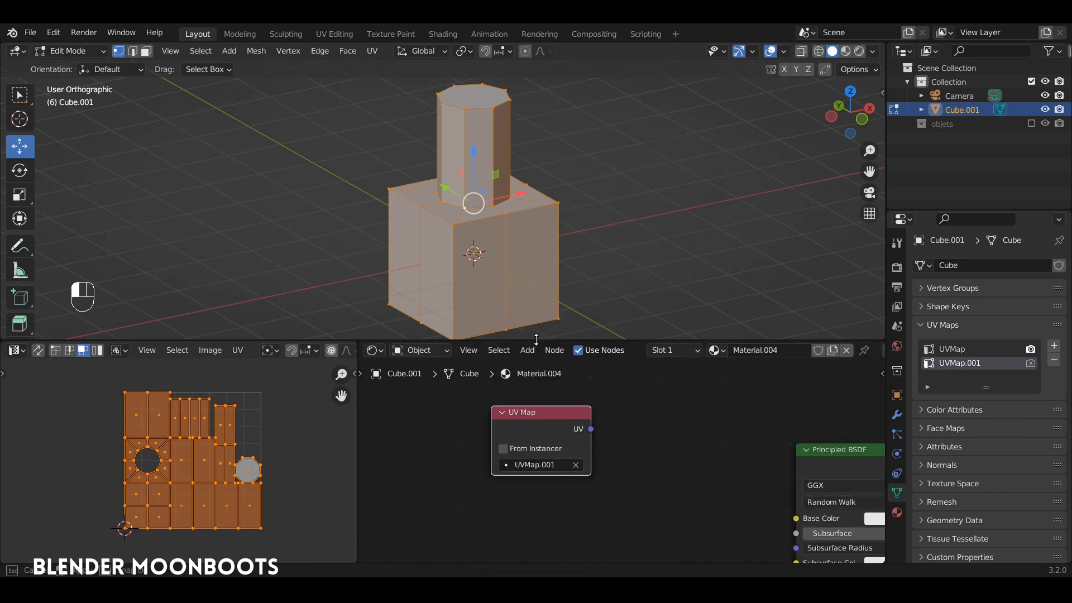
{"action": "left_click_drag", "start_coordinate": [534, 411], "coordinate": [524, 415]}
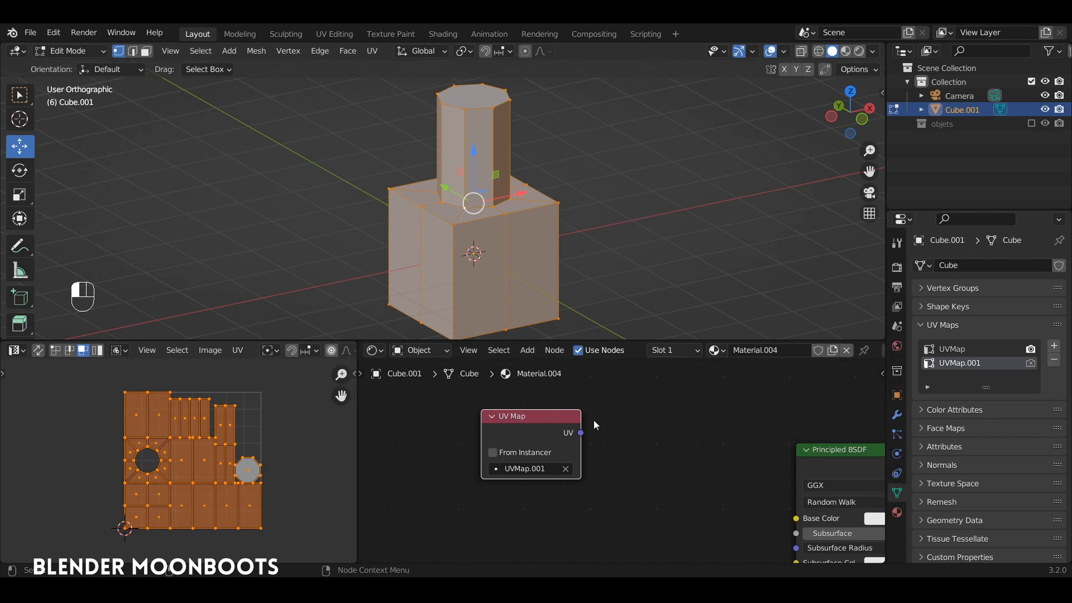
{"action": "left_click_drag", "start_coordinate": [621, 417], "coordinate": [556, 423], "text": "ctrl+alt"}
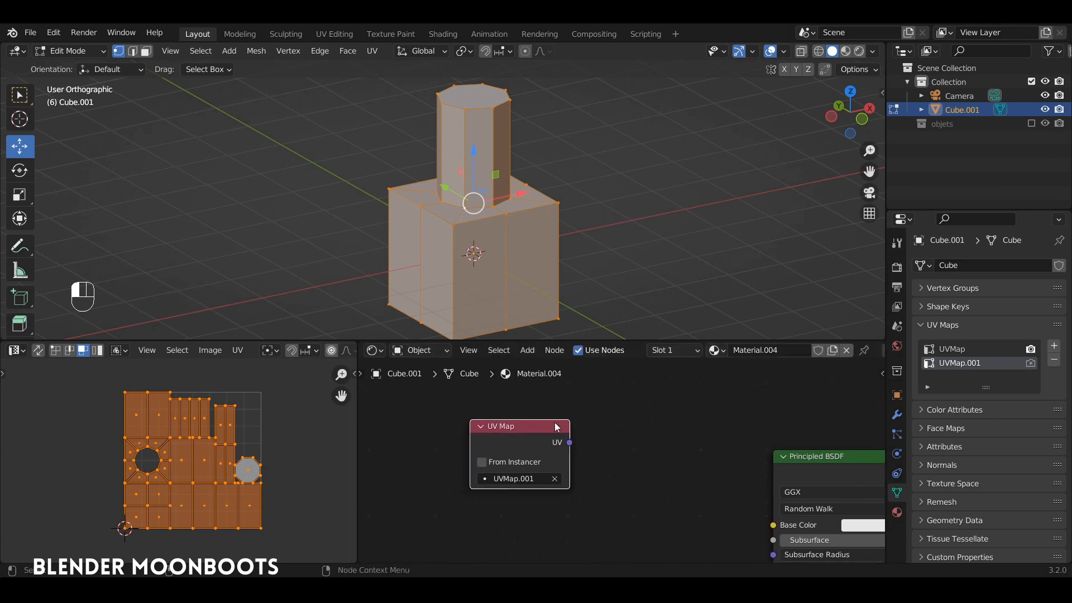